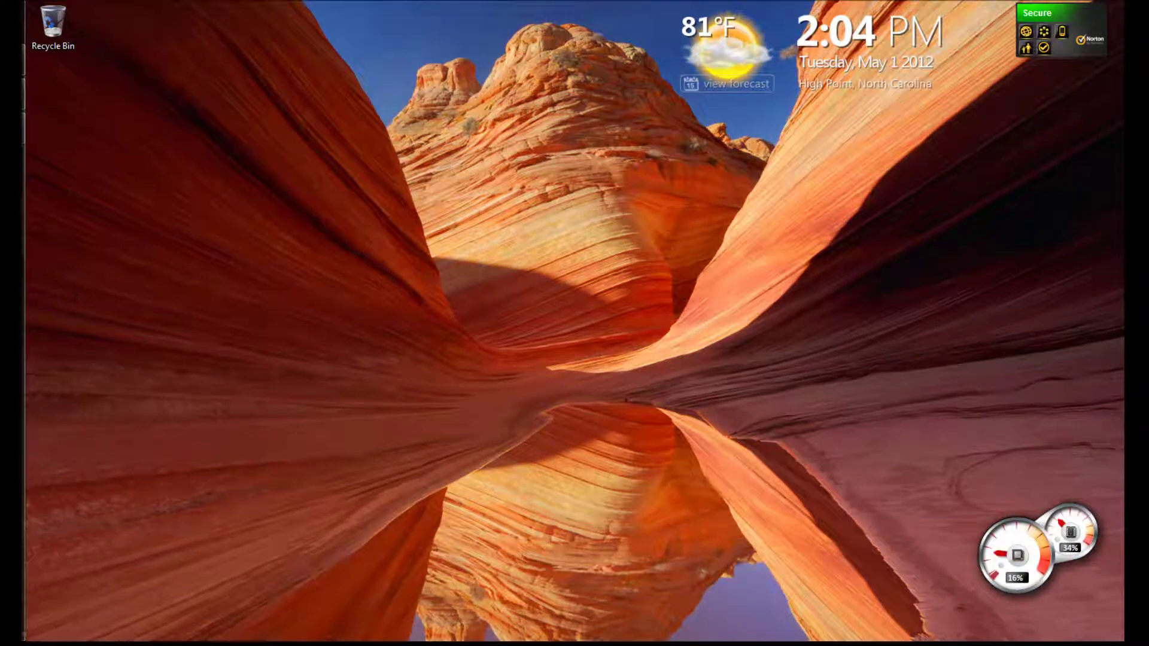
- Glance at the forum thread, then bring the blank Excel workbook back up
left_click(24, 129)
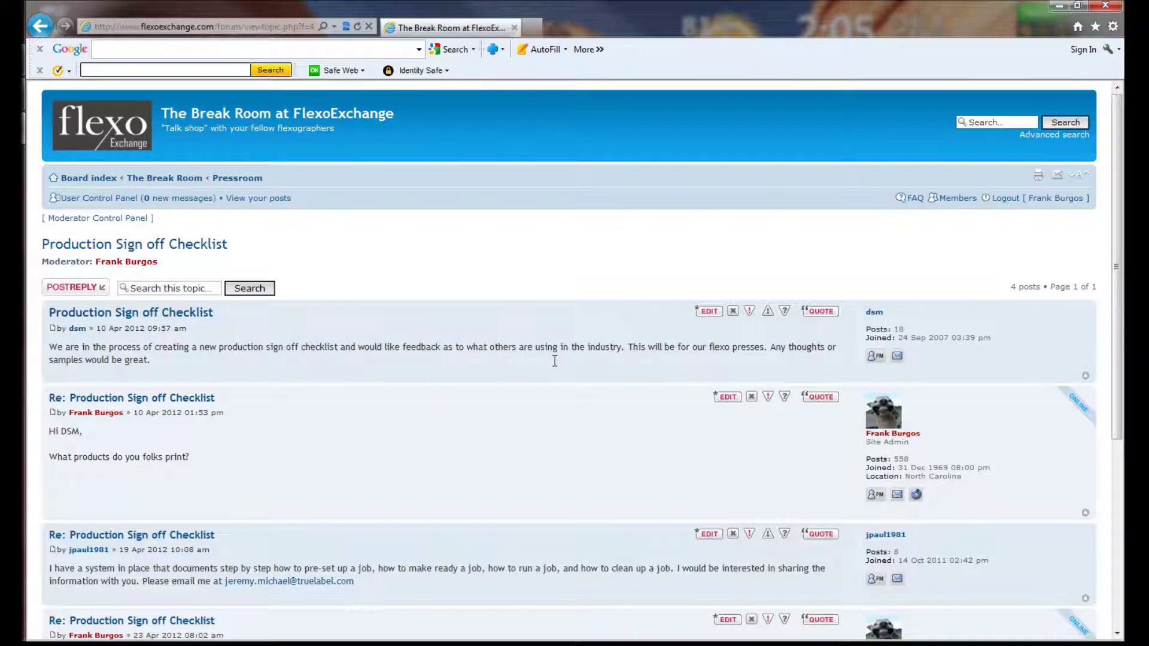
left_click(1059, 7)
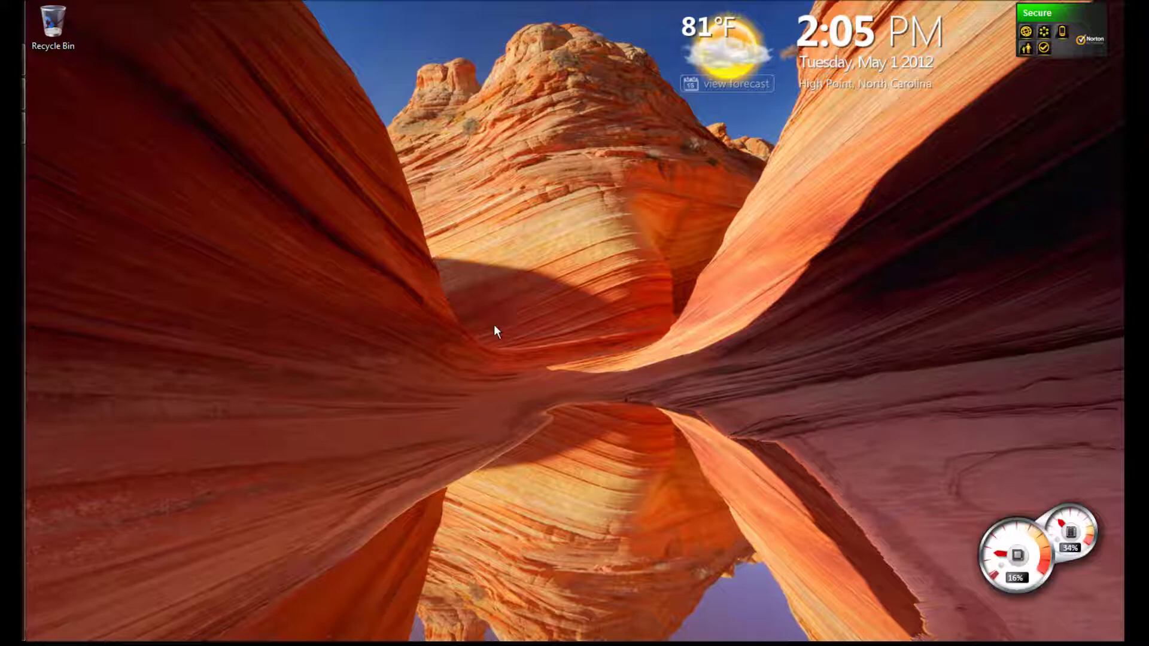
left_click(23, 94)
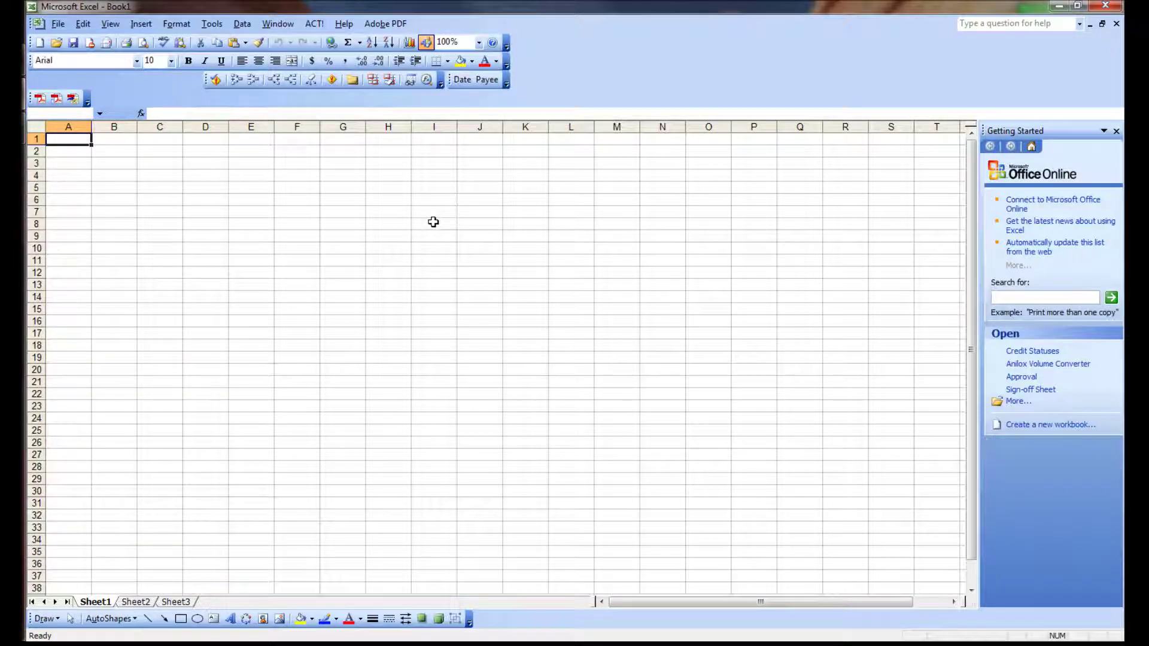
- Create a Checklists folder and save the workbook in it as 'Sign Off'
left_click(73, 44)
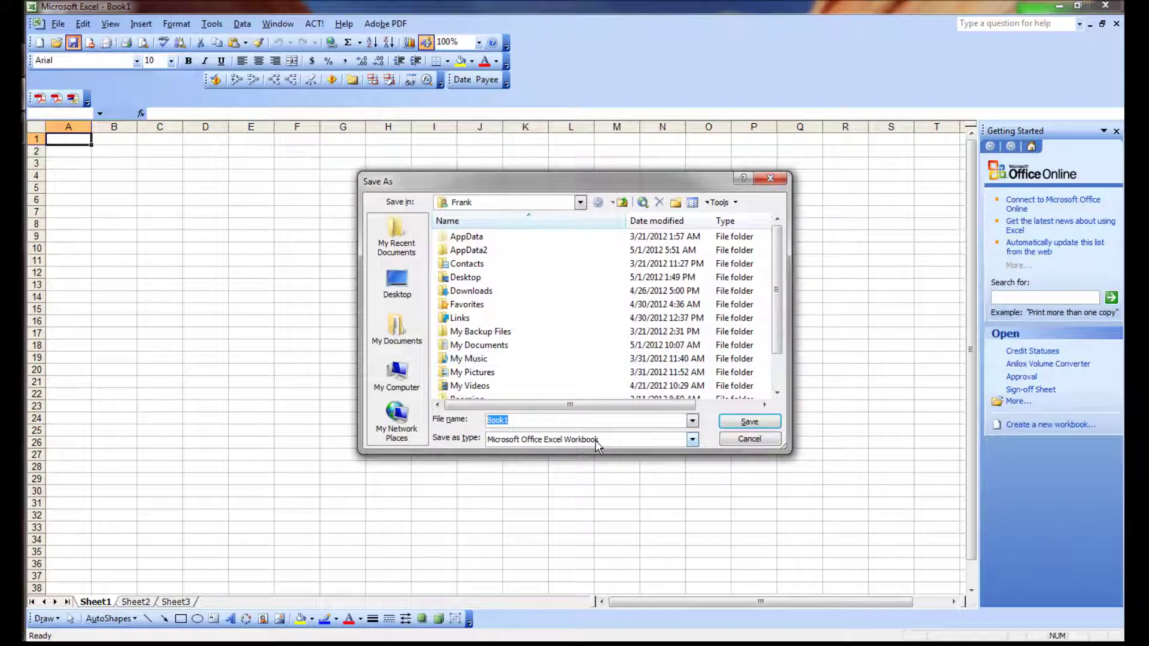
left_click(676, 203)
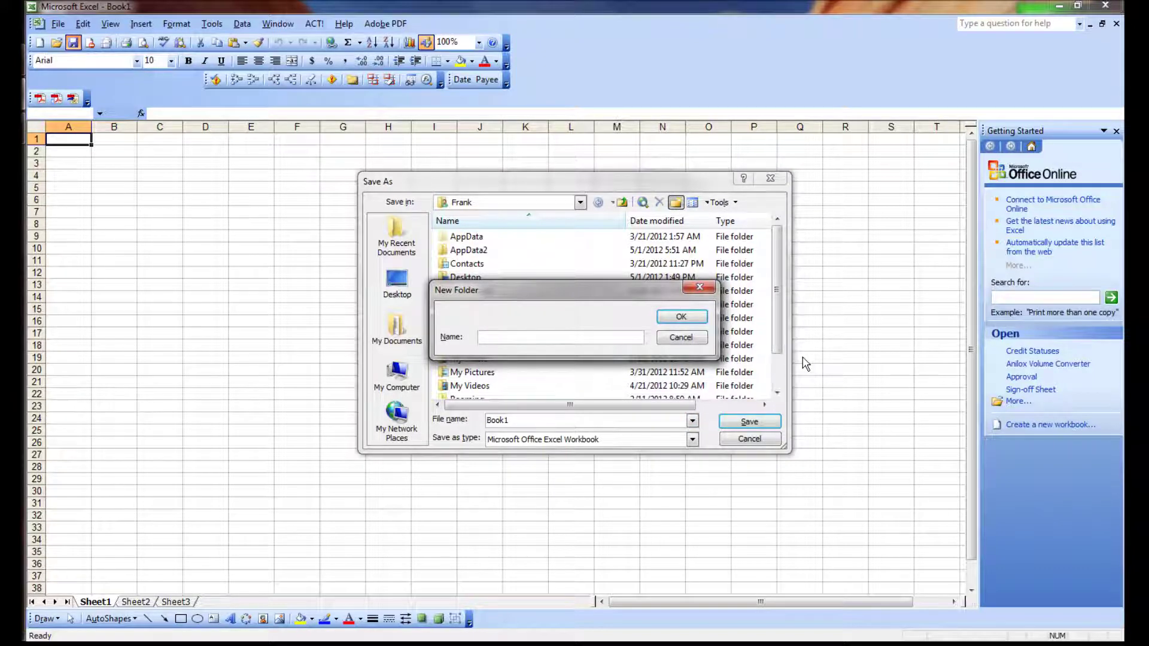
type("Checklists")
key("Return")
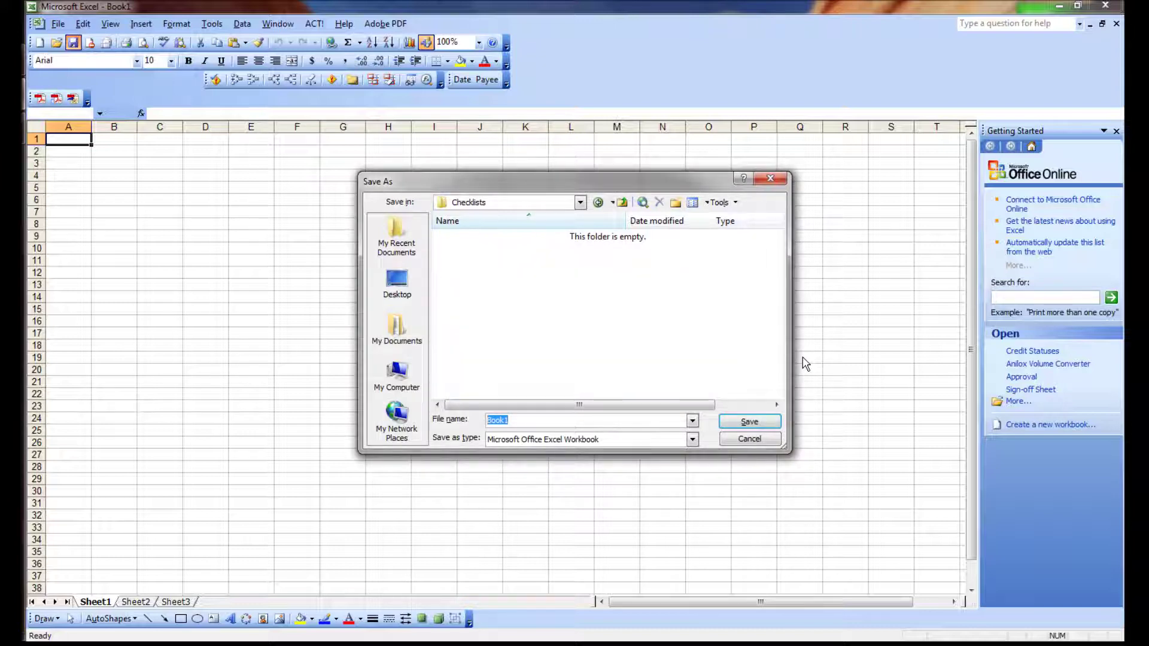
type("Sign Off")
key("Return")
key("Return")
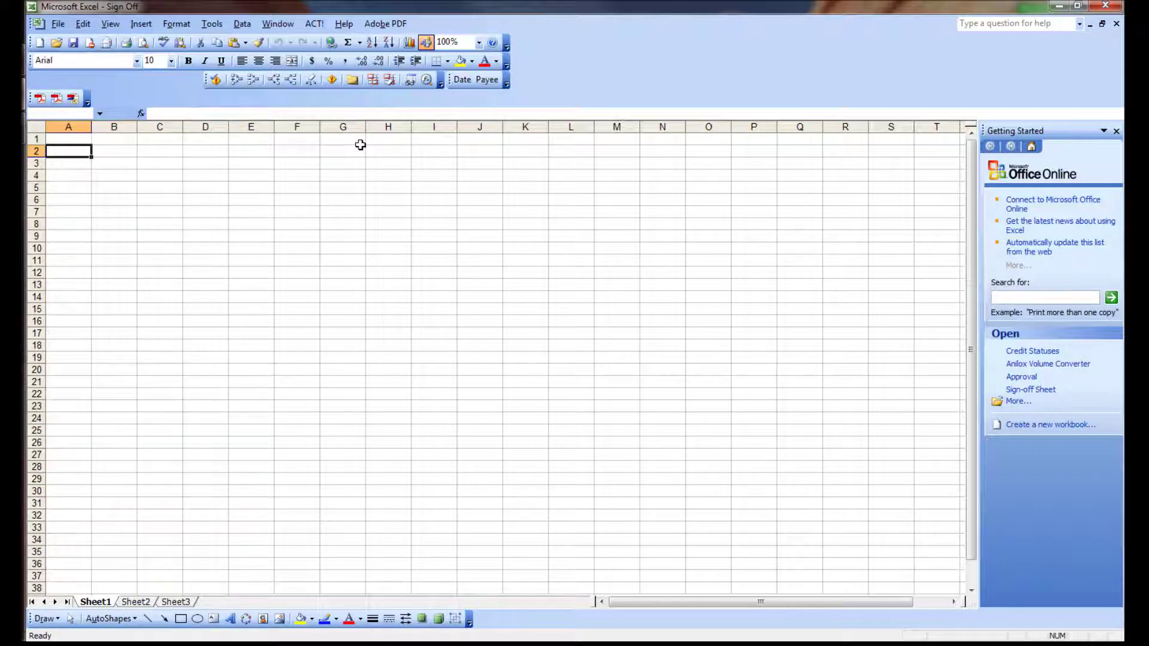
left_click(71, 140)
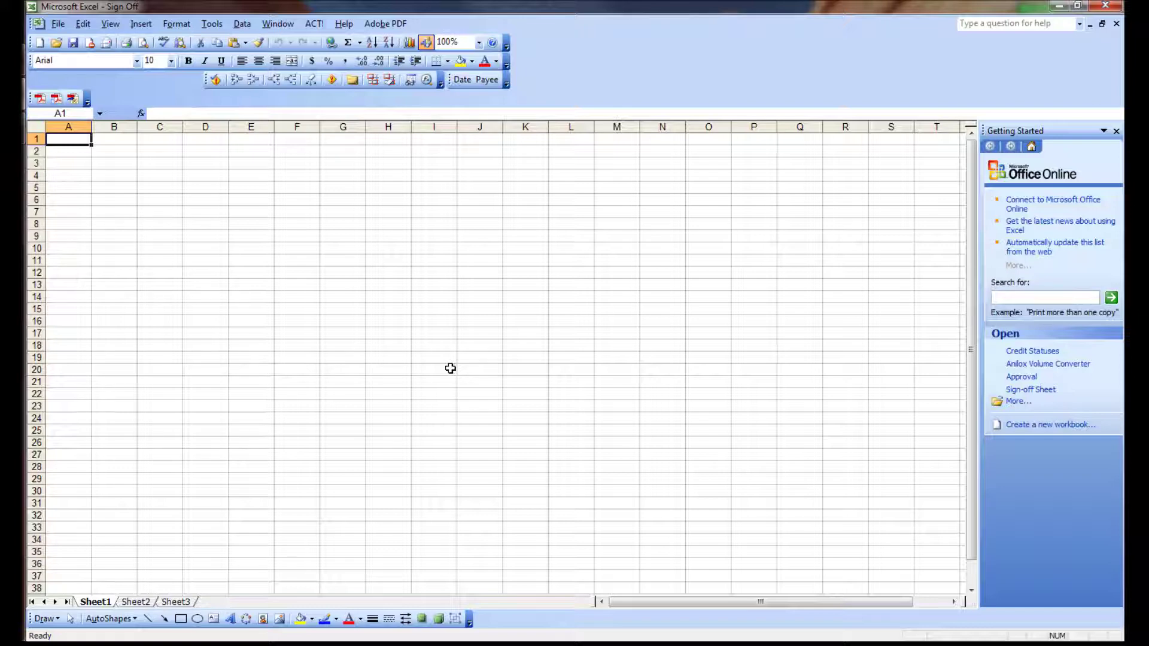
- Rename Sheet1 to 'Labels'
right_click(96, 603)
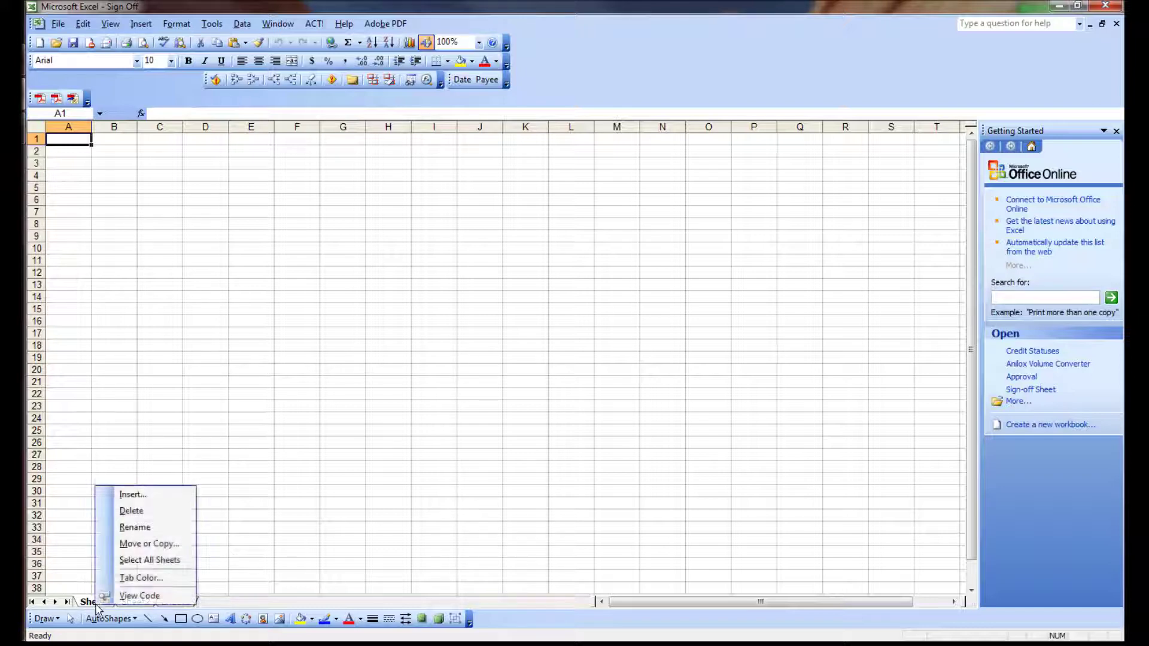
left_click(143, 528)
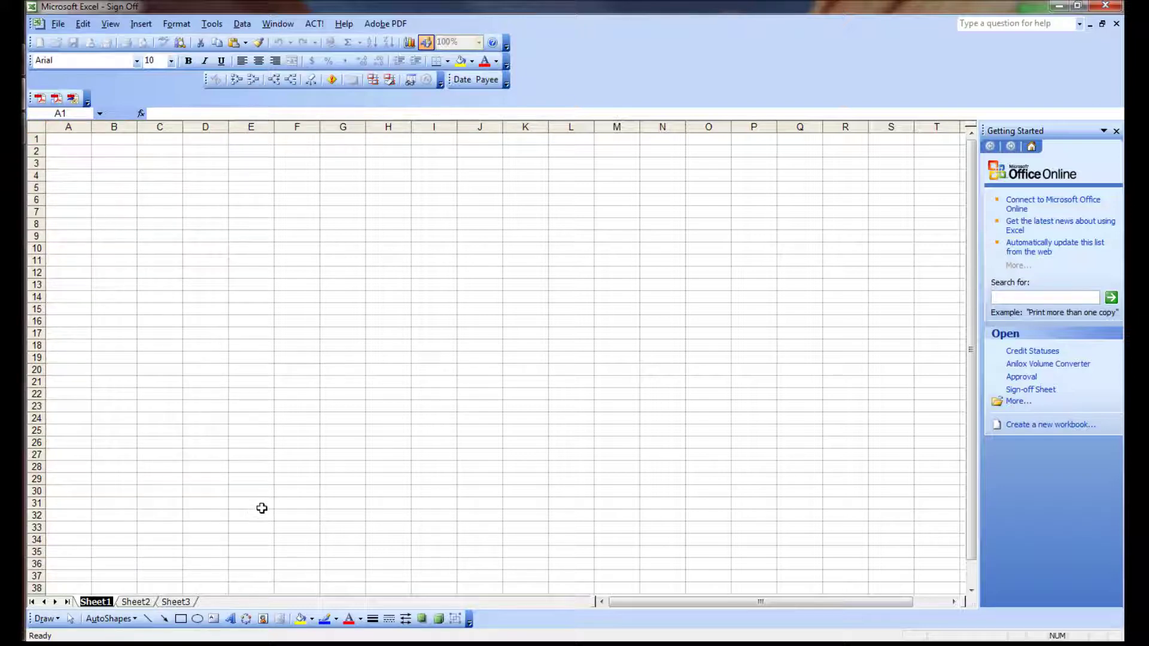
type("Labels")
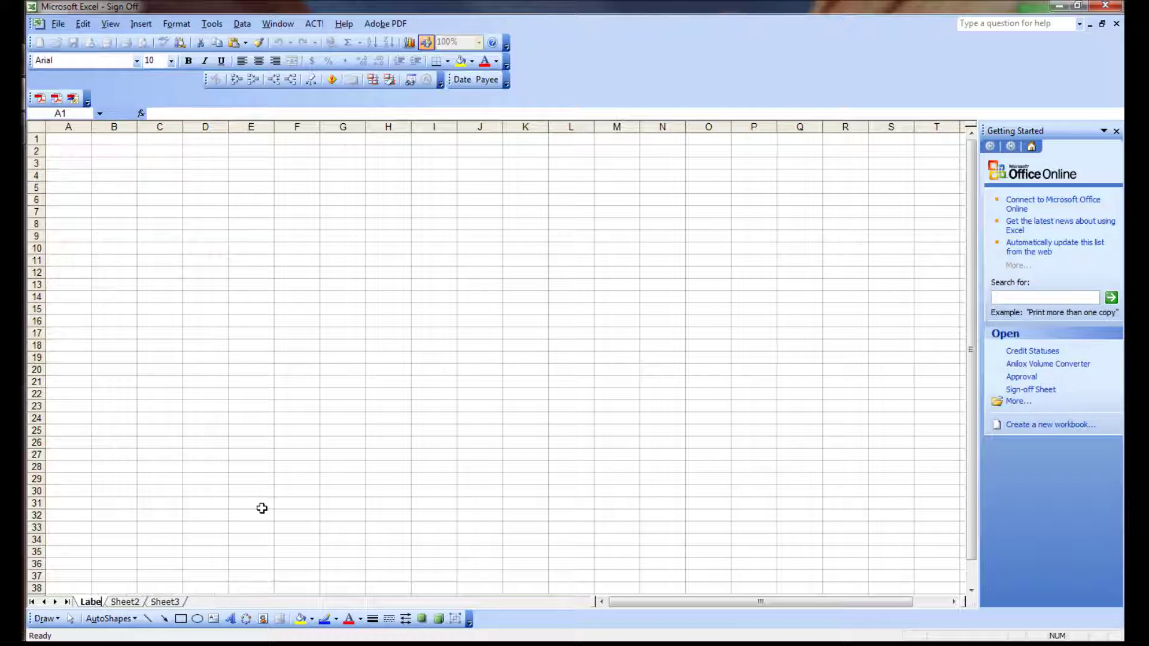
key("Return")
- Rename Sheet2 to 'Bags' and return to the Labels sheet
left_click(302, 486)
left_click(131, 602)
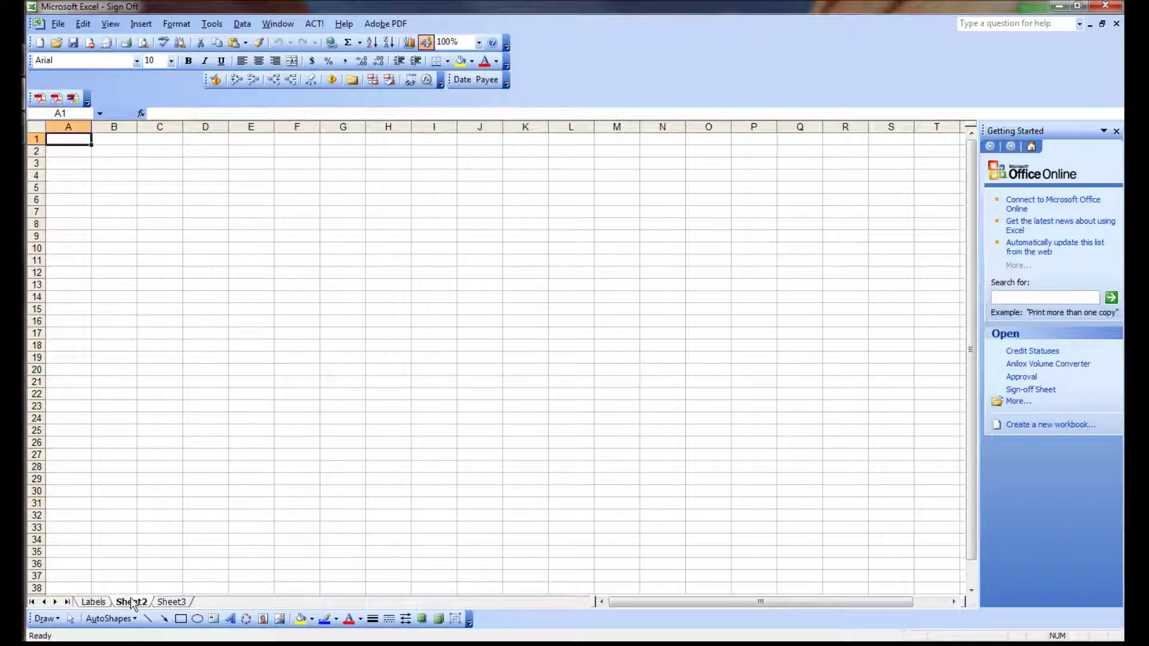
right_click(131, 602)
left_click(220, 524)
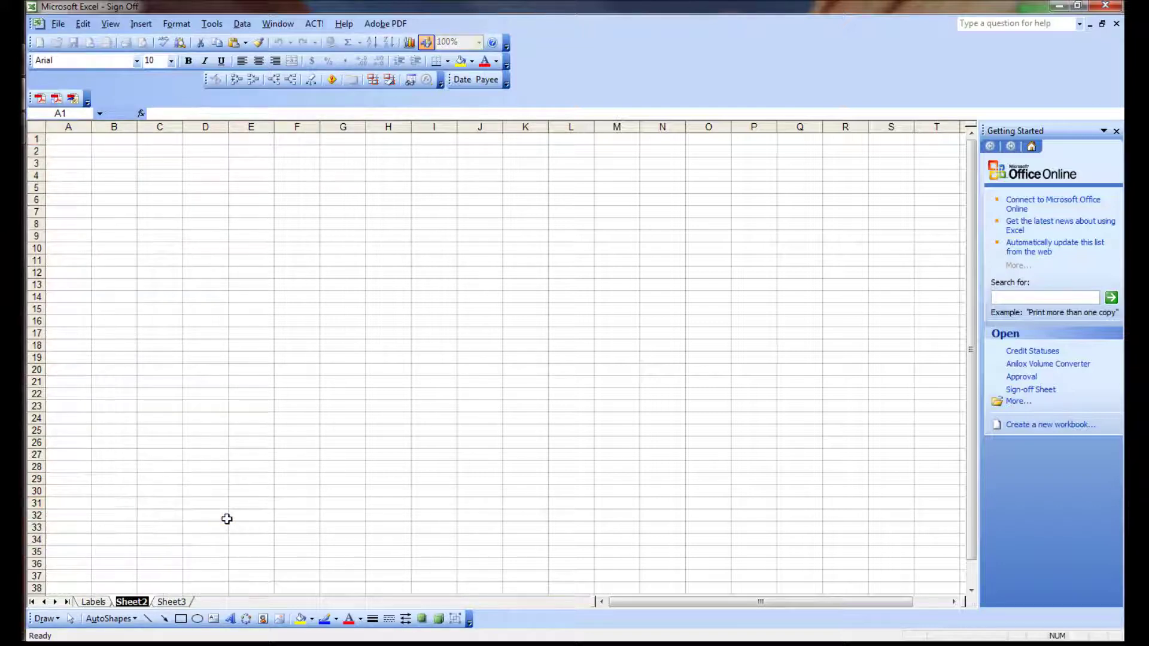
type("Bgs")
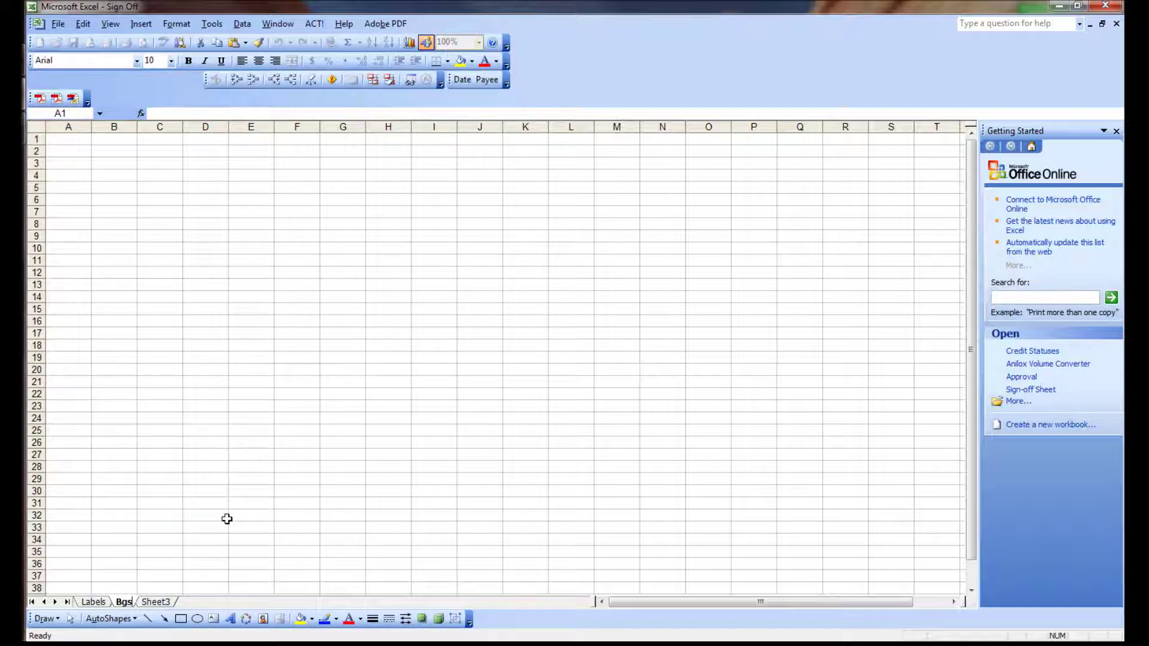
key("BackSpace")
key("BackSpace")
key("BackSpace")
type("Bags")
key("Return")
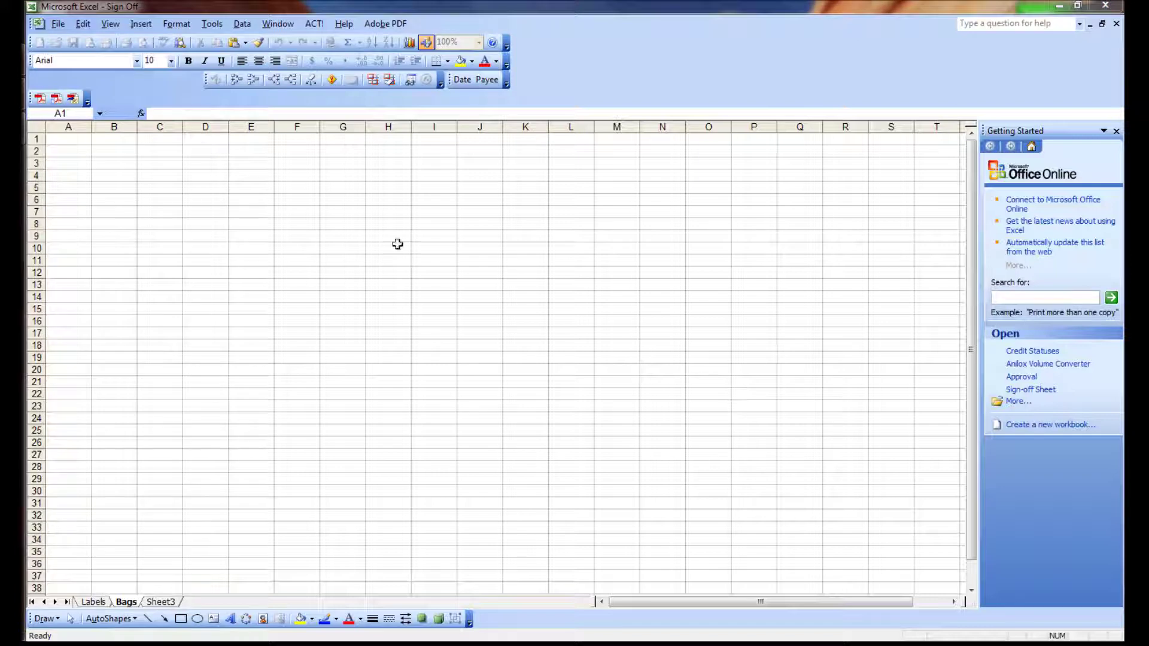
left_click(94, 602)
- Select cell A1 on the empty Labels sheet
left_click(83, 200)
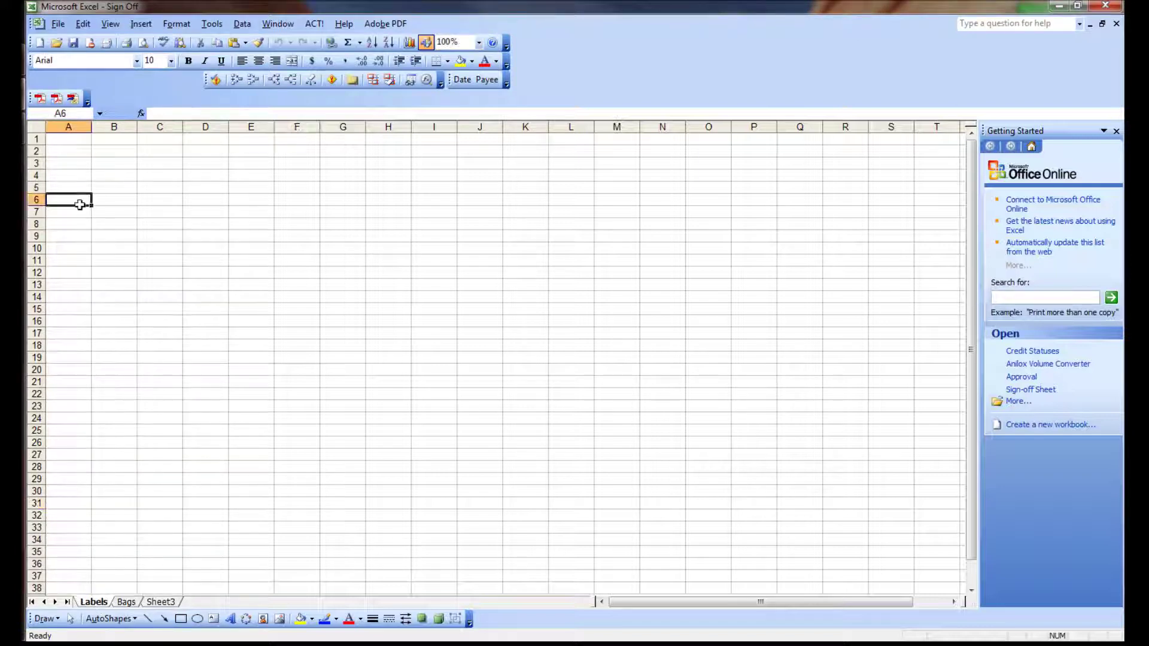
left_click(87, 139)
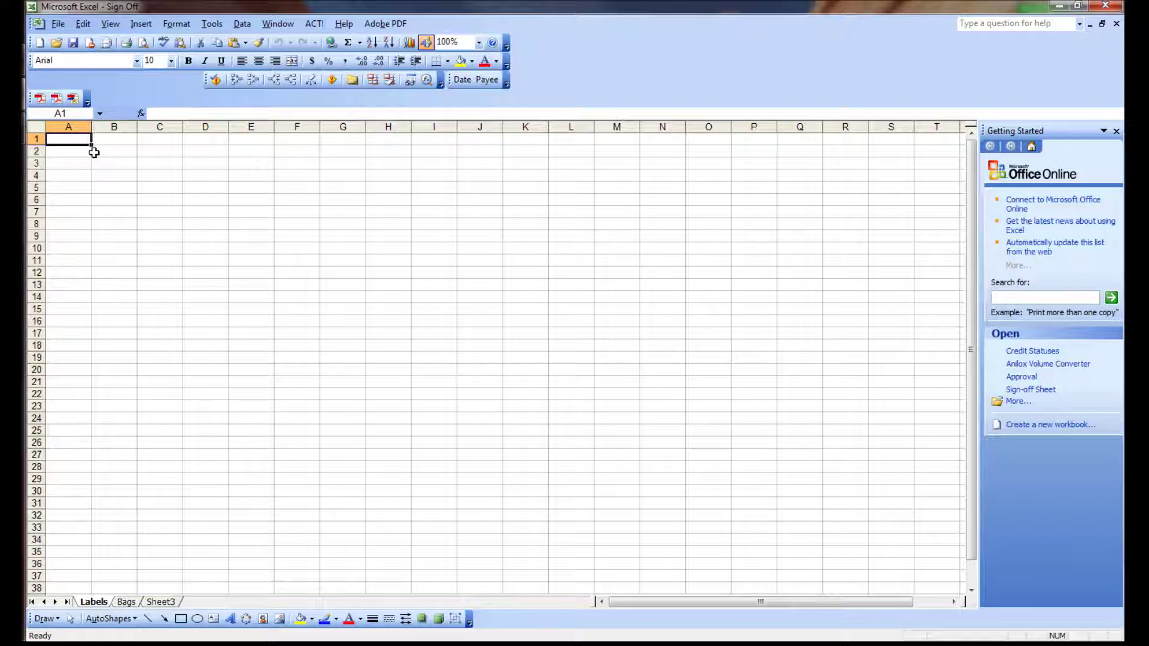
- Enter 'Item number matches history folder' in A1 and AutoFit column A
type("Item ")
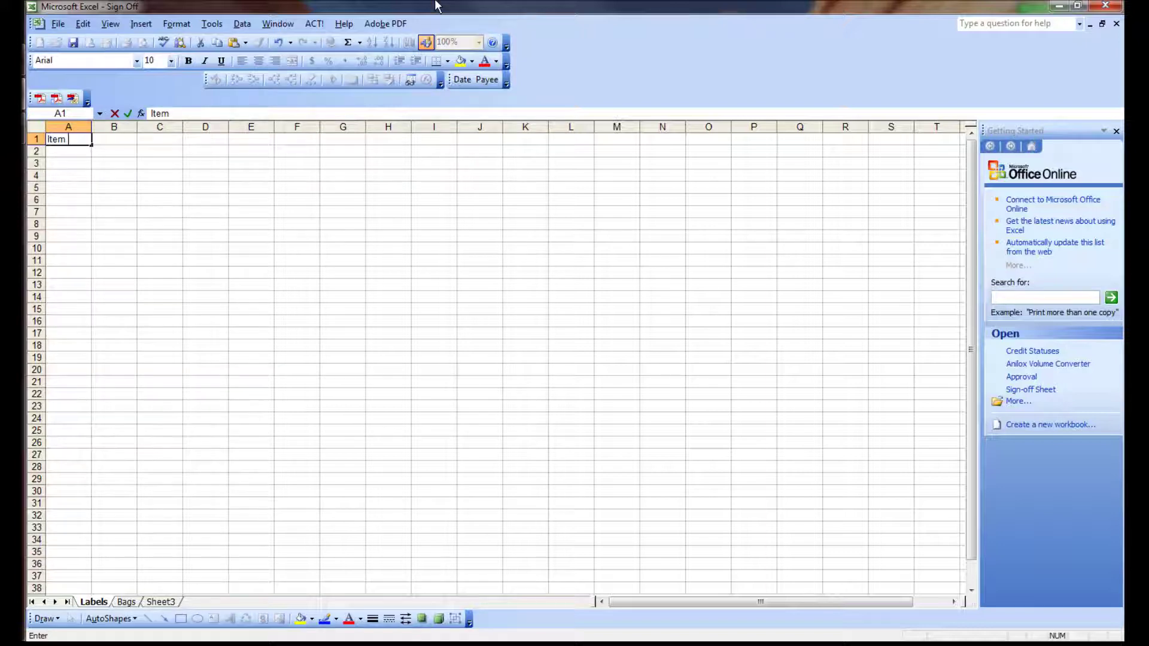
type("number matches his")
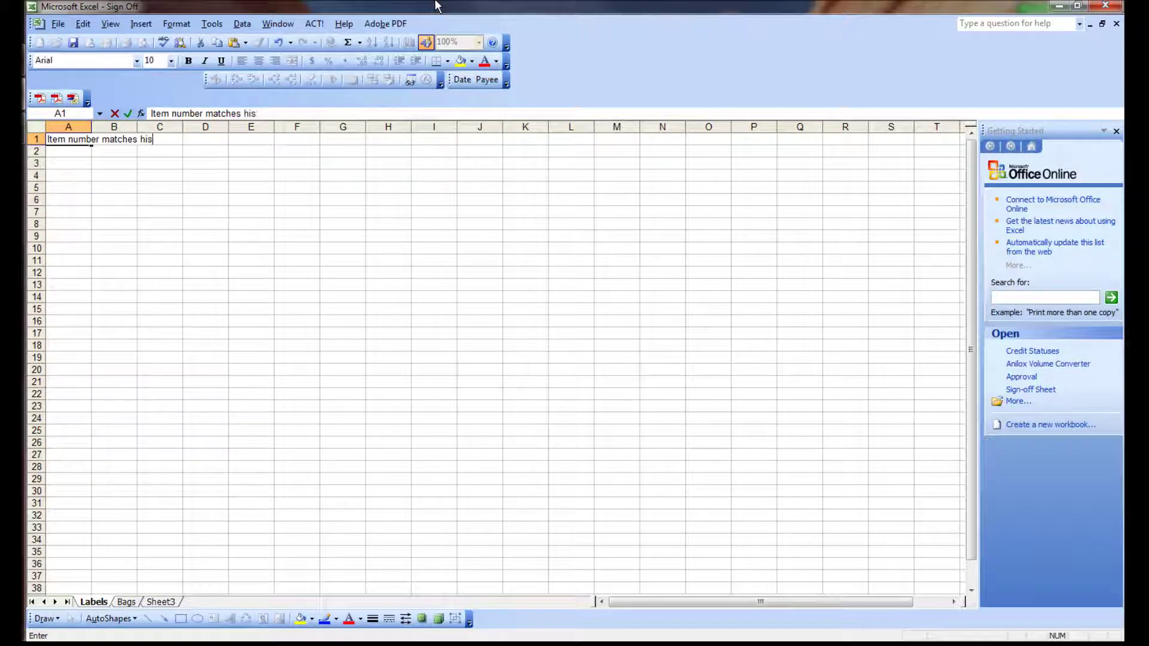
type("tory folder")
key("Return")
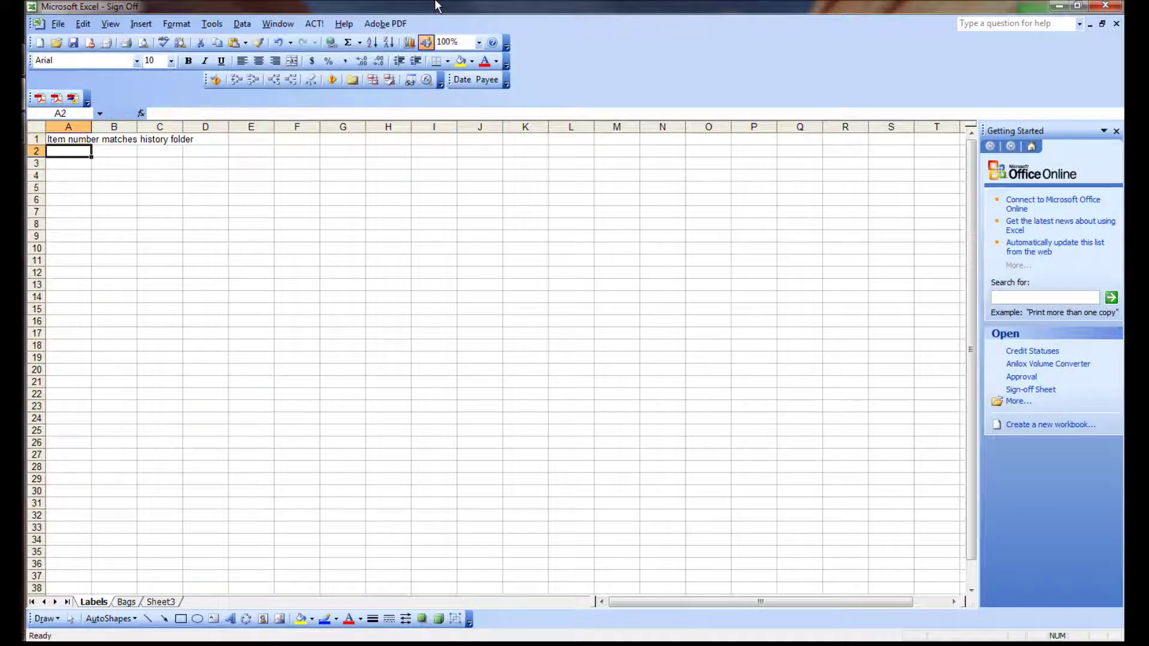
left_click(101, 139)
double_click(90, 127)
left_click(95, 141)
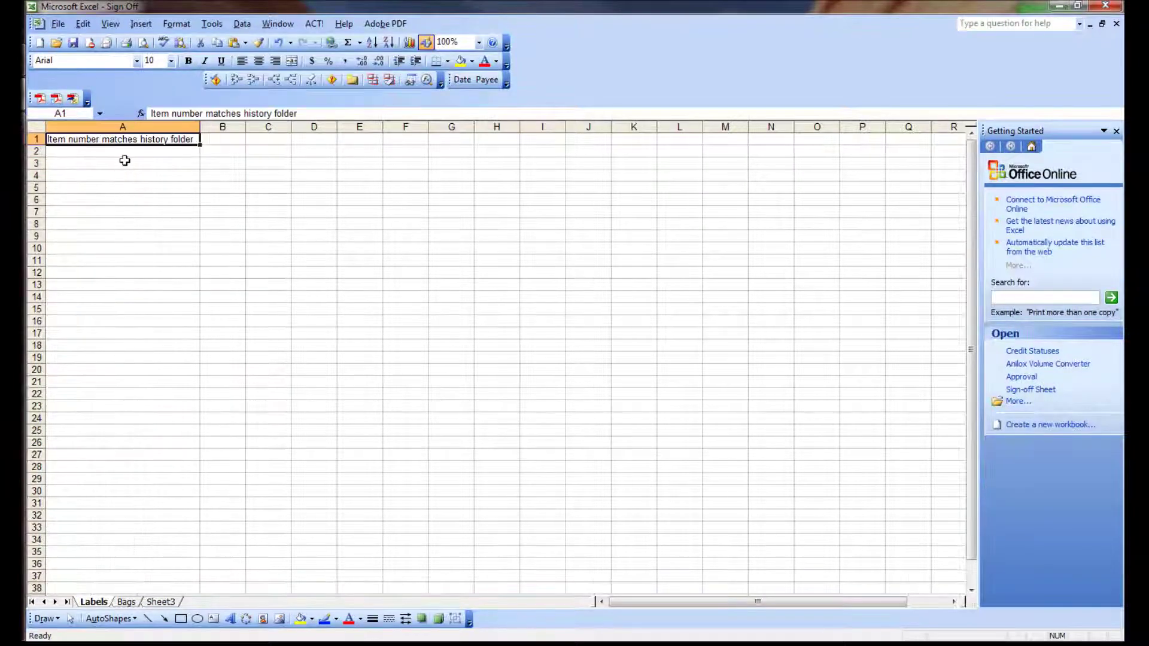
left_click(120, 152)
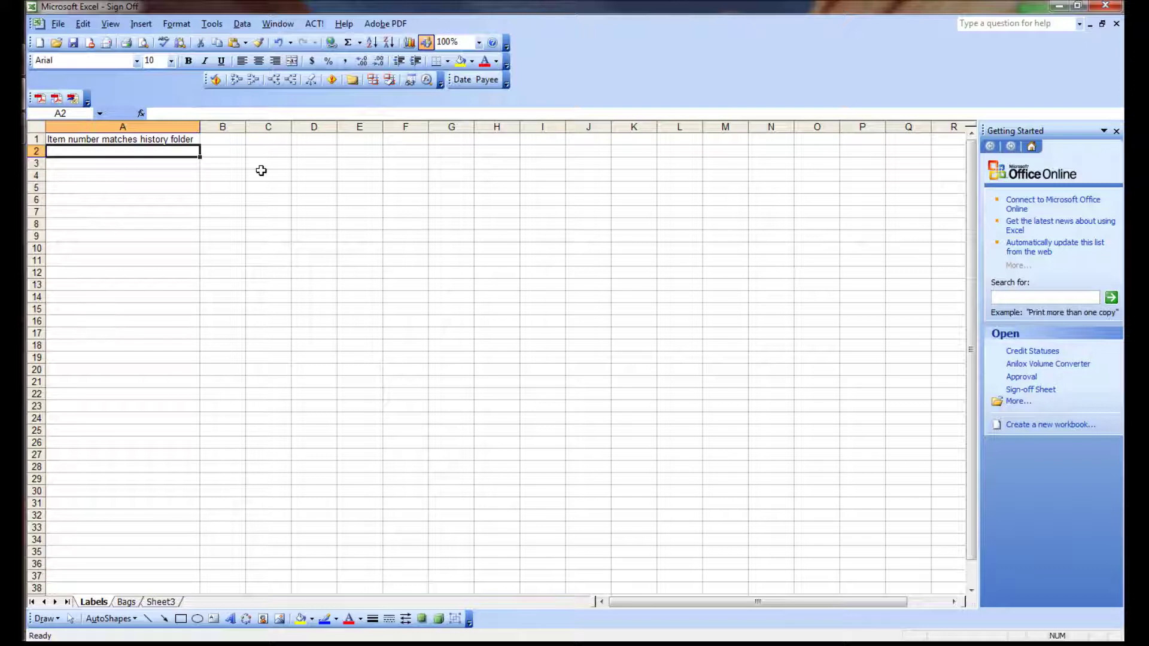
- Enter 'Work order matches the raw material requisition sheet' in A2
type("Work ")
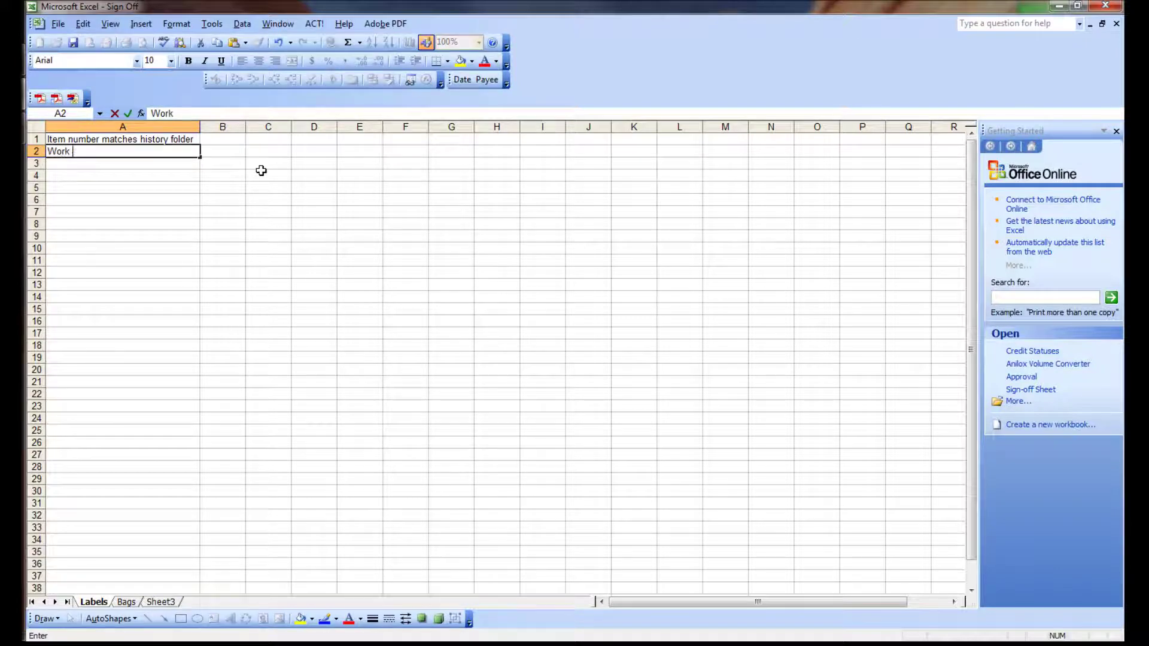
type("order matches the sotc")
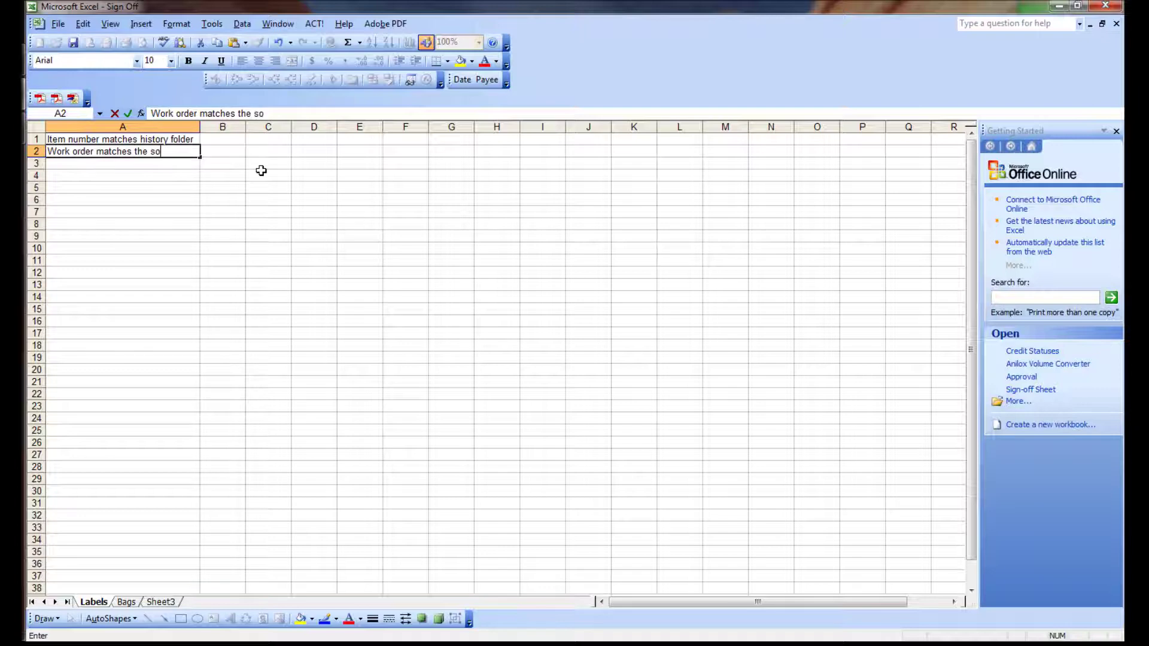
key("BackSpace")
key("BackSpace")
key("BackSpace")
key("BackSpace")
type("raw material req")
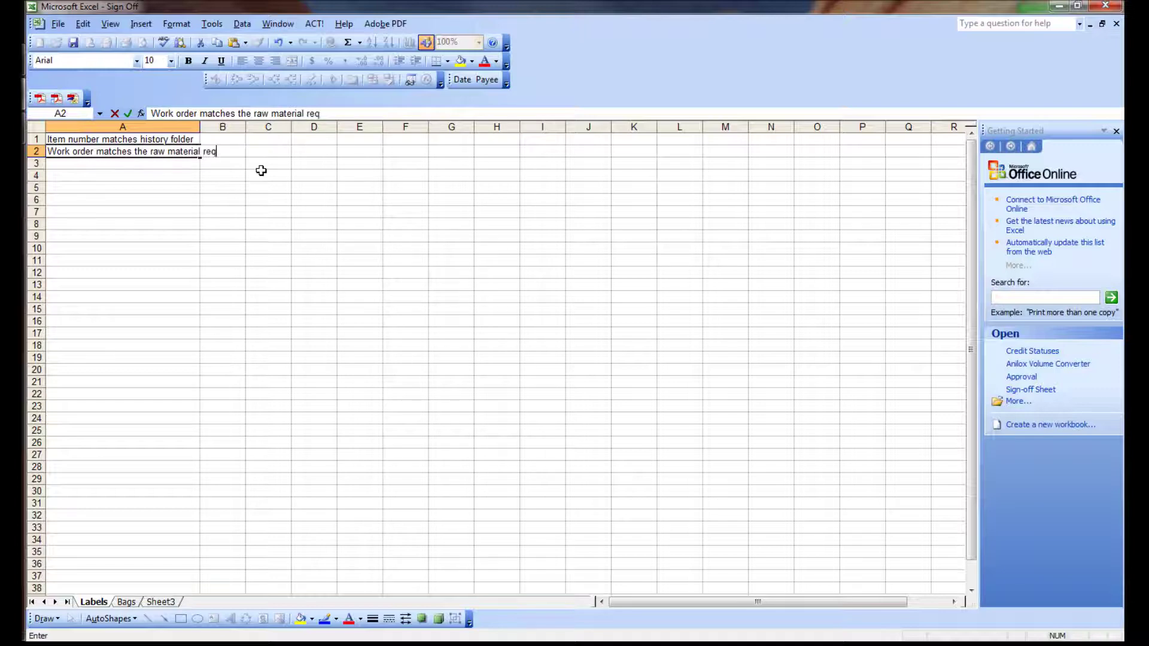
type("uisition sheet")
key("Return")
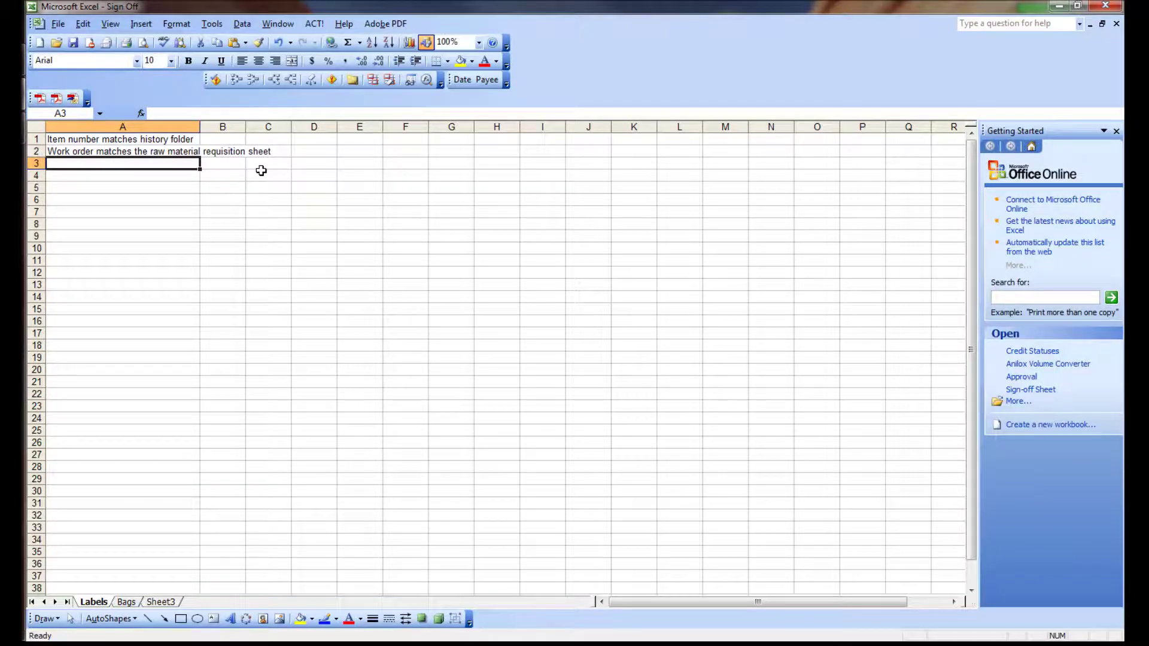
- Enter 'Colors indicted', 'Approved proof or sample to go by' and 'Varnish type explicit?' in A3–A5
type("Co")
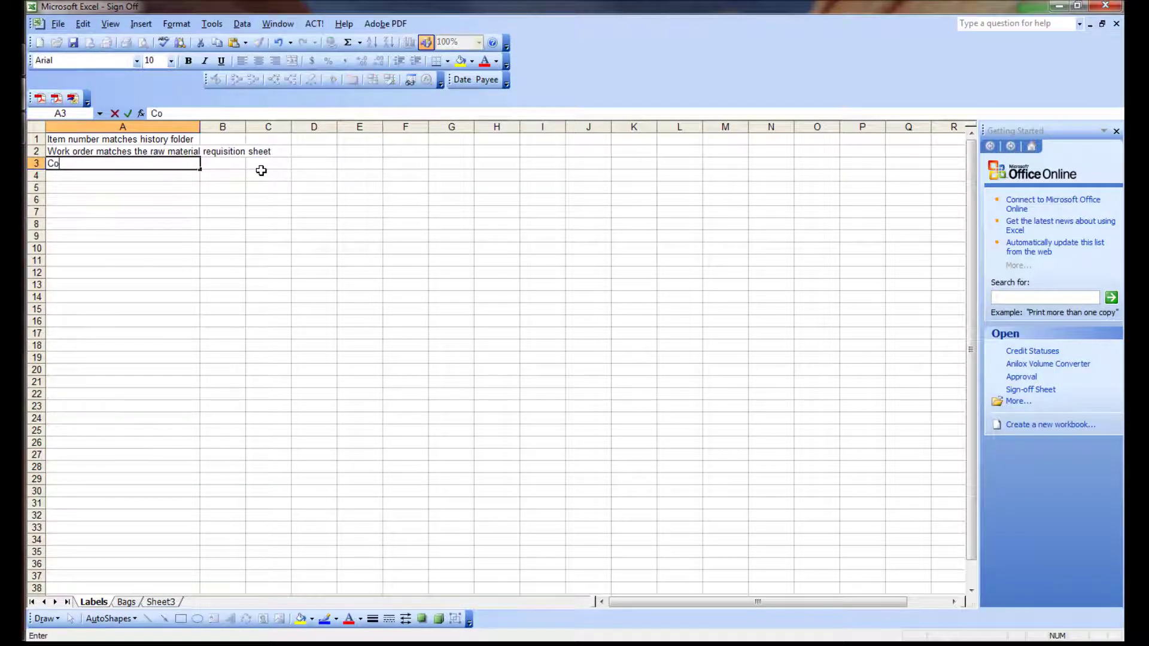
type("lors indicted")
key("Return")
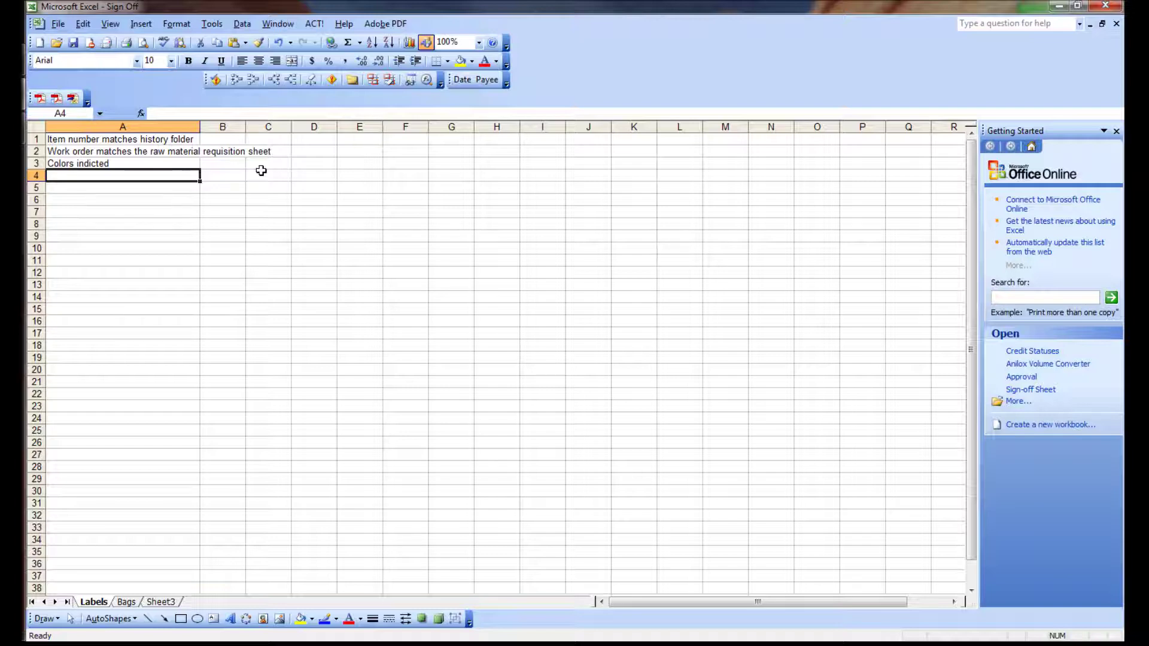
type("Approve")
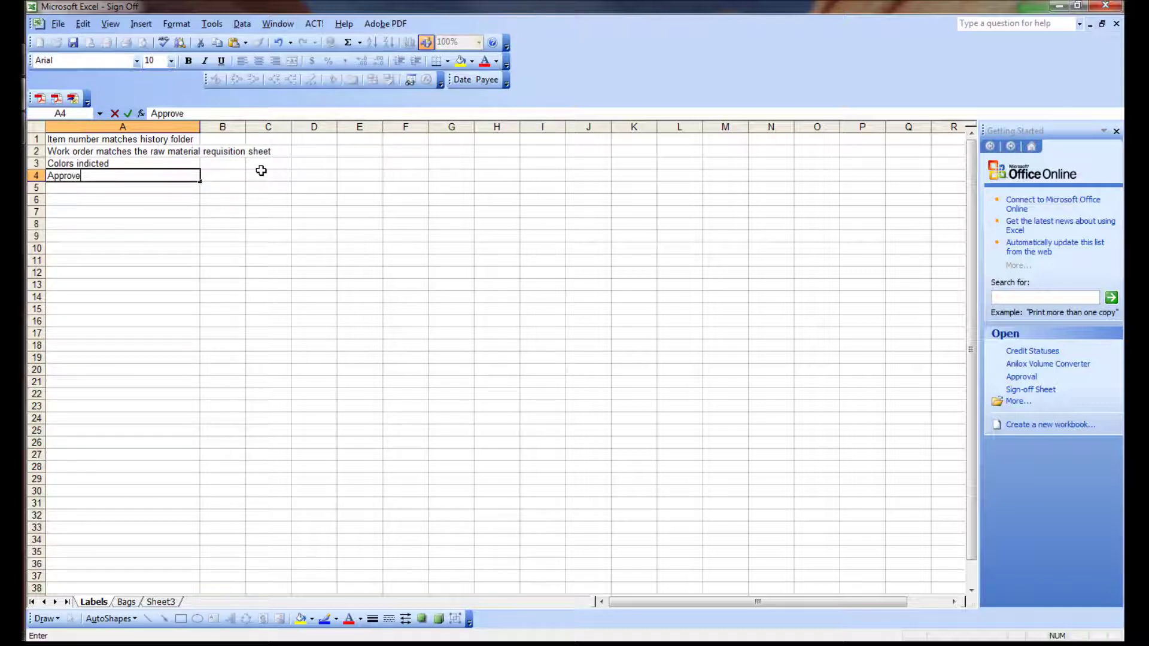
type("d proof or sample ")
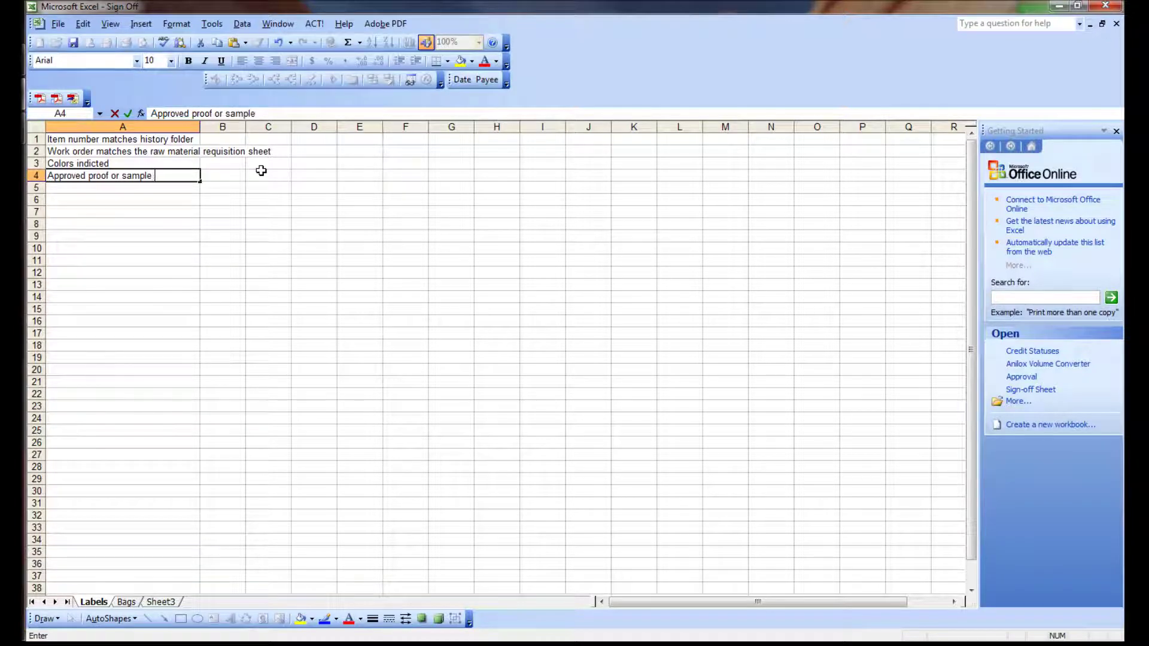
type("to go by")
key("Return")
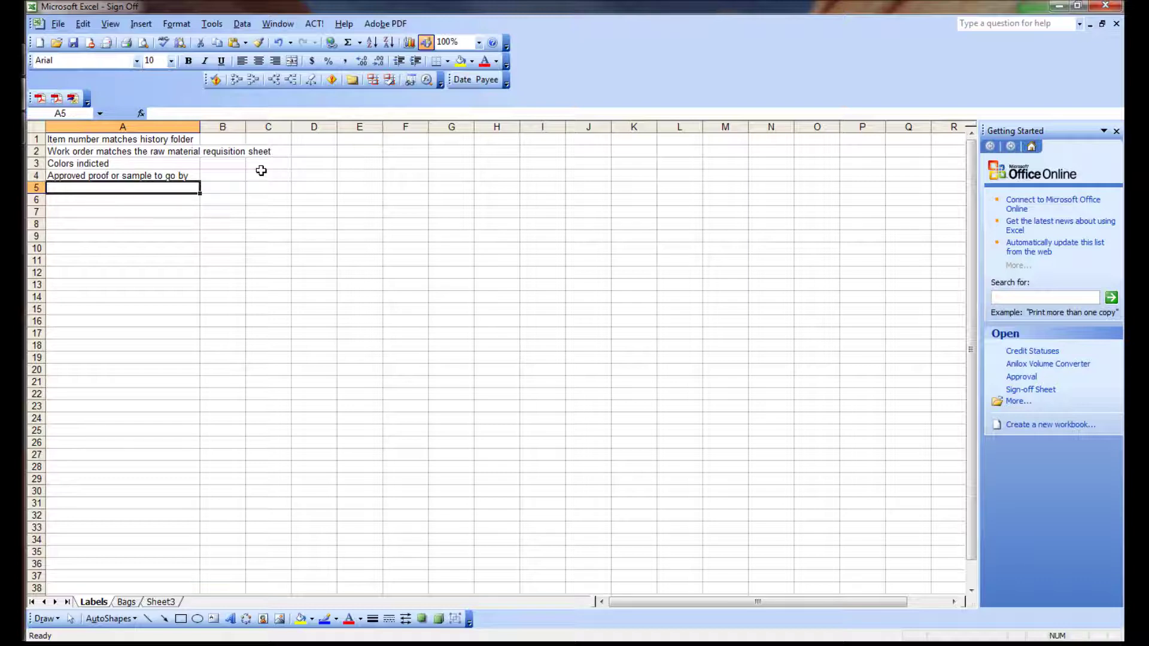
type("Var")
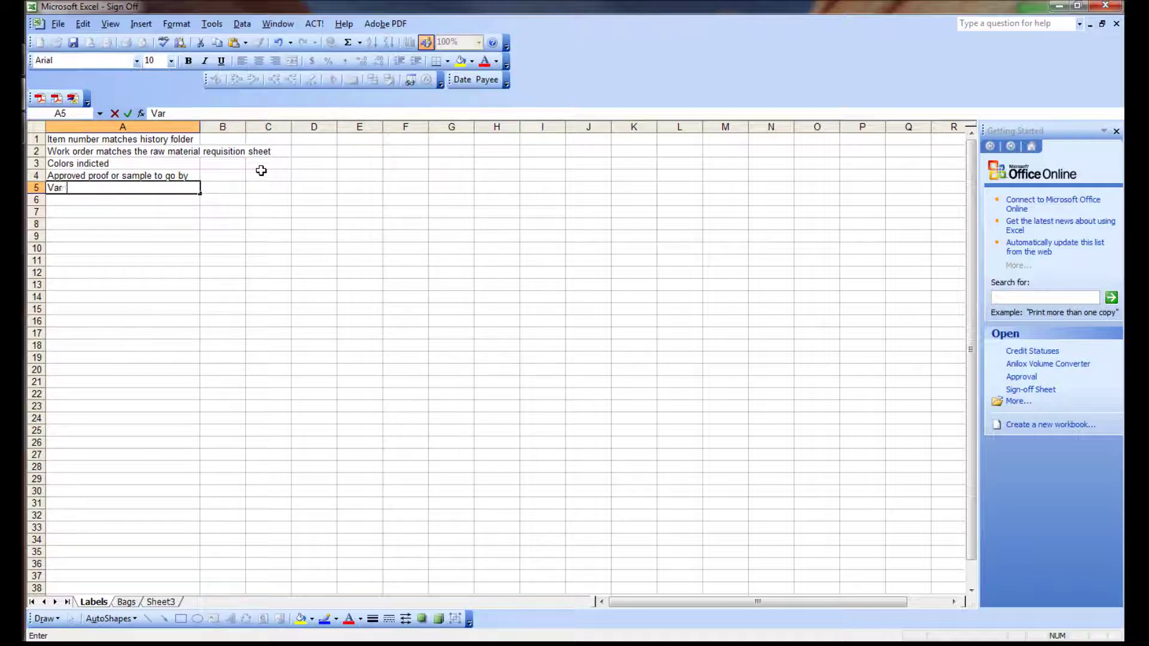
type("nish type explicit")
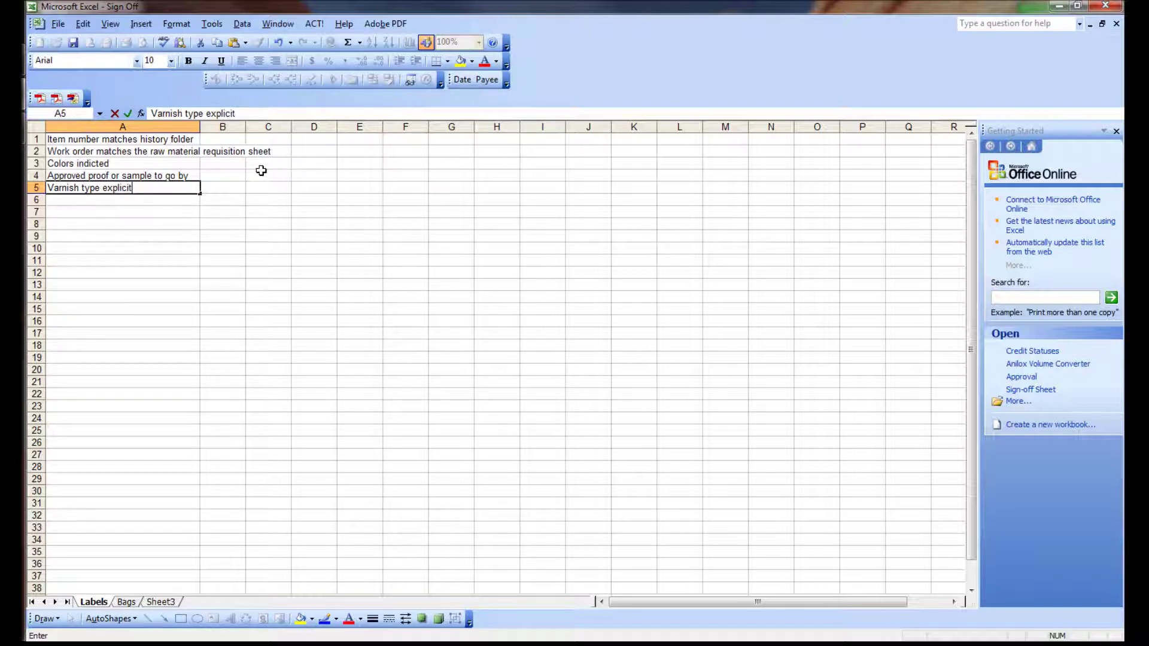
type("?")
key("Return")
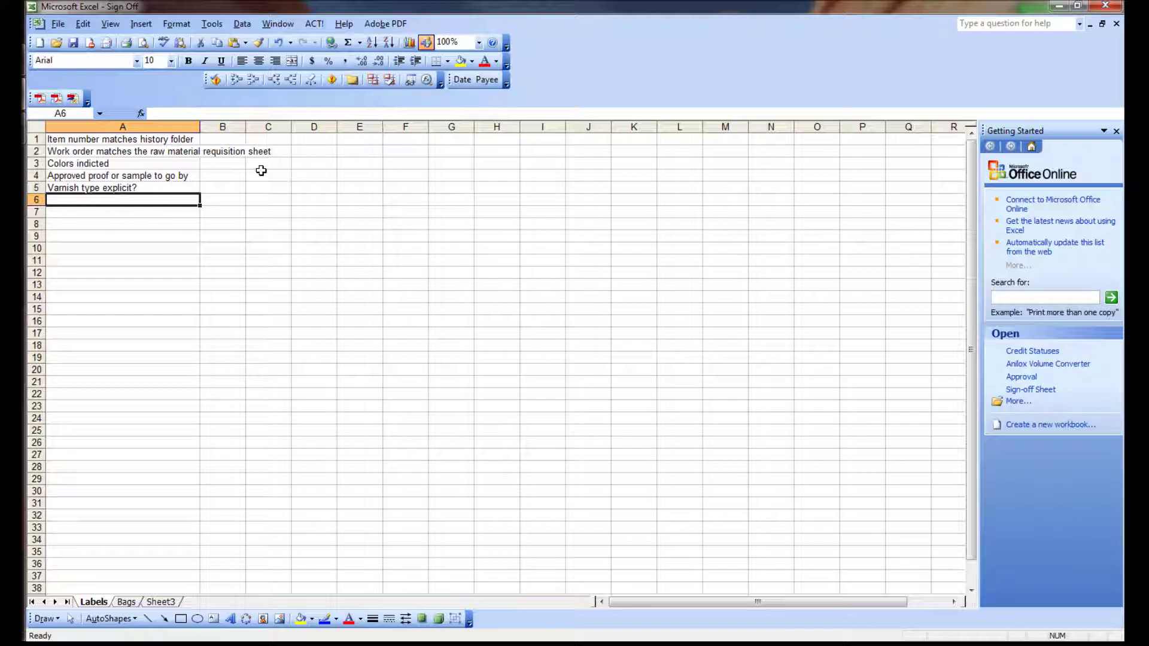
- Enter 'Correct die(s) indicated?', 'Die match the plate cylinder?' and 'Width correct?' in A6–A8
type("Cor")
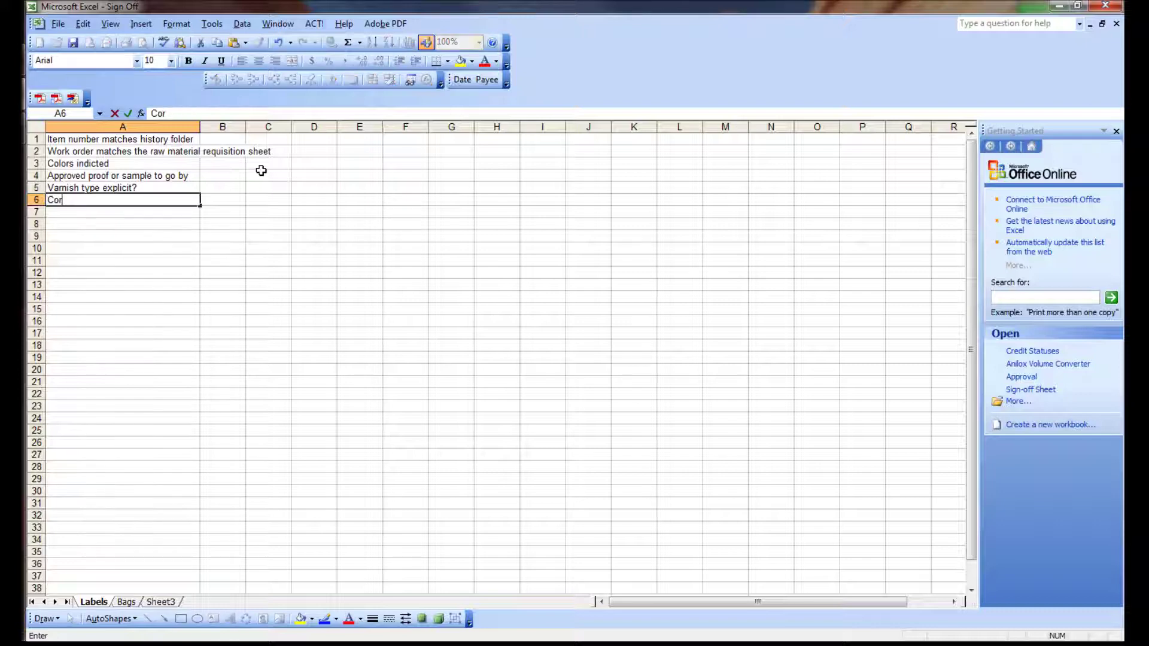
type("rect die(s) ind")
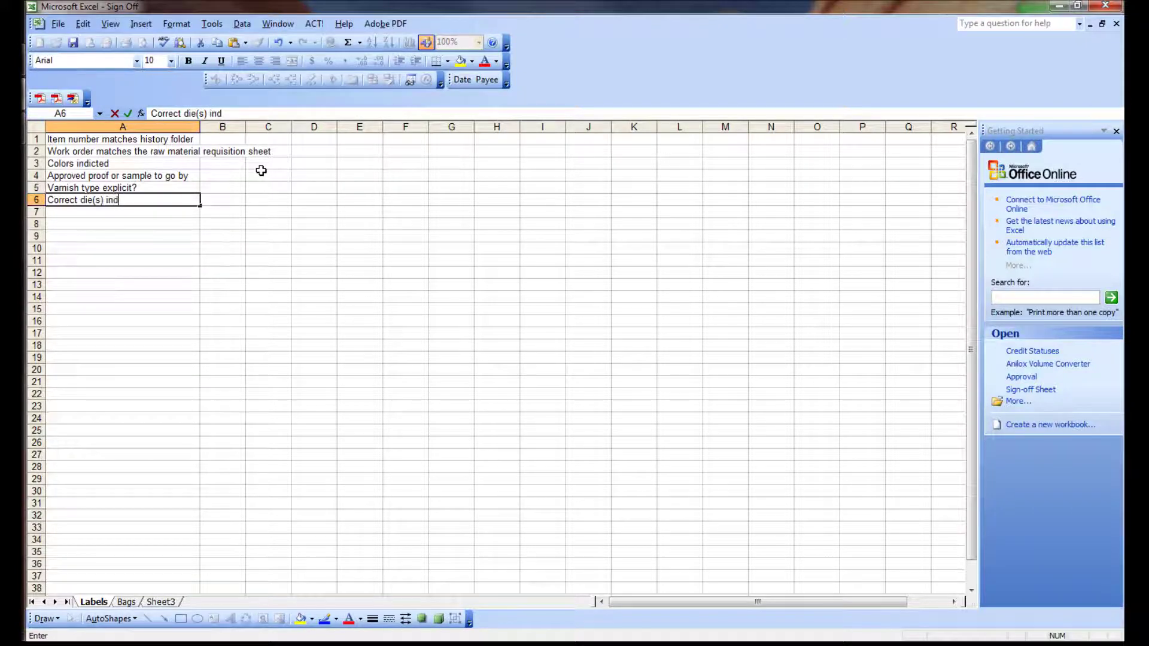
type("icated?")
key("Return")
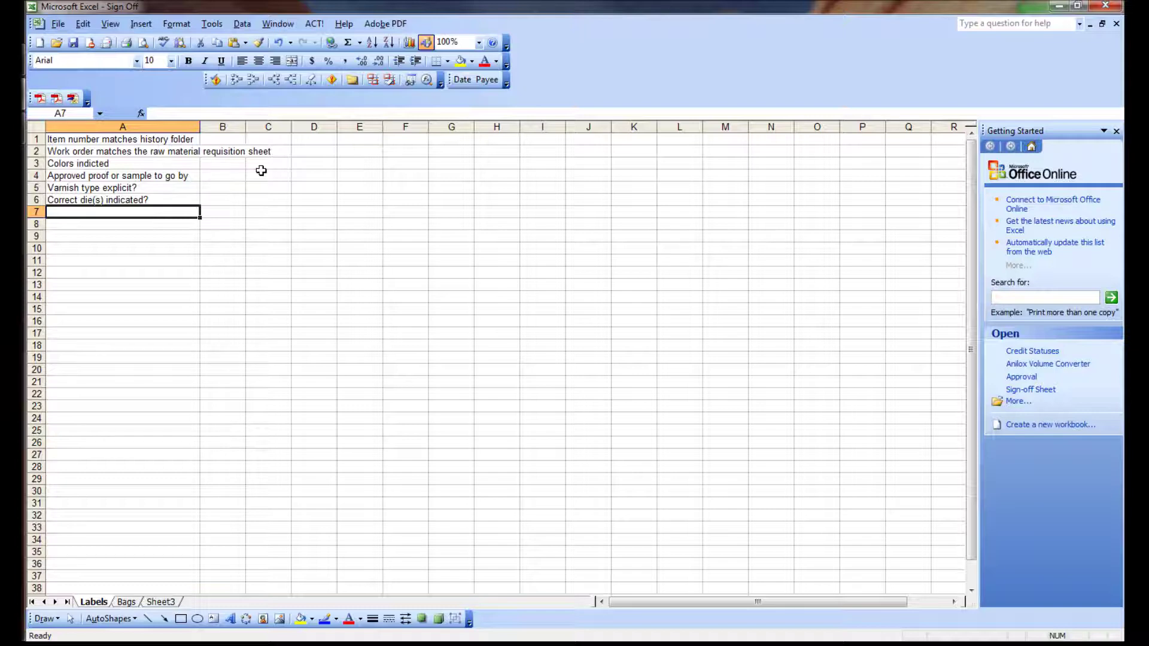
type("D")
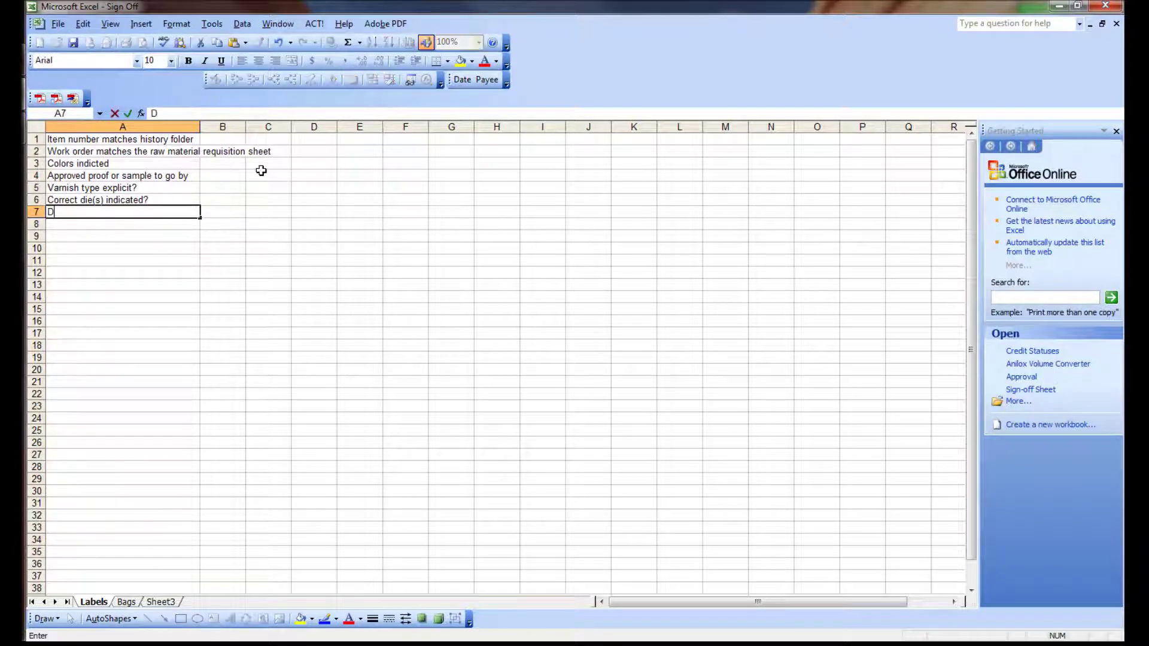
type("ie match the plate cylinde")
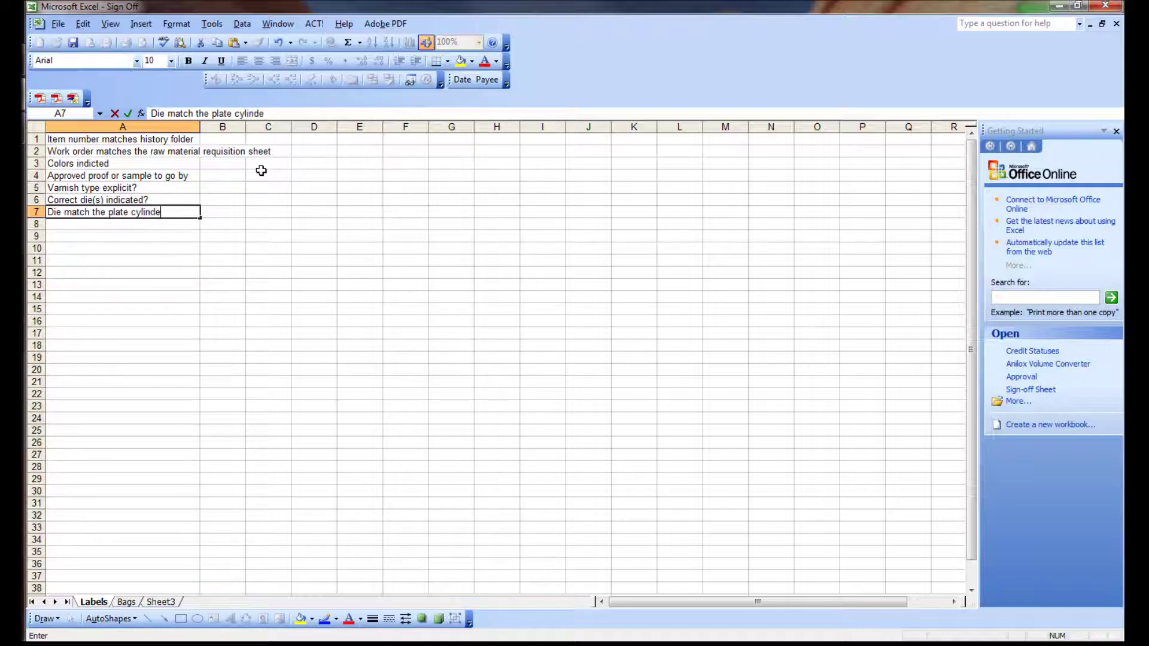
type("r?")
key("Return")
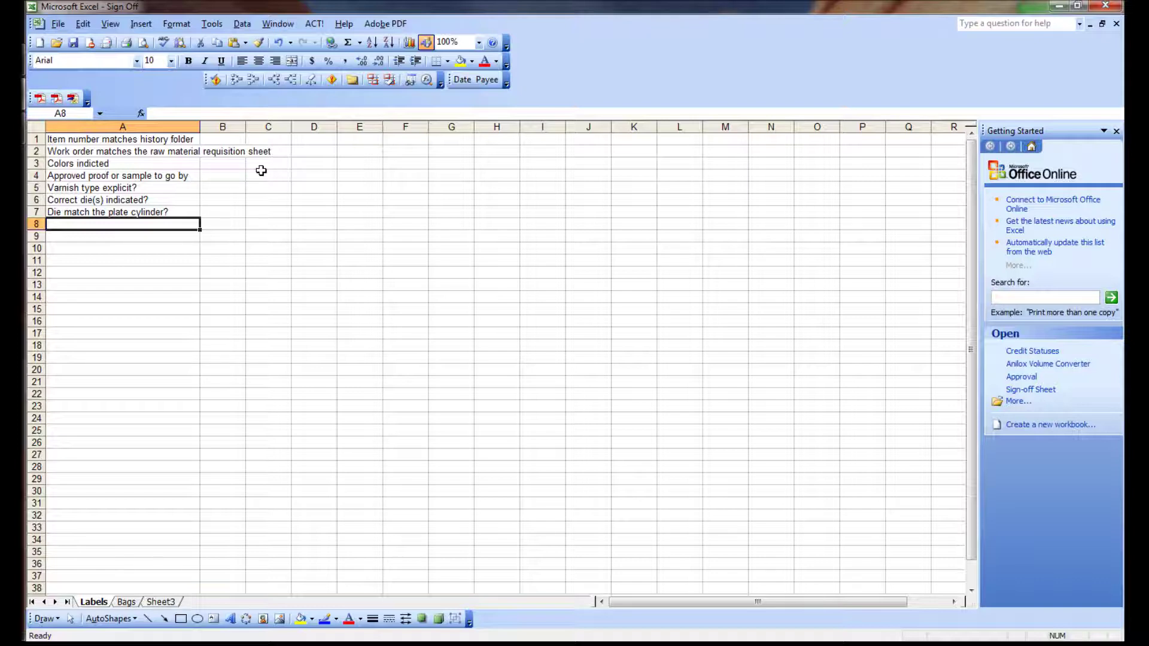
type("Widt")
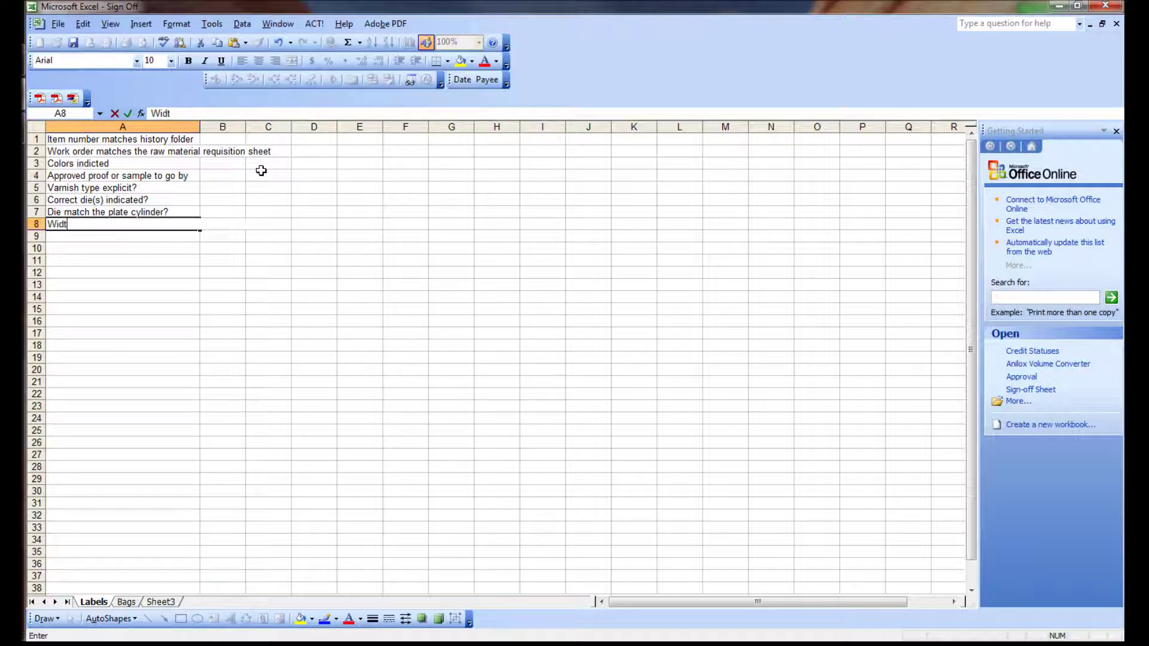
type("h correct?")
key("Return")
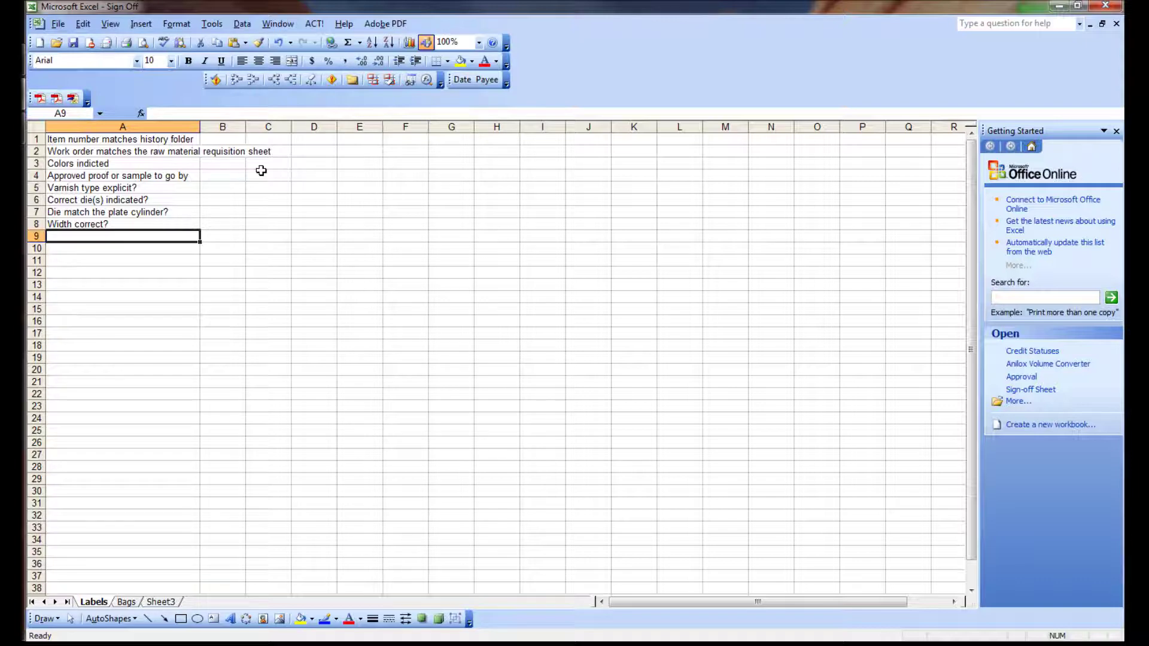
- Change A8 to read 'Label width correct?'
key("Up")
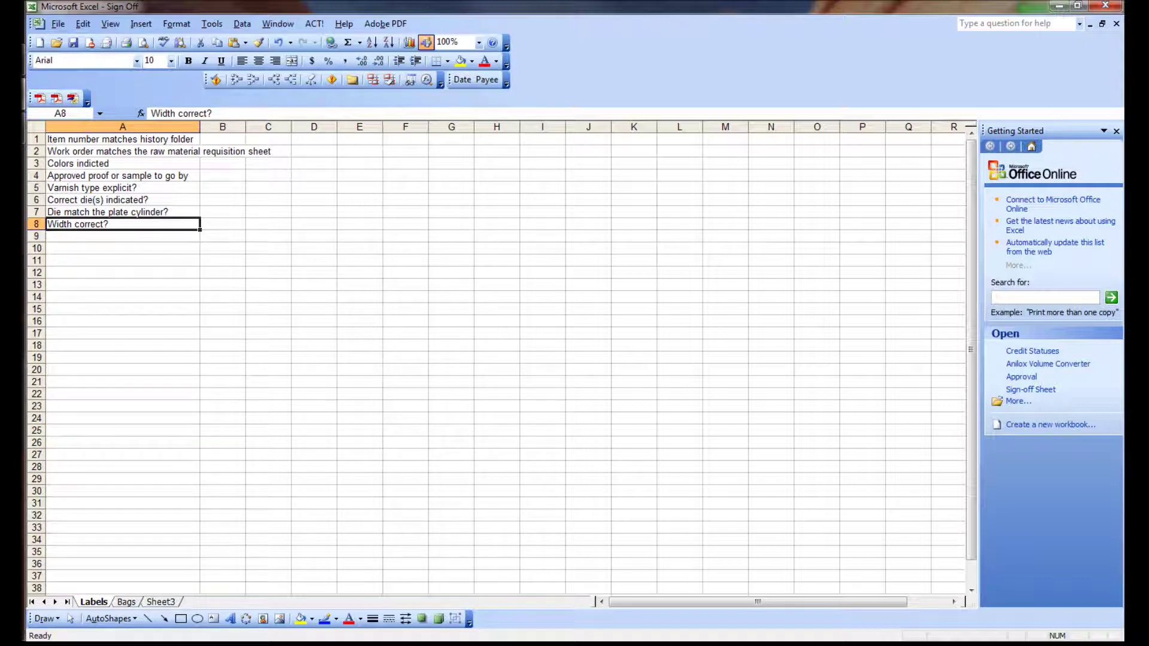
left_click(157, 113)
type("L")
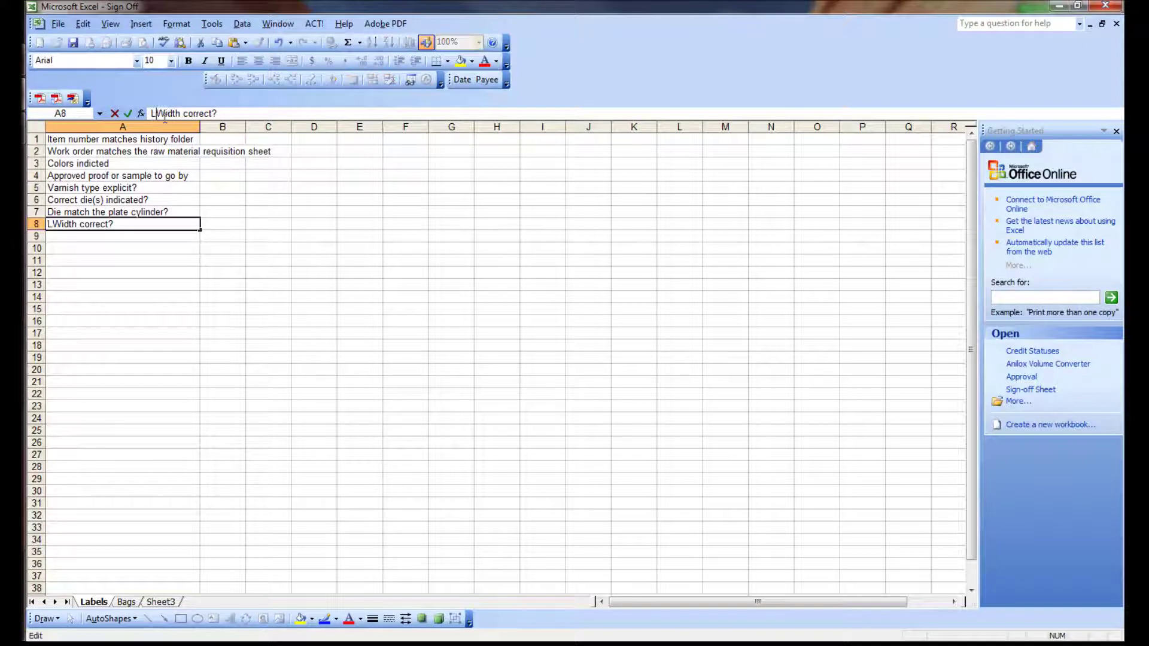
type("abe")
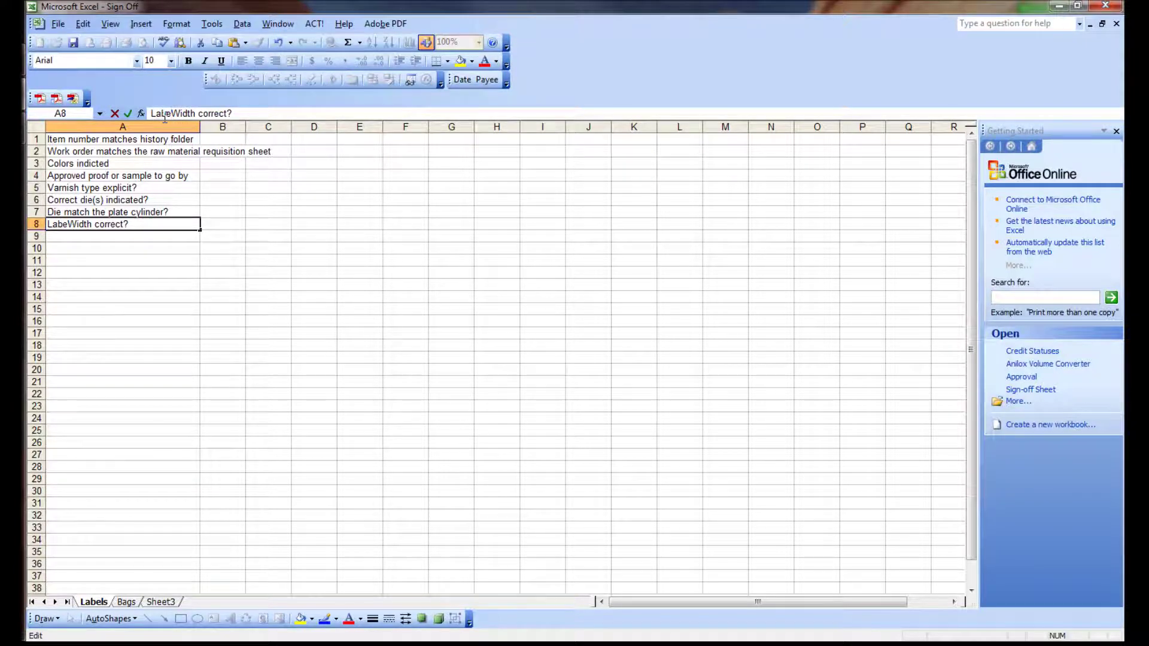
type("l")
key("Delete")
type("w")
key("Return")
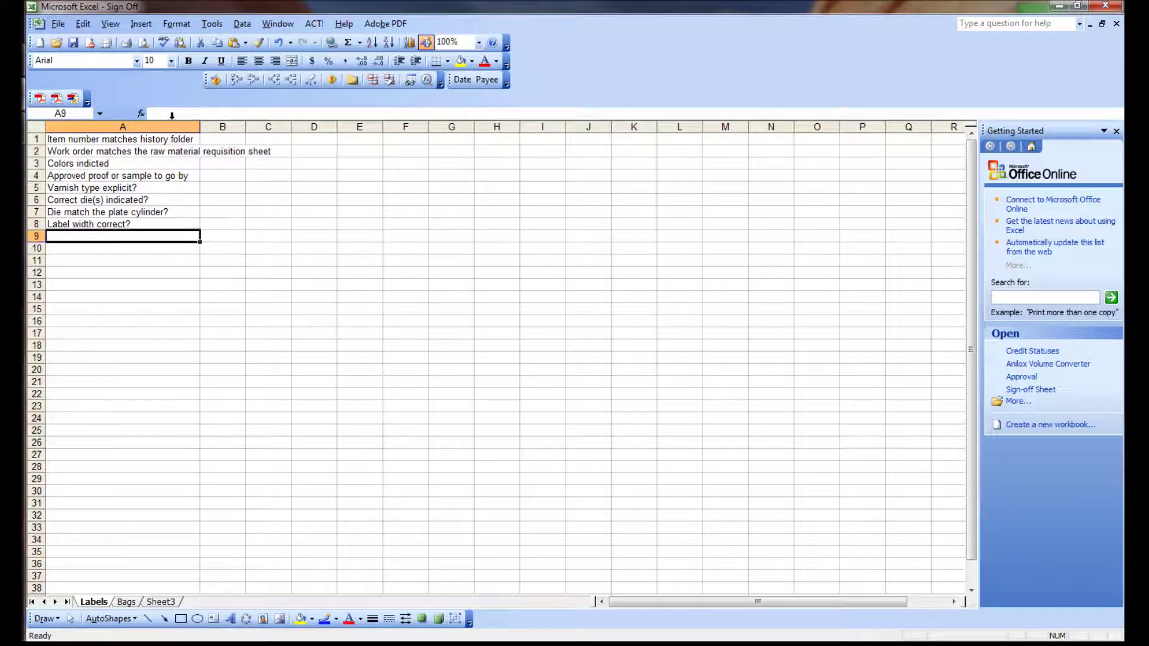
- Fill the label width item down into A9 with Ctrl+D
left_click(226, 302)
left_click(118, 245)
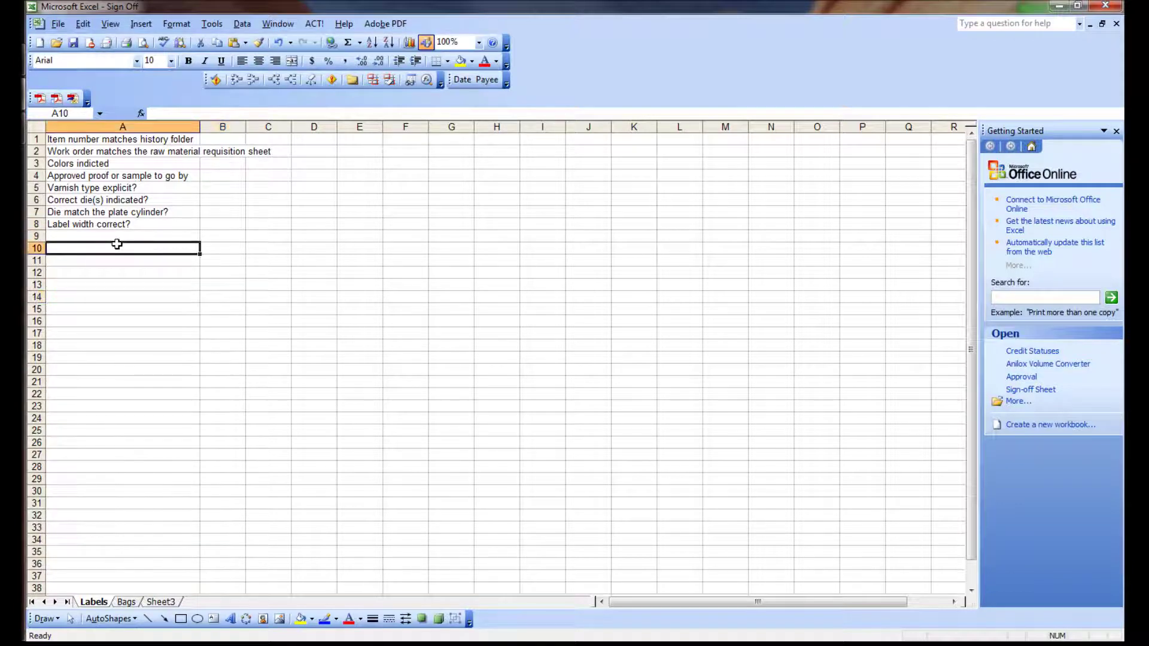
left_click(117, 235)
key("ctrl+d")
left_click(130, 299)
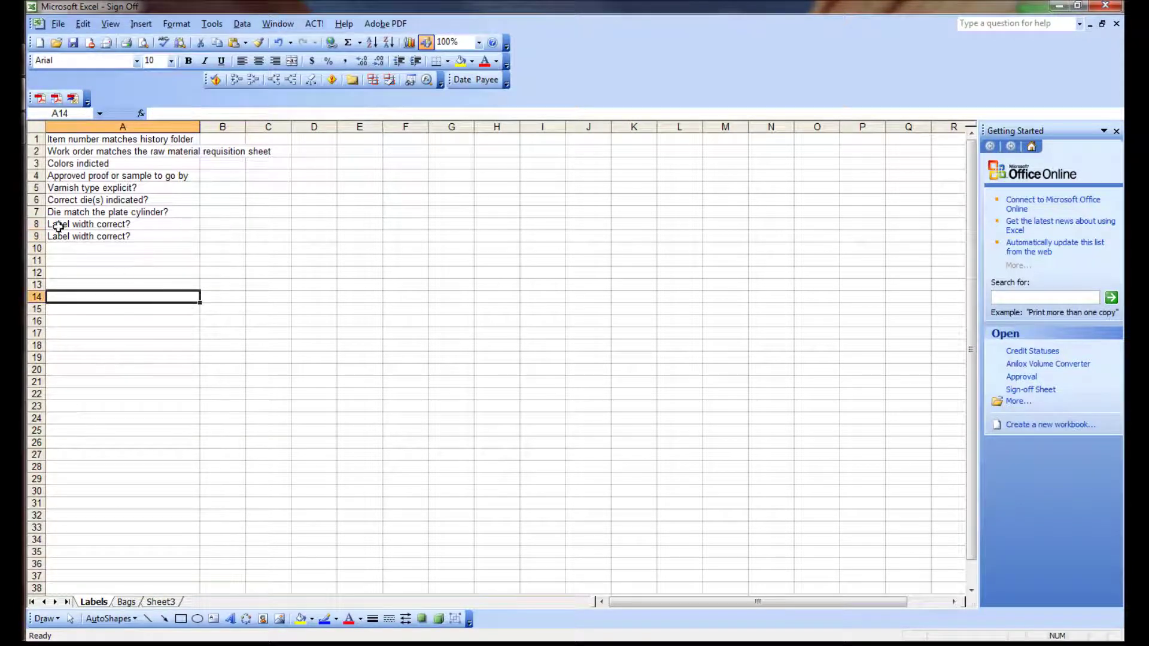
left_click(58, 227)
left_click(112, 236)
- Edit A9 to 'Label length correct?' and AutoFit column A
left_click(200, 113)
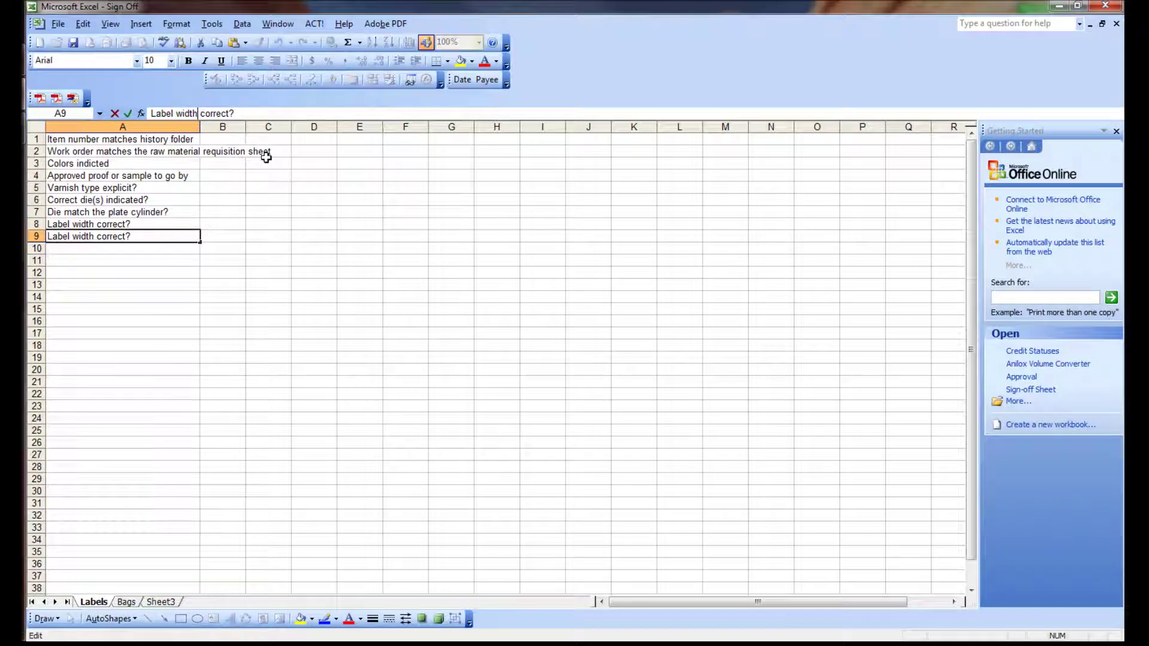
key("BackSpace")
key("BackSpace")
key("BackSpace")
key("BackSpace")
key("BackSpace")
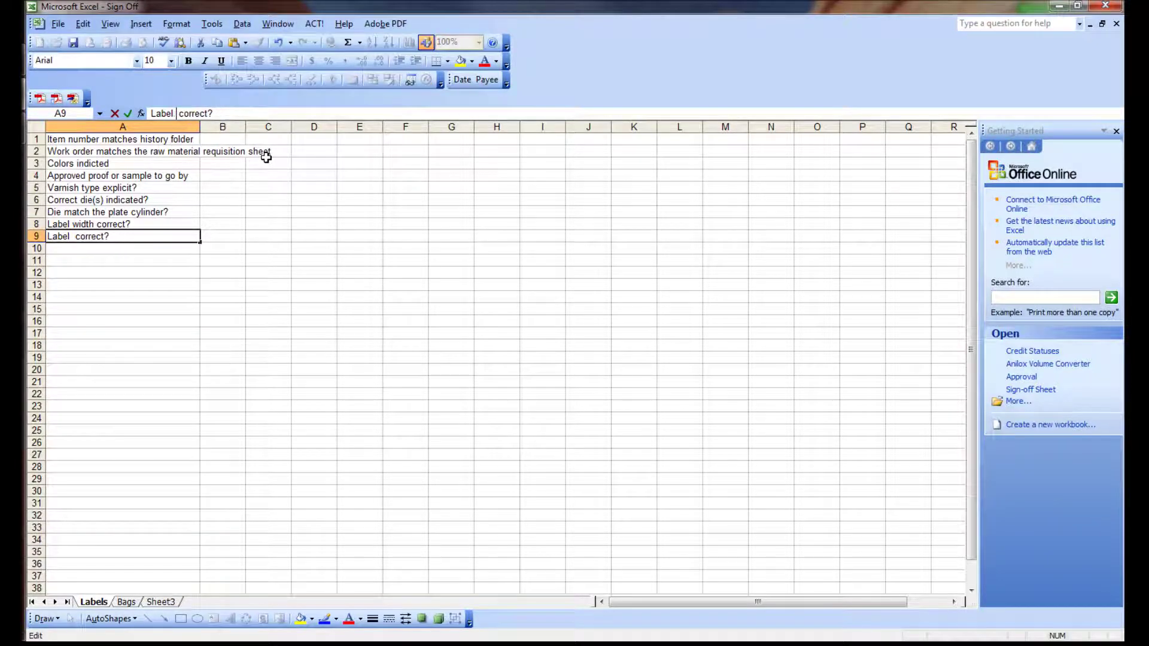
type("lenth")
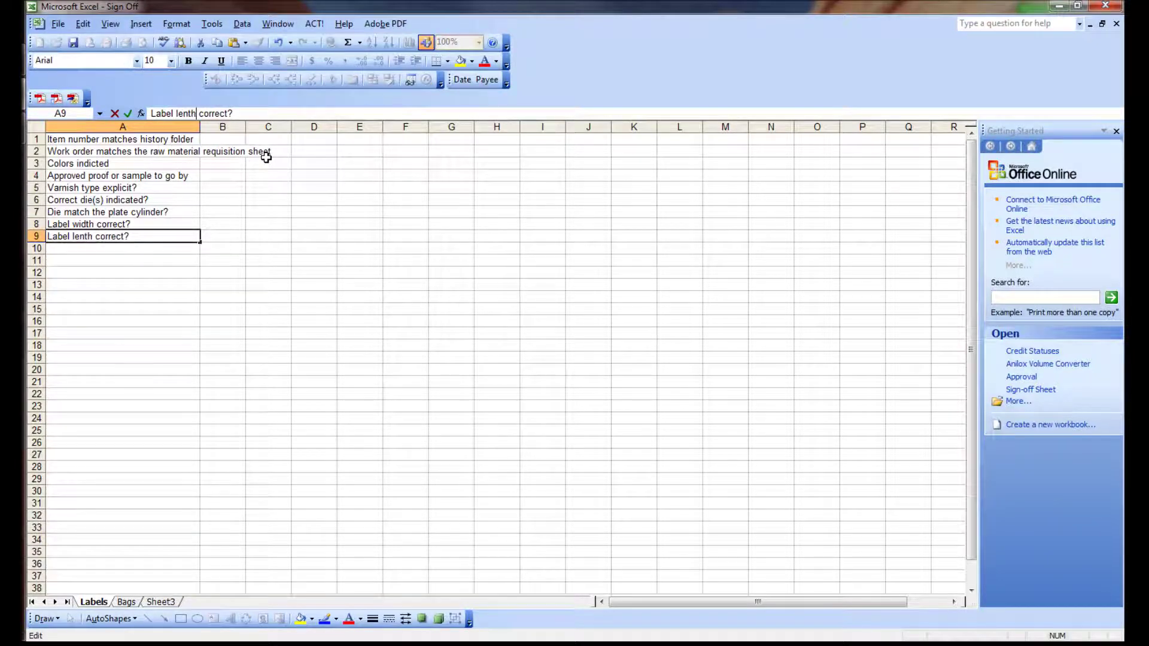
key("BackSpace")
type("gth")
key("Return")
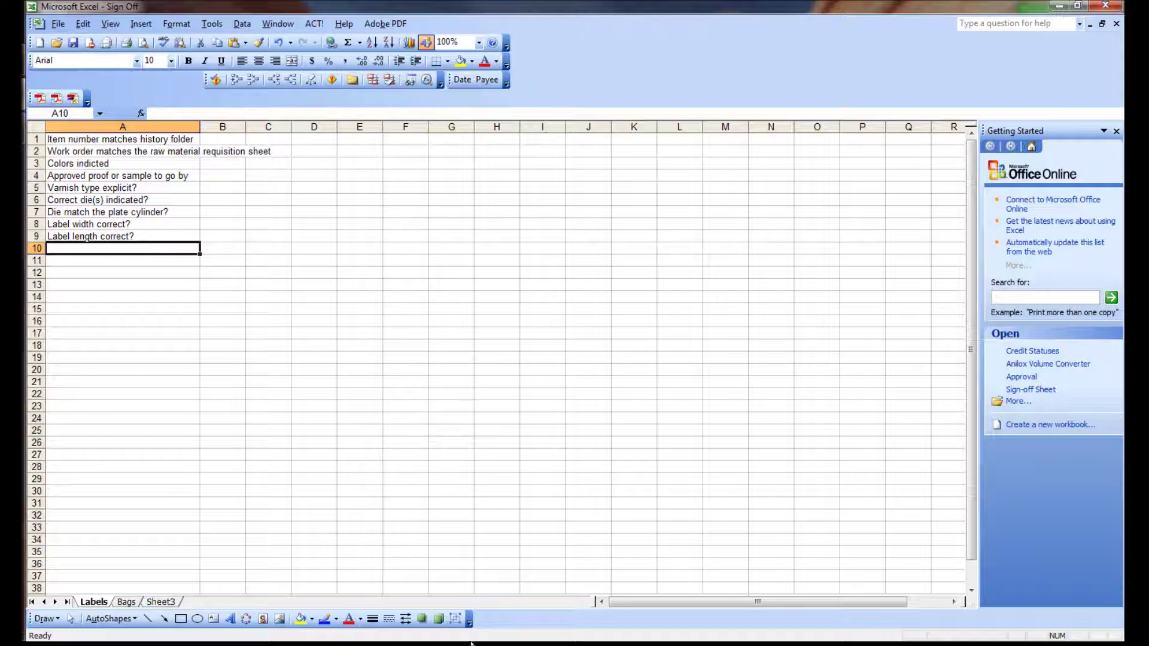
double_click(201, 126)
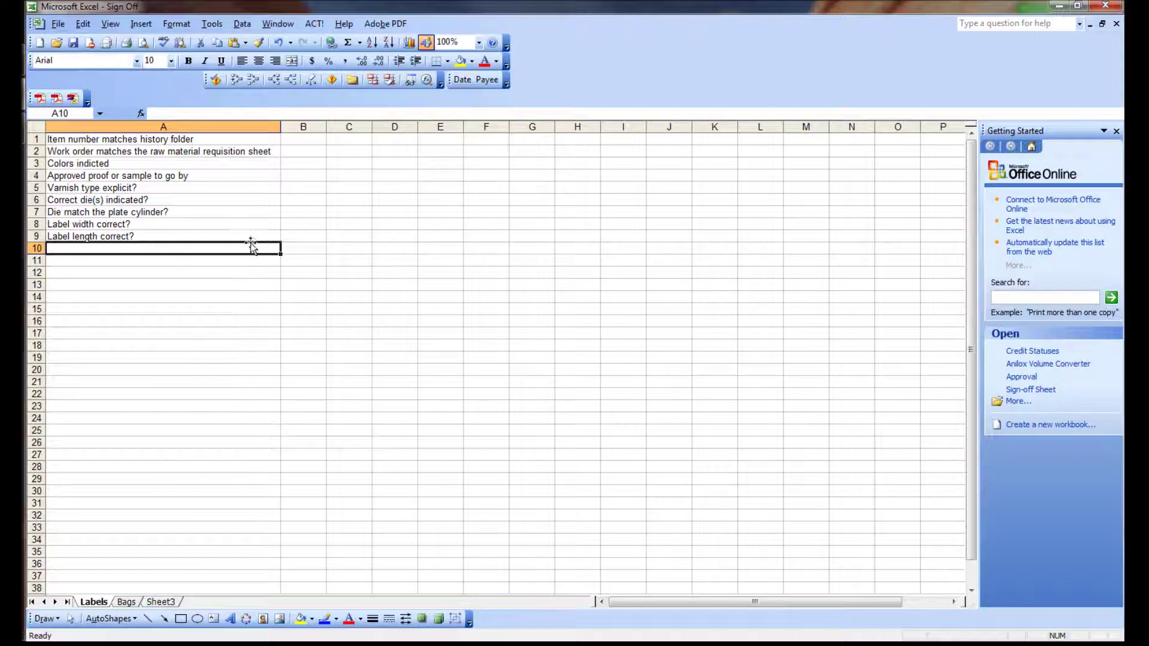
left_click(37, 139)
- Insert a header row above the checklist with headings 'Op' in B1 and 'Sup' in C1
right_click(40, 140)
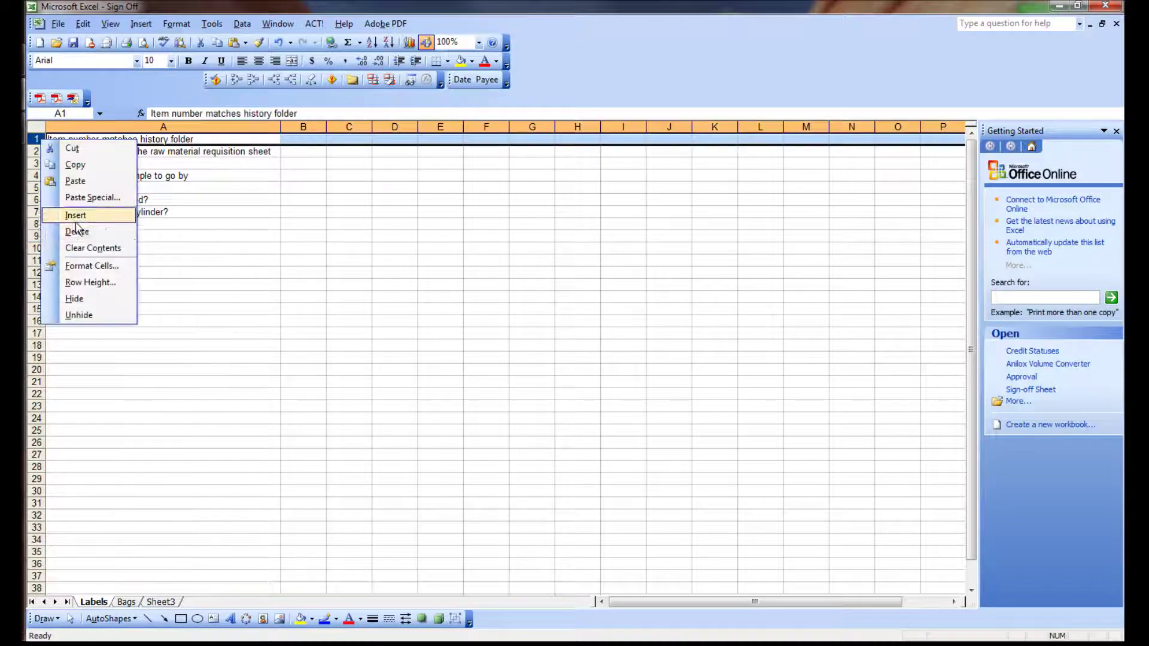
left_click(75, 216)
left_click(163, 127)
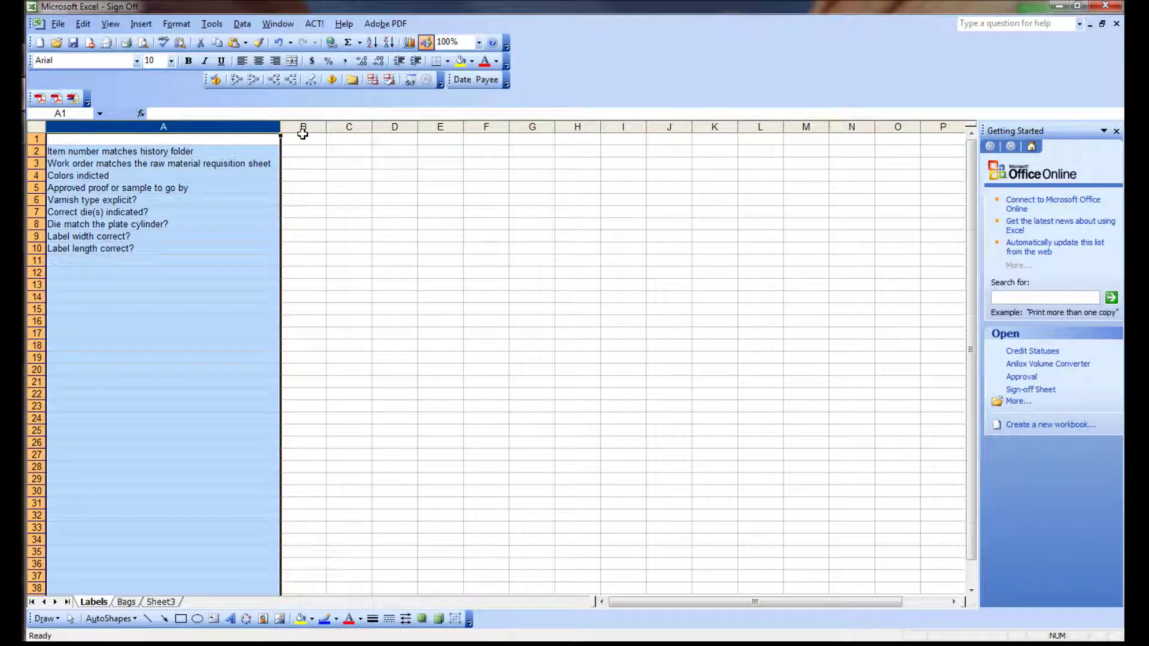
left_click(304, 140)
type("Oper")
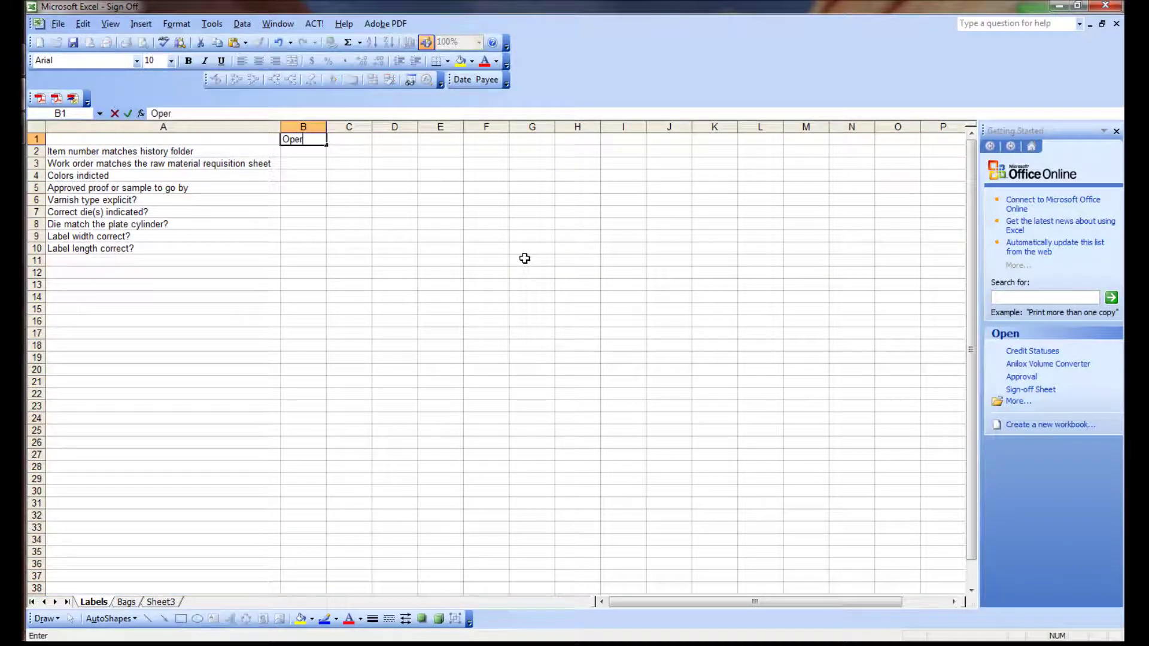
type("ator")
key("BackSpace")
key("BackSpace")
key("BackSpace")
key("BackSpace")
key("BackSpace")
key("BackSpace")
key("BackSpace")
type("p")
key("Tab")
type("S")
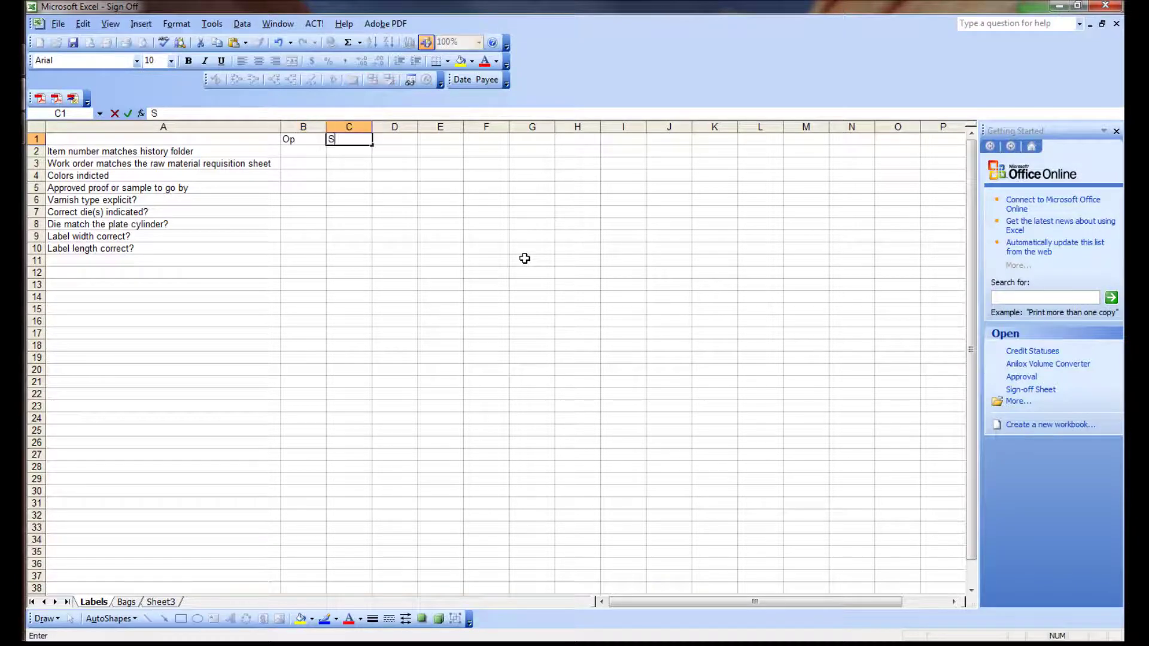
type("up")
key("Return")
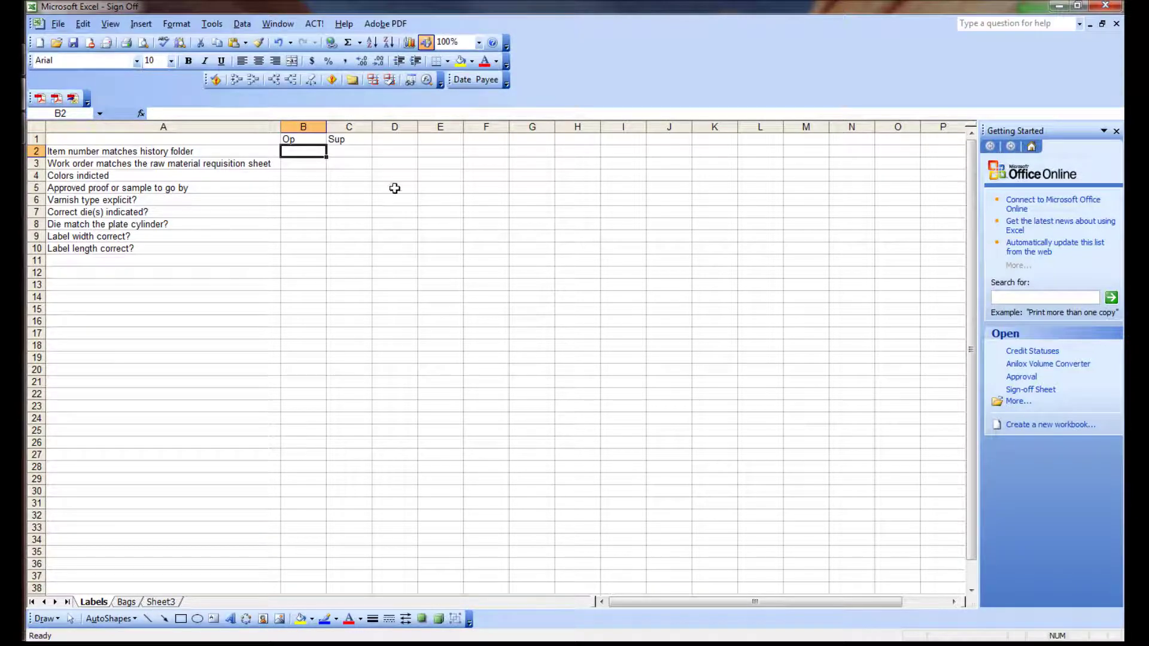
- Centre the headings in row 1
left_click(36, 139)
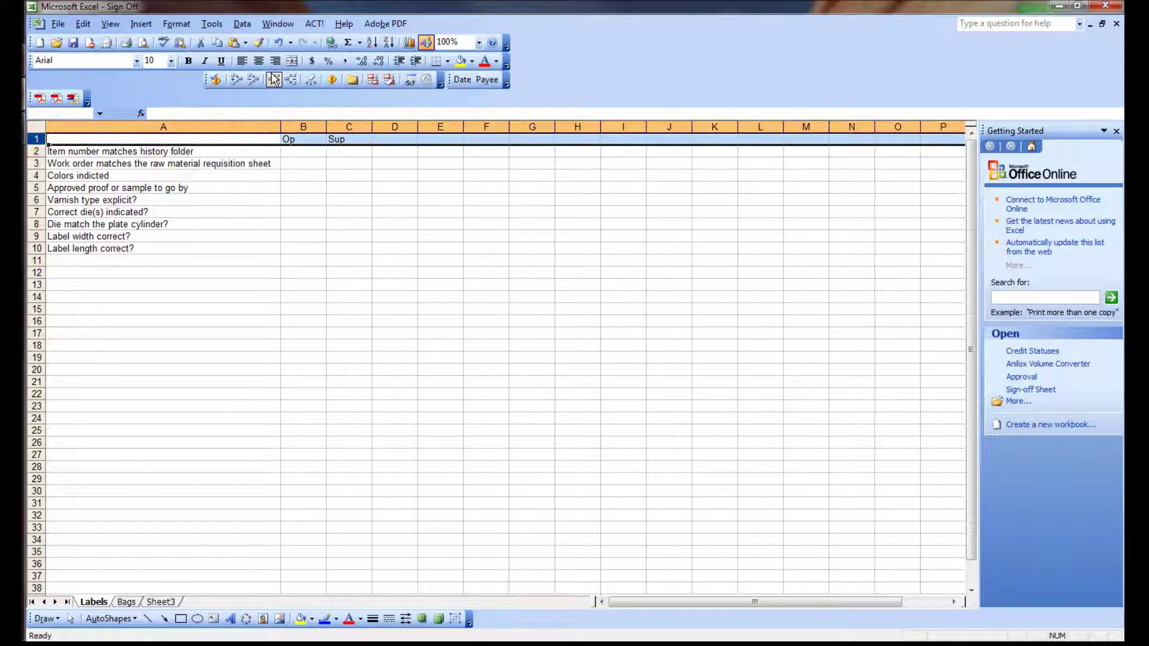
left_click(259, 61)
left_click(322, 232)
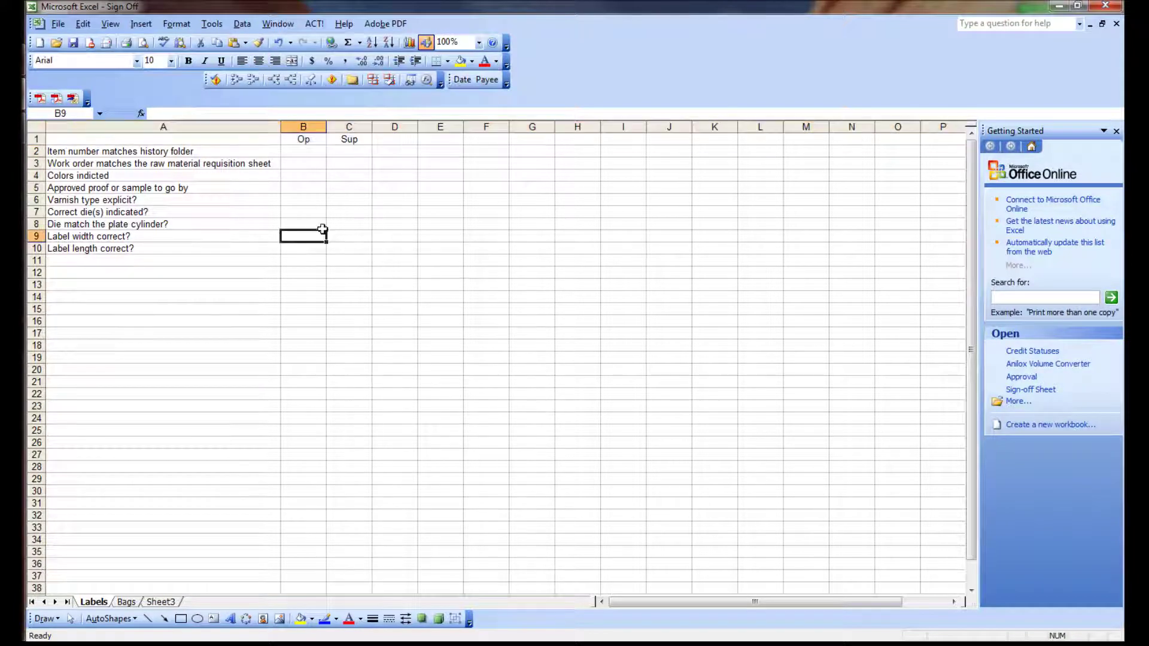
- Apply All Borders to the check cells B2:C10
left_click(306, 153)
left_click_drag(322, 154, 332, 247)
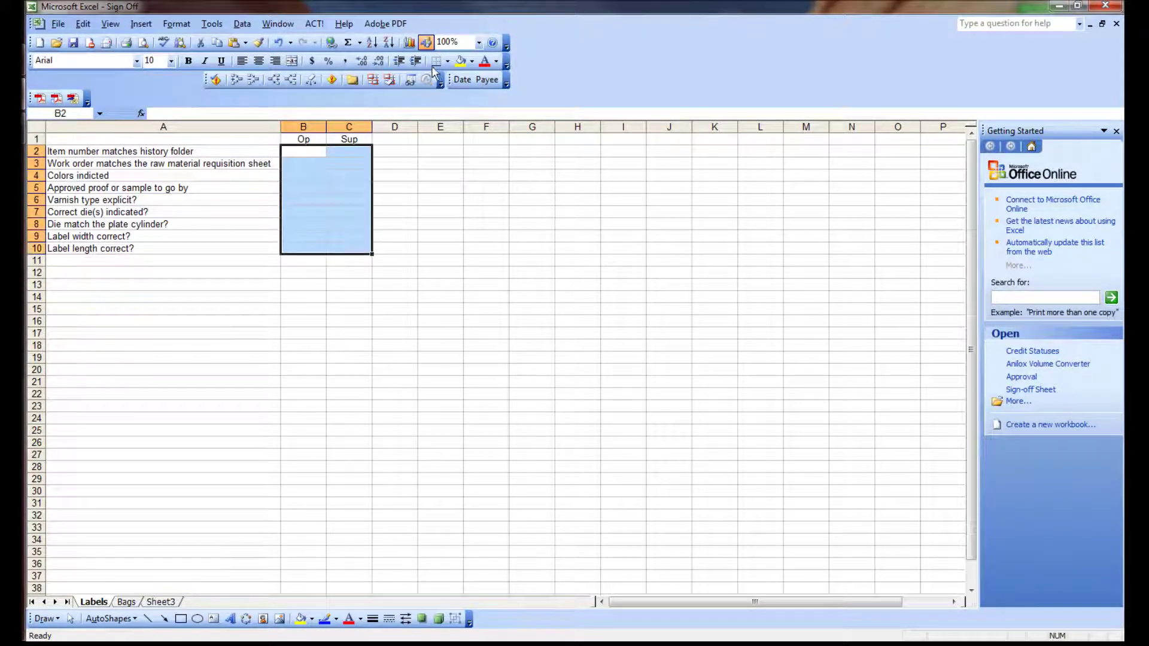
left_click(447, 61)
left_click(457, 120)
left_click(440, 261)
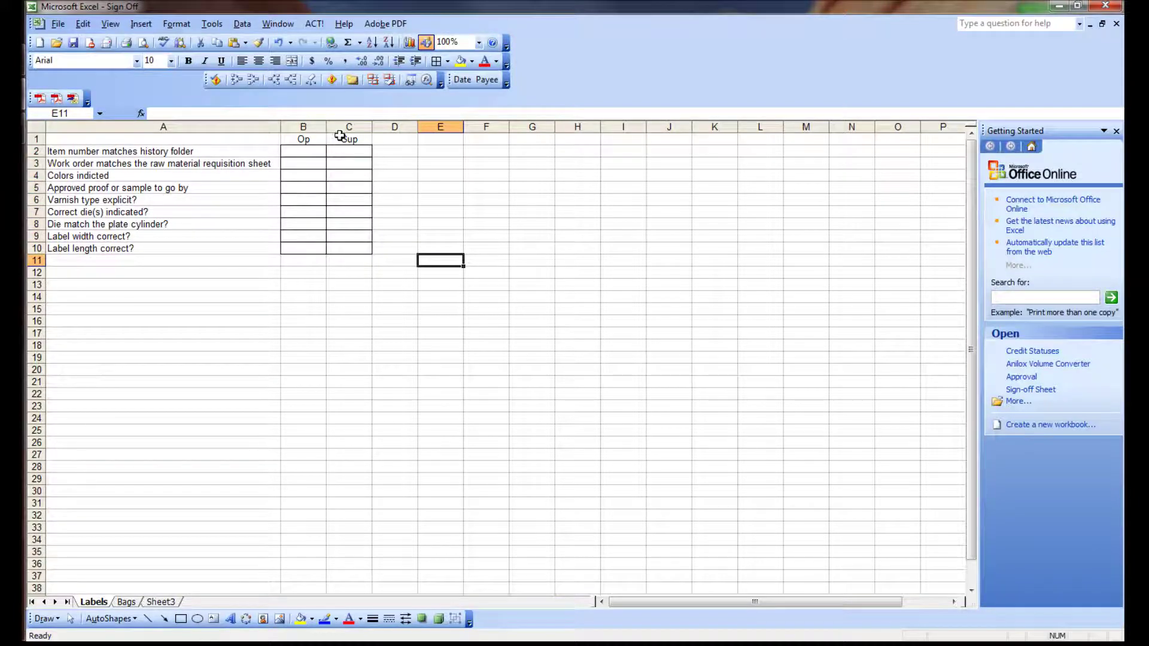
- Narrow columns B and C to about the width of their headers
left_click_drag(341, 128, 323, 126)
double_click(323, 126)
left_click(343, 187)
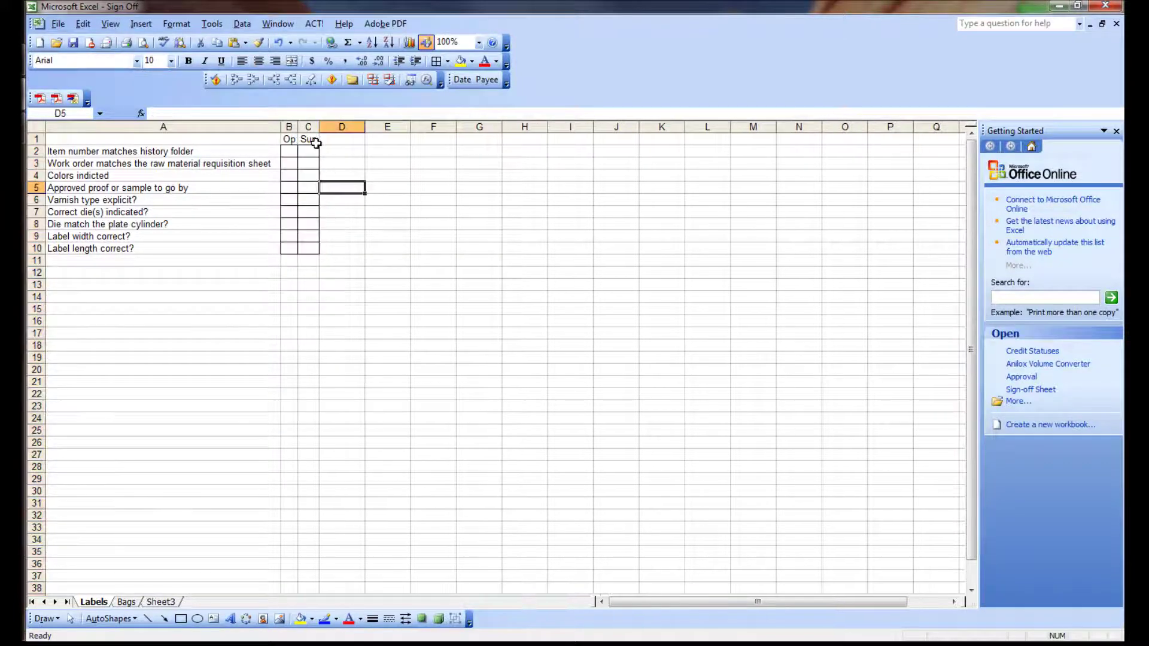
left_click_drag(295, 127, 300, 128)
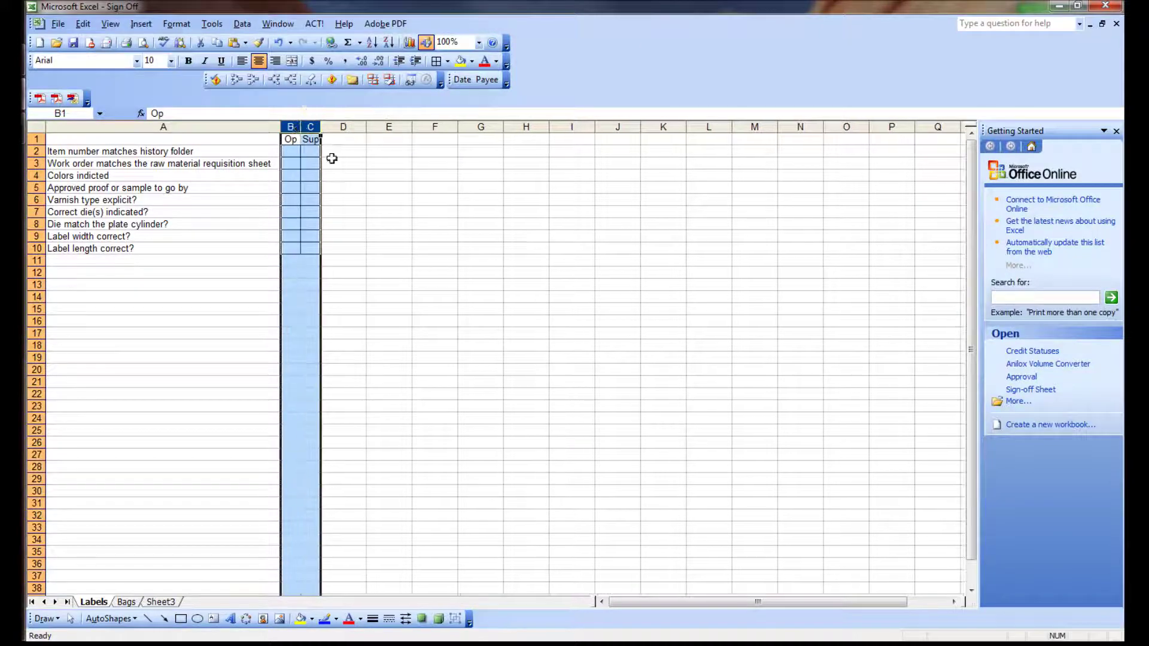
left_click(329, 162)
left_click(112, 250)
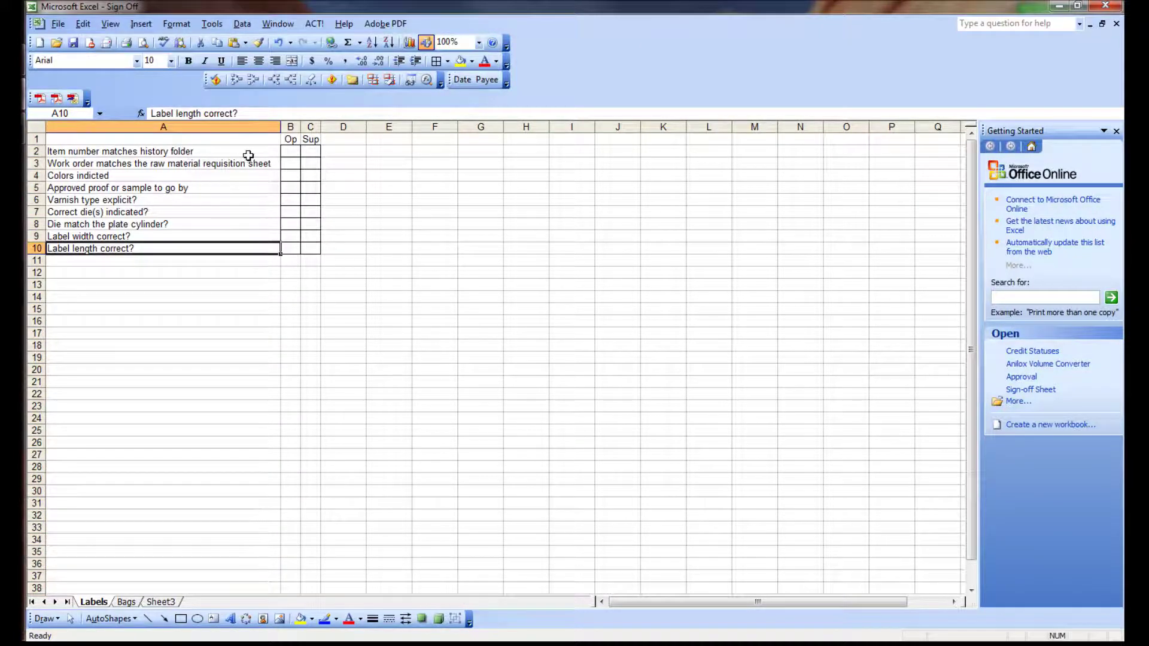
- Enter 'Sides printed', 'Perf?', 'Scored?', 'Stripped?' and 'Stacked?' in A11–A15
left_click(124, 260)
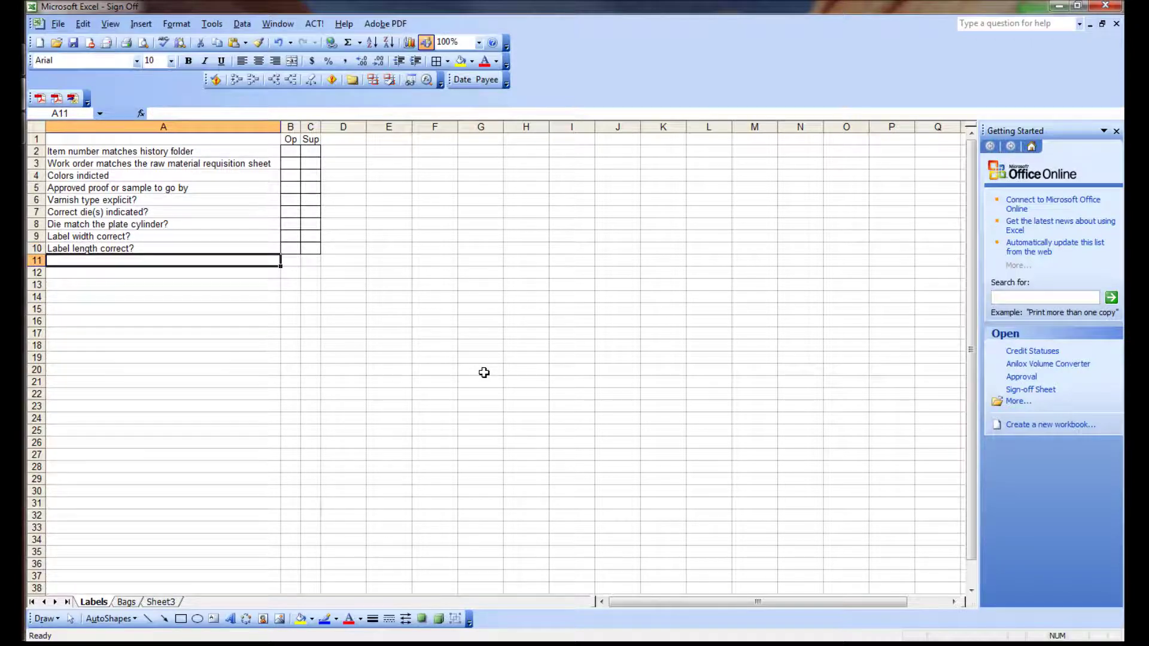
type("S")
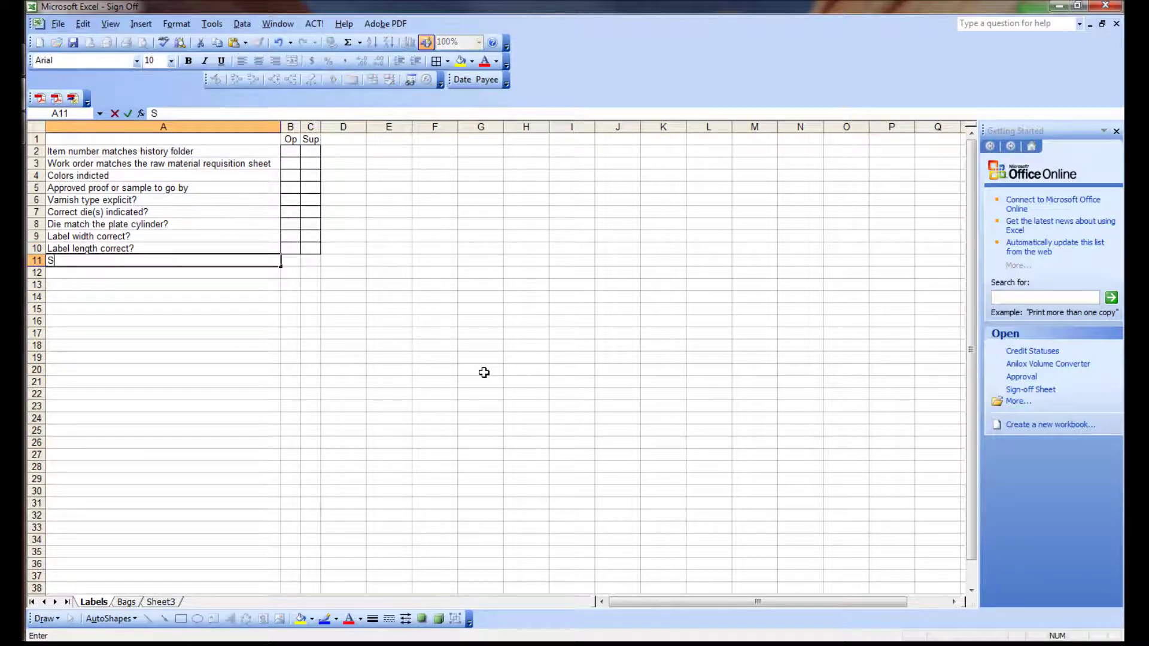
type("ides printed")
key("Return")
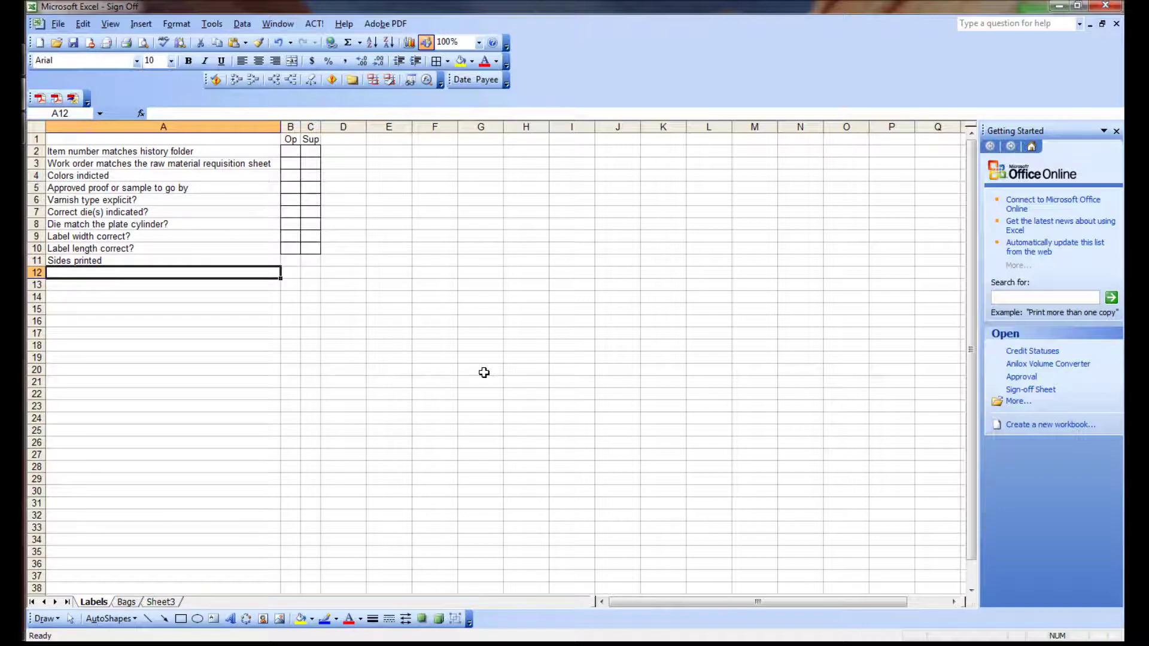
key("Up")
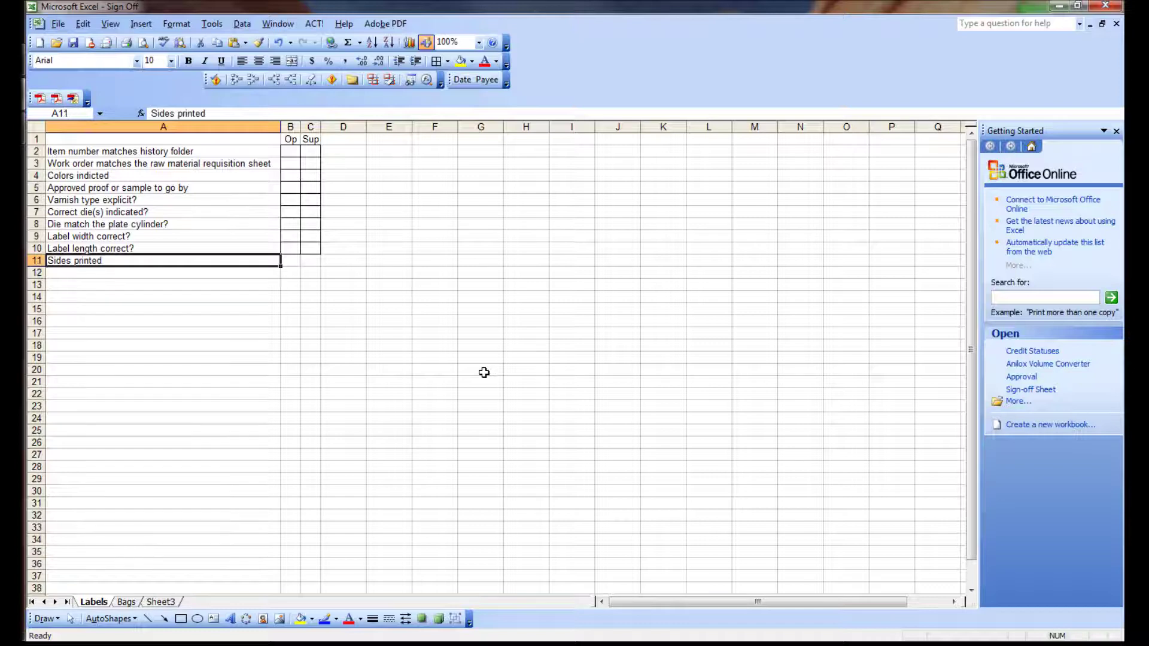
key("Down")
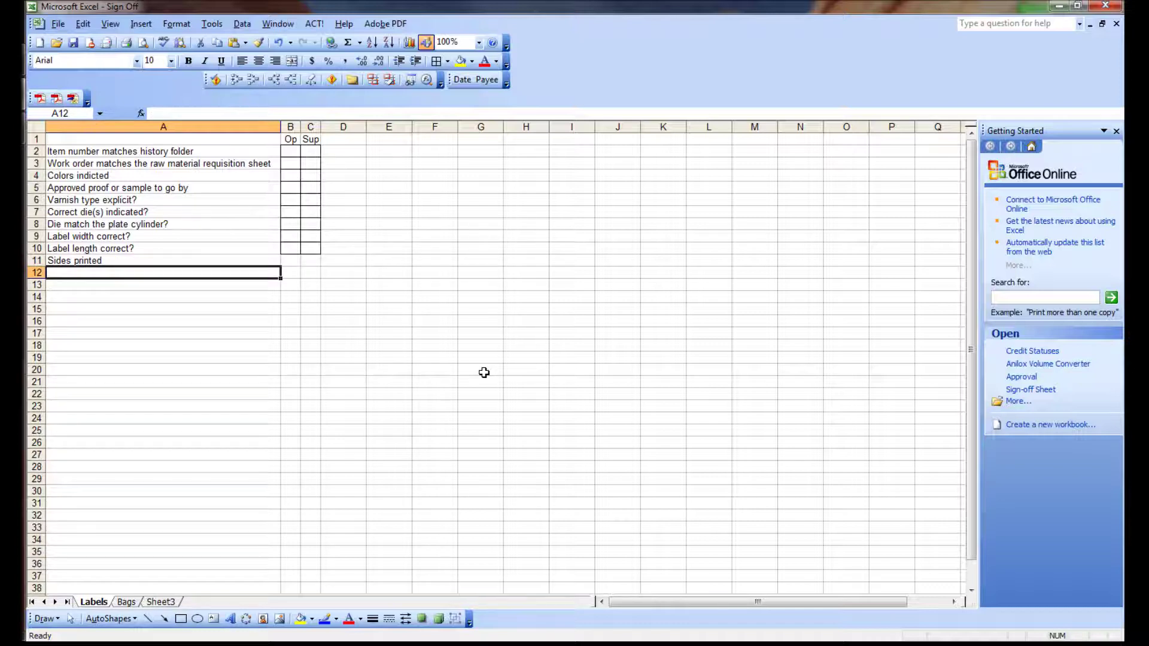
type("Perf?")
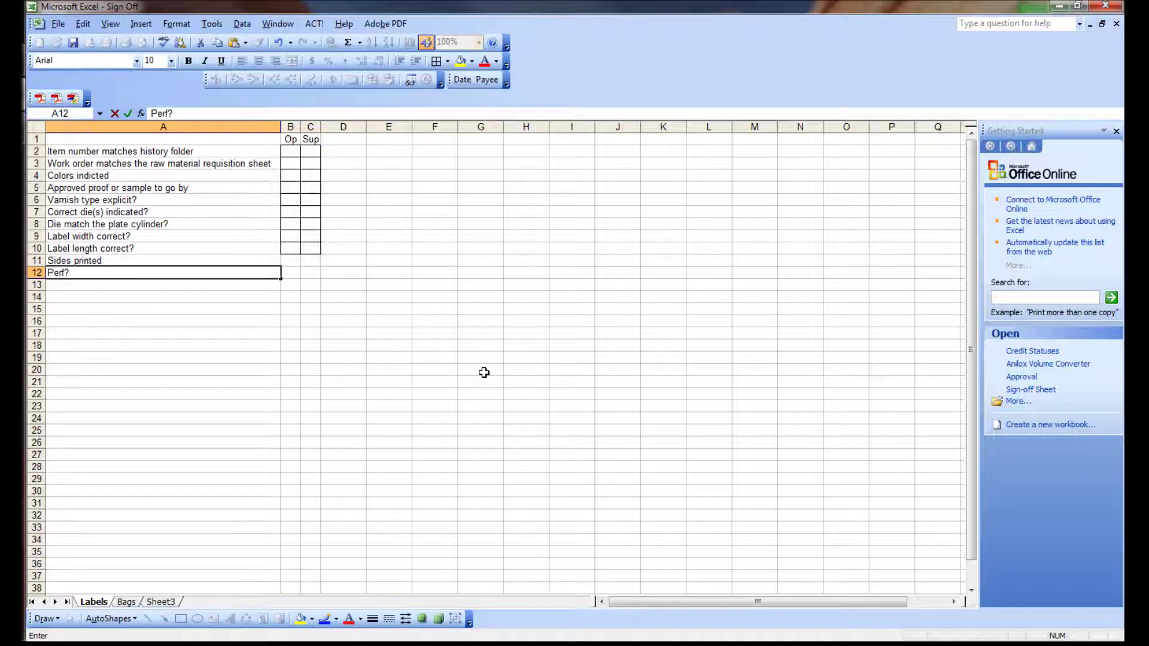
key("Return")
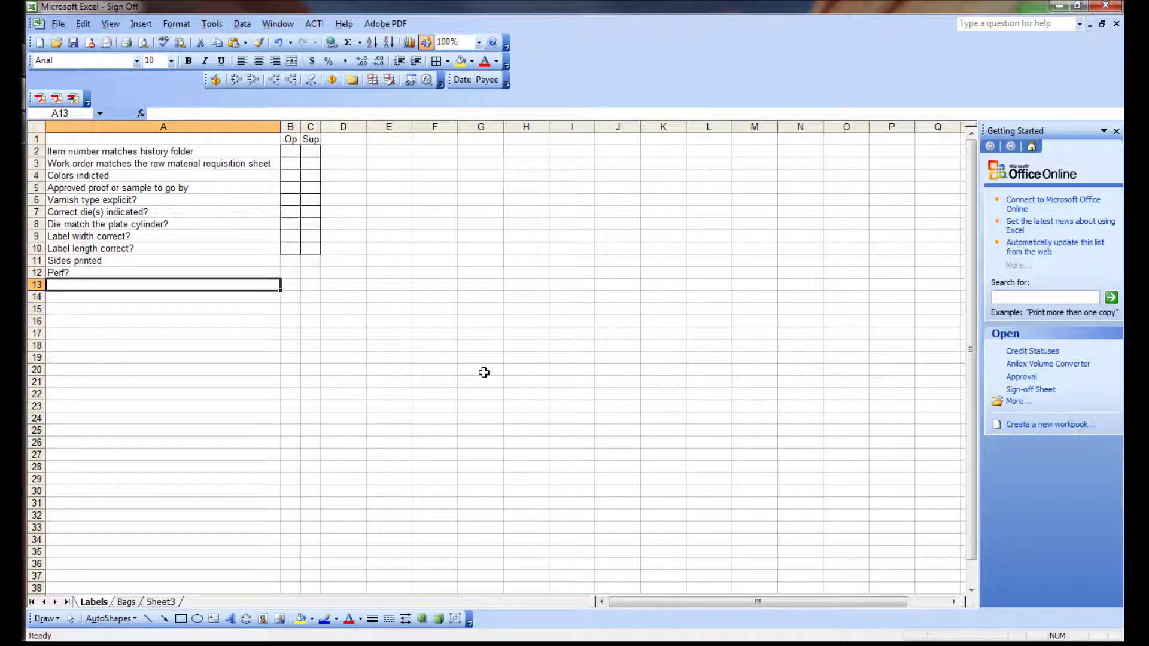
type("Scored")
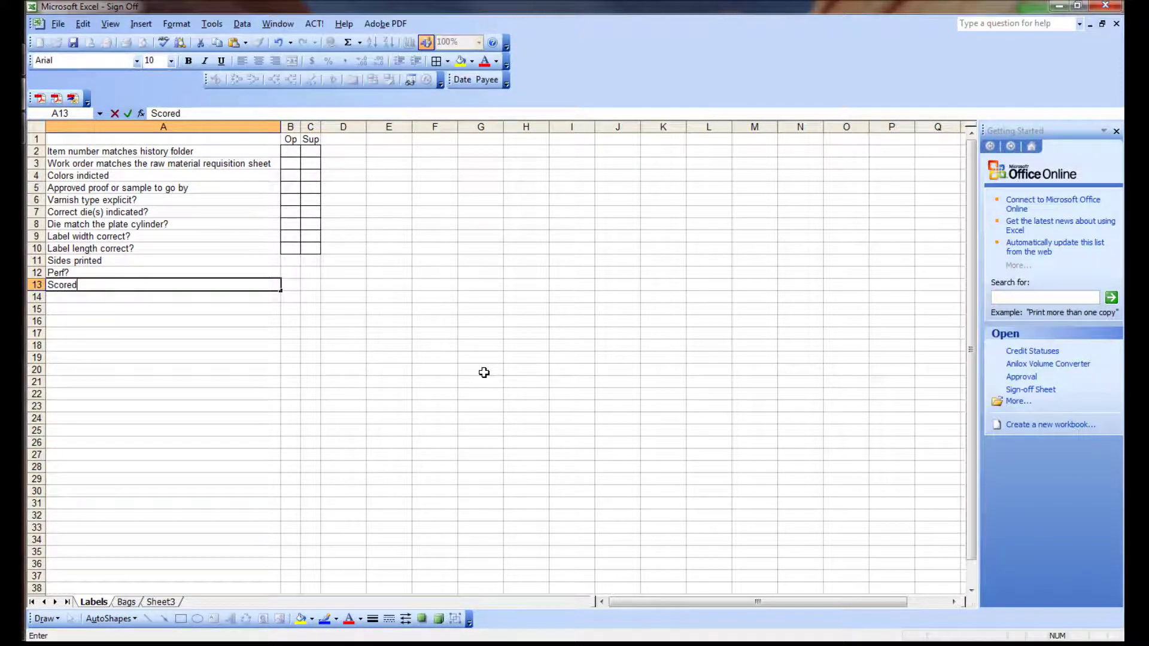
type("?")
key("Return")
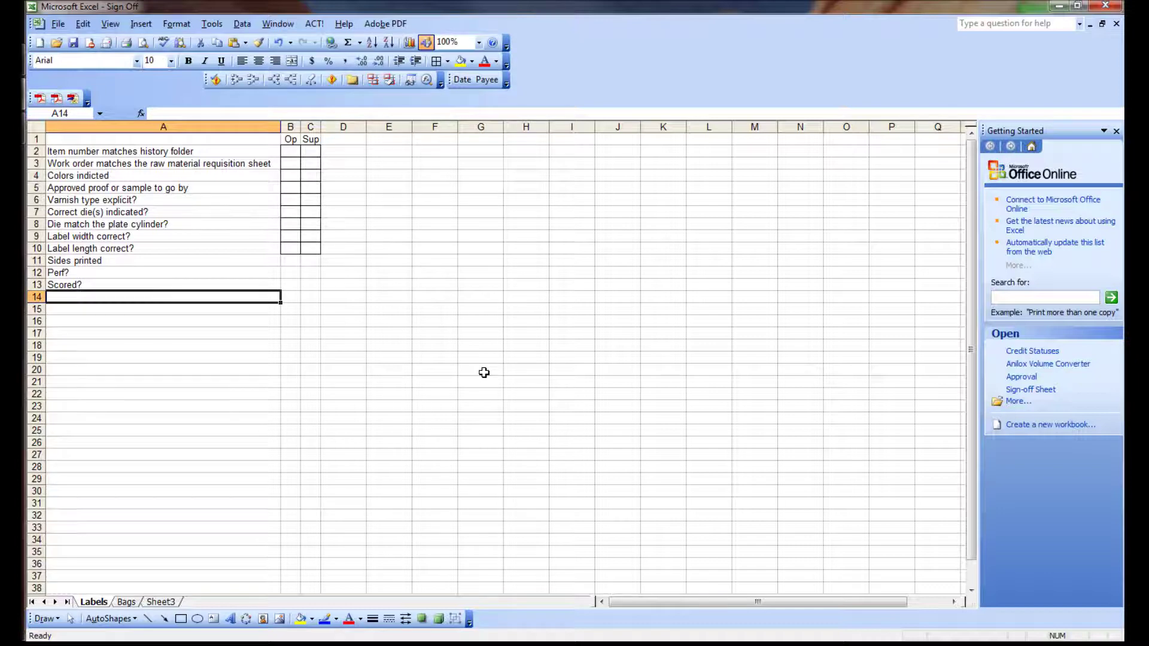
type("Stripped")
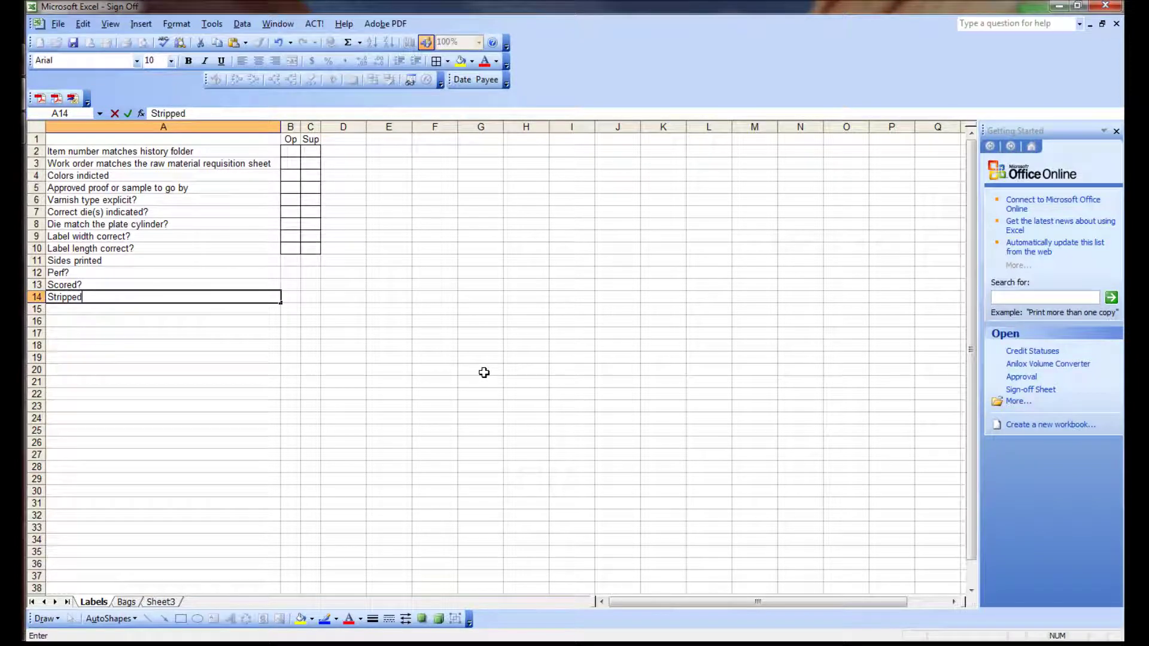
type("?")
key("Return")
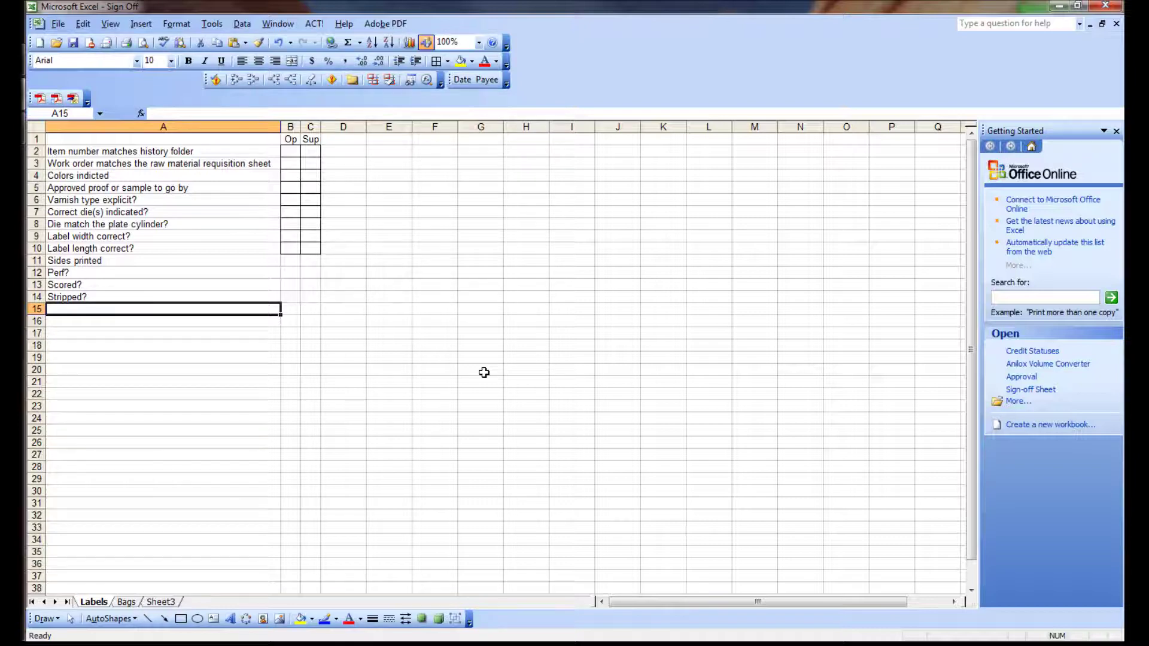
type("Stacked")
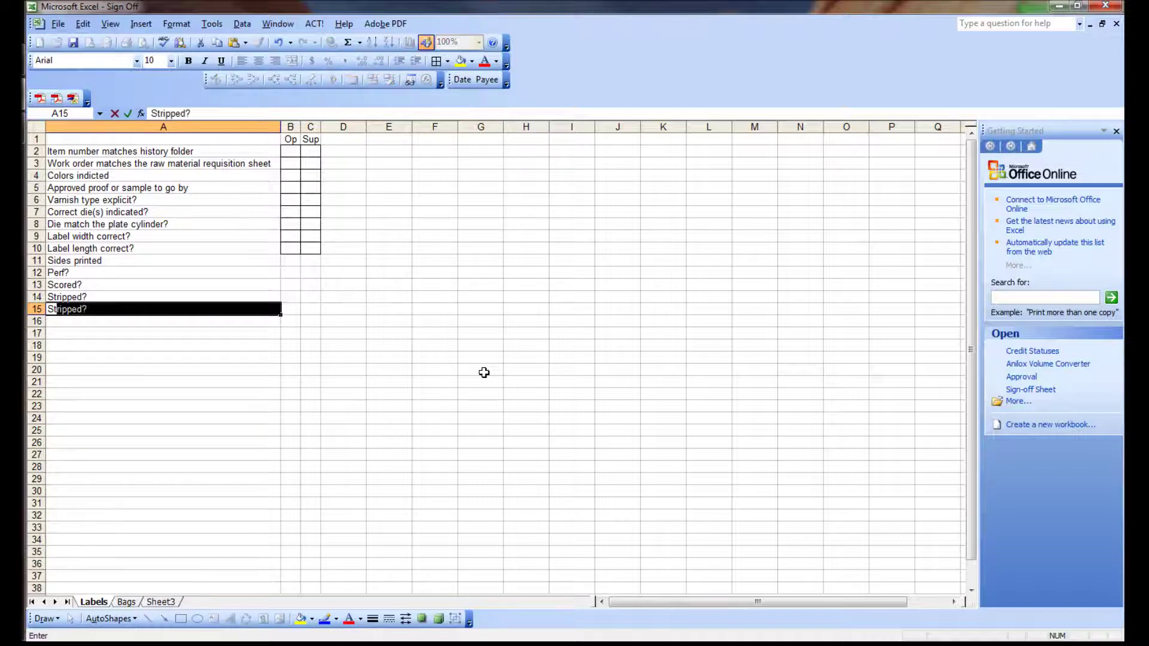
type("?")
key("Return")
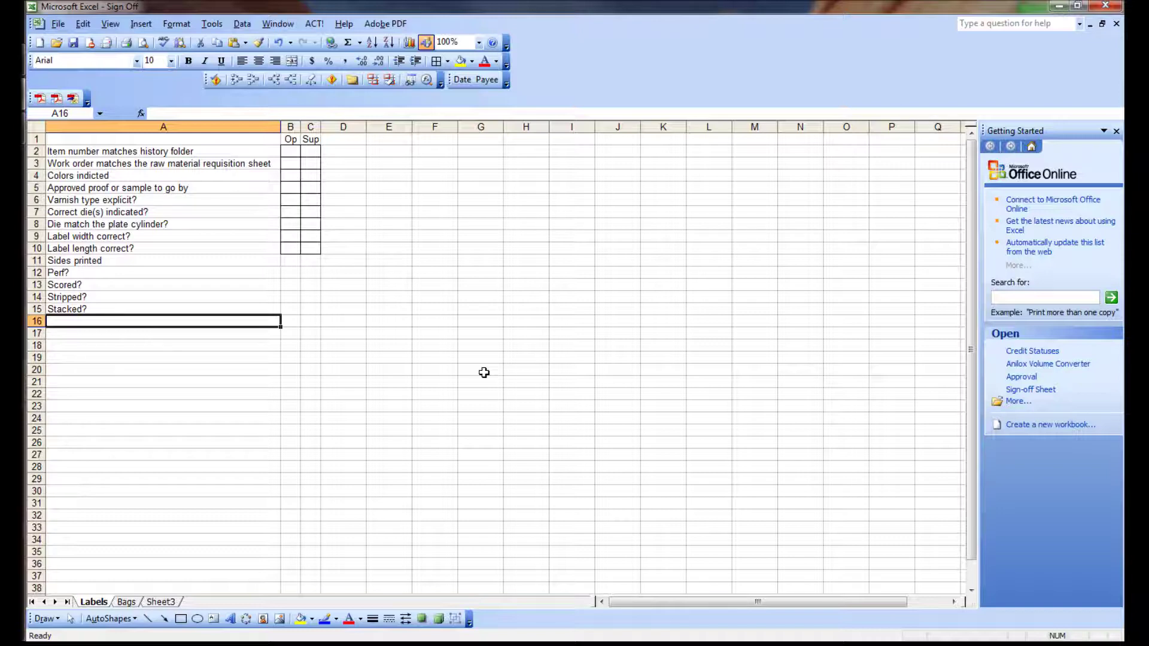
left_click(483, 373)
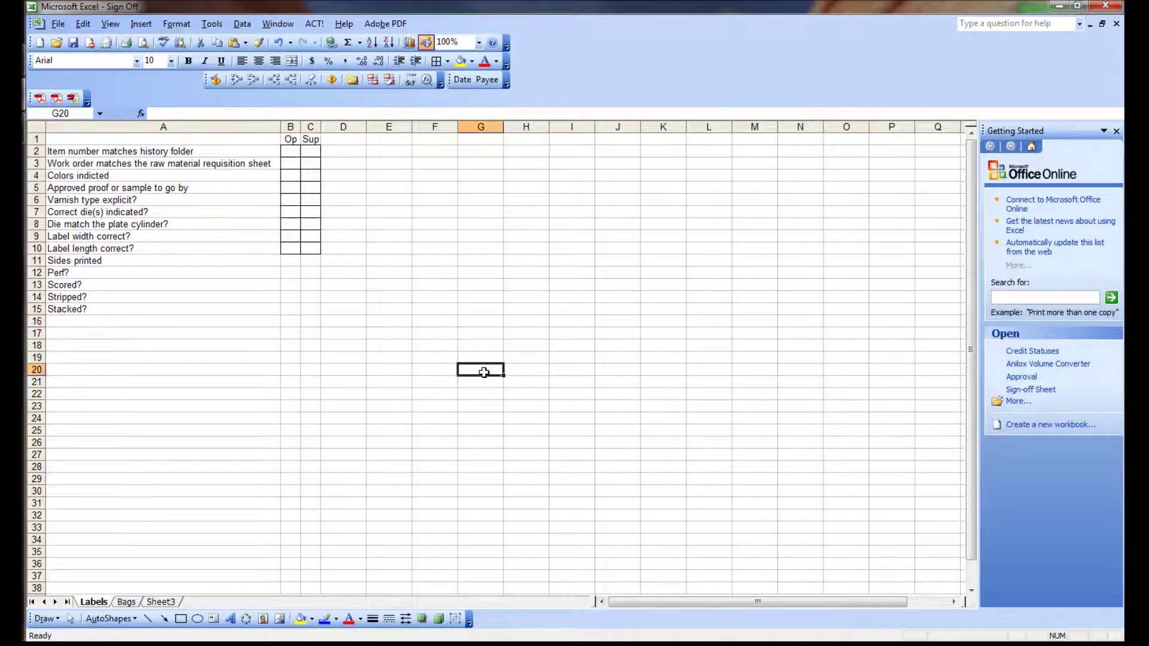
- Undo the stray 'Sheeted' entry typed into G20
type("Sheeted")
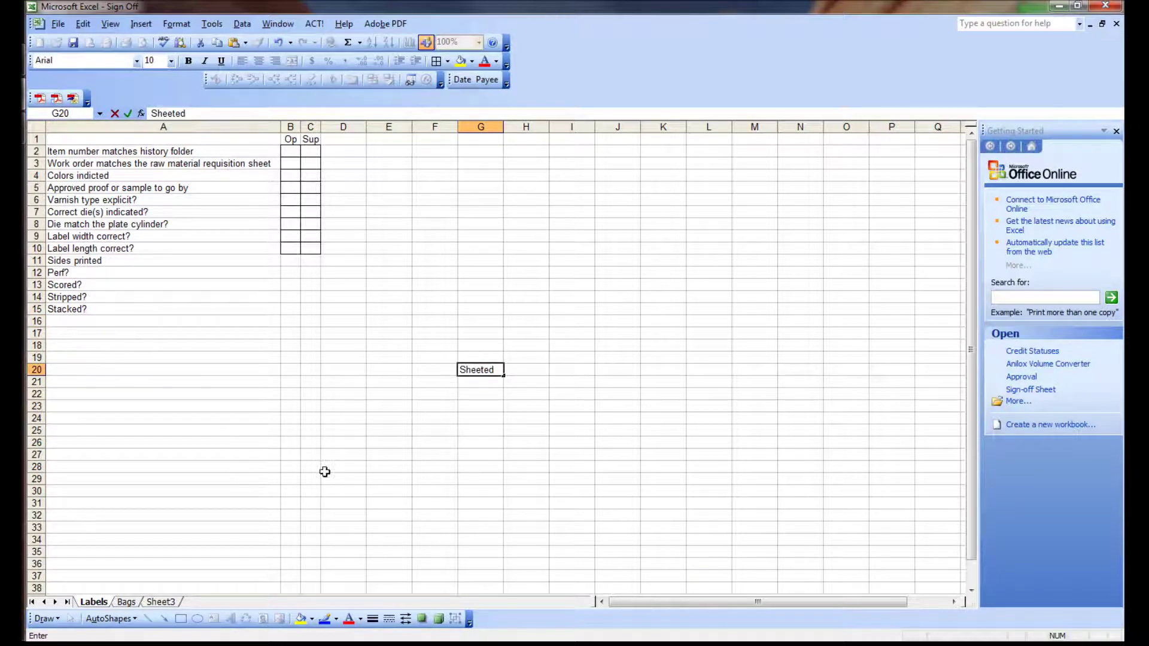
left_click(449, 441)
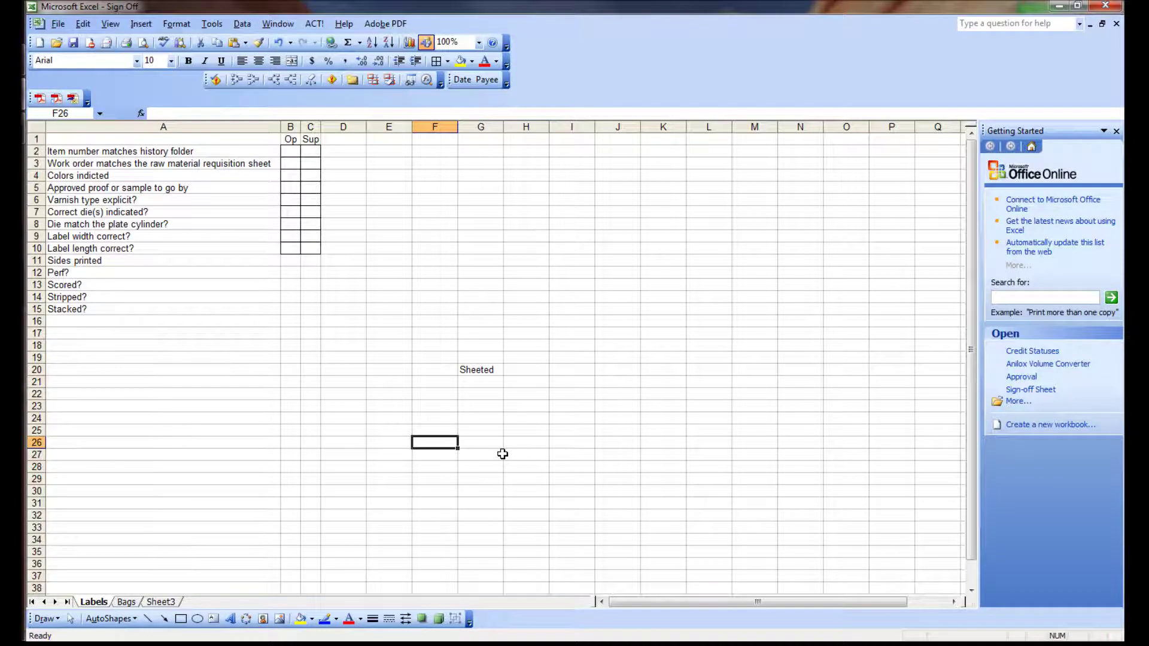
key("ctrl+z")
left_click(343, 418)
- Insert a row above Stacked? and enter 'Sheeted?' in A15
right_click(36, 309)
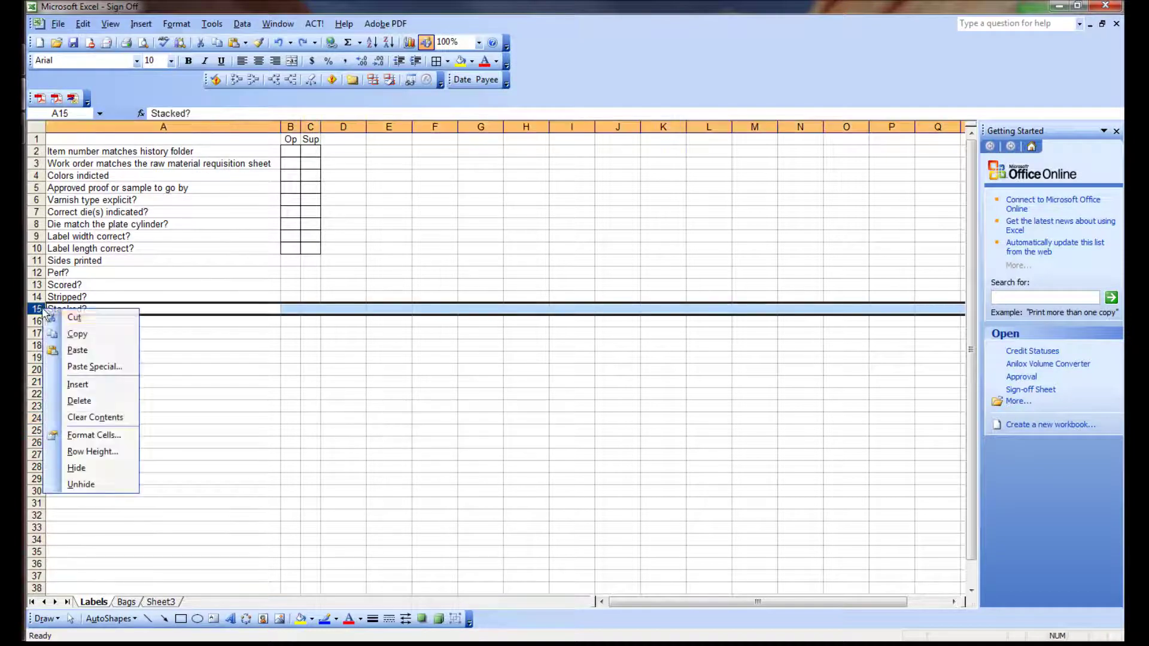
left_click(78, 384)
left_click(96, 310)
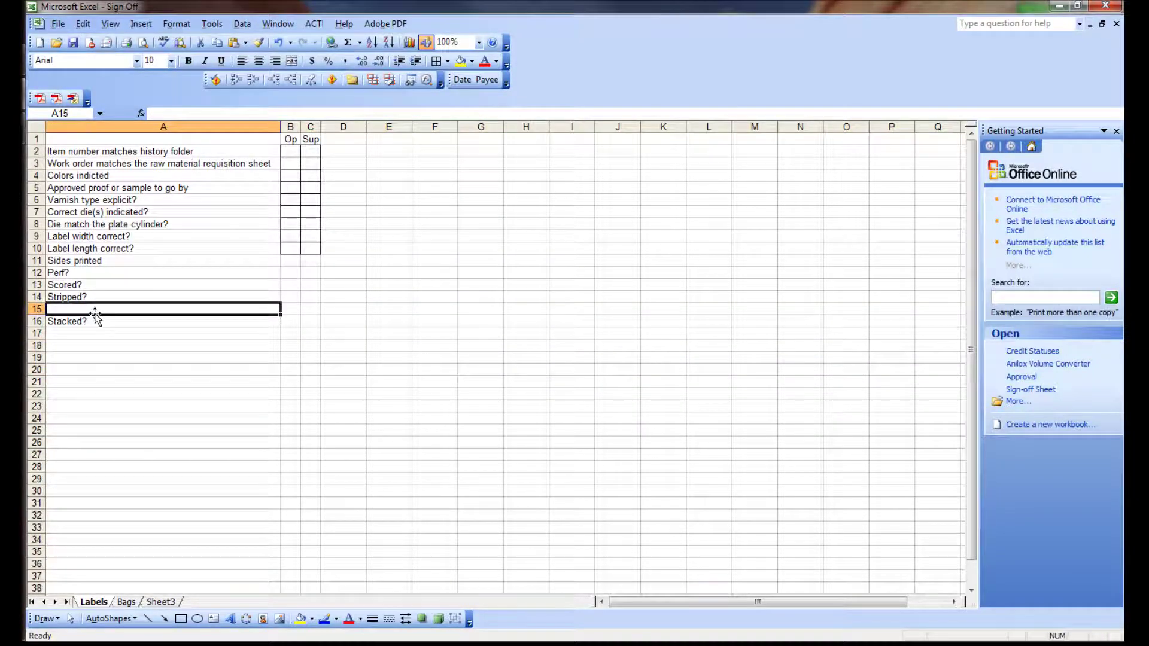
type("Sheeted")
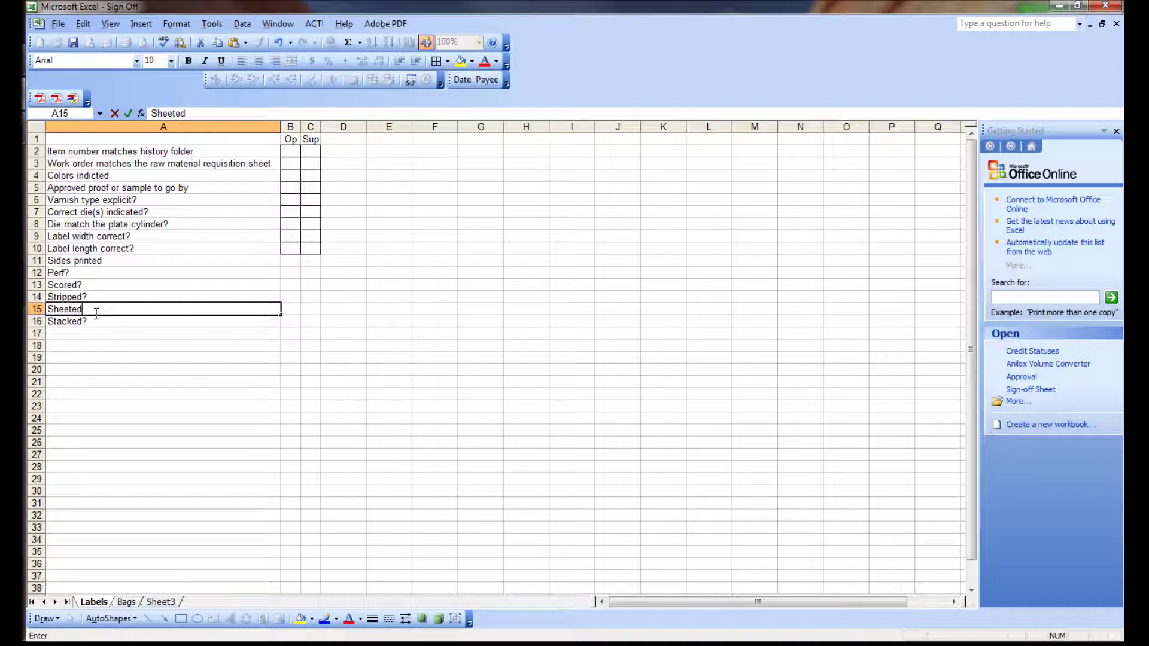
type("?")
key("Return")
key("Return")
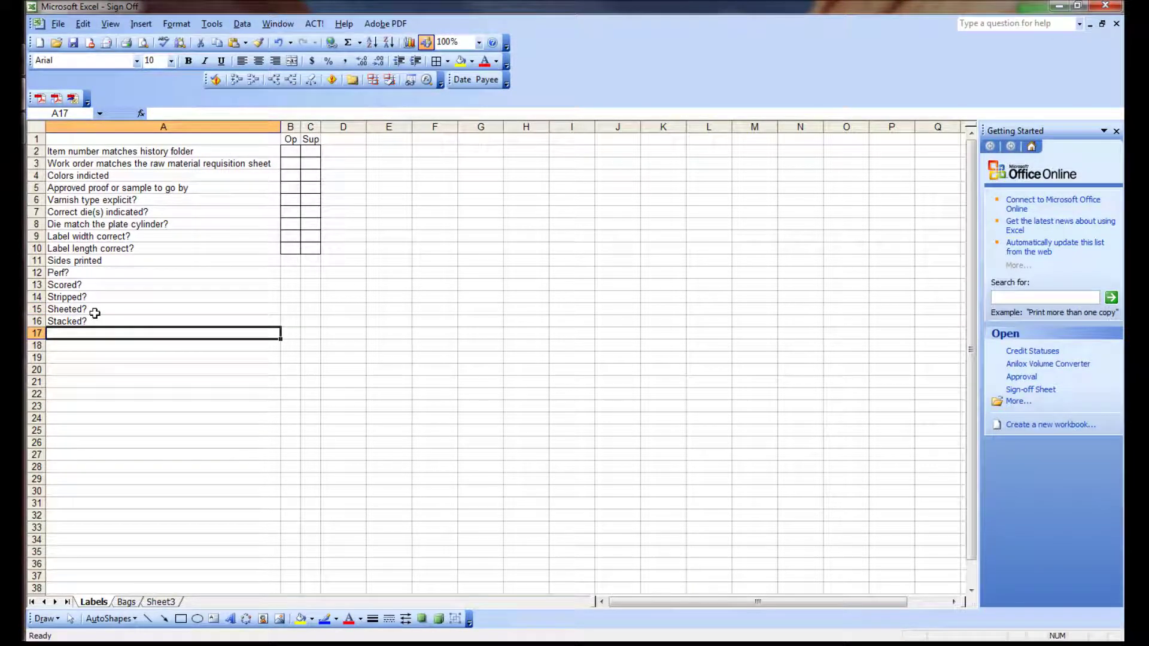
- Add the check 'Sheet size precise?' in A17
type("Sh")
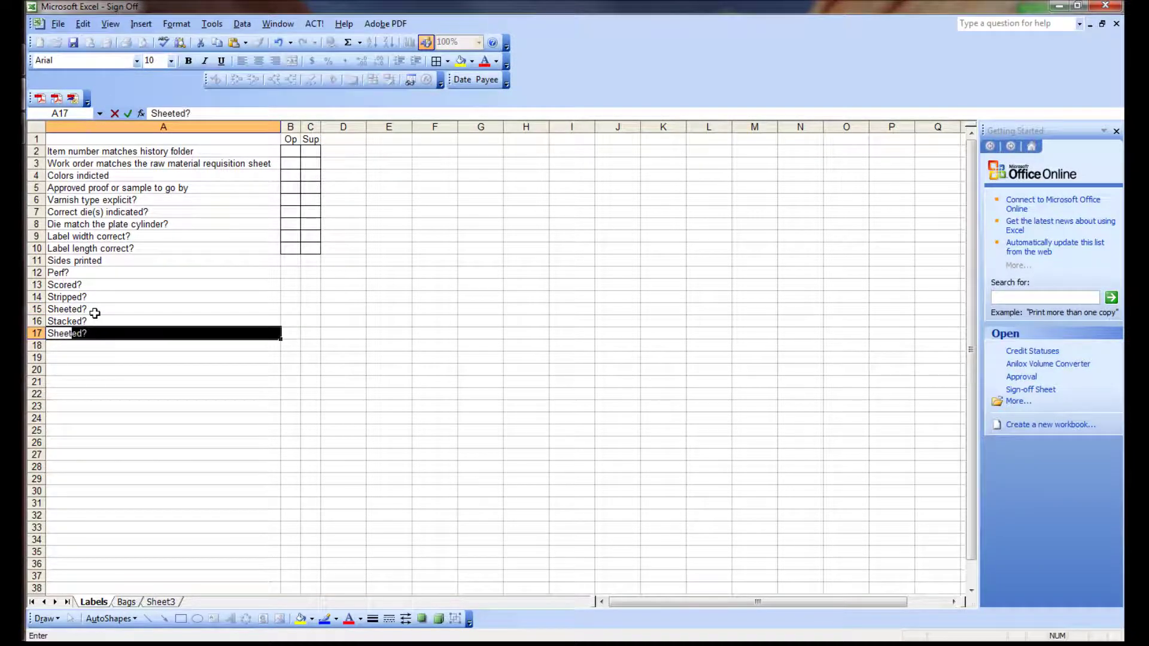
type("size")
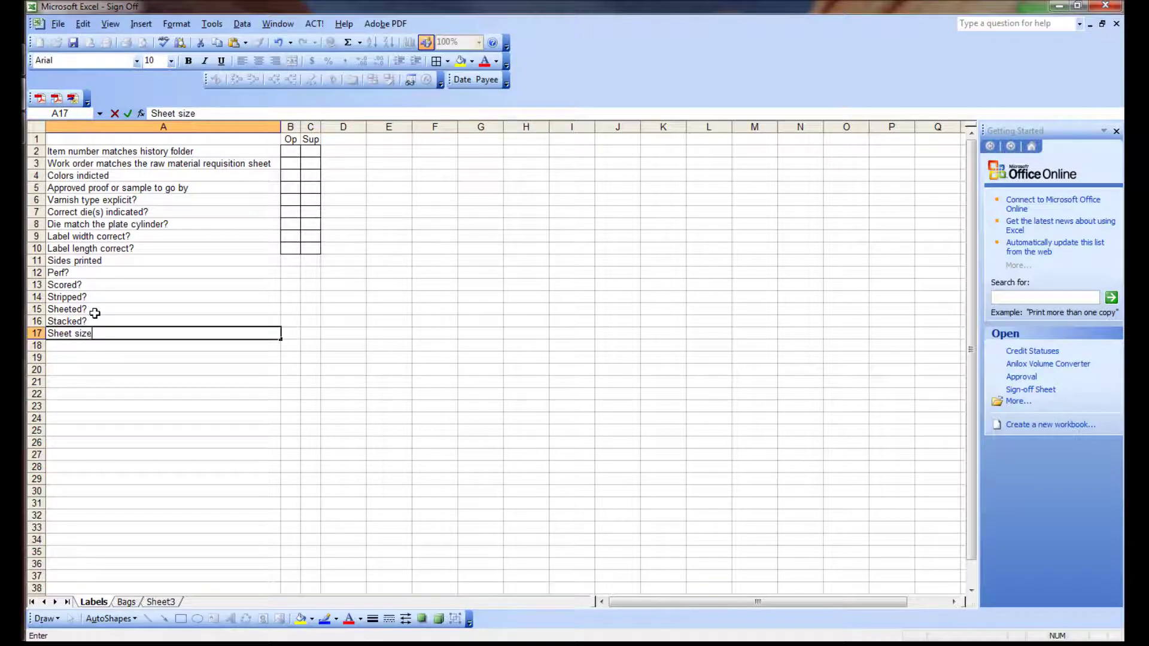
type(" precise?")
key("Return")
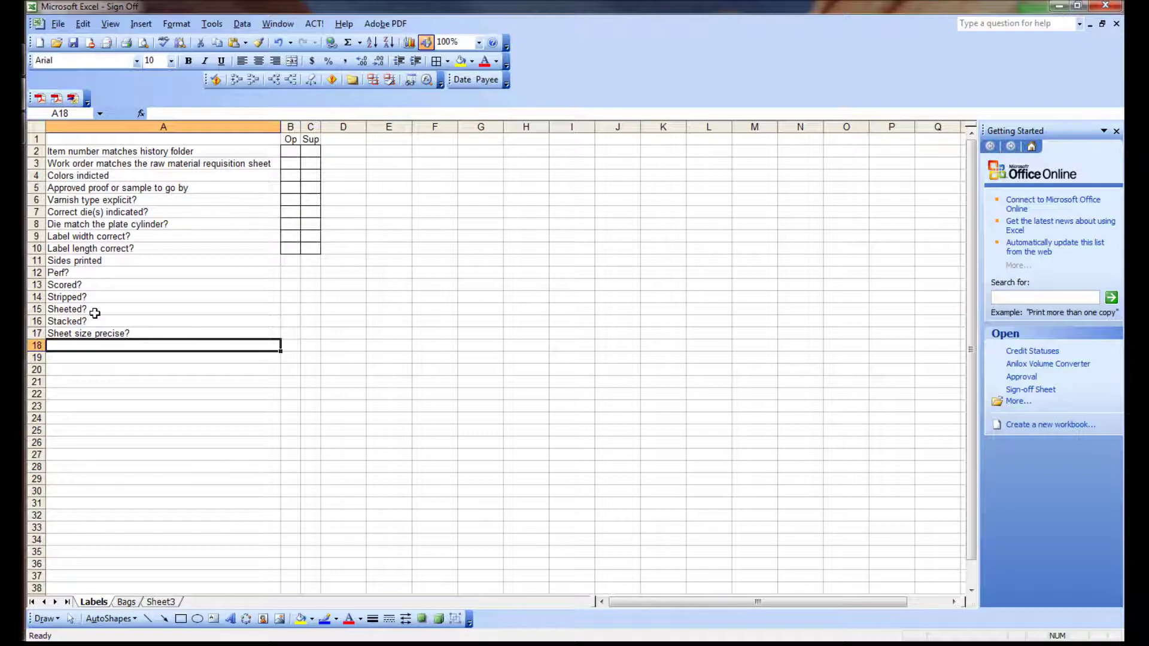
- Enter 'Wind direction correct?', 'Stock correct?' and 'Substrate requition match work order?' in A18–A20
type("W")
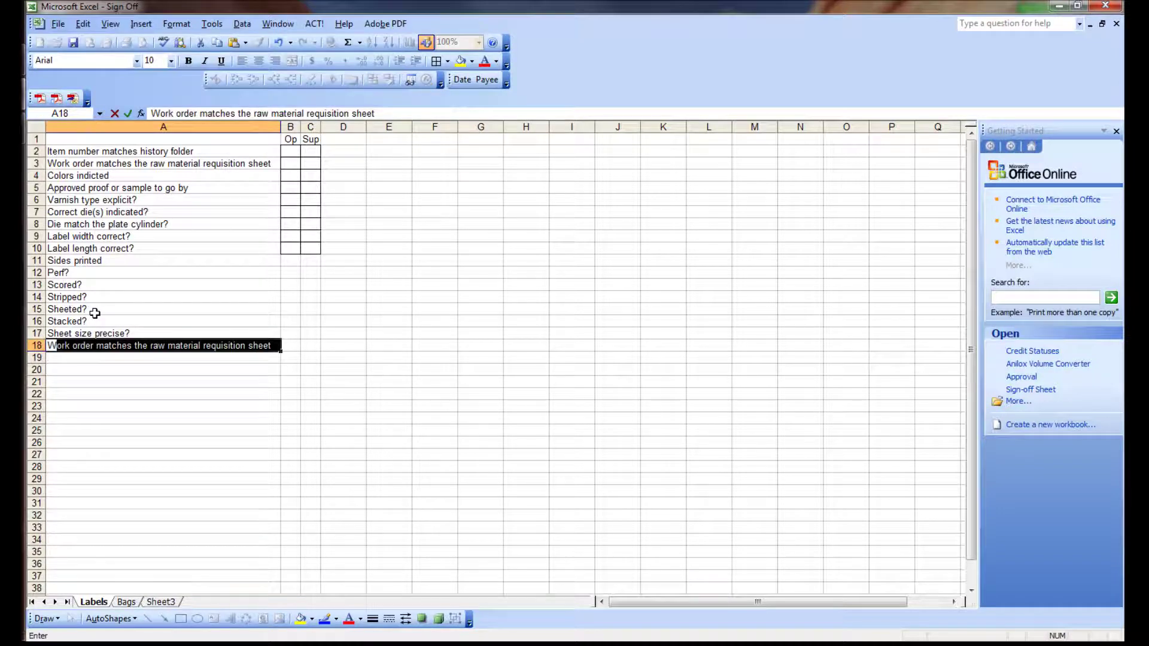
type("ind dire")
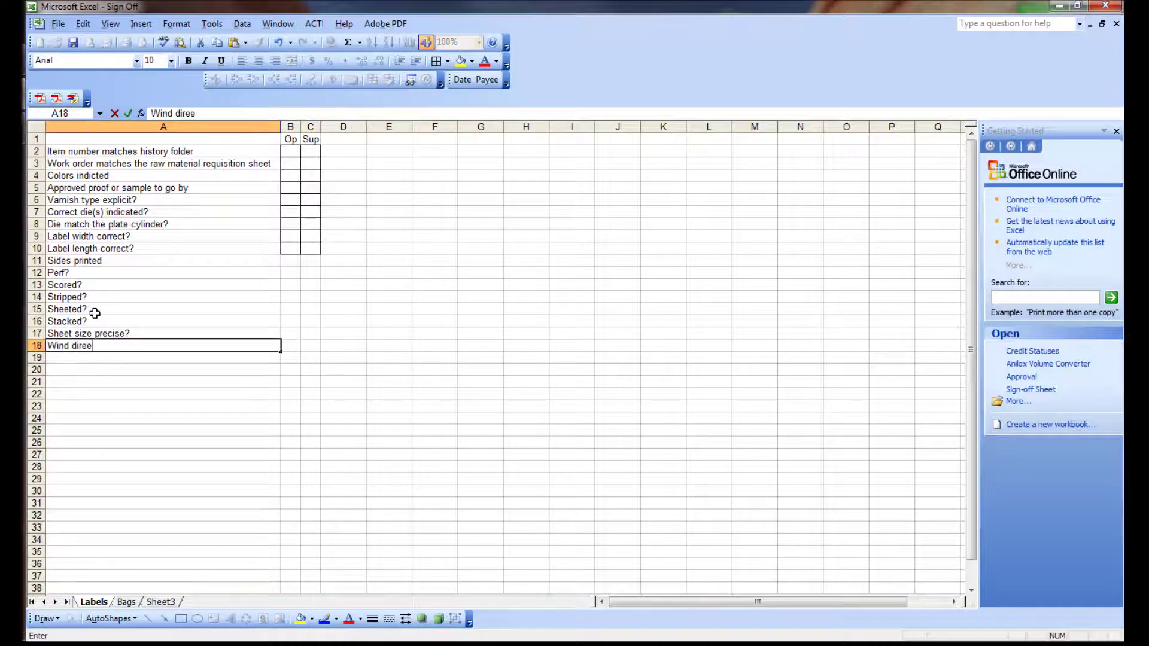
type("ction correct")
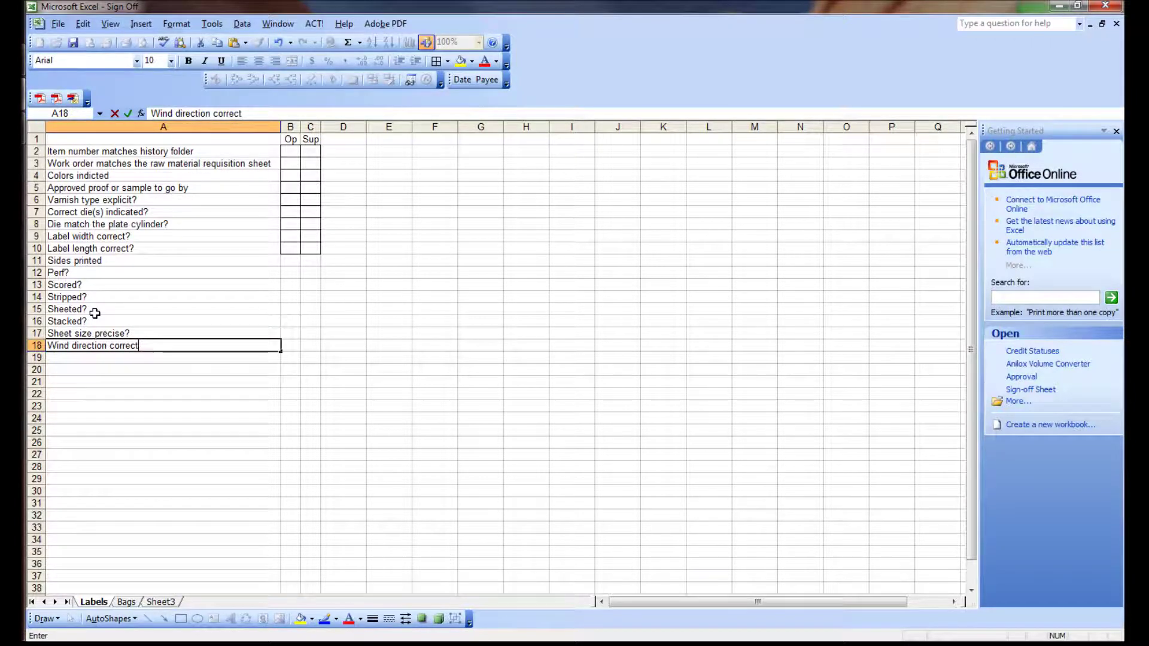
type("?")
key("Return")
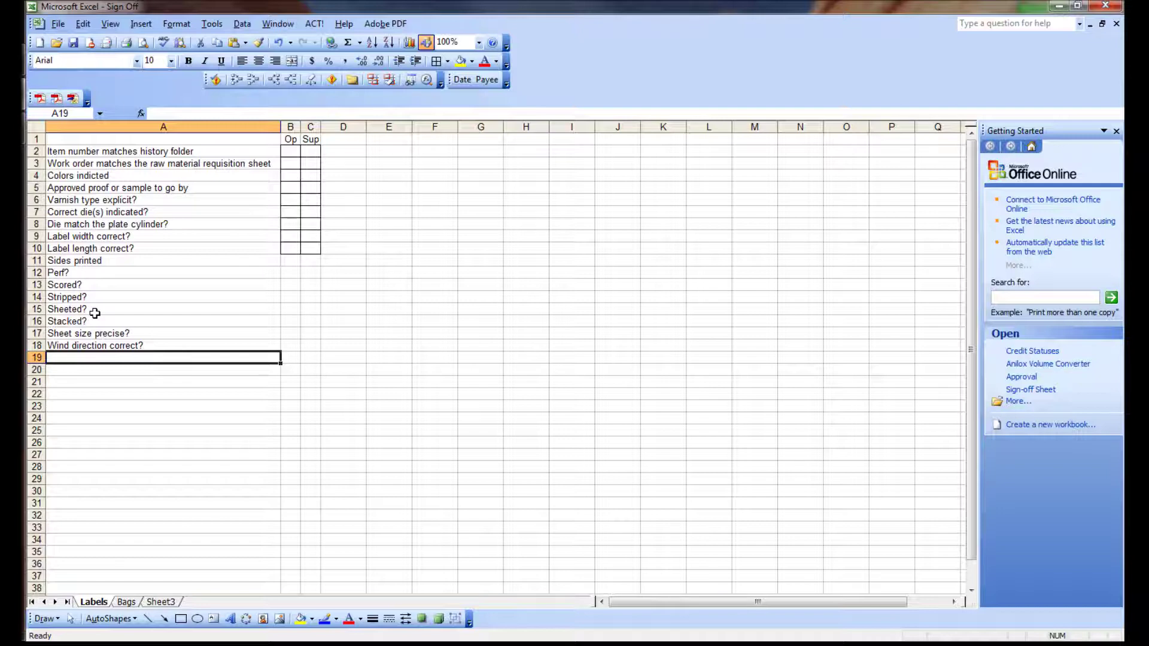
type("S")
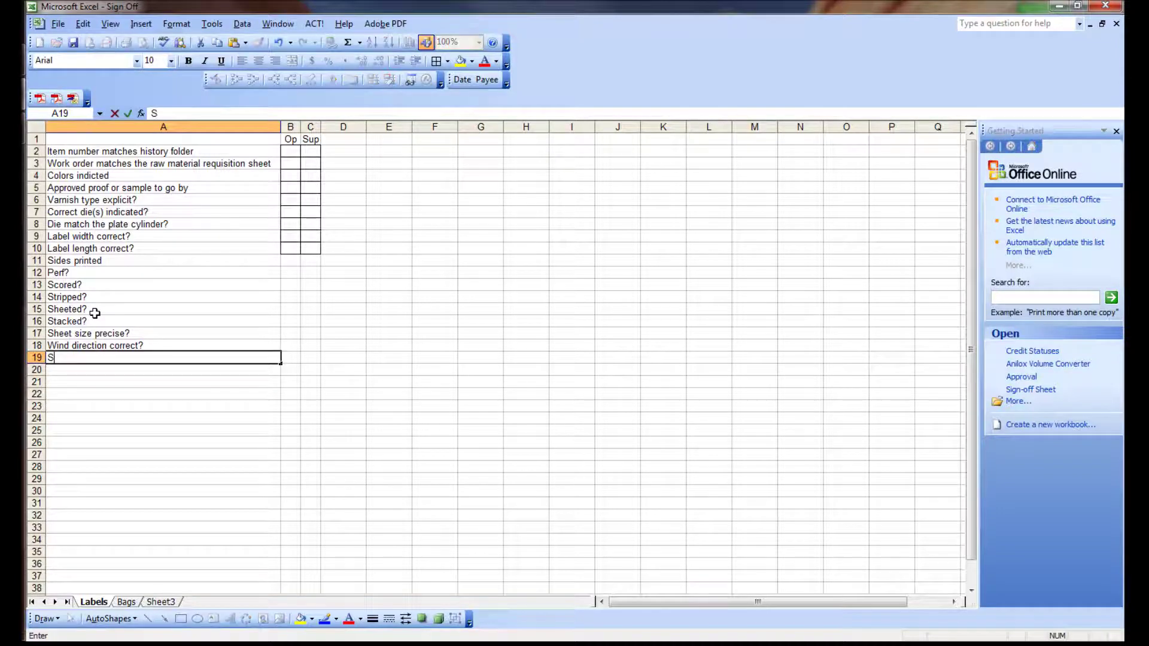
type("tock correct?")
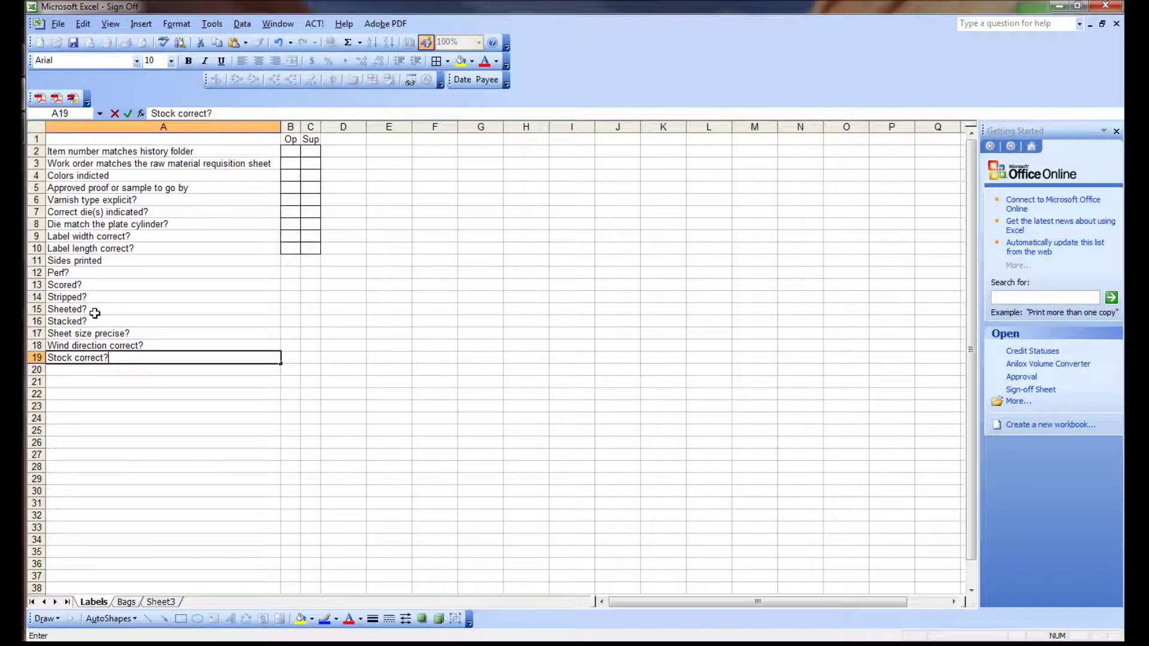
key("Return")
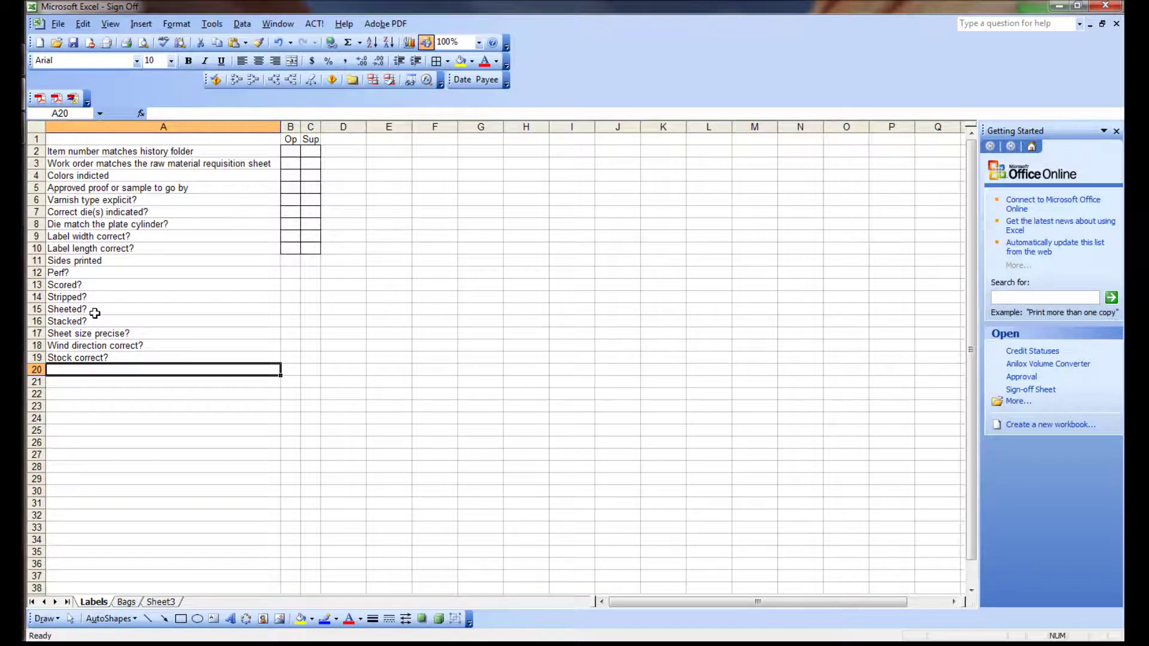
type("S")
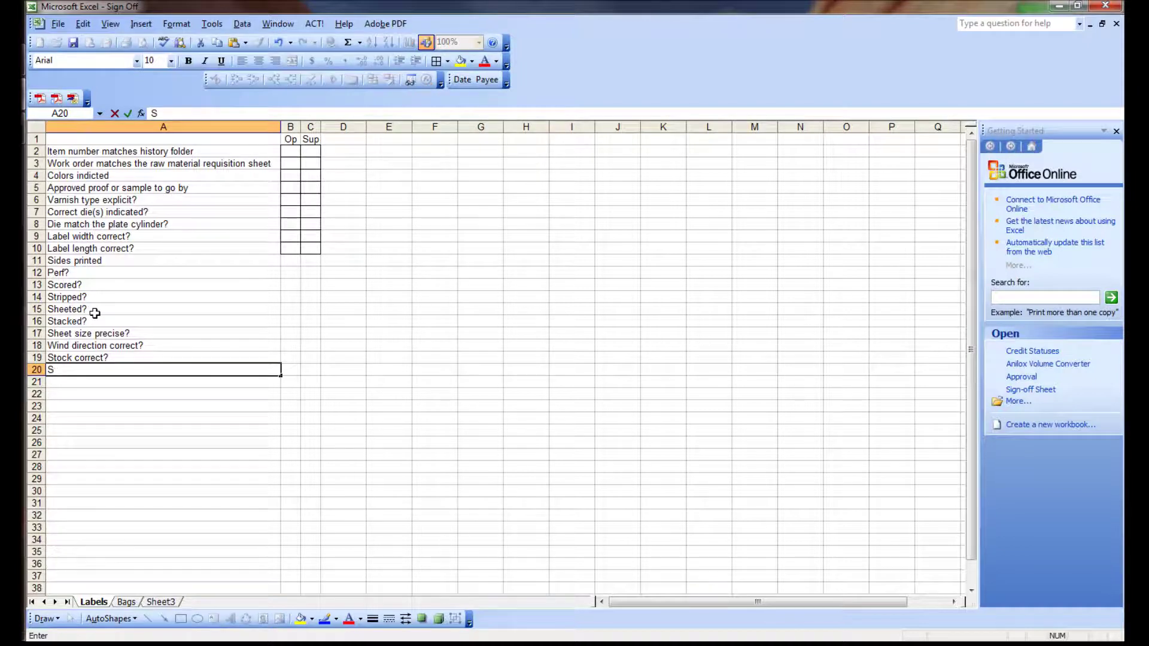
type("ubstrate requition match ")
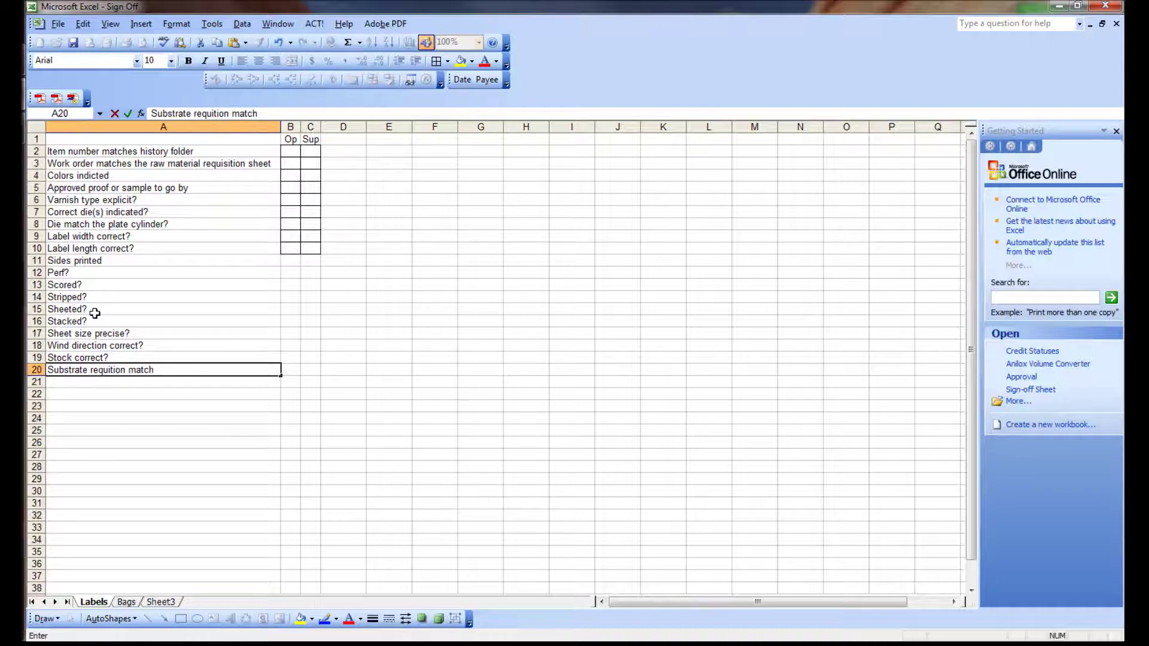
type("work order?")
key("Return")
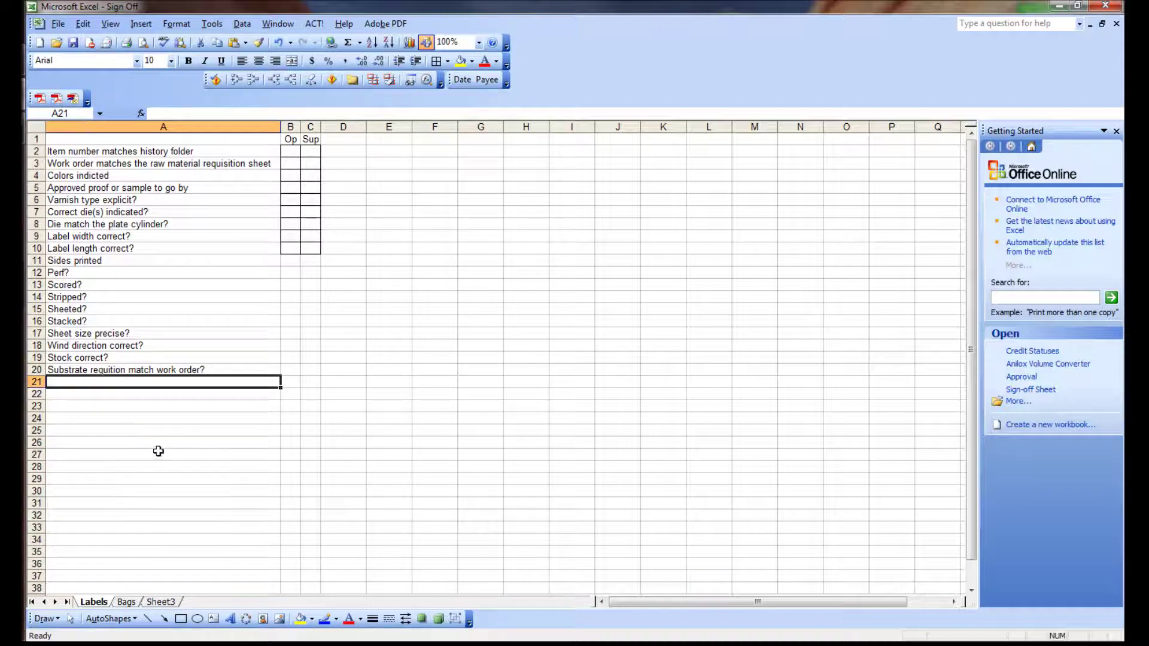
- Remove the accidental duplicate substrate entry from A21
type("Su")
key("Return")
left_click(111, 382)
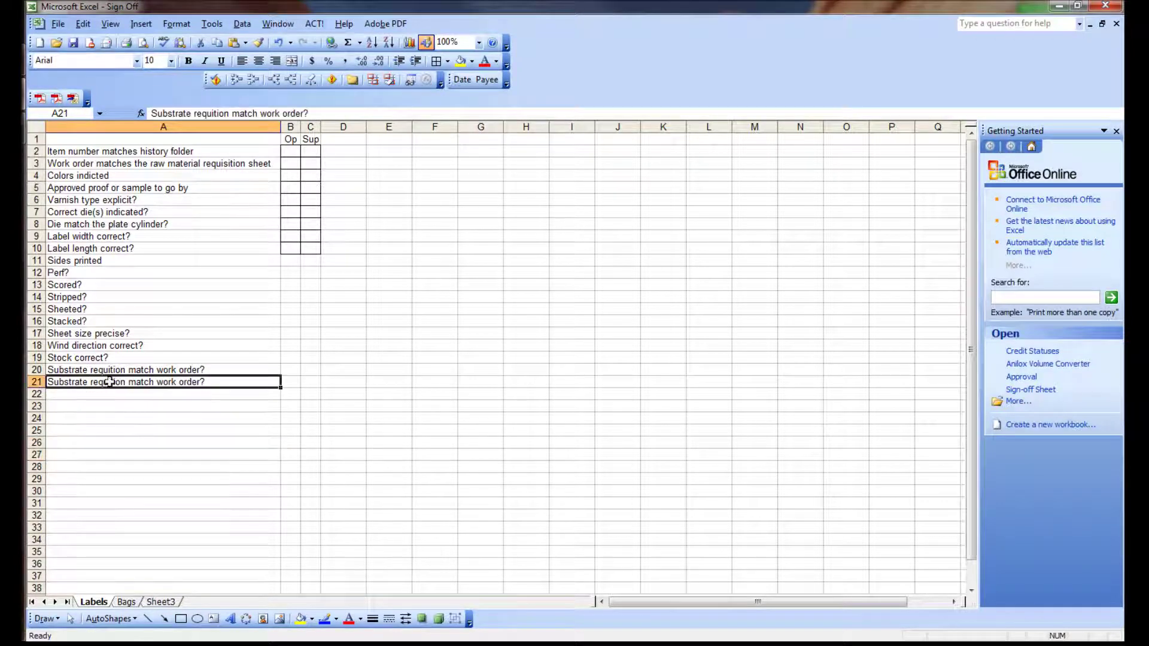
left_click(188, 114)
key("Delete")
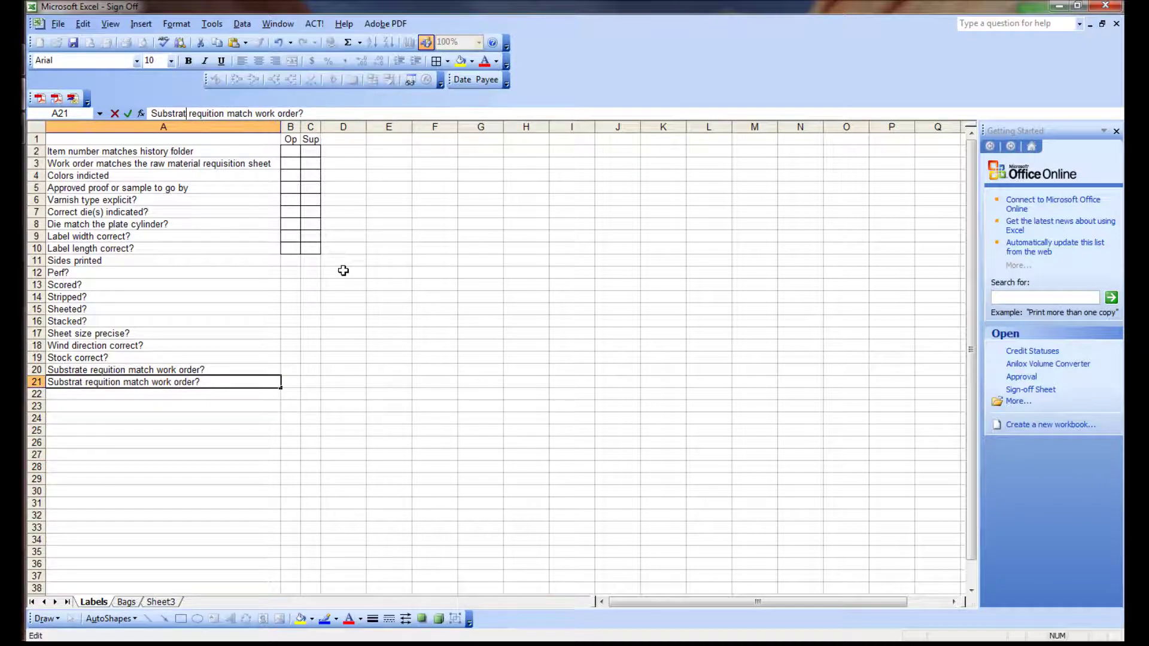
key("Escape")
type("z")
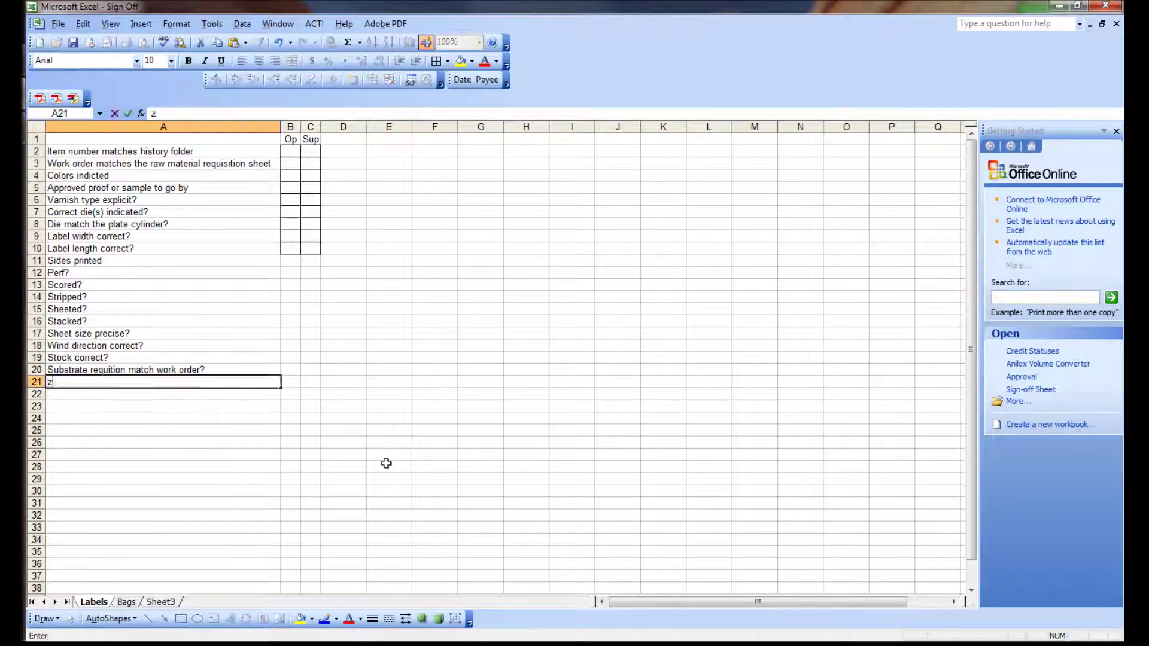
left_click(343, 479)
key("ctrl+z")
left_click(226, 453)
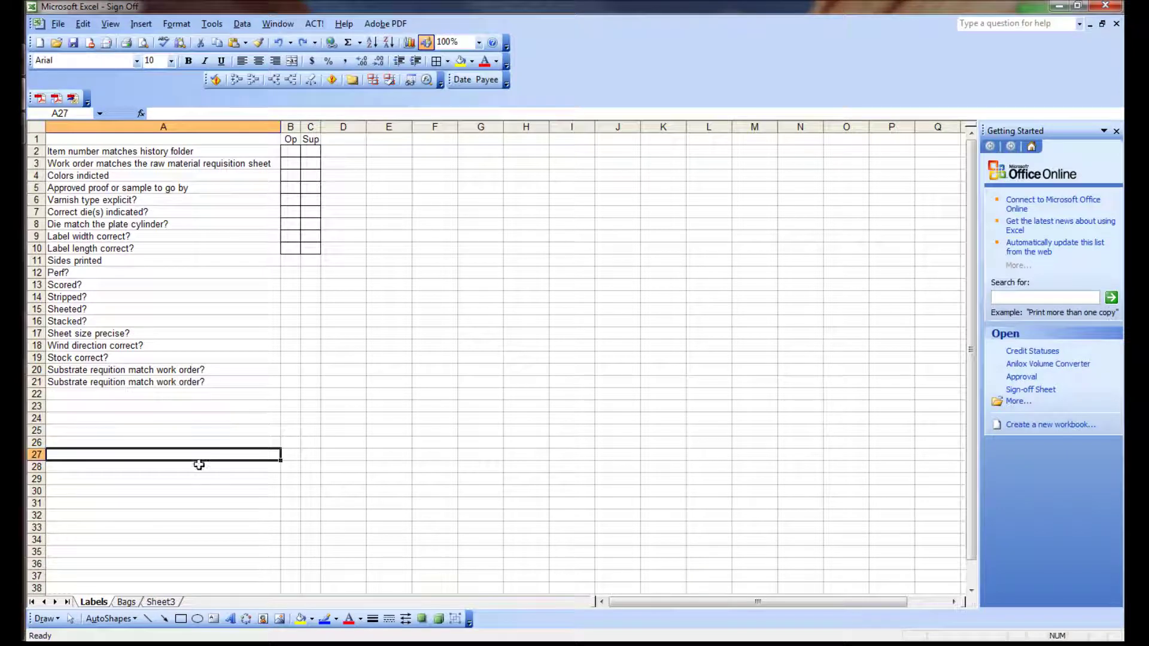
left_click(278, 42)
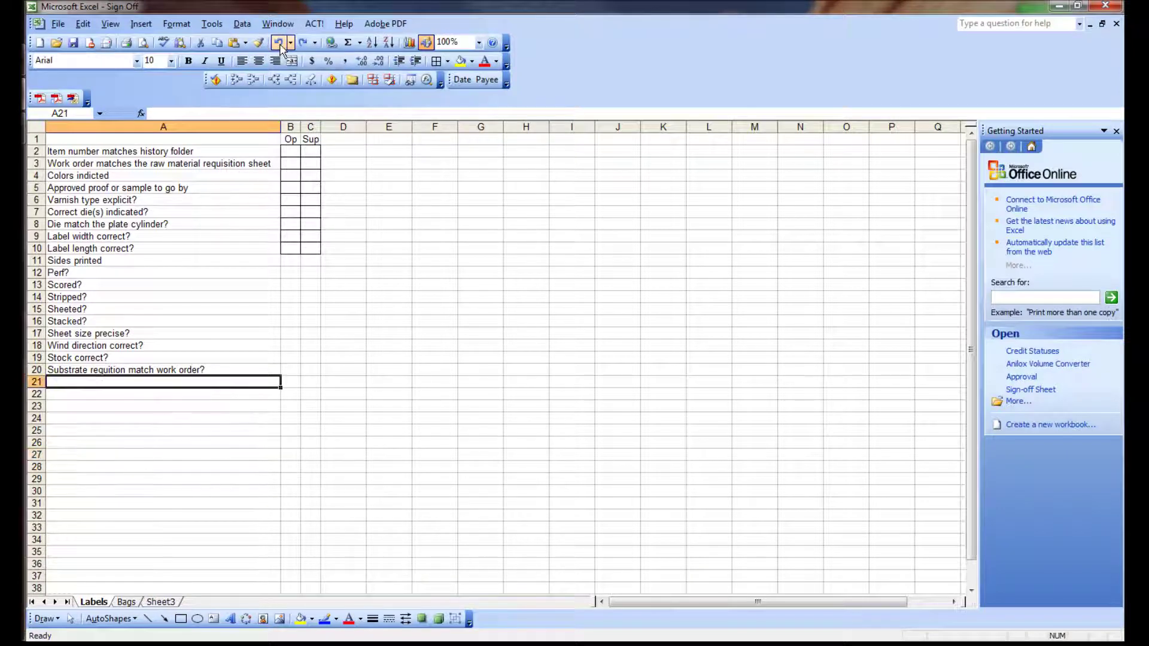
left_click(311, 528)
- Spell-check the sheet, ignoring die(s and Perf, and correct requition to requisition in row 20
left_click(163, 42)
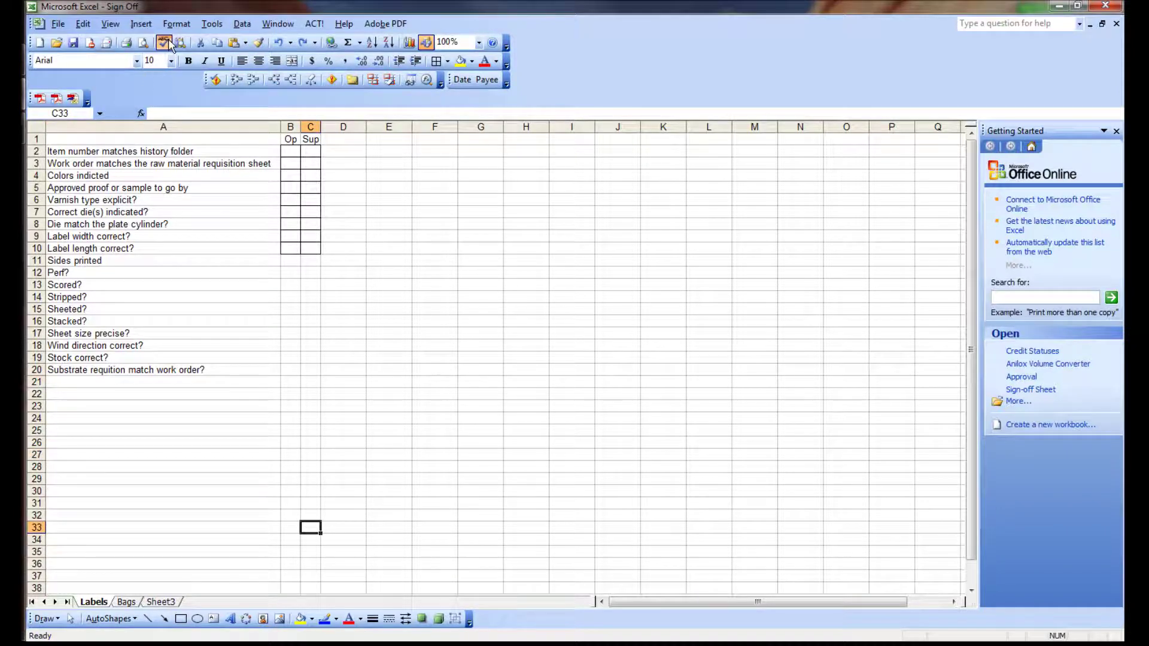
left_click(504, 363)
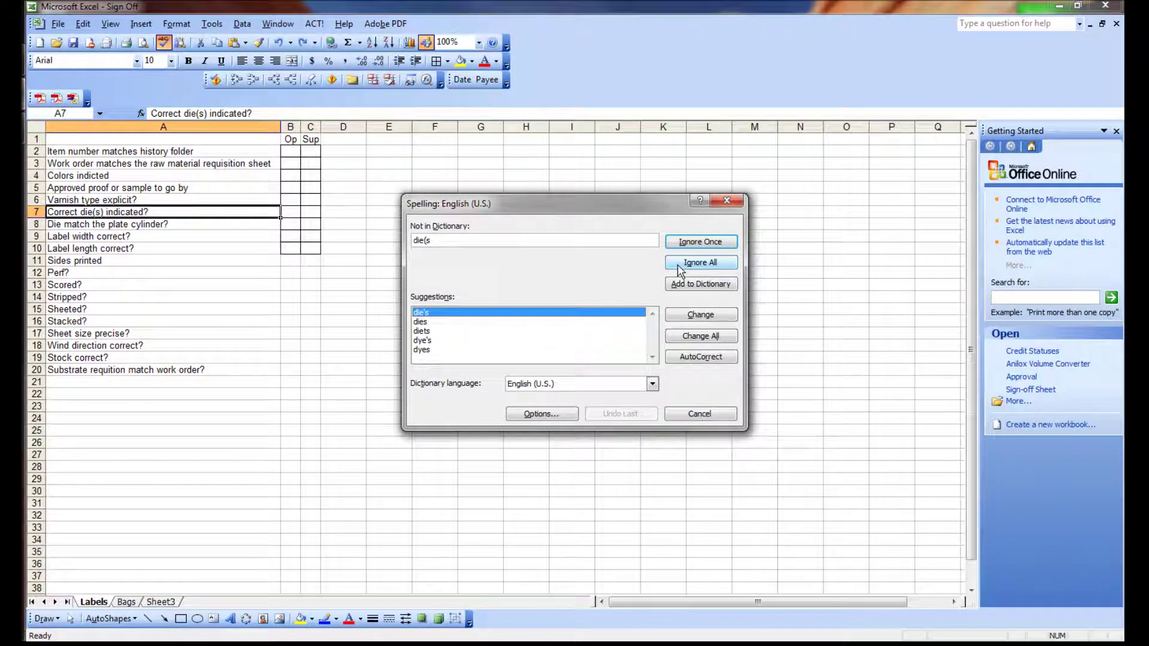
left_click(704, 248)
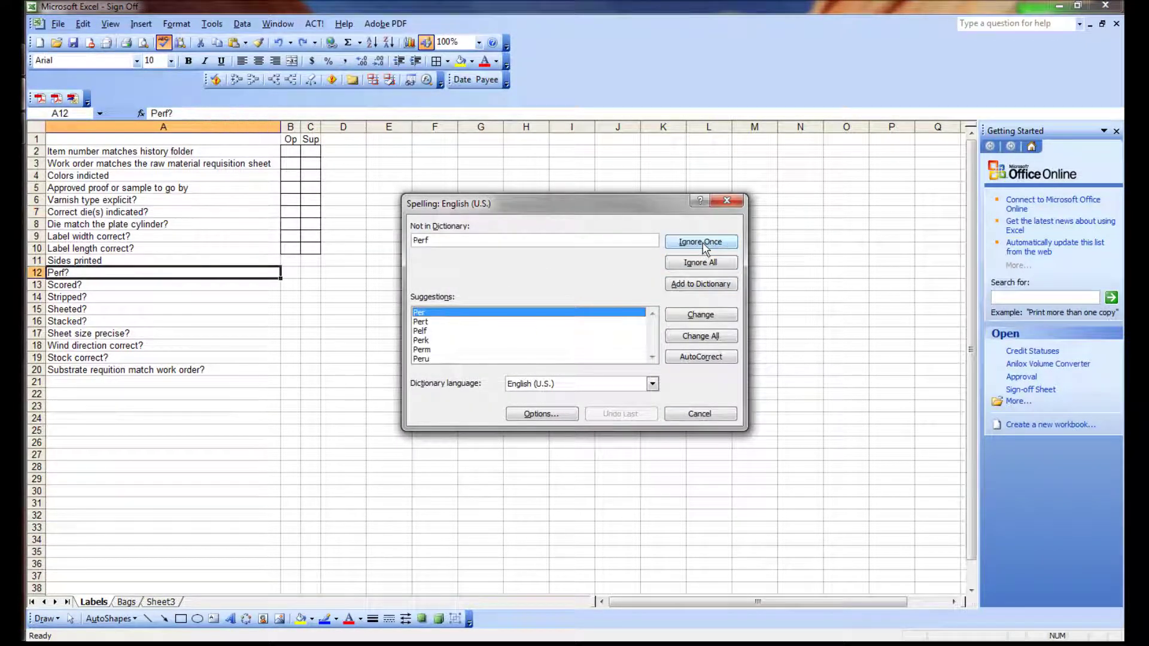
left_click(704, 247)
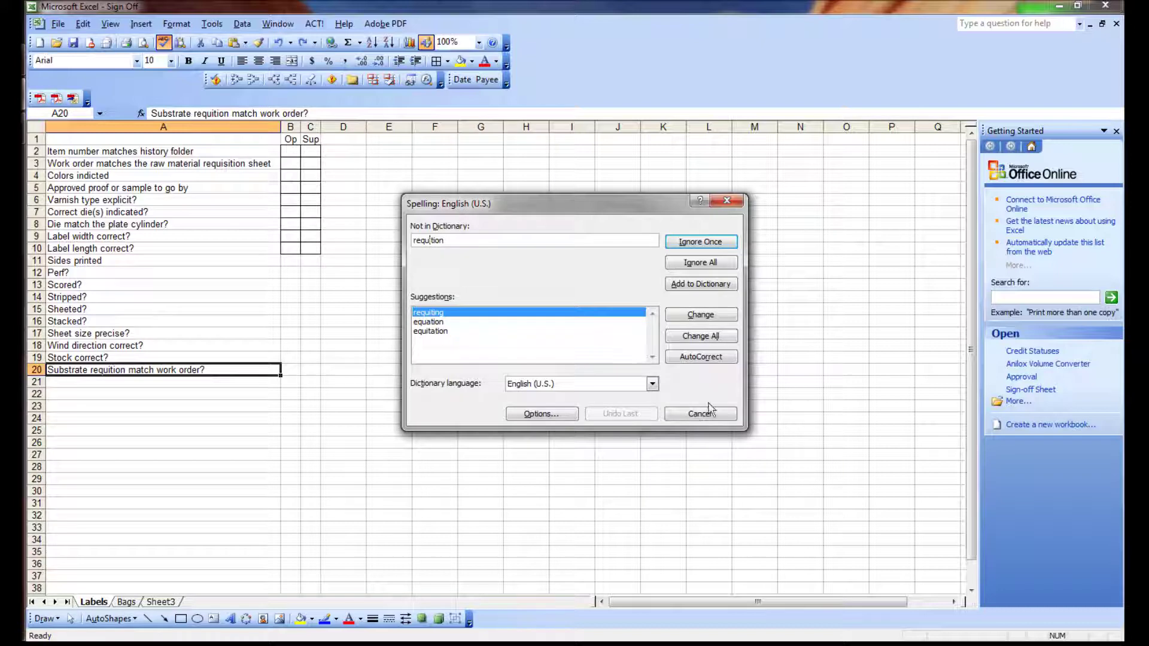
type("si")
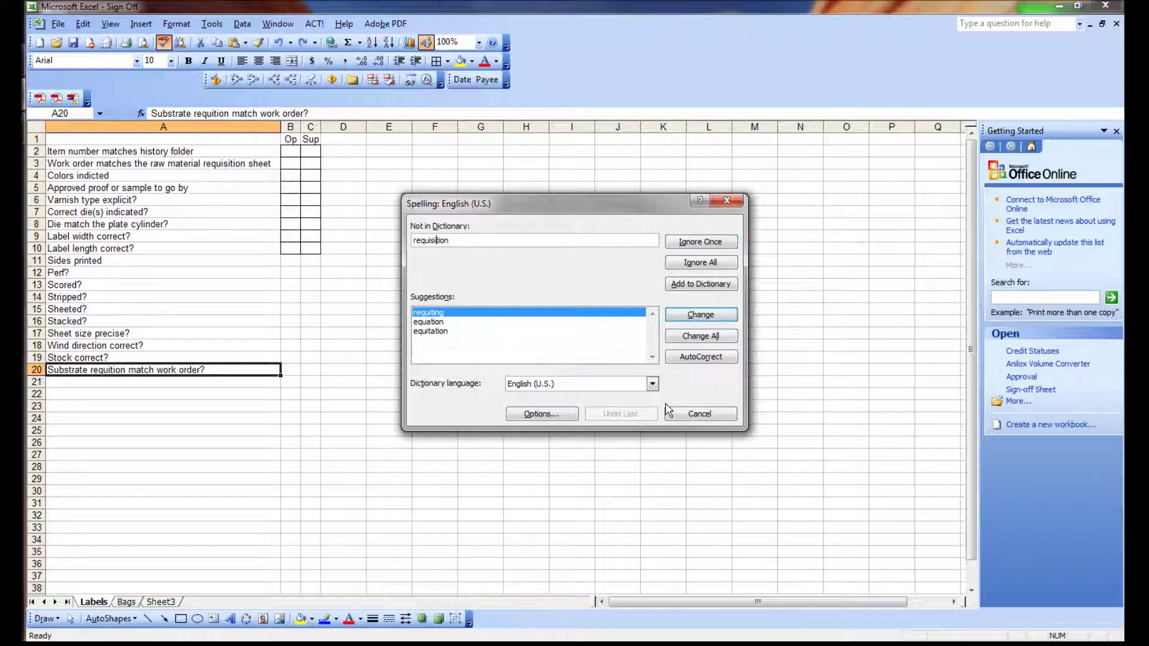
left_click(699, 314)
left_click(527, 355)
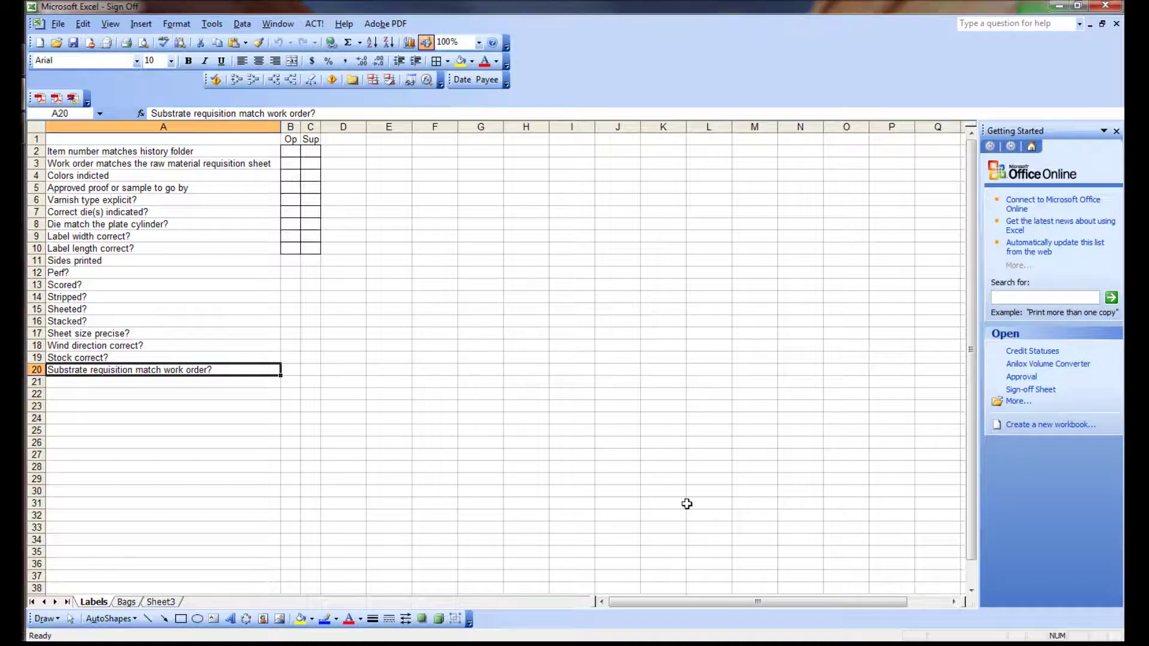
left_click(234, 527)
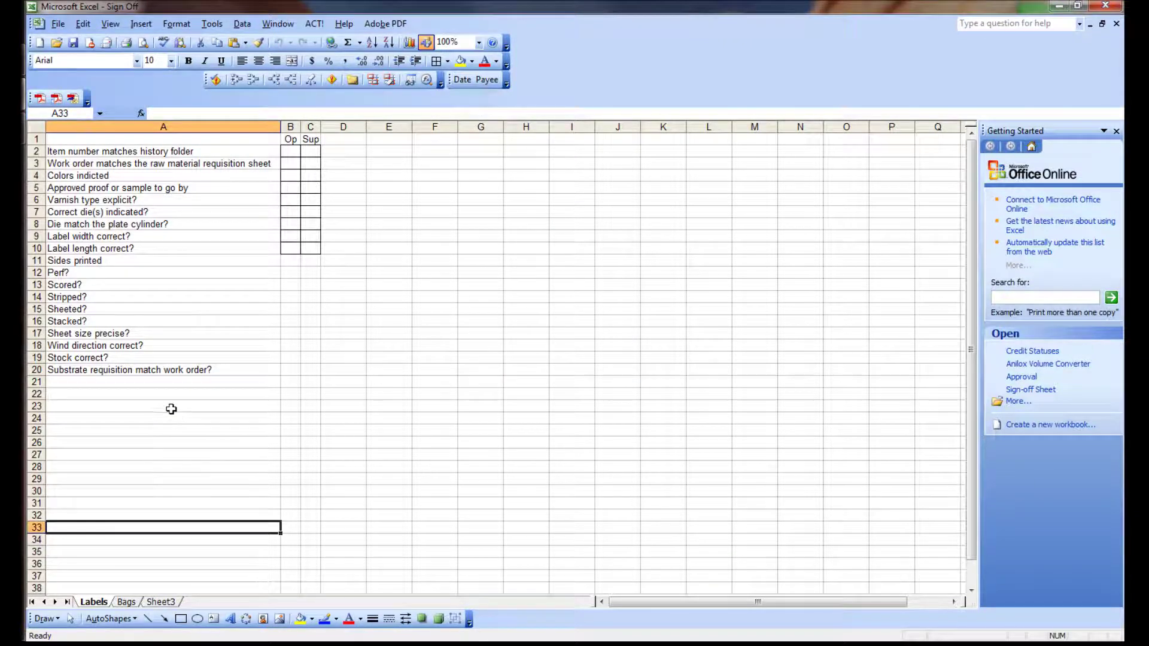
left_click(161, 384)
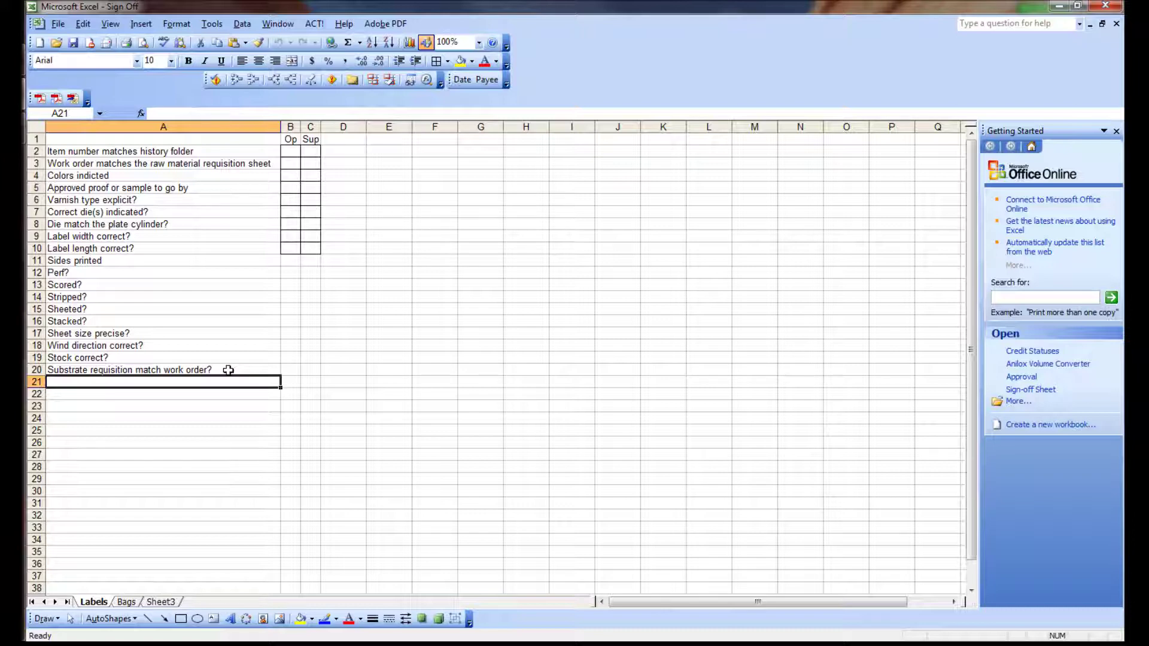
- Enter 'Correct footage?' in A21 and 'Stock width correct?' in A22
type("C")
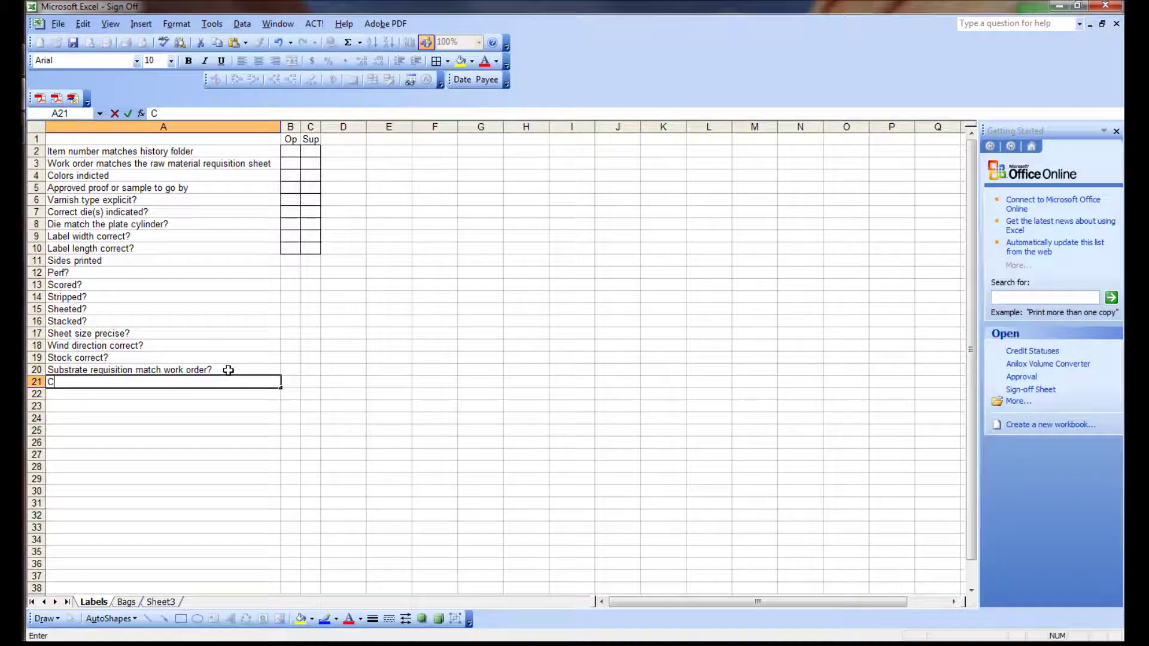
type("orrect footage")
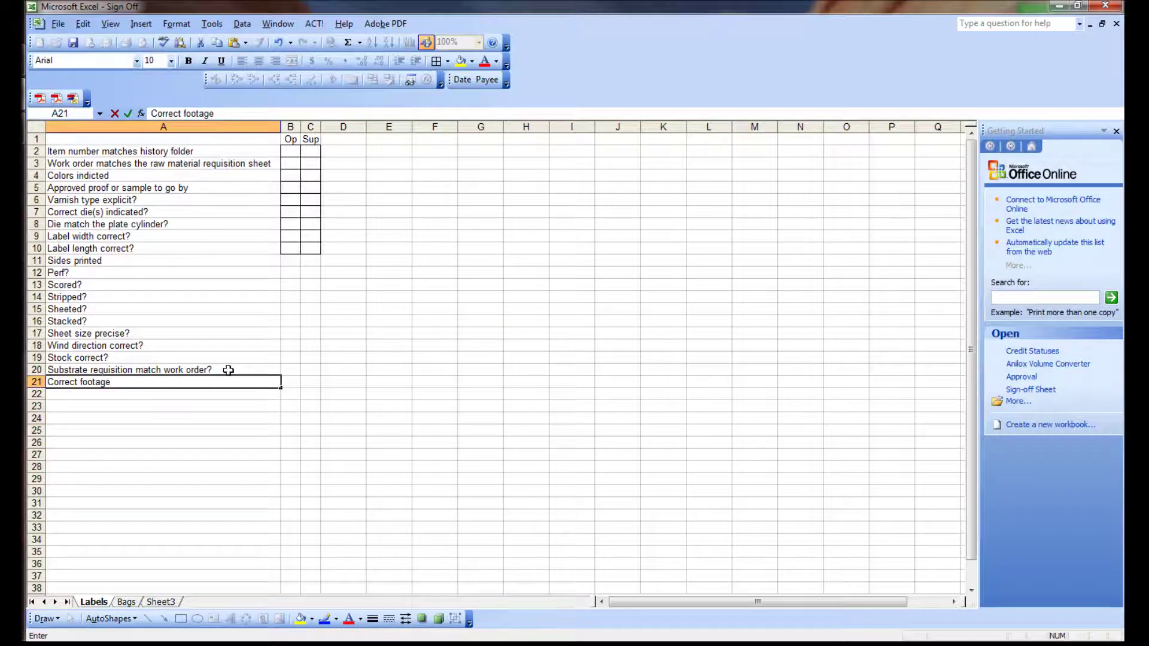
type("?")
key("Return")
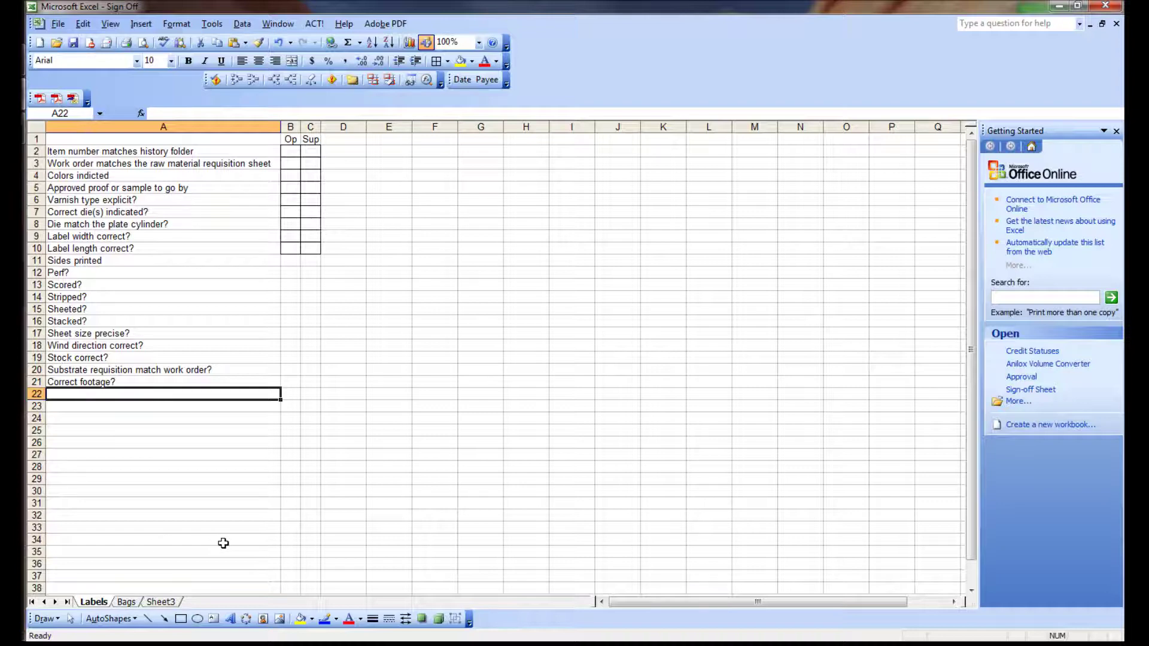
type("Stock wi")
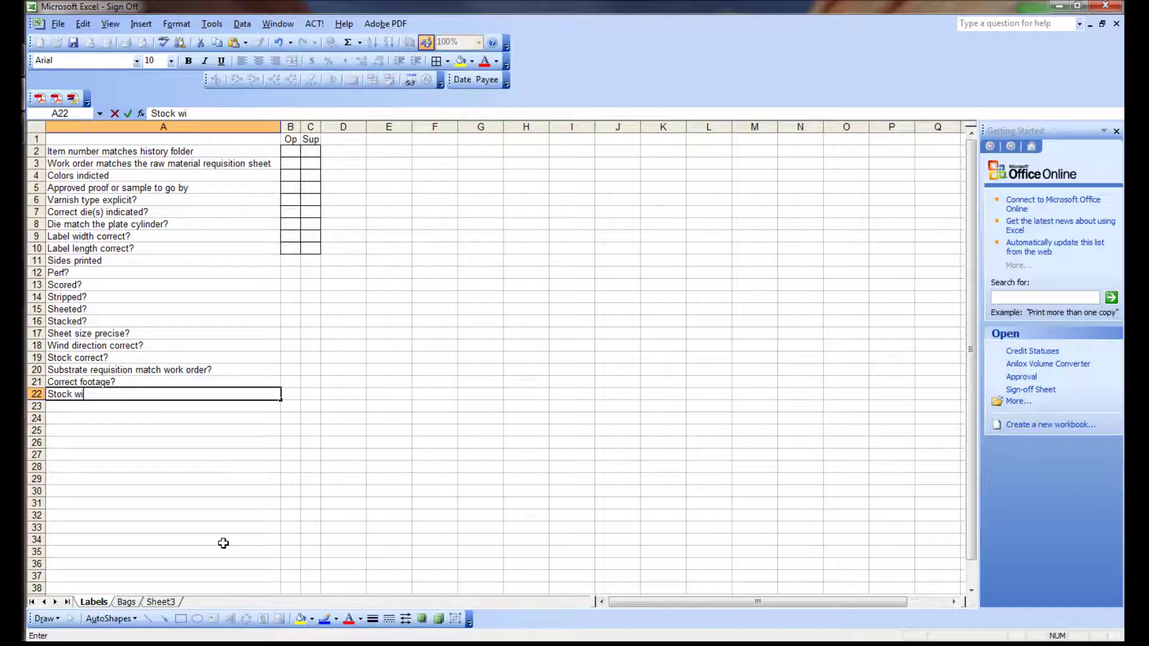
type("dth correct?")
key("Return")
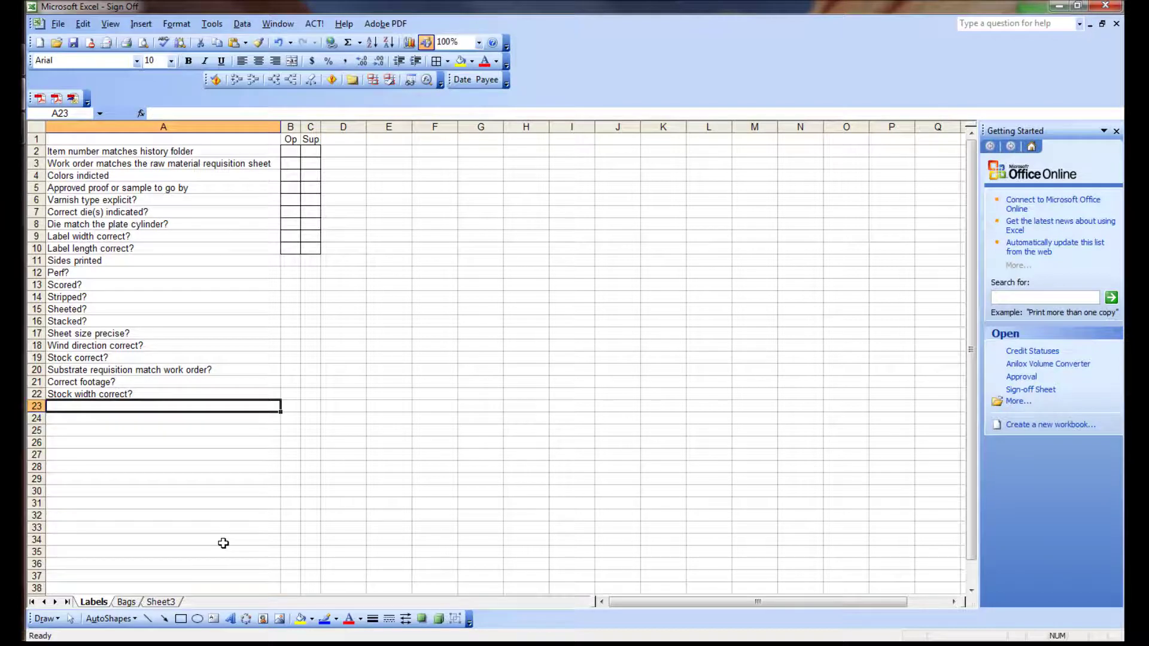
left_click(153, 336)
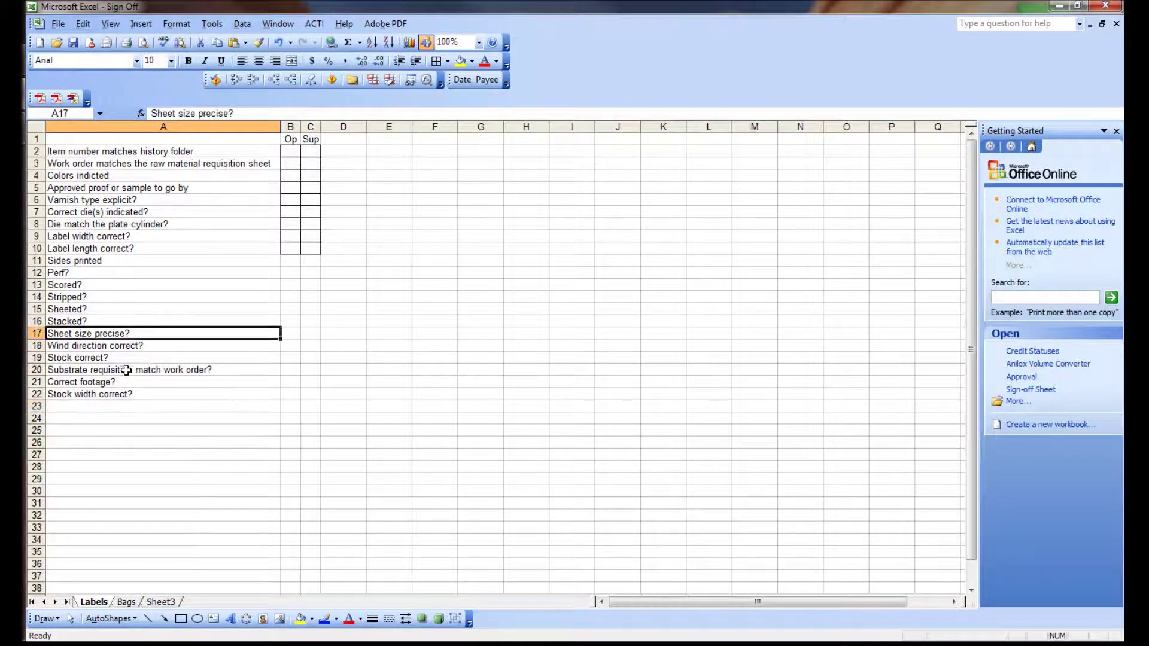
right_click(37, 393)
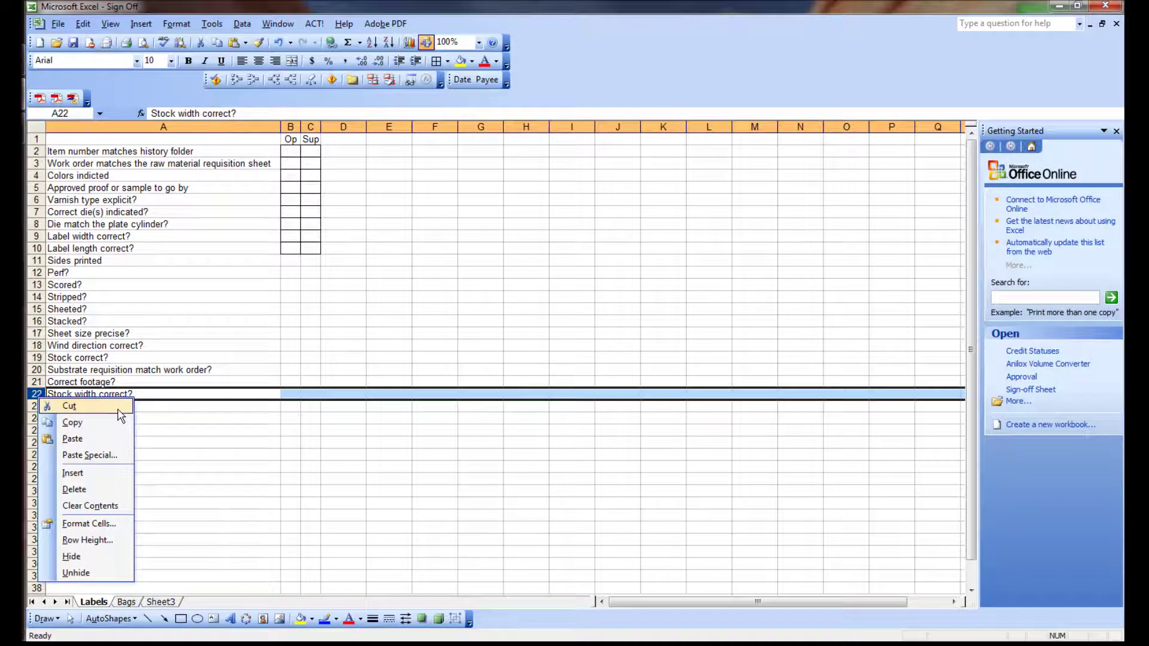
left_click(66, 419)
right_click(37, 333)
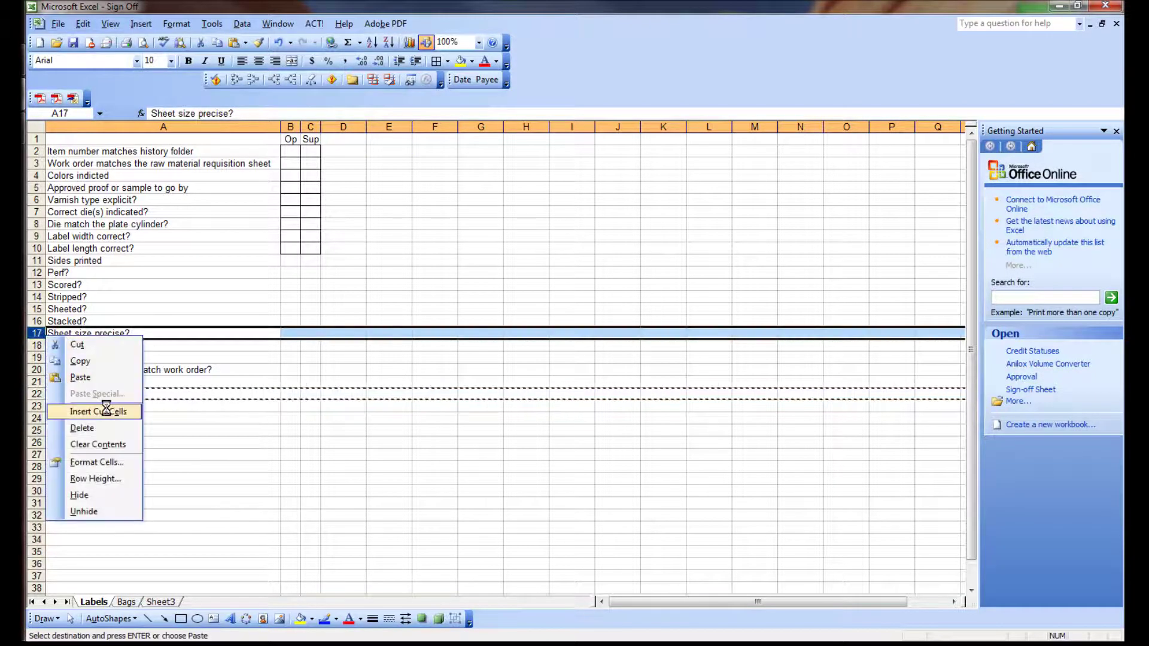
left_click(106, 411)
left_click(117, 408)
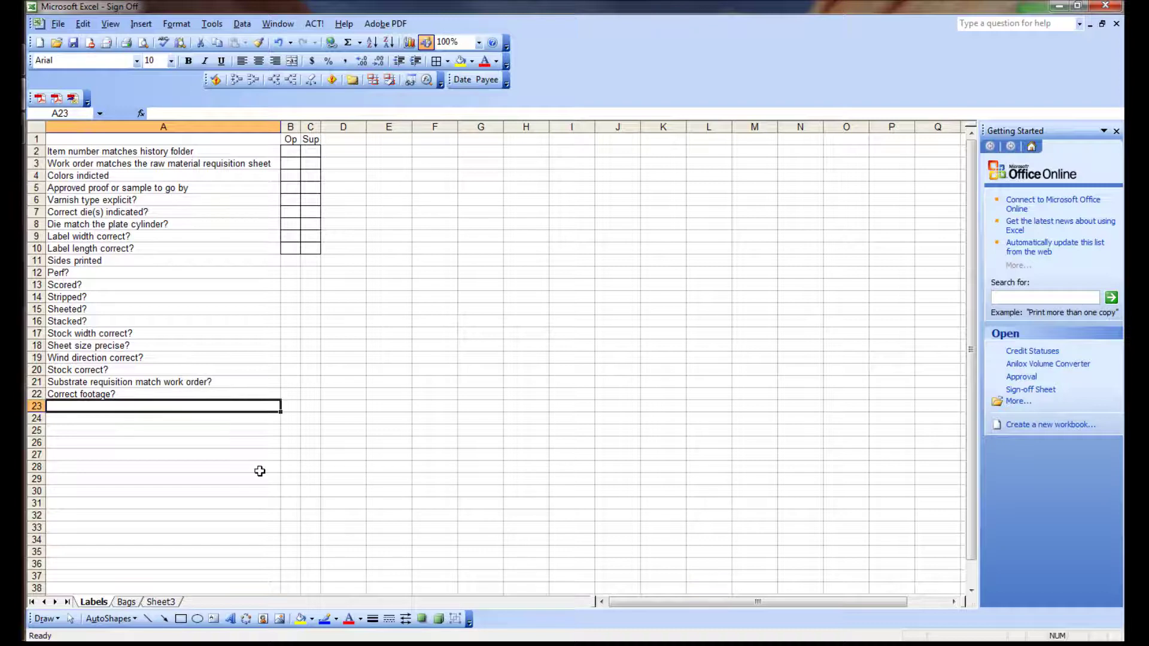
type("Fan folde")
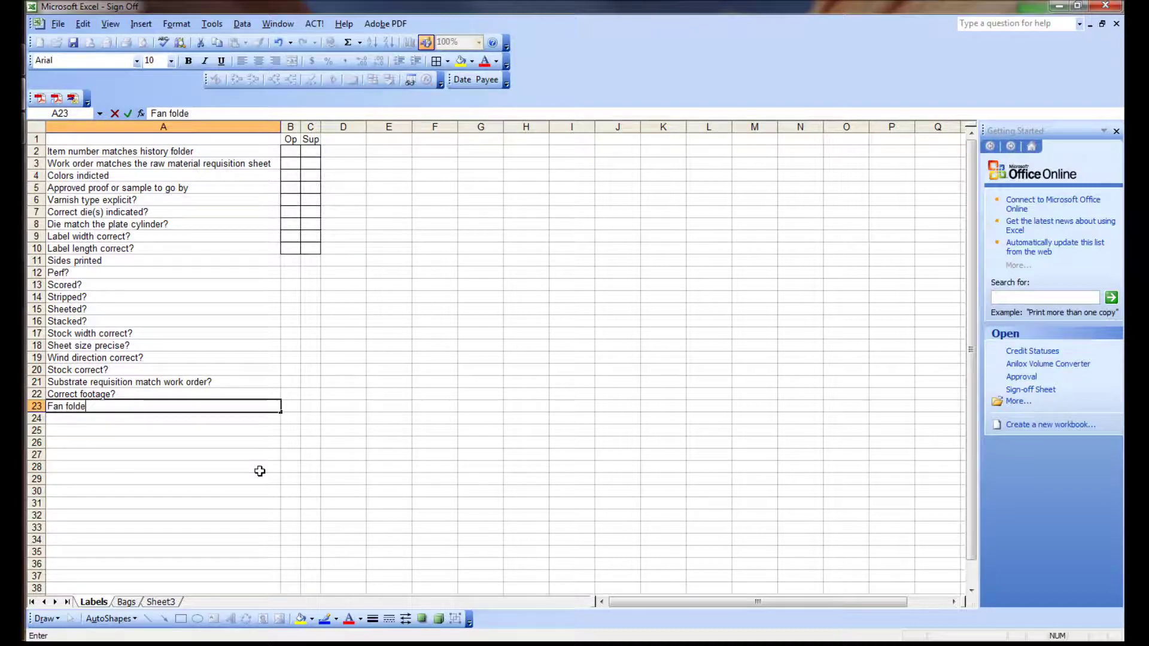
type("d?")
- Enter 'Fan folded?' and 'Special instructions reviewed?' in A23 and A24
key("Return")
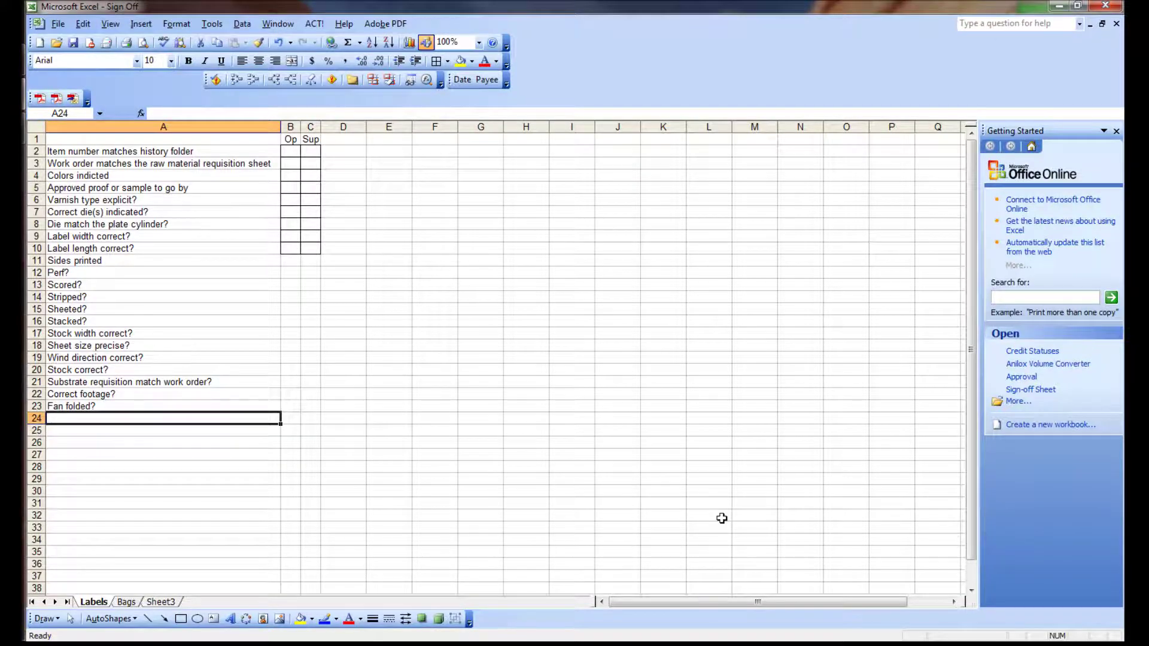
type("S")
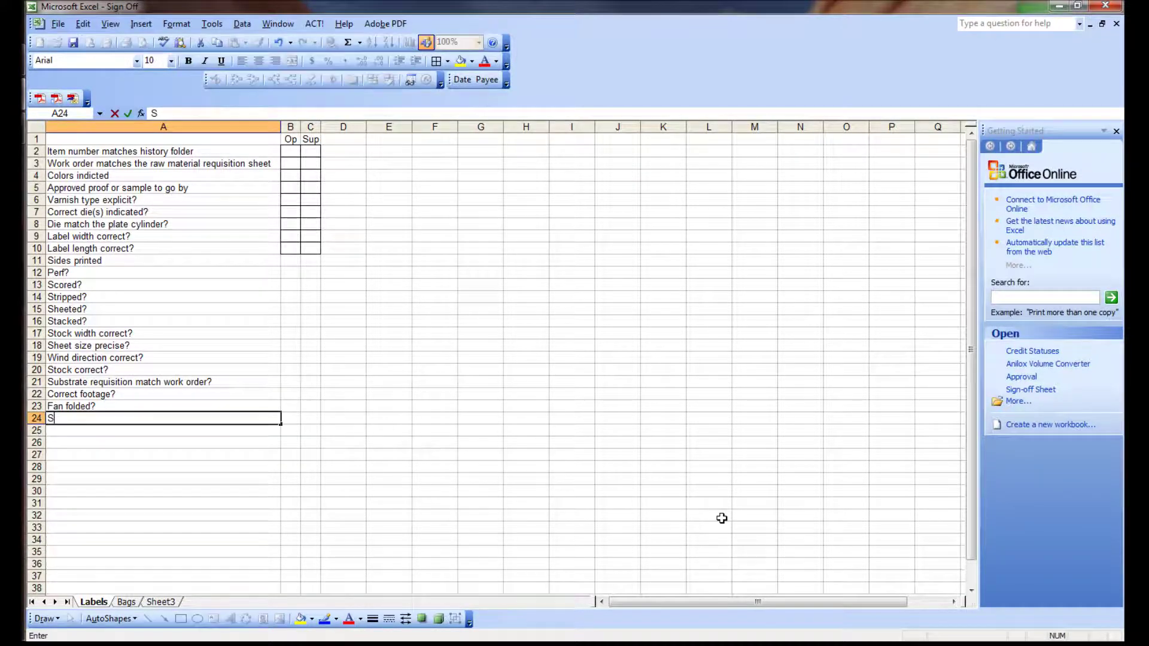
type("pecial instructions")
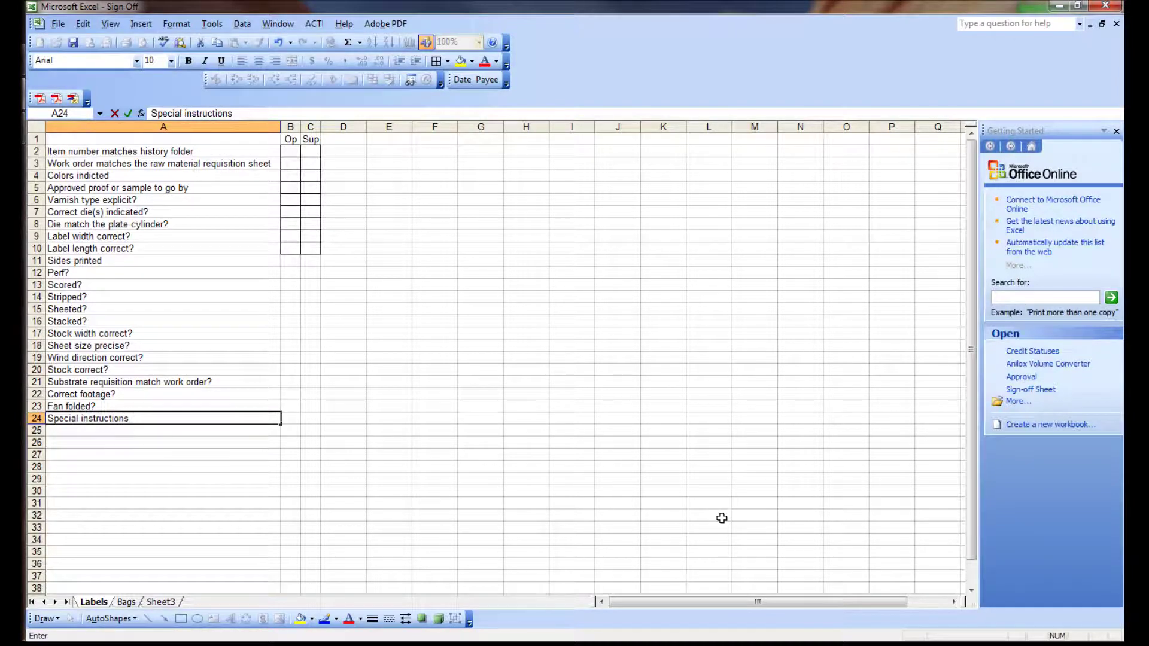
type(" re")
type("ed")
key("BackSpace")
key("BackSpace")
key("BackSpace")
key("Return")
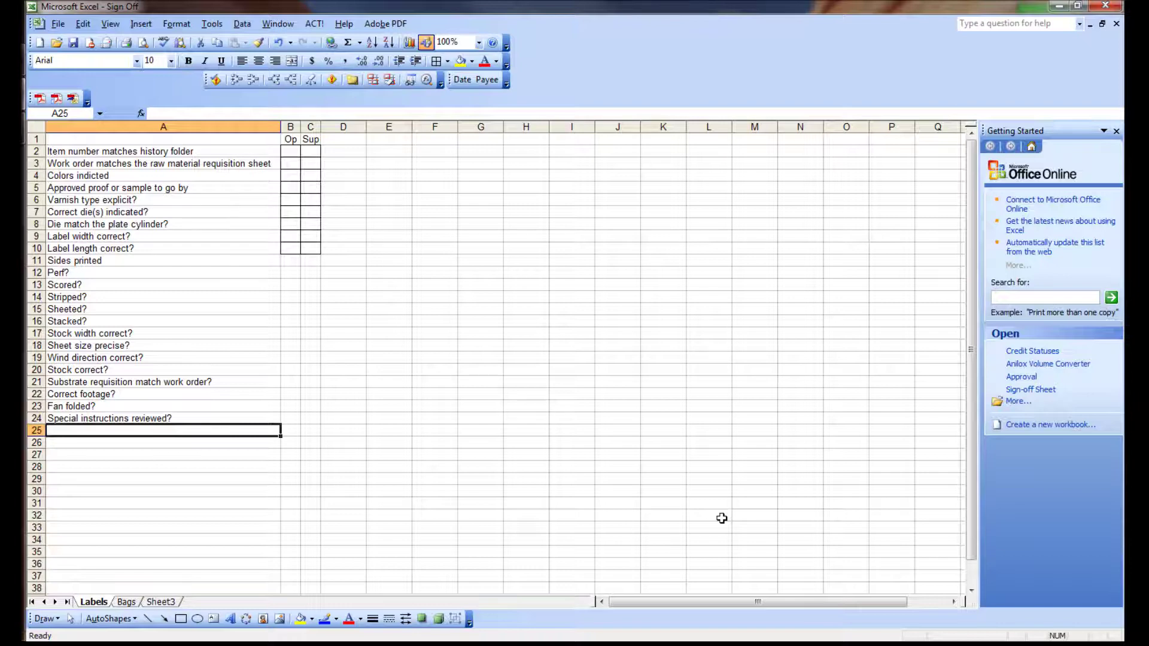
- Save the workbook and add 'History complete?' in A25
key("ctrl+s")
type("History")
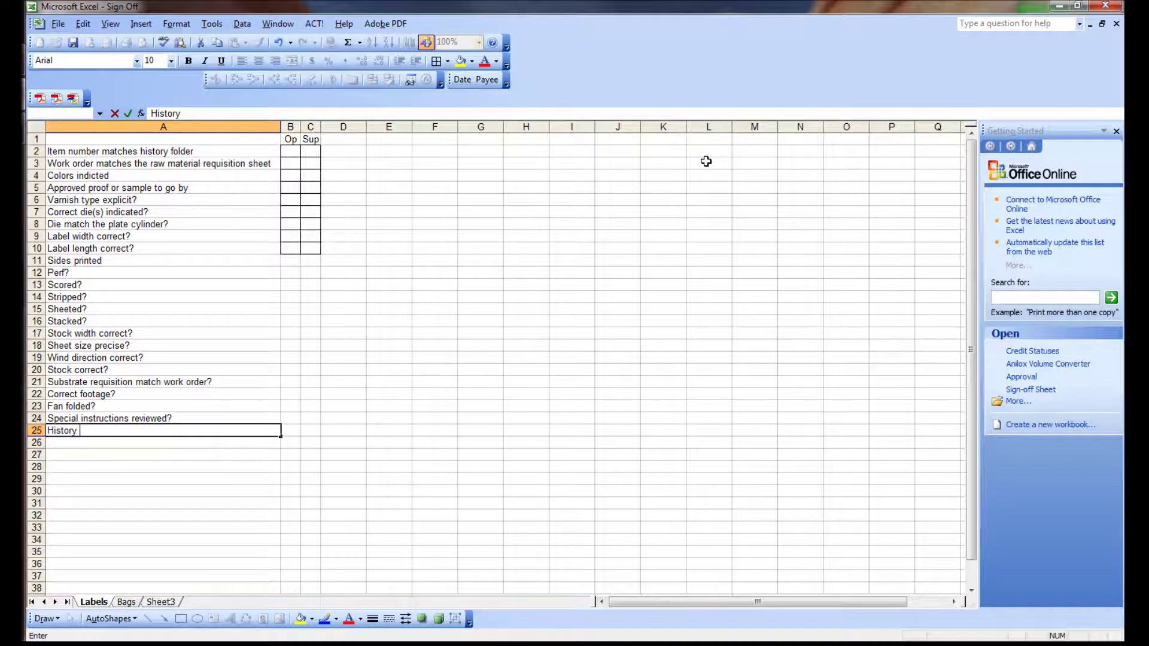
type(" complete?")
key("Return")
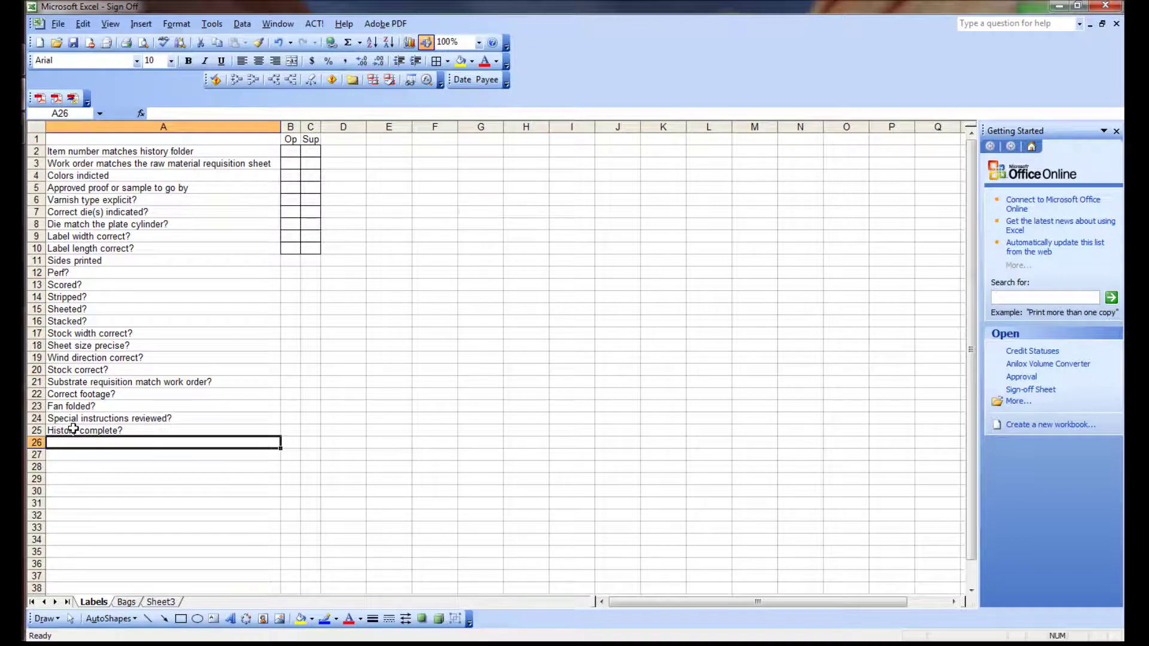
left_click(37, 430)
- Cut row 25 and insert the cut History complete? row at row 3
right_click(37, 431)
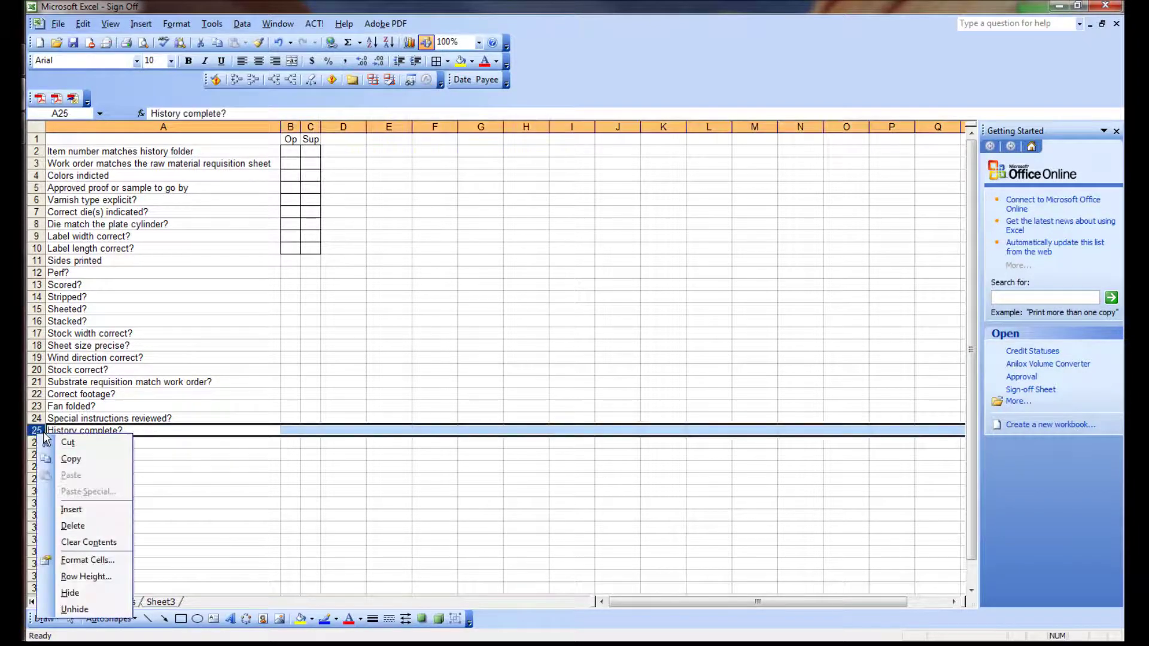
left_click(67, 459)
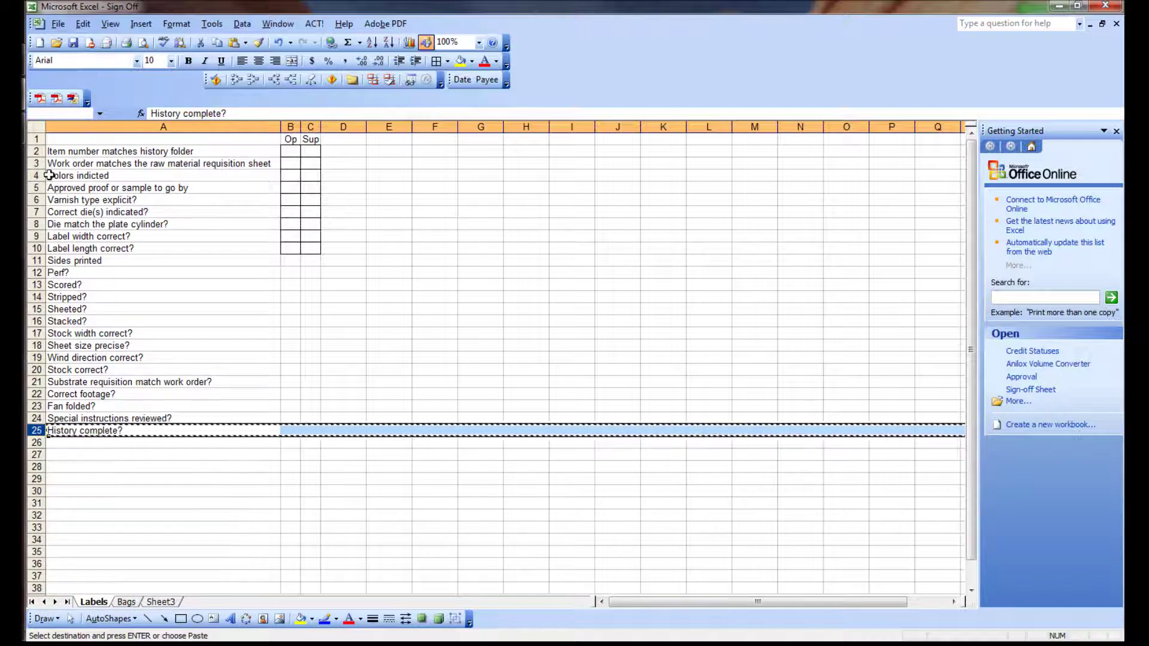
left_click(36, 164)
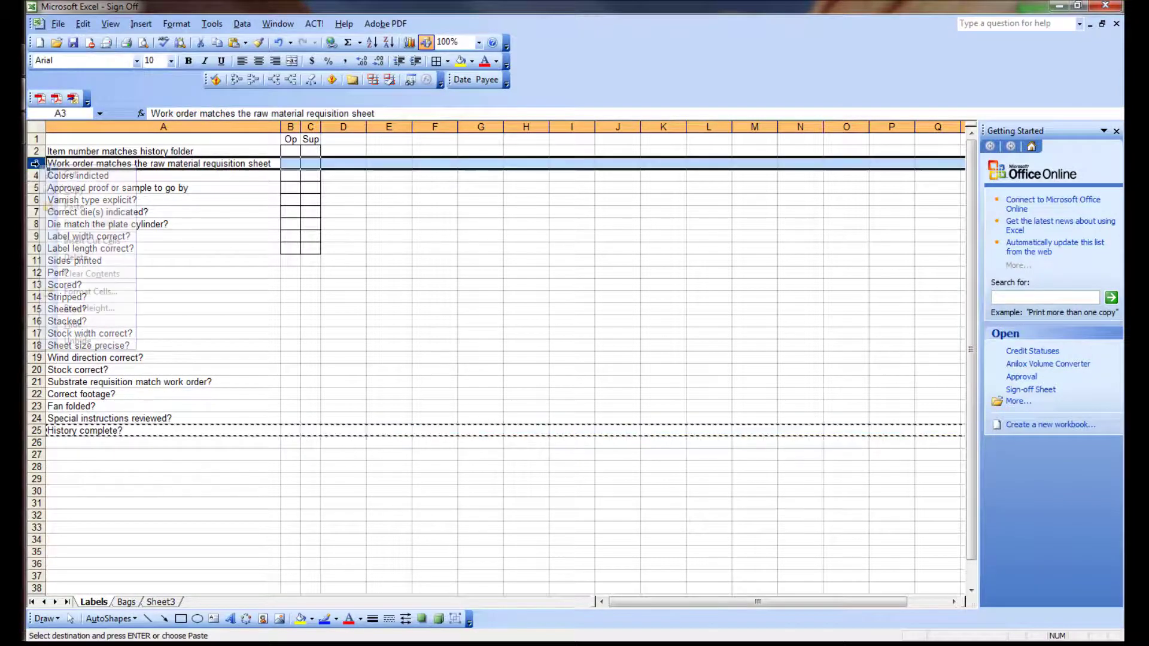
right_click(37, 165)
left_click(92, 240)
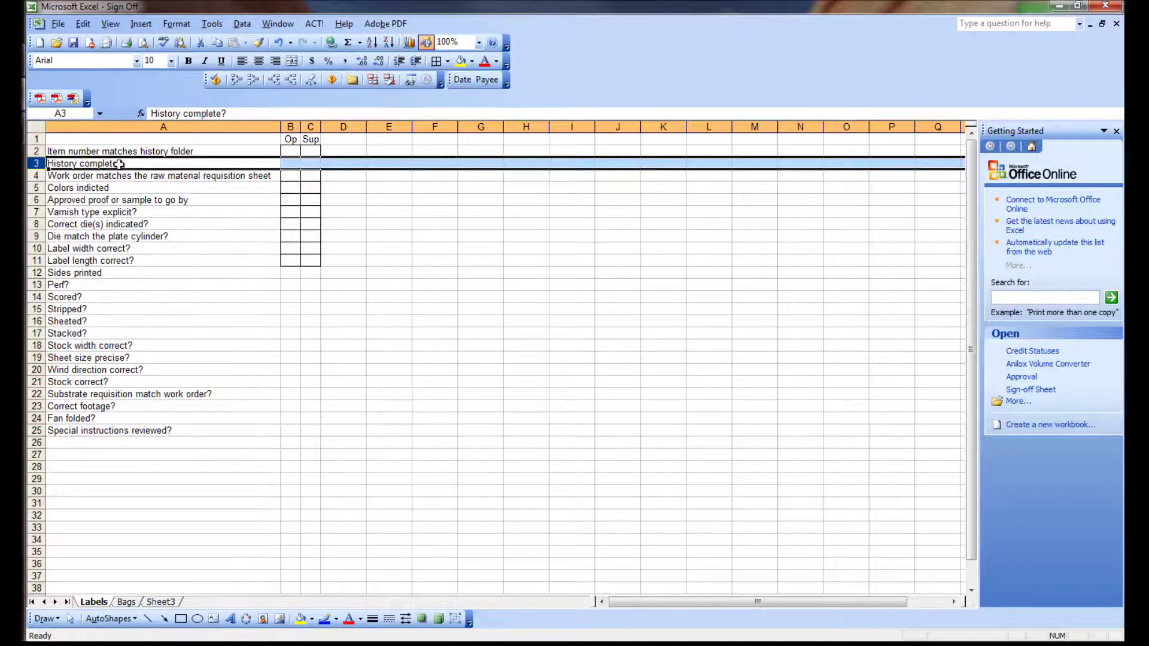
left_click(117, 150)
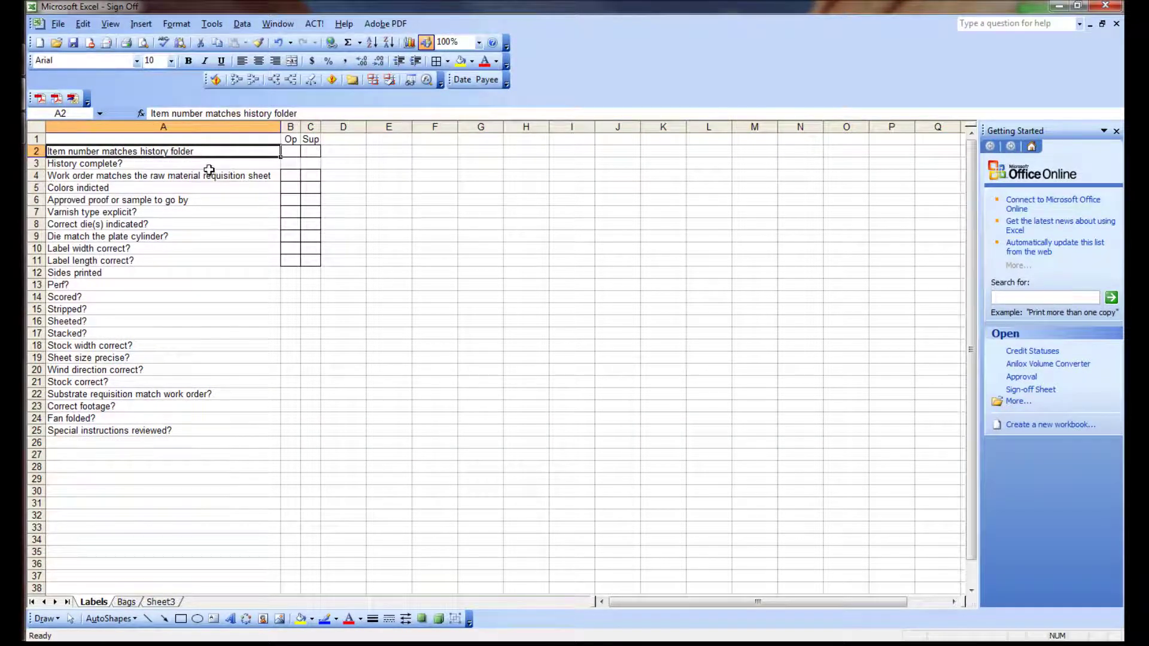
- Type 'Ink matches history' into the empty cell A26
left_click(137, 167)
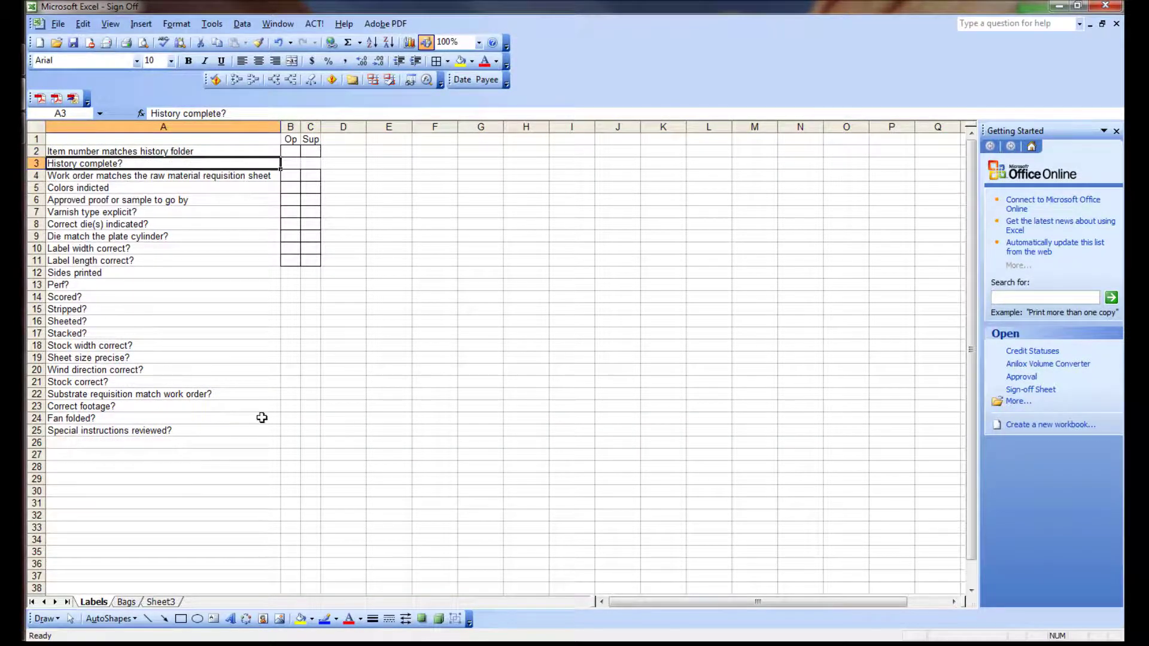
left_click(146, 443)
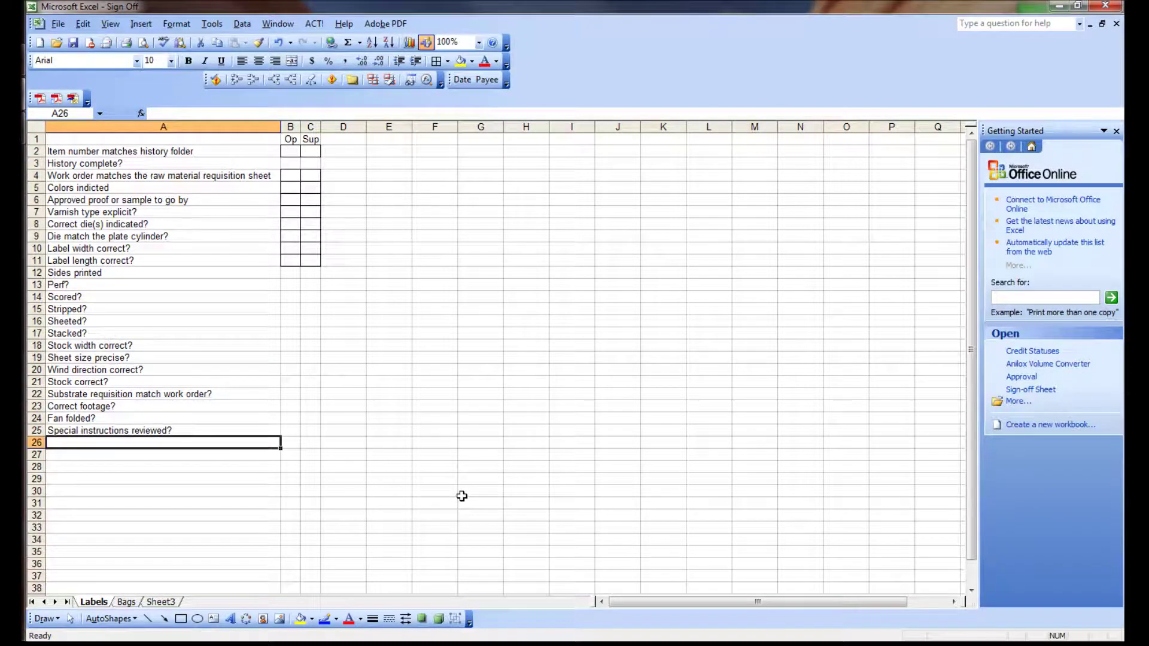
type("Ink matches")
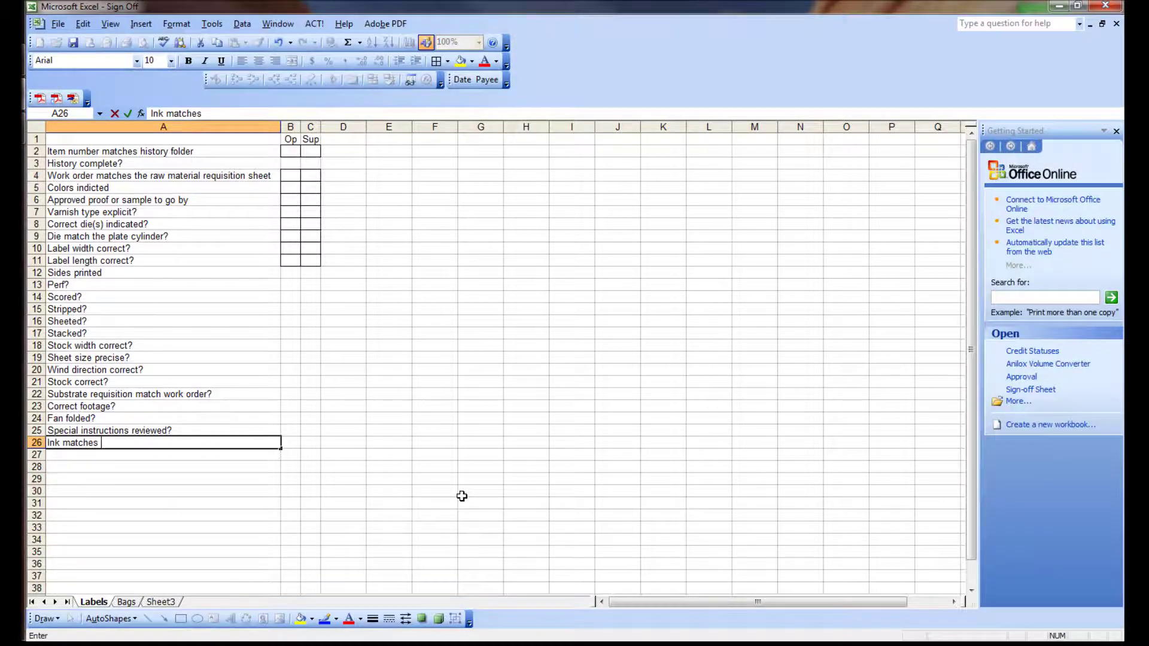
type(" history")
key("Return")
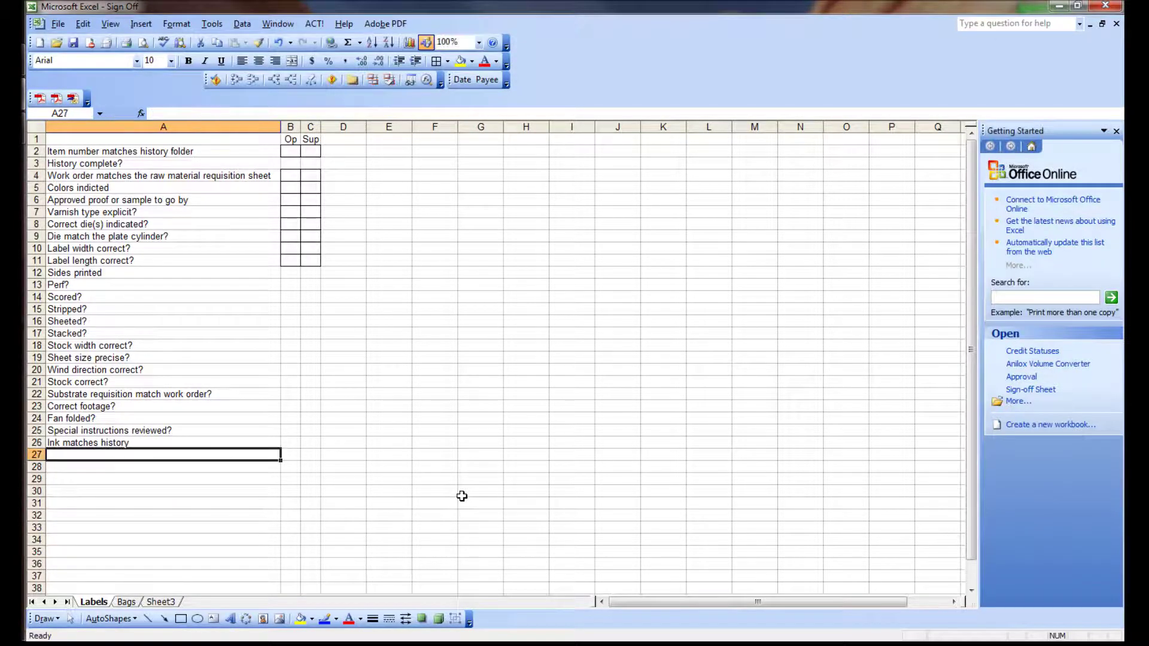
- Cut row 26 and insert it at row 4, below History complete?
right_click(37, 443)
left_click(75, 455)
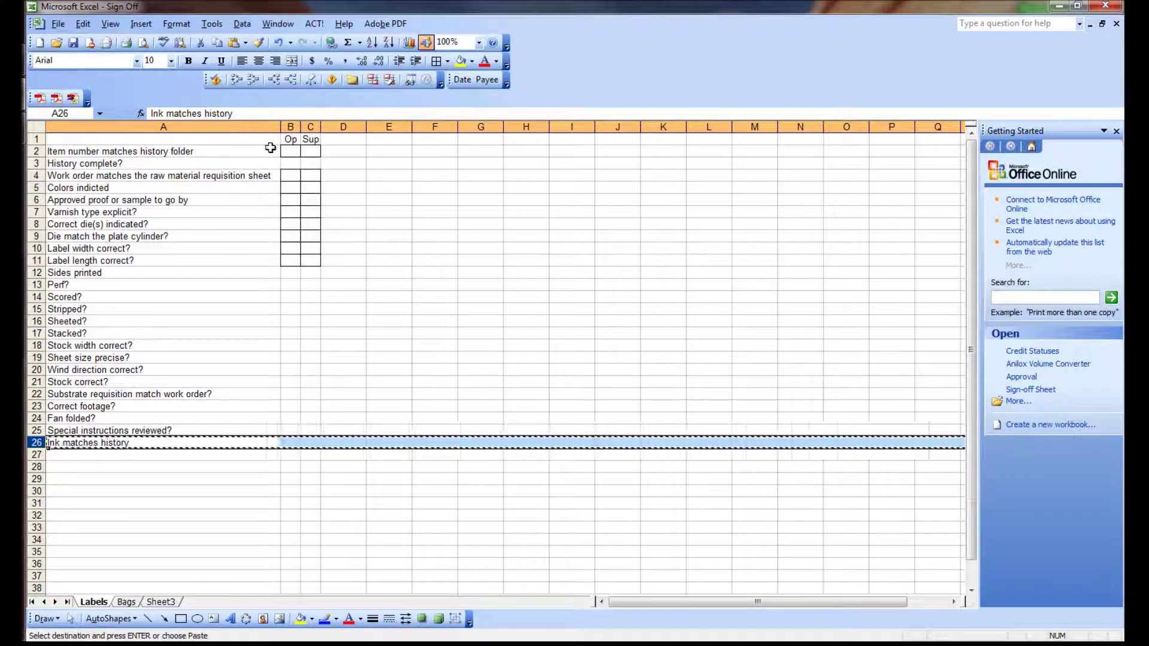
left_click(37, 176)
right_click(37, 176)
left_click(110, 246)
- Fill the bordered Op and Sup boxes from B2:C2 down through row 26
left_click(146, 223)
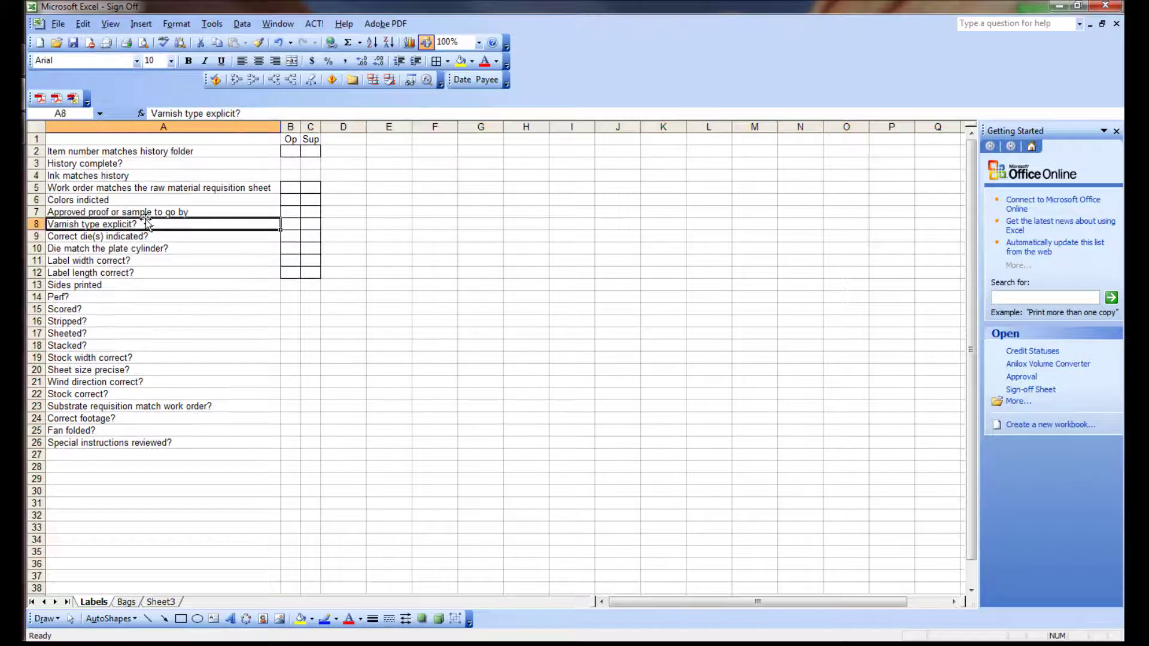
left_click(162, 179)
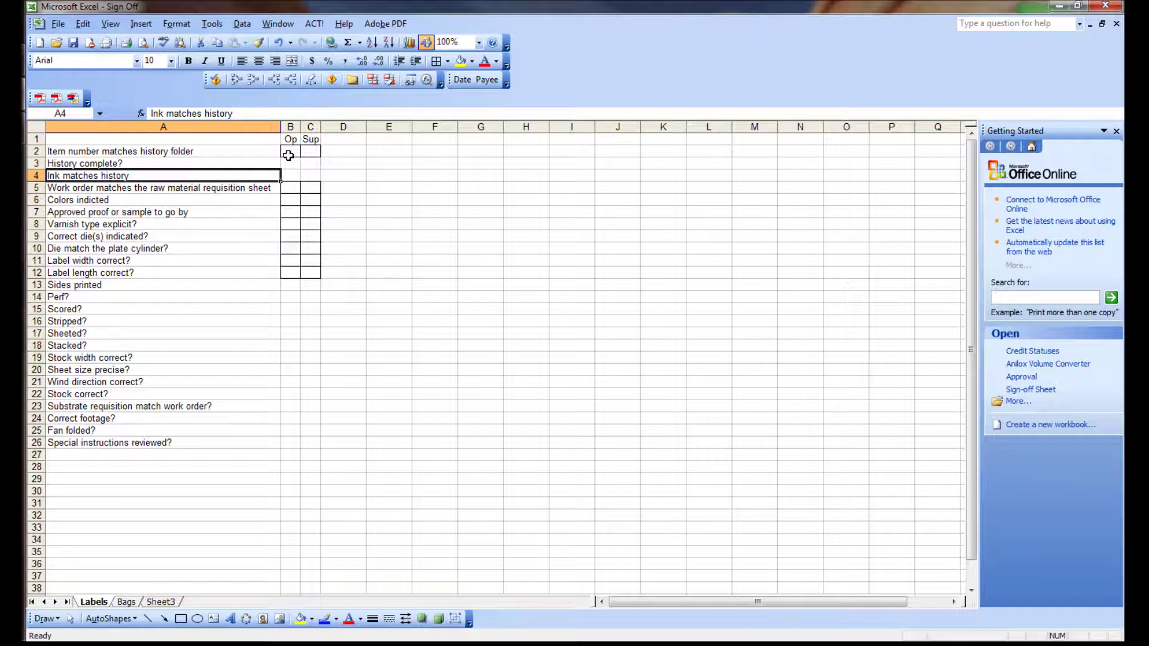
left_click(133, 187)
left_click(141, 175)
left_click_drag(293, 150, 333, 449)
left_click(413, 458)
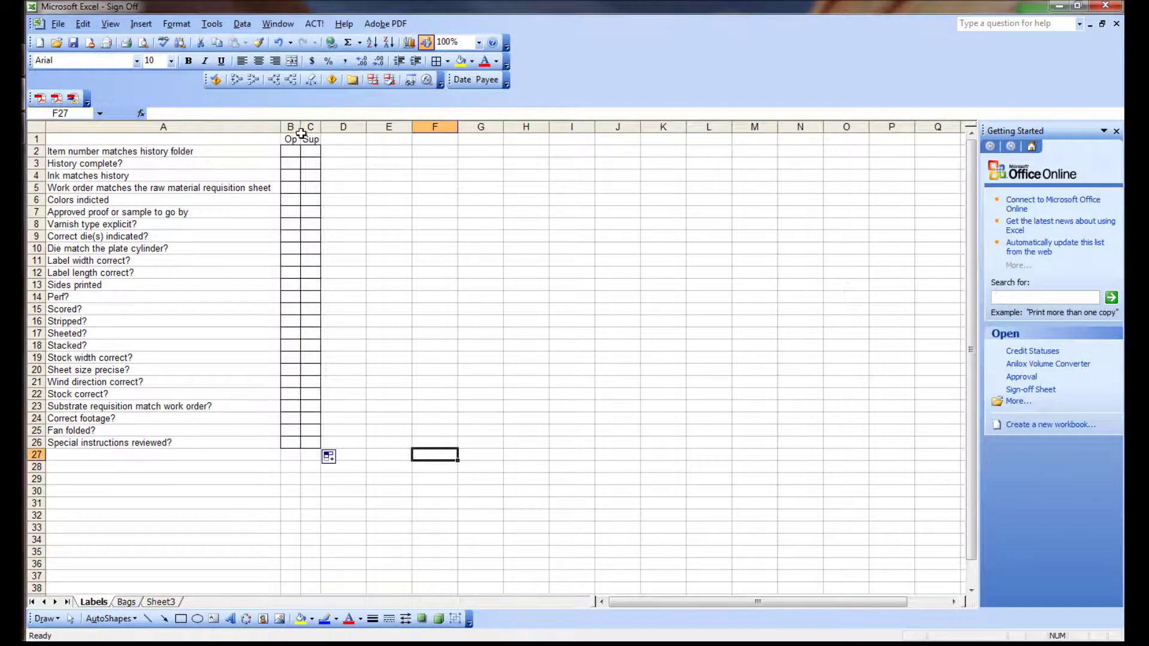
- Widen the Op and Sup columns B and C
left_click_drag(291, 127, 351, 127)
left_click(433, 233)
left_click(372, 258)
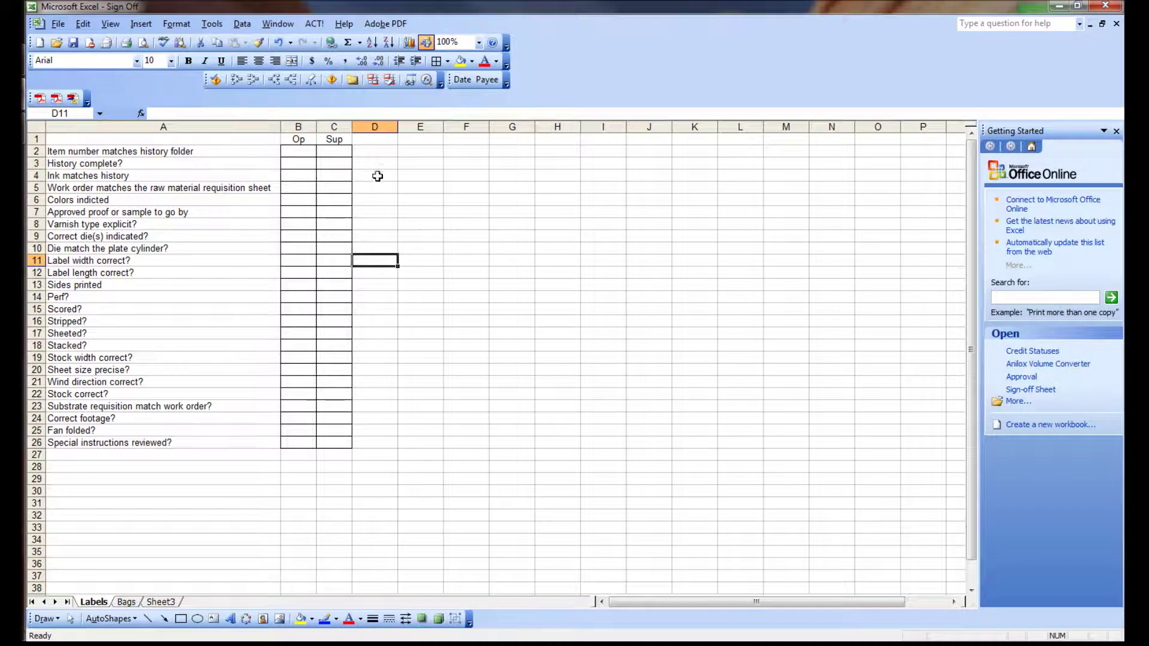
- Select the Op boxes down column B, then the first Sup box in C2
left_click(300, 151)
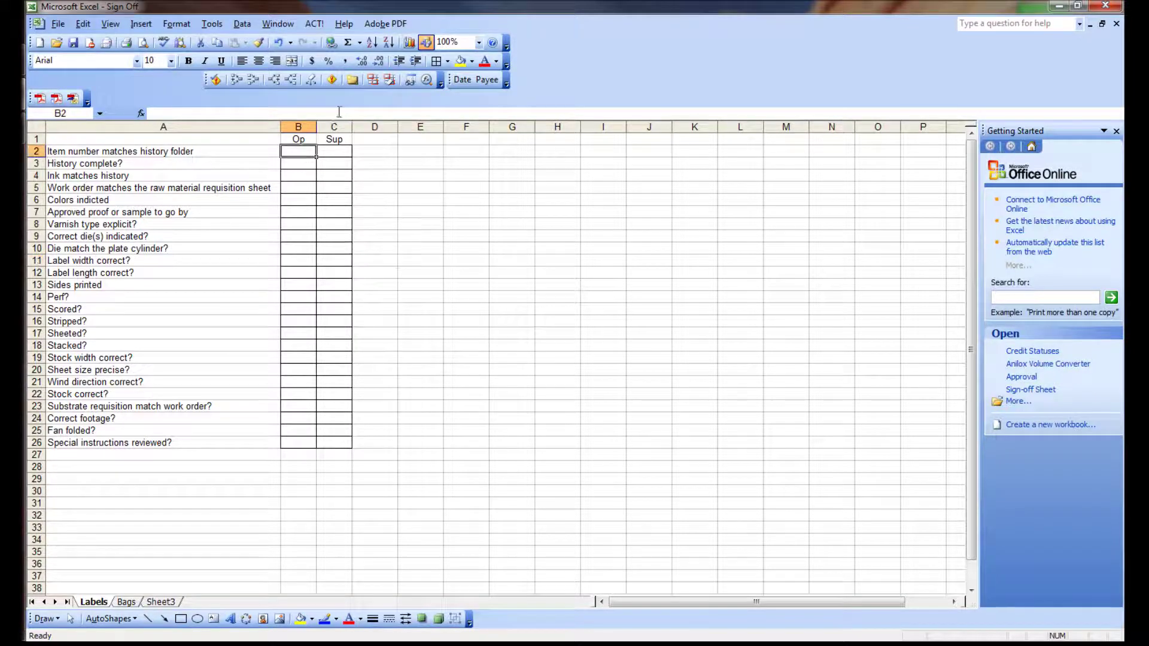
left_click(306, 168)
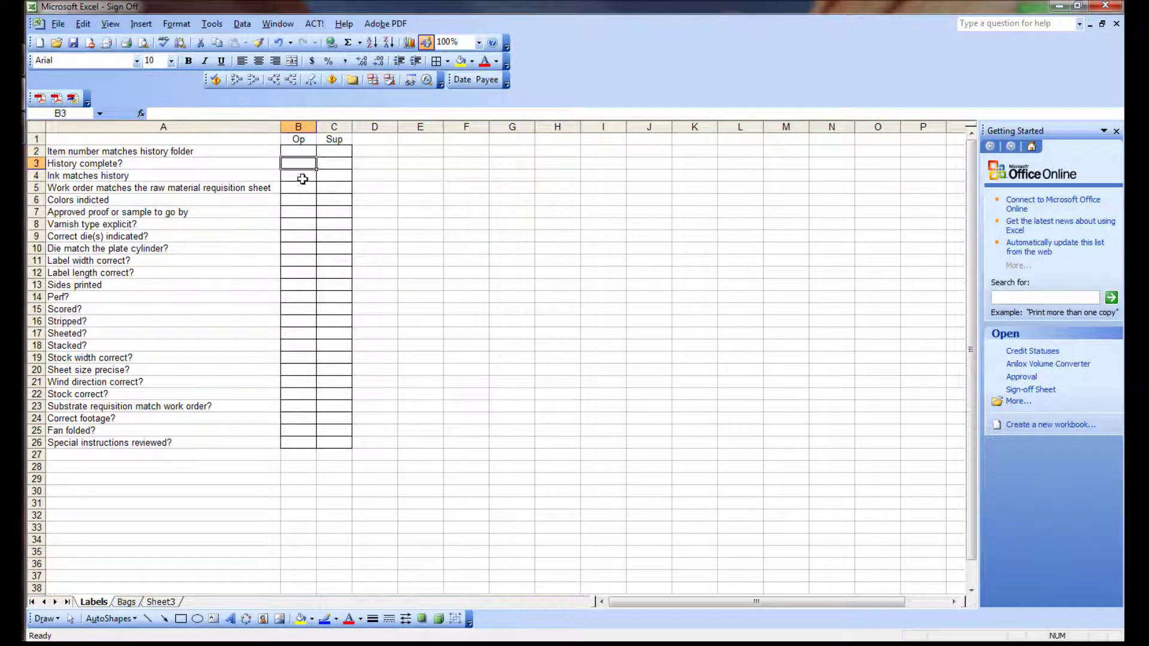
left_click(301, 176)
left_click(300, 189)
left_click(302, 200)
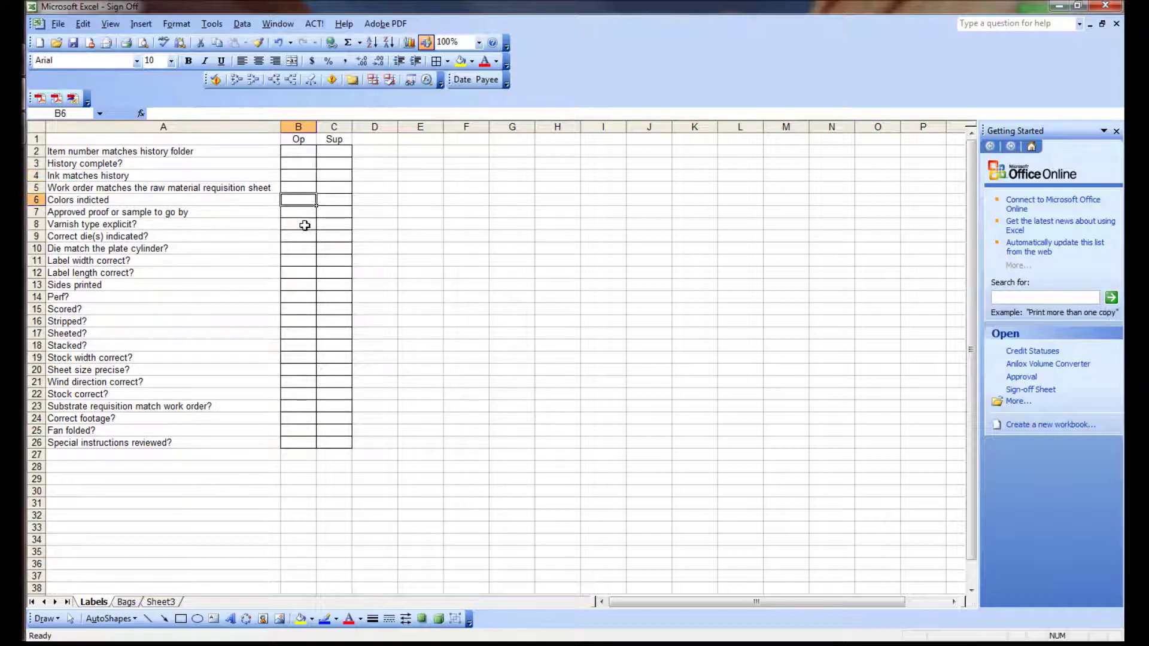
left_click(303, 215)
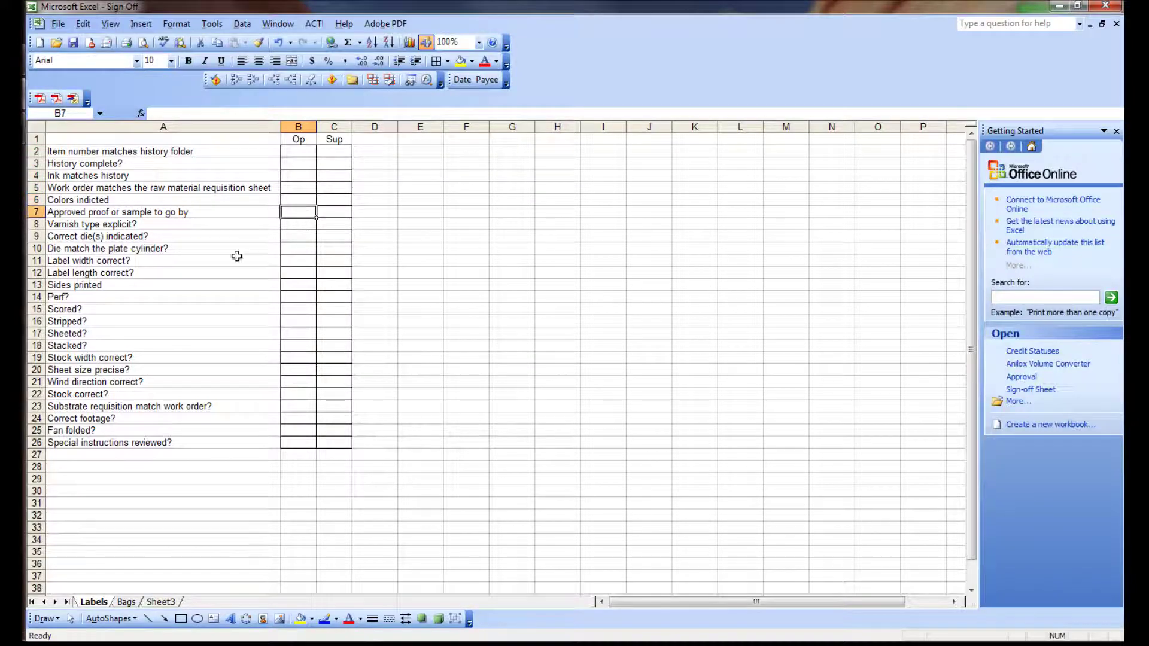
left_click(339, 149)
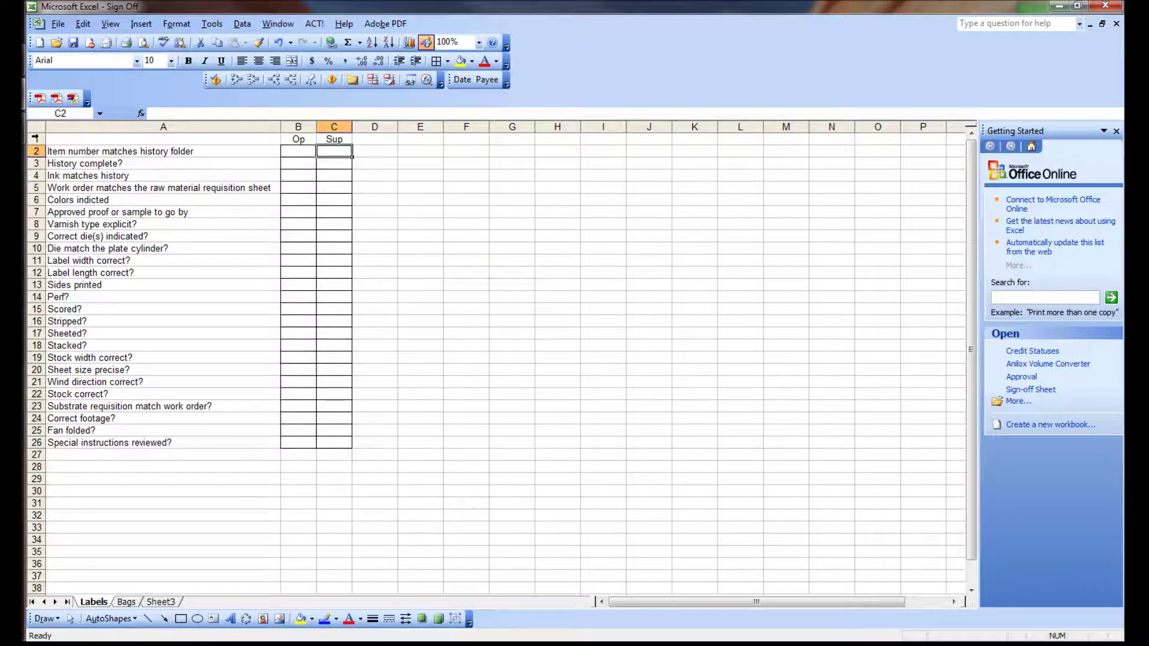
- Insert two blank rows above the table and a blank column before the checklist
left_click_drag(35, 138, 35, 151)
right_click(107, 142)
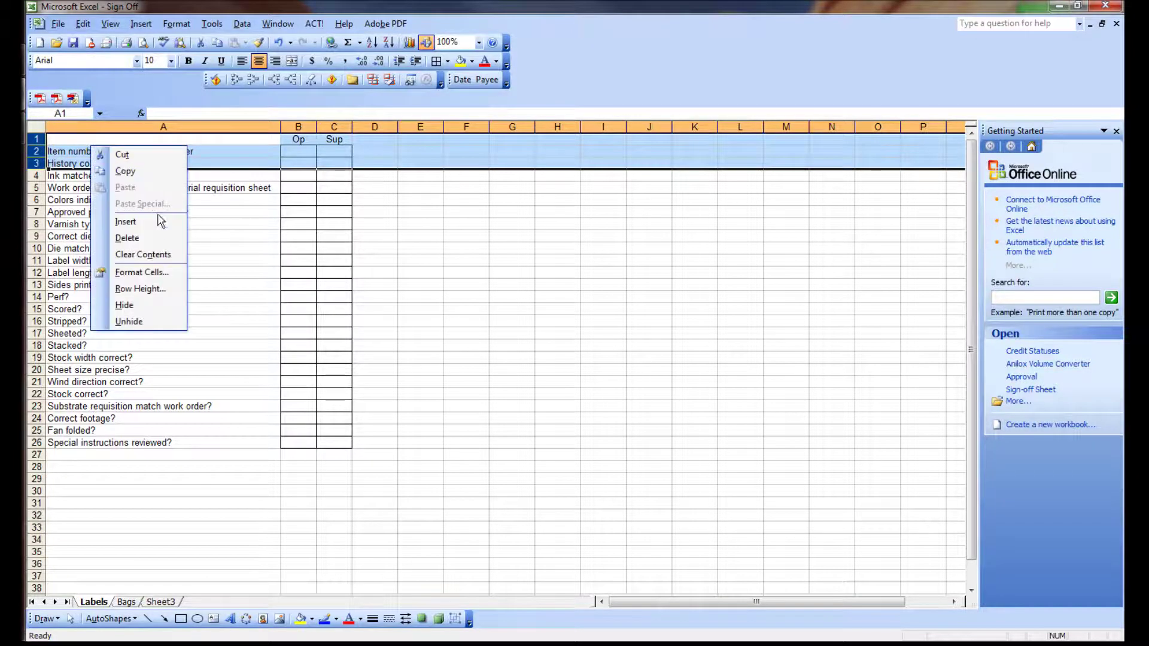
left_click(194, 221)
left_click(100, 142)
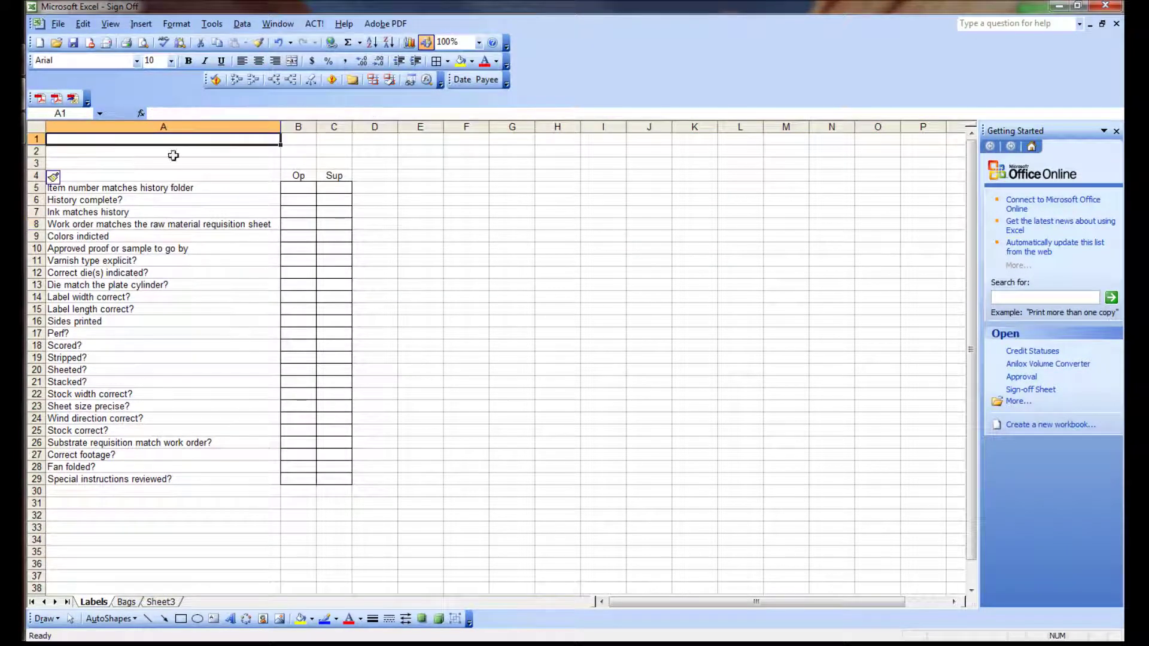
right_click(209, 125)
left_click(258, 199)
left_click(122, 163)
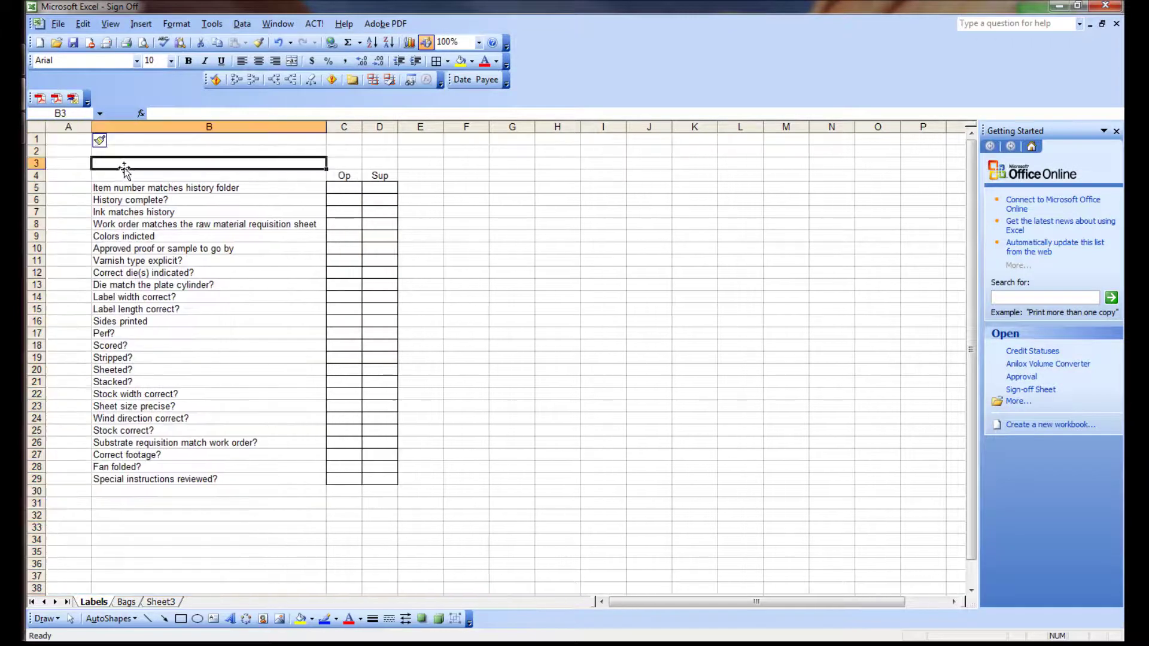
- Type the labels Date and Order in A1 and A2
left_click(67, 138)
type("Date")
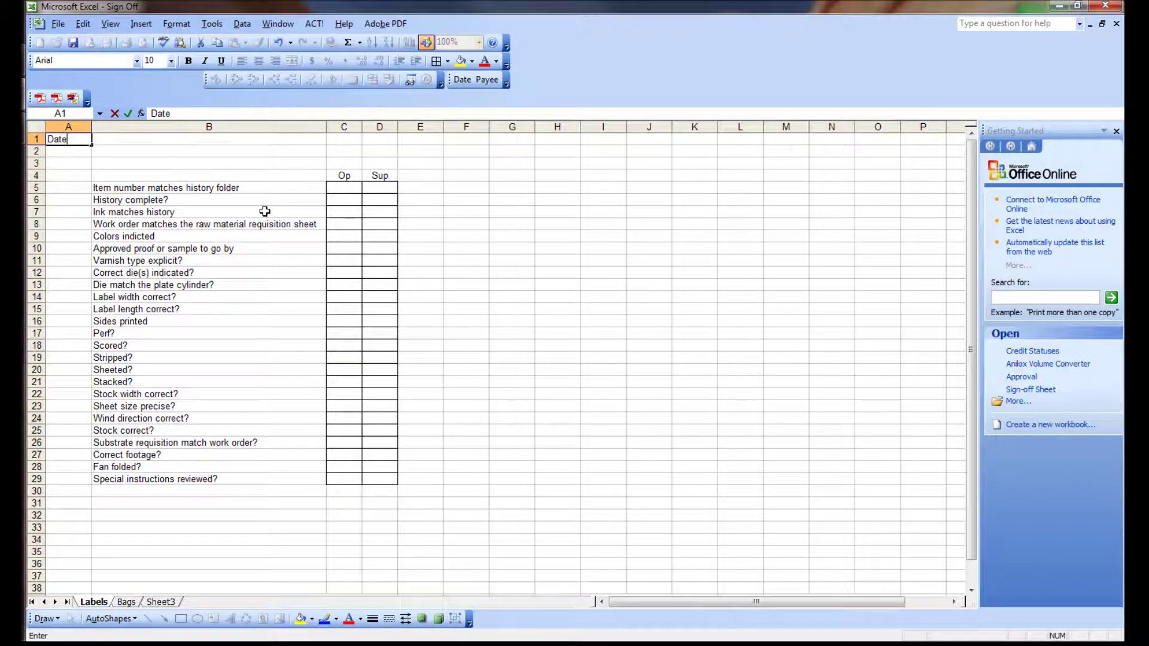
key("Return")
type("Order")
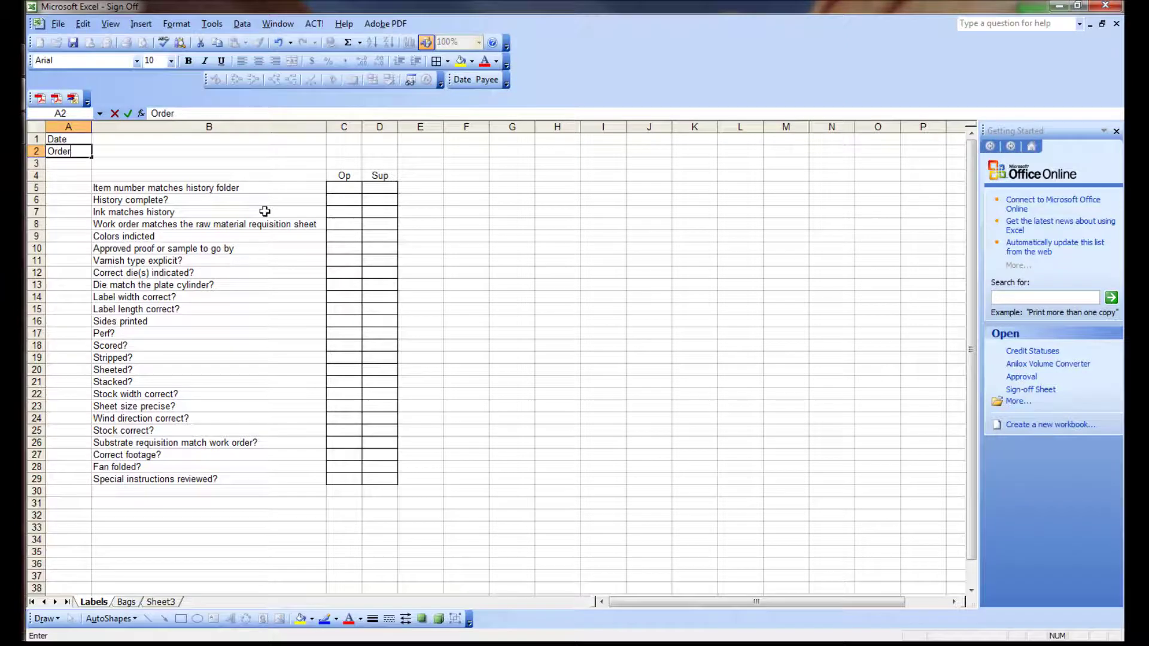
key("Return")
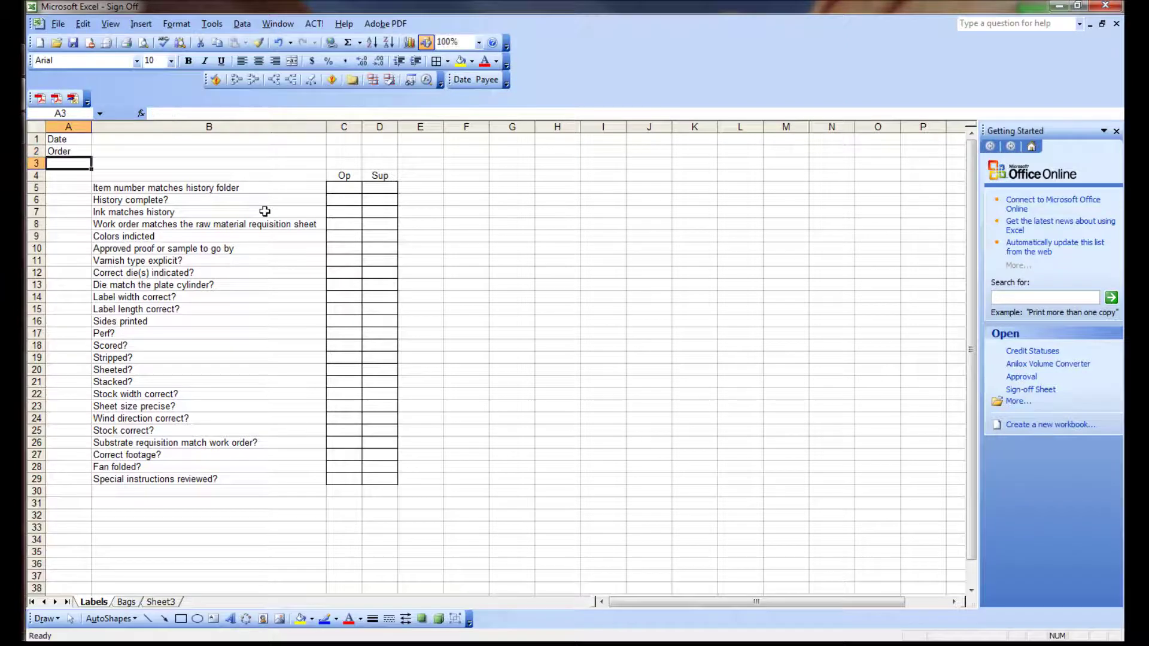
scroll(339, 492, "down", 2)
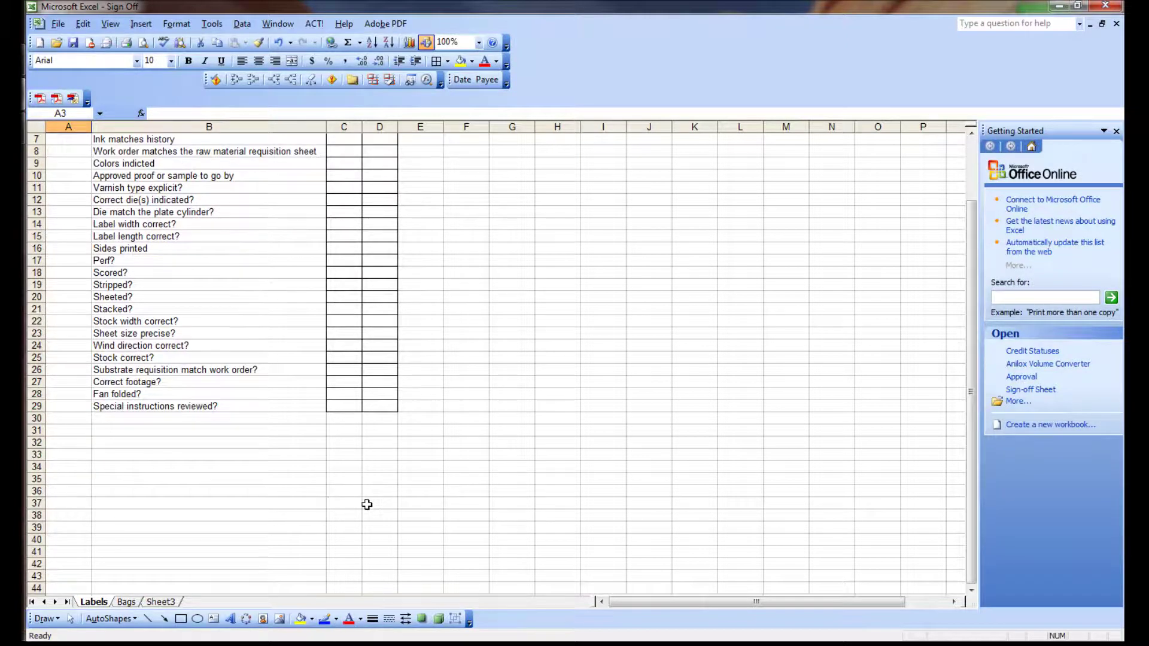
scroll(364, 503, "up", 2)
- Insert four blank rows above the checklist and another column before its text
left_click_drag(37, 176, 97, 207)
right_click(97, 207)
left_click(123, 285)
left_click(126, 204)
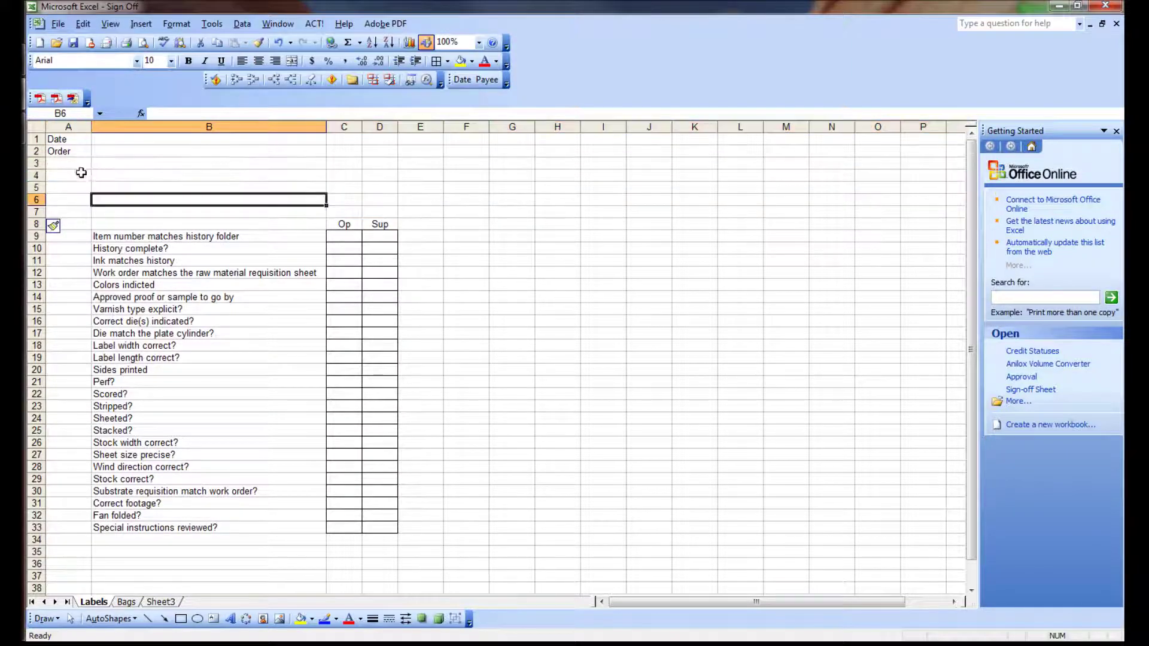
left_click(73, 165)
left_click(135, 127)
right_click(137, 128)
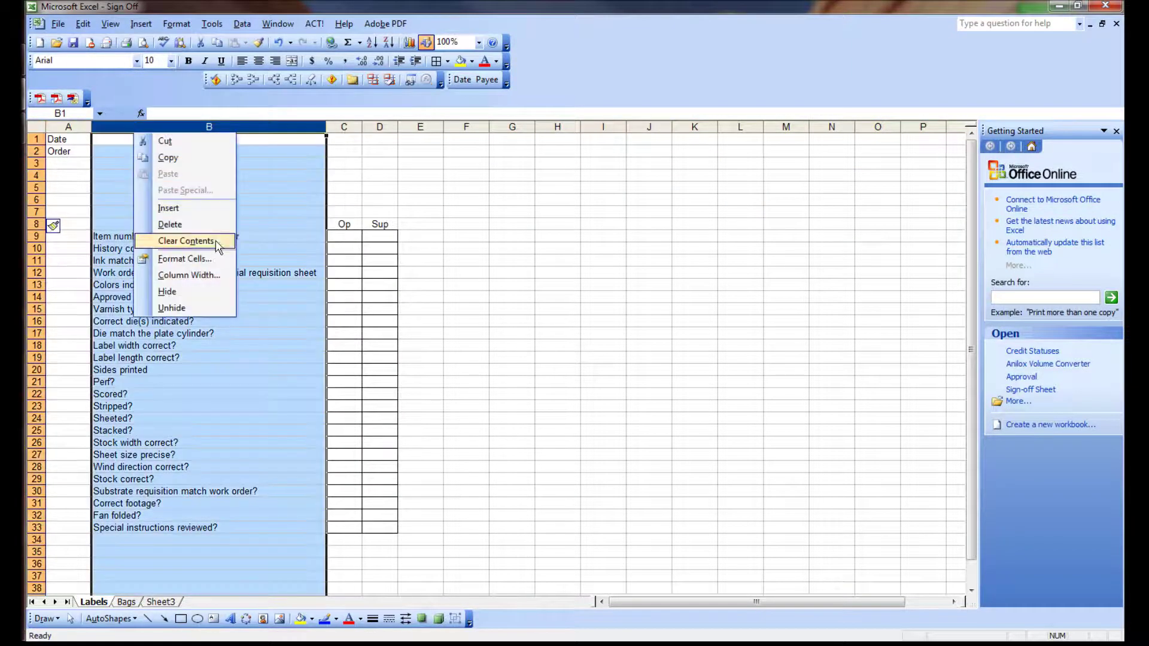
left_click(167, 205)
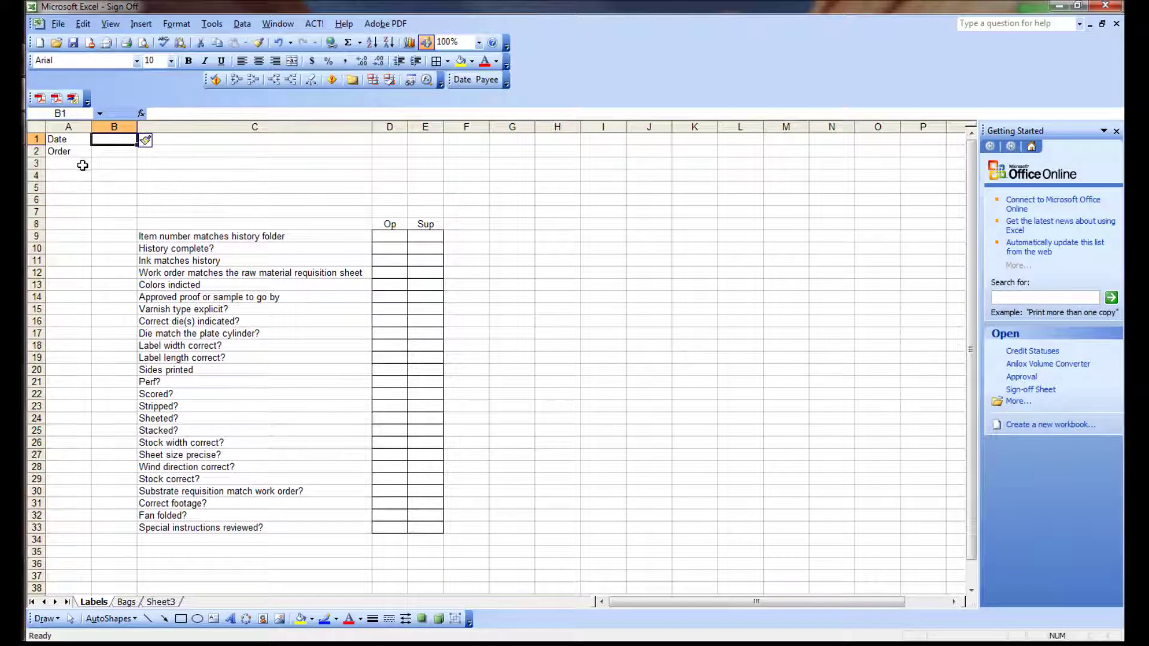
- Add Supervisor Initials and Operator Initials in A3 and A4, then autofit column A
left_click(83, 165)
type("Su")
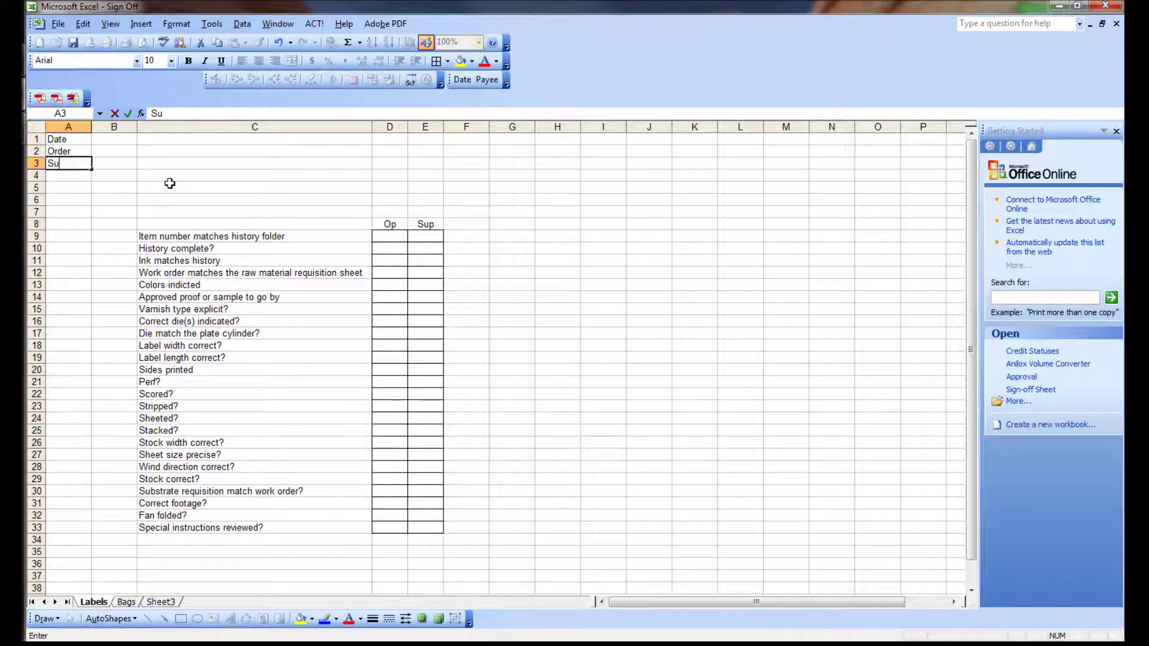
type("pervo")
type("sor Initials")
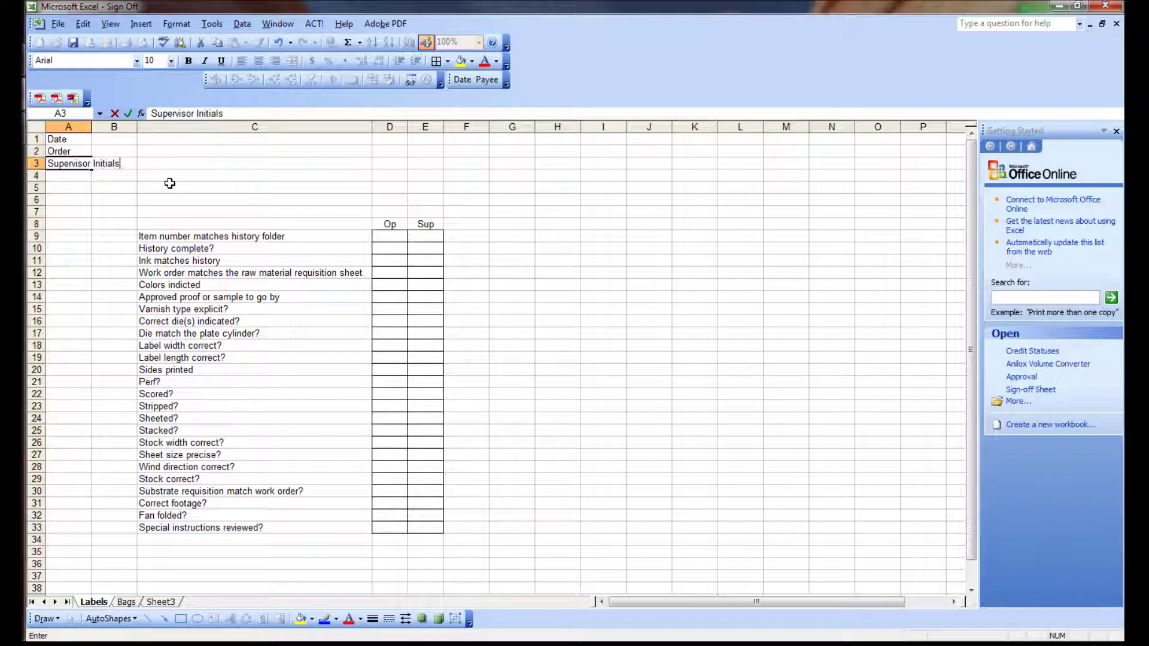
key("Return")
type("Operat")
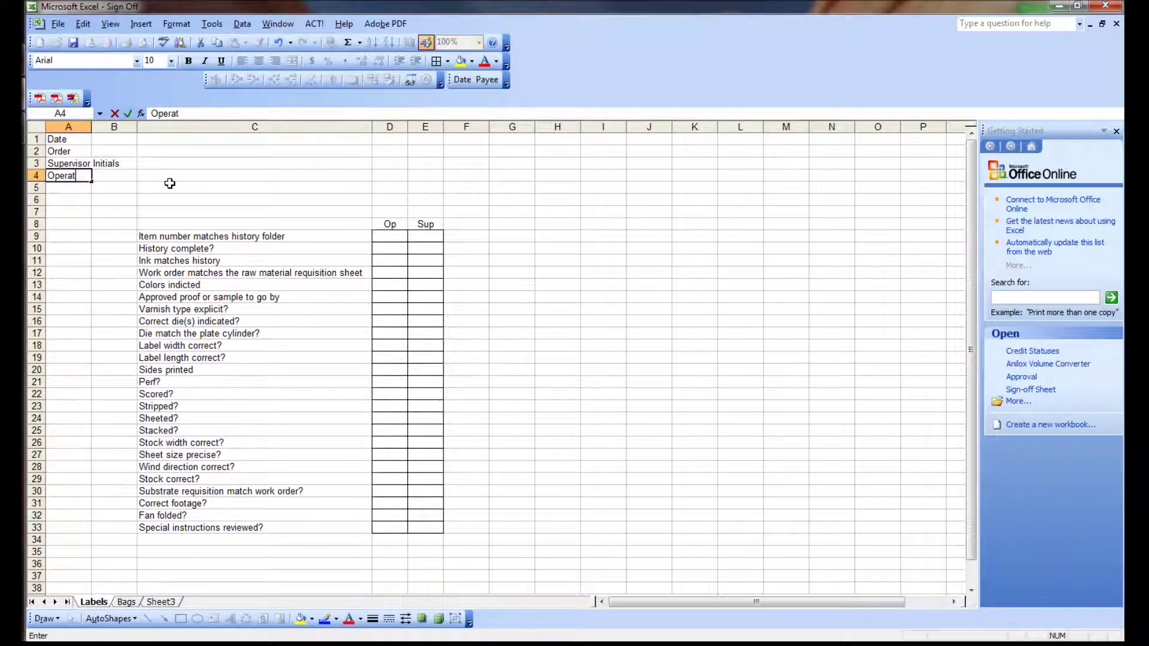
type("or Initials")
key("Return")
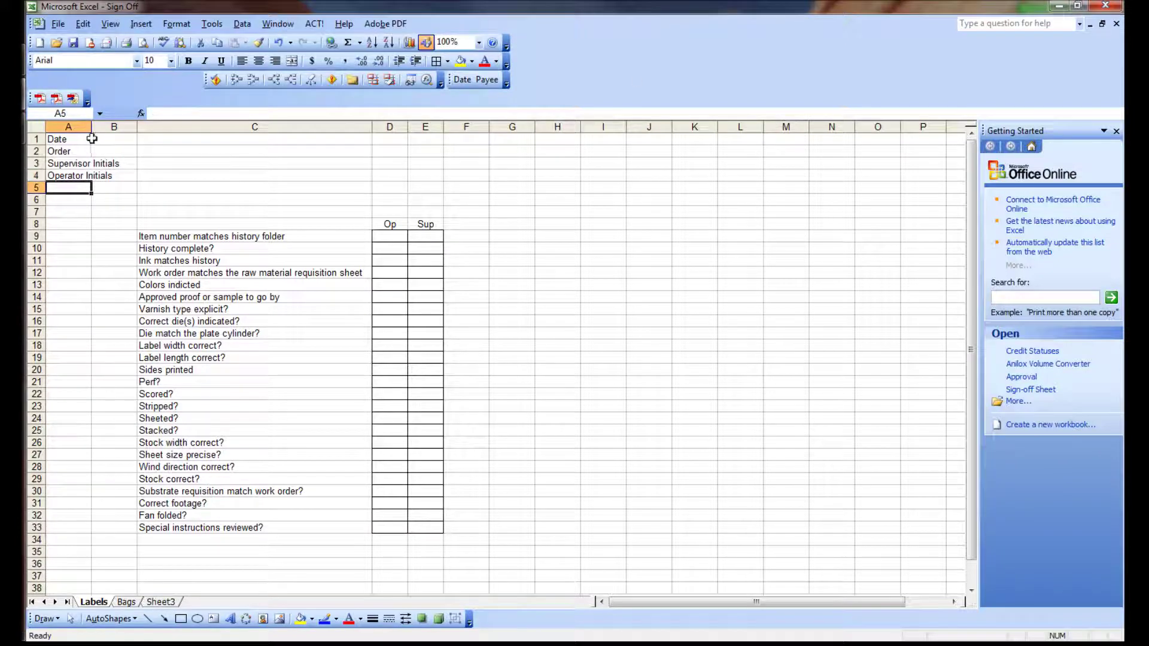
double_click(92, 127)
left_click(171, 174)
left_click(86, 186)
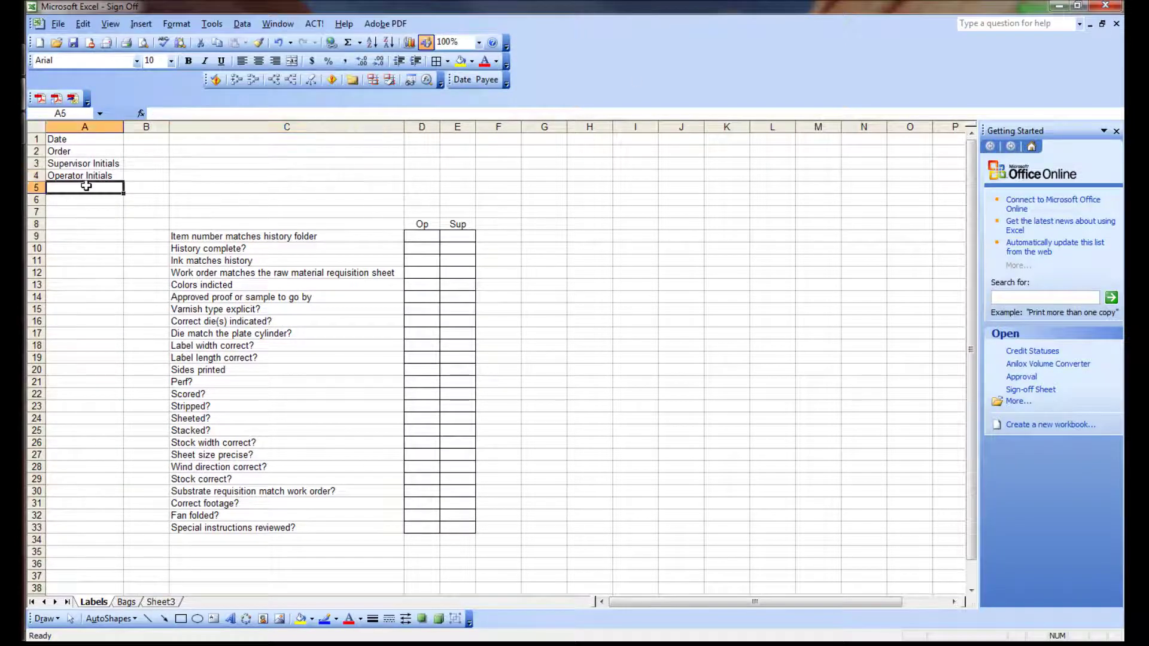
- Insert a blank row at row 2 and type the label Time in A2
right_click(36, 148)
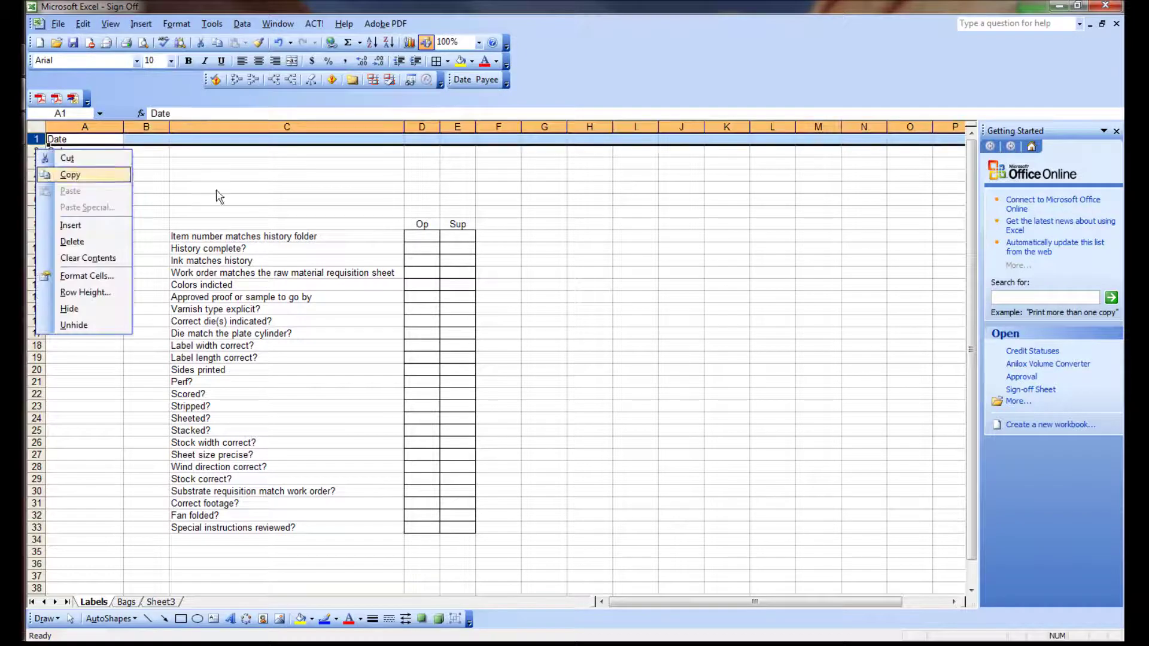
left_click(306, 227)
right_click(41, 154)
left_click(75, 230)
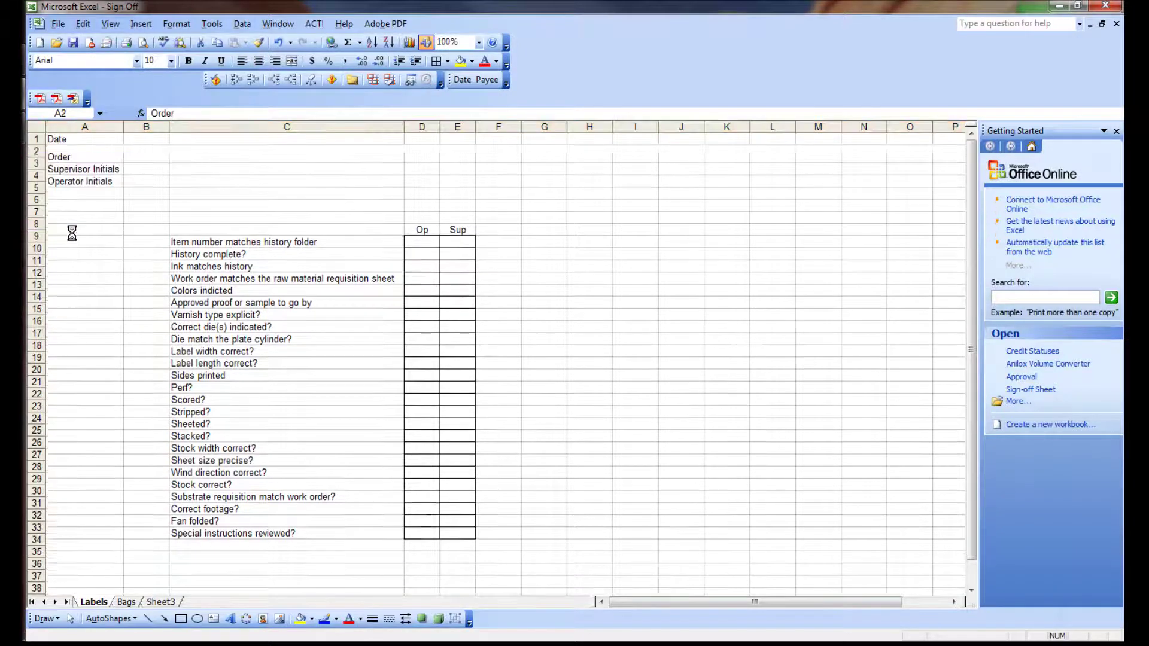
left_click(72, 235)
left_click(76, 152)
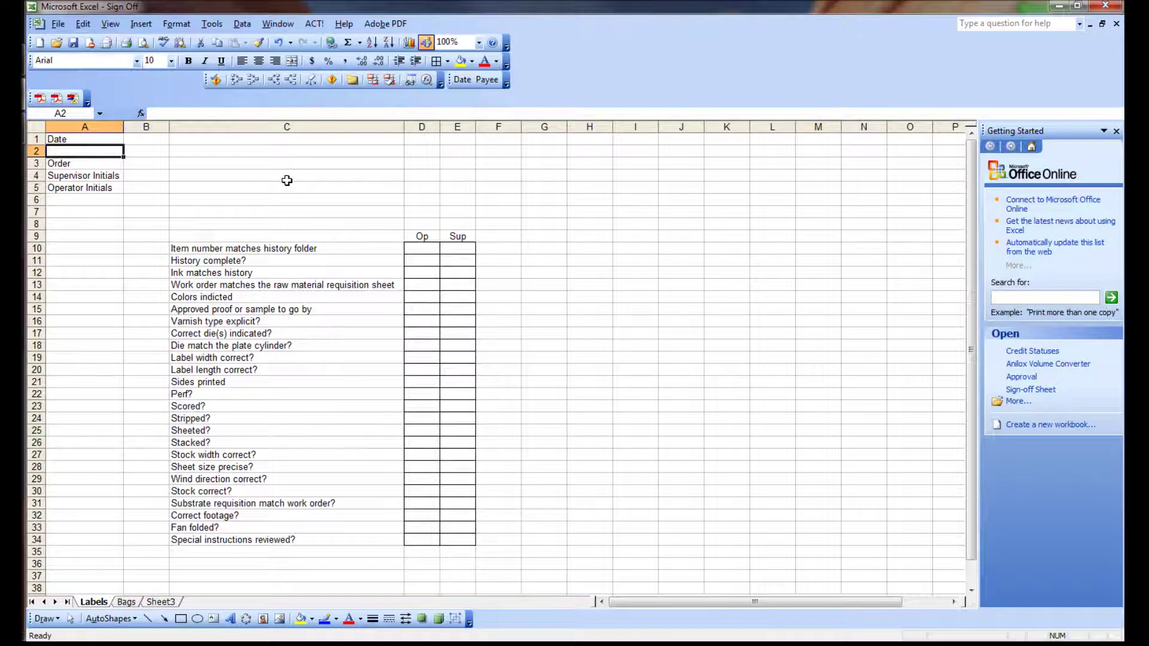
type("Time")
key("Return")
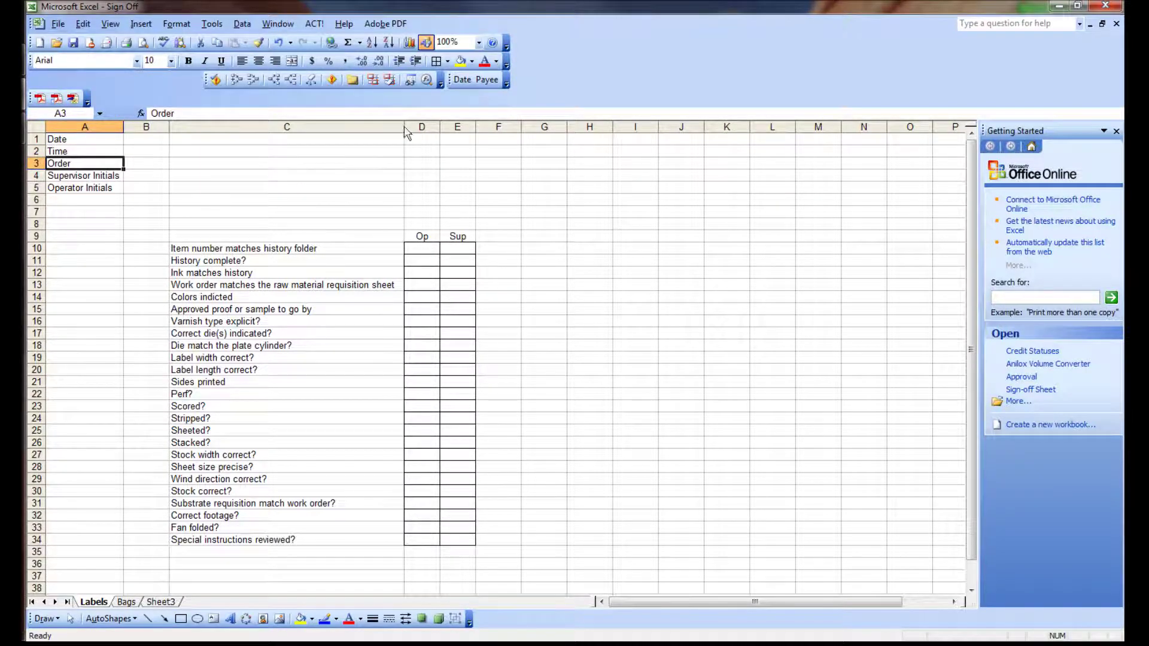
- Right-align the labels in column A
left_click(99, 125)
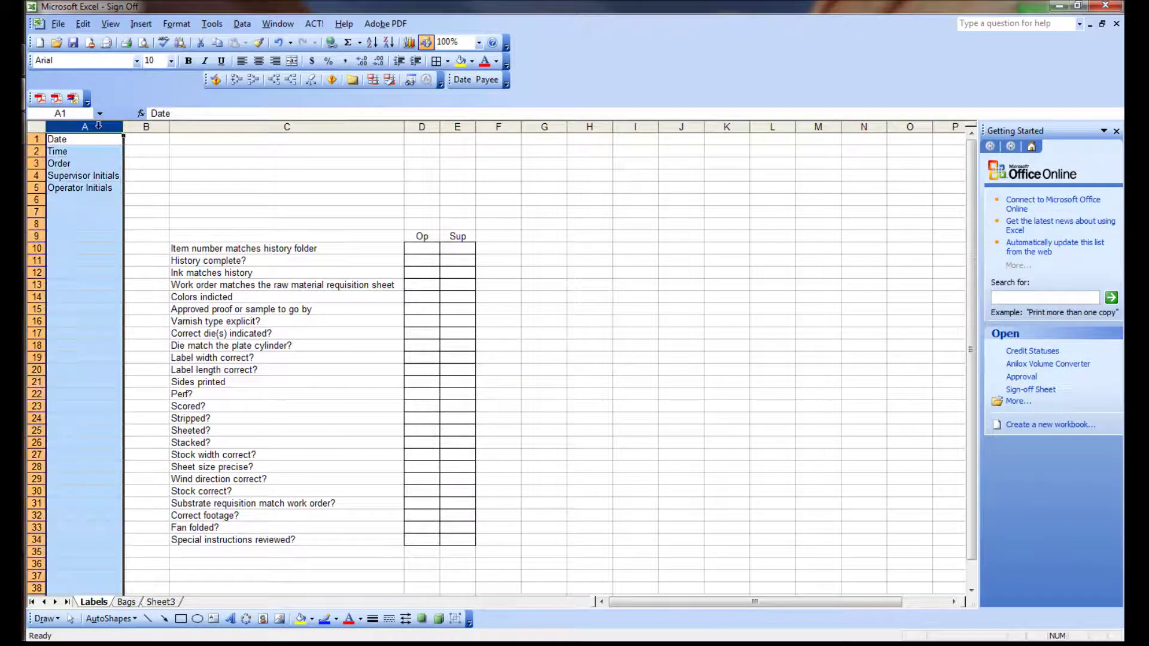
left_click(275, 61)
left_click(252, 236)
- Give B1 a bottom border and copy it down to B5
mouse_move(149, 139)
left_mouse_down()
mouse_move(153, 173)
mouse_move(152, 142)
left_mouse_up()
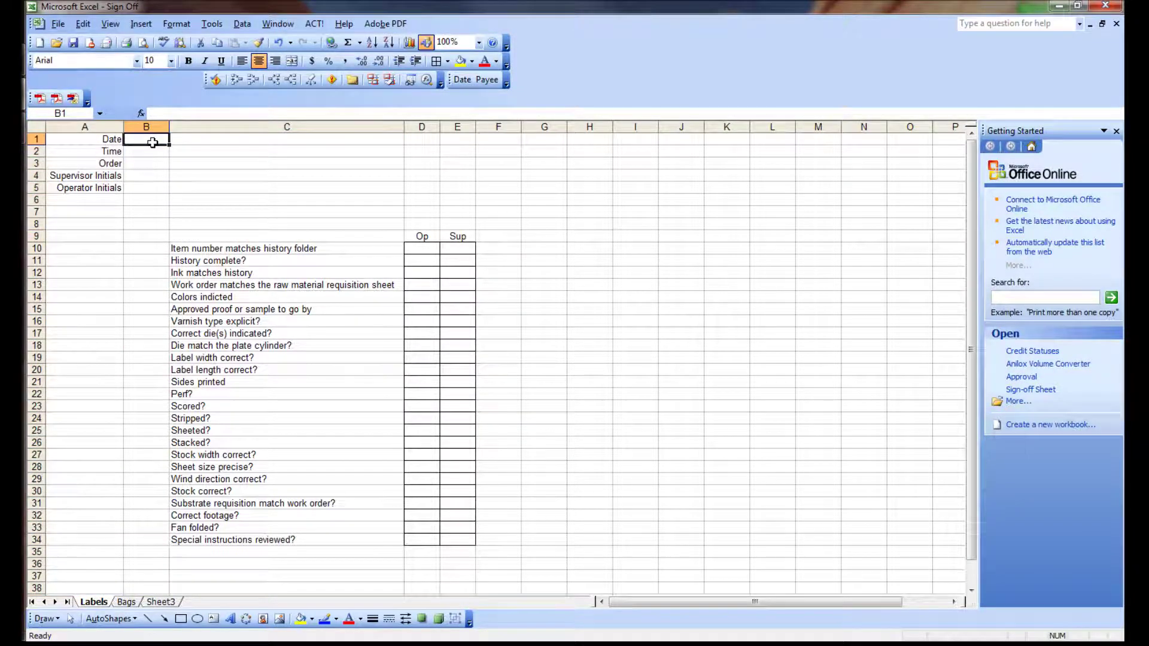
left_click(447, 61)
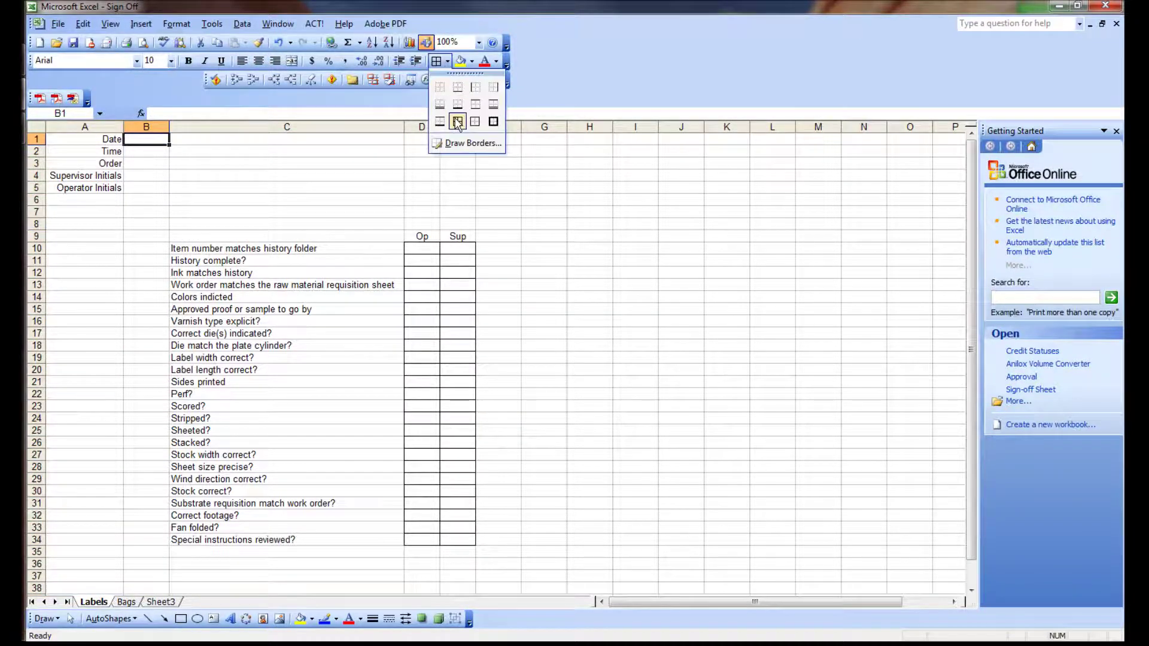
left_click(457, 87)
left_click(226, 163)
left_click(152, 136)
left_click_drag(169, 145, 168, 195)
left_click(190, 188)
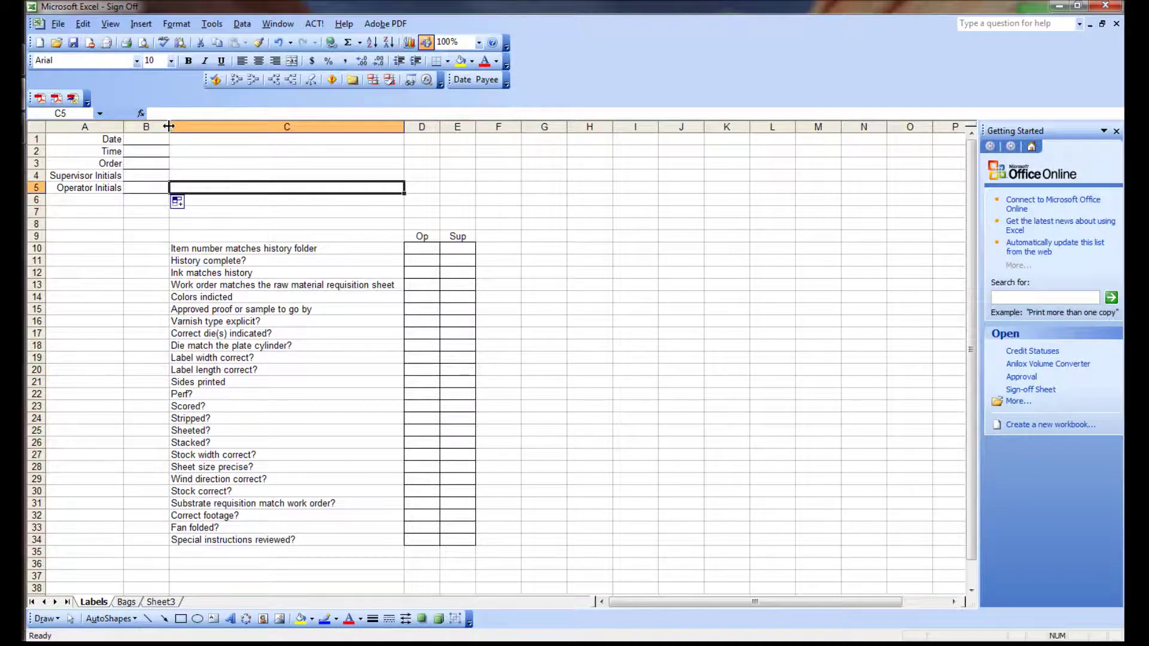
- Widen column B and make rows 1 to 5 taller
left_click_drag(168, 126, 199, 127)
left_click(251, 174)
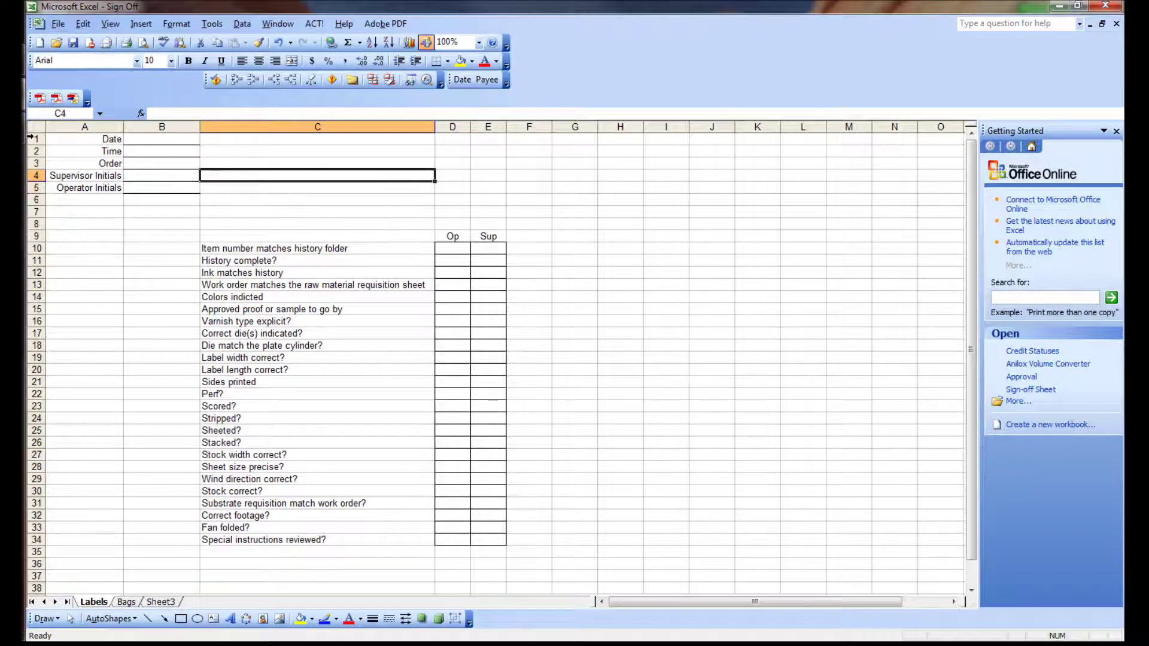
left_click_drag(30, 138, 34, 199)
left_click(173, 243)
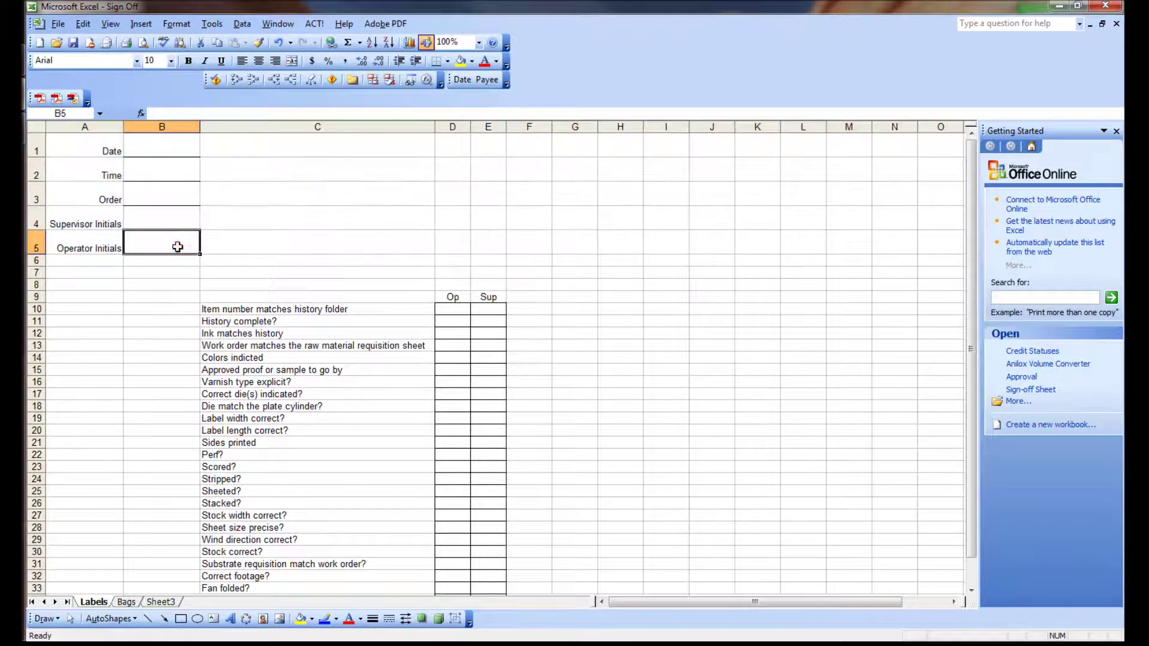
left_click(144, 42)
left_click(610, 295)
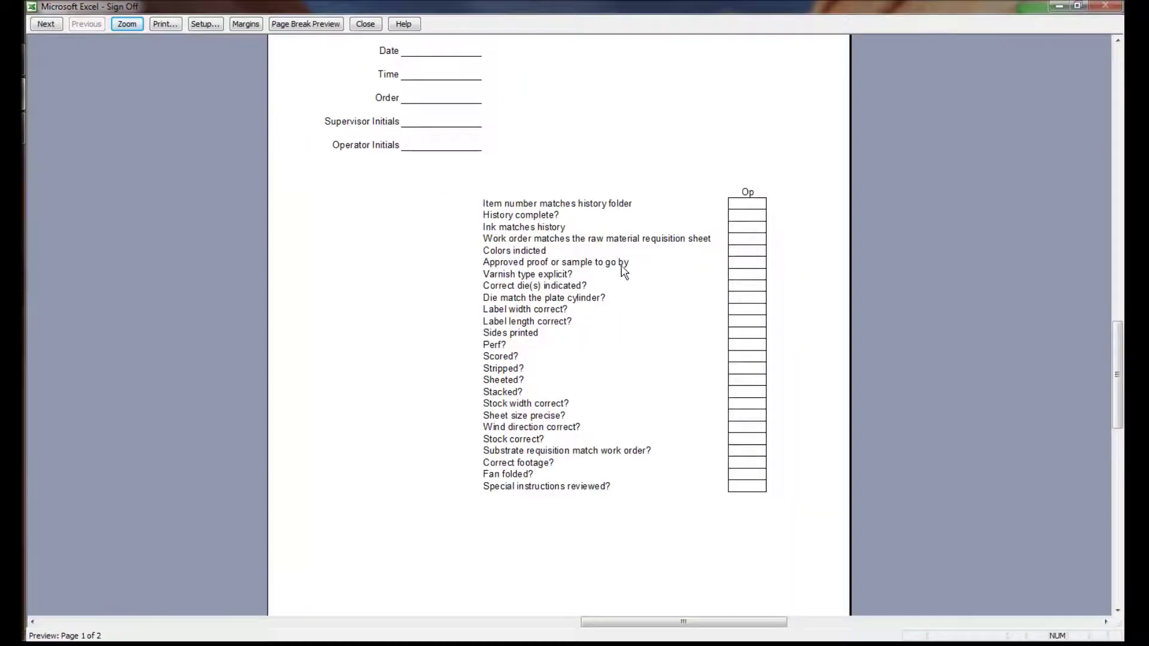
left_click(658, 144)
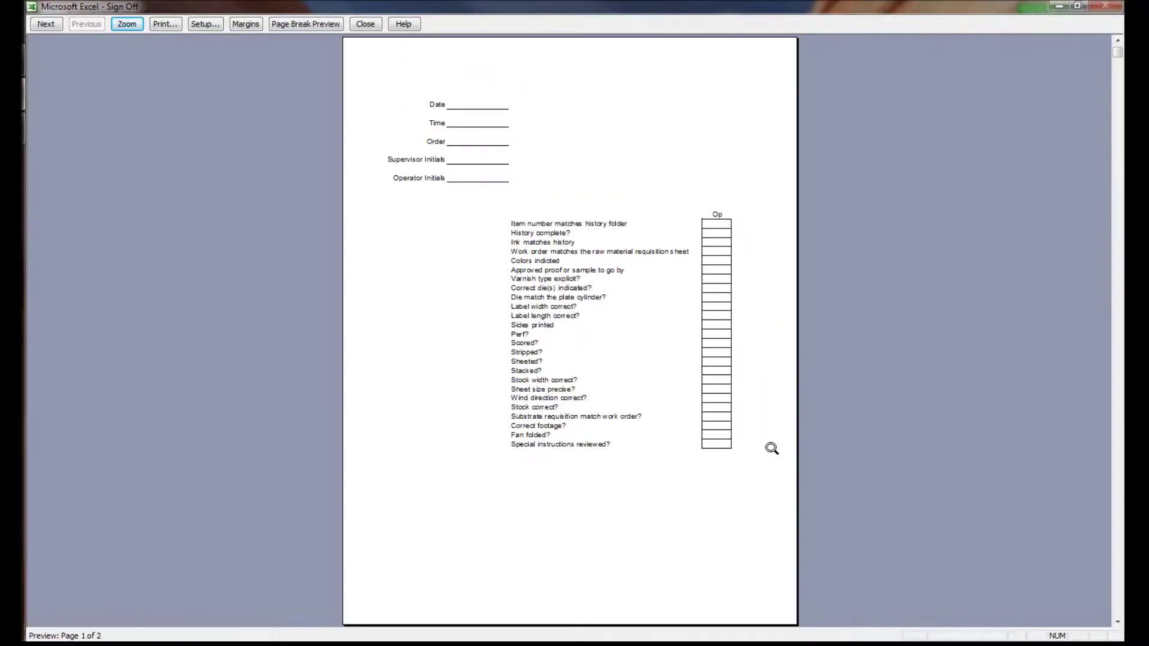
left_click(472, 154)
left_click(363, 26)
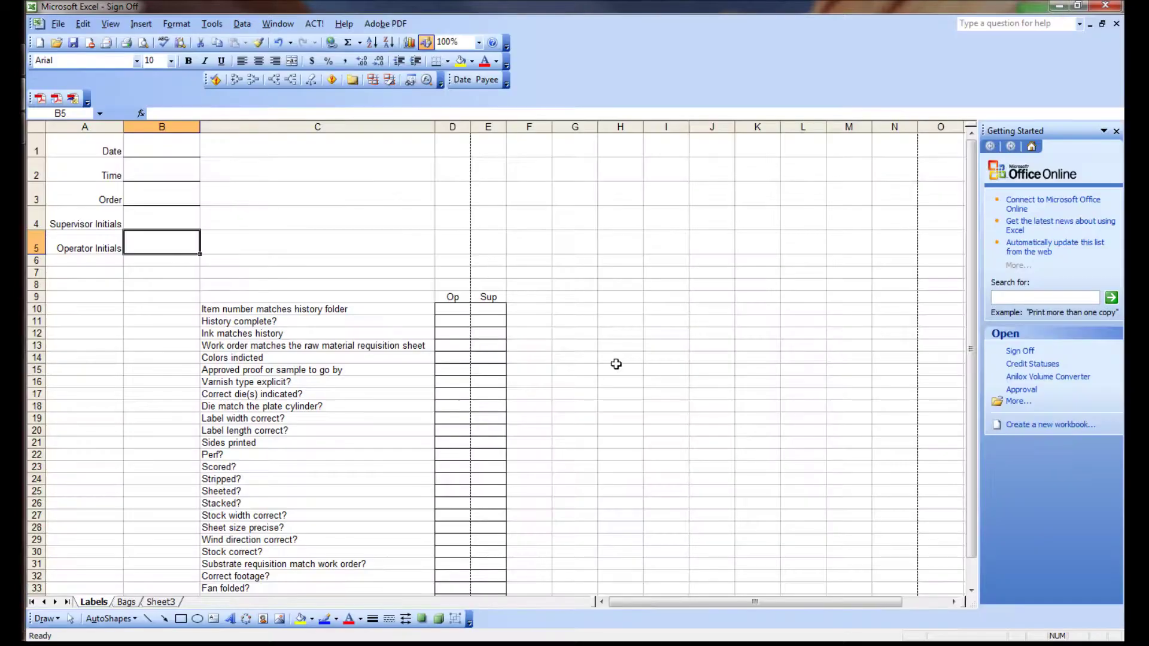
left_click(617, 362)
scroll(619, 338, "down", 3)
scroll(574, 293, "up", 3)
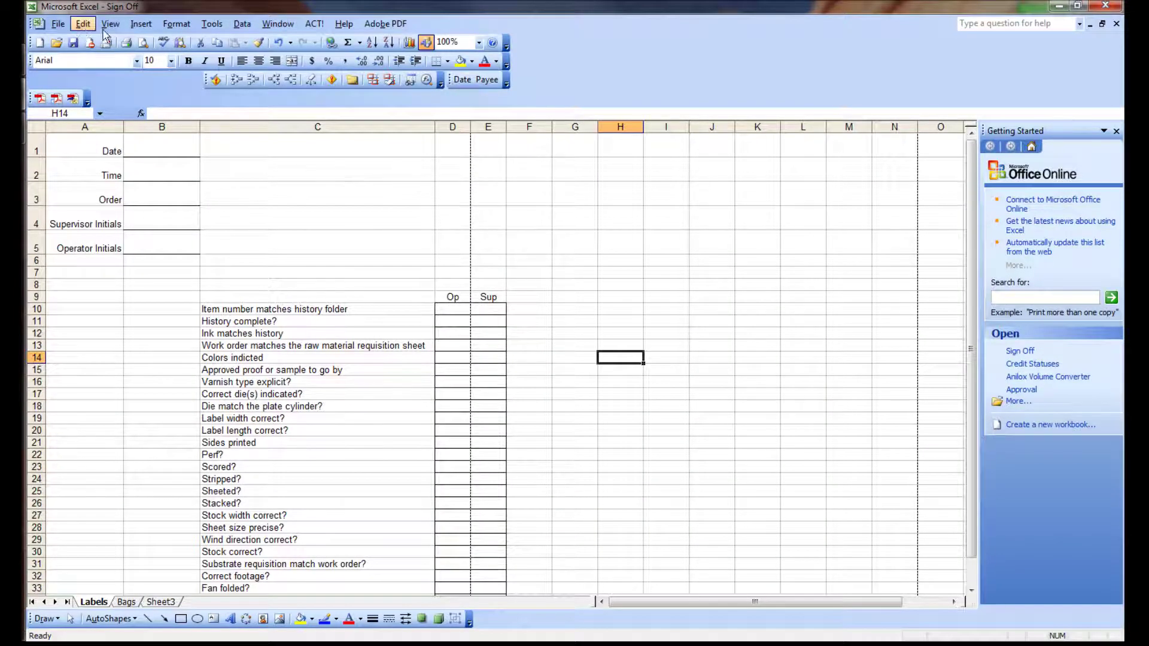
- Set Page Setup to fit the sheet on one page and check it in Print Preview
left_click(58, 24)
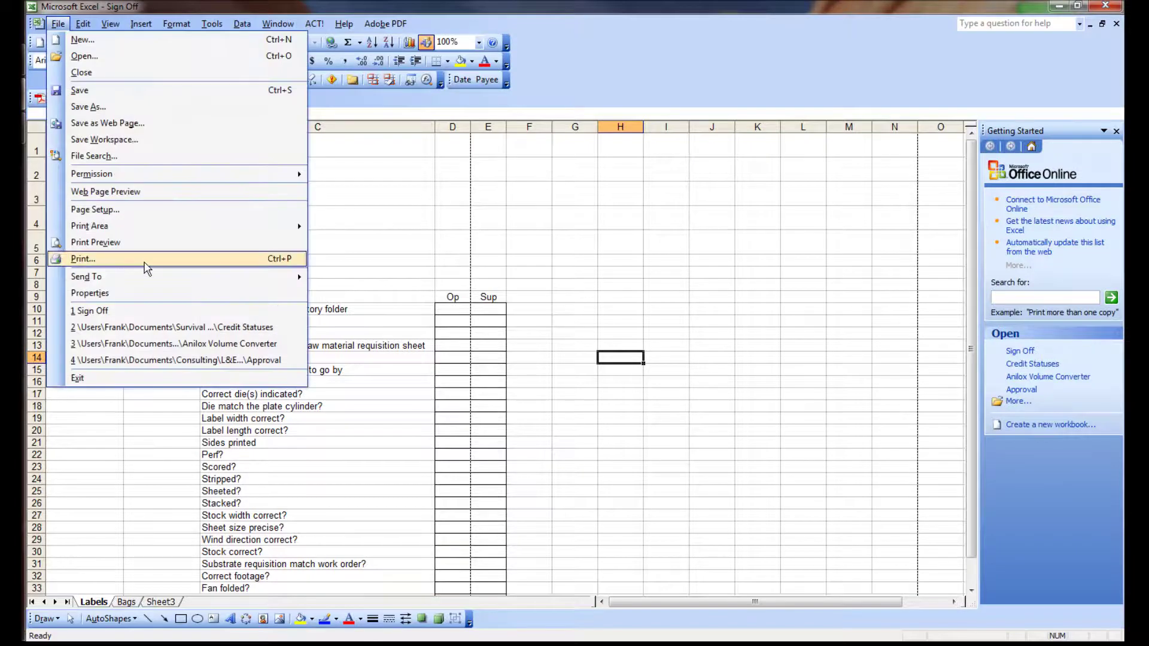
left_click(152, 210)
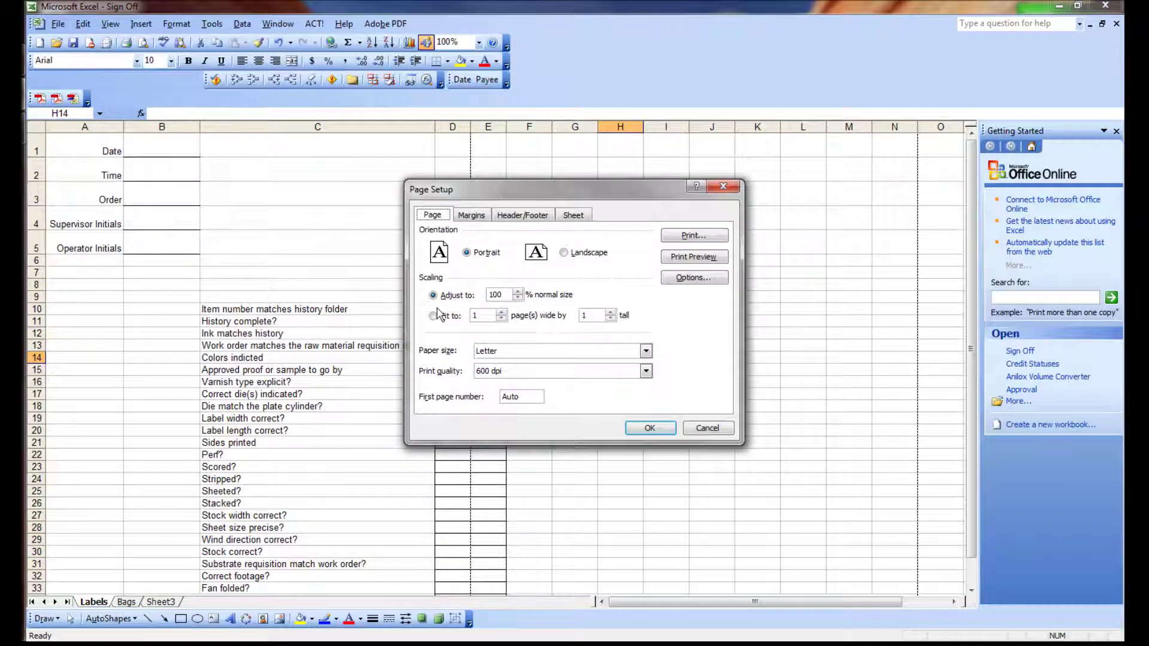
left_click(433, 316)
left_click(649, 428)
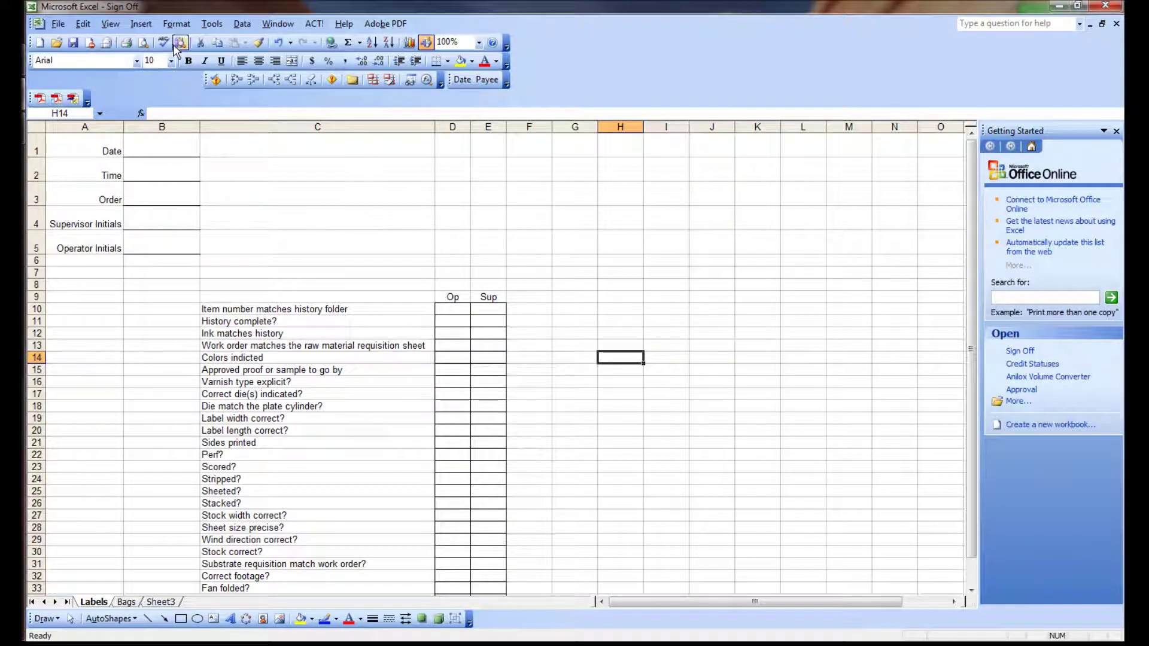
left_click(143, 43)
left_click(724, 299)
scroll(724, 299, "up", 6)
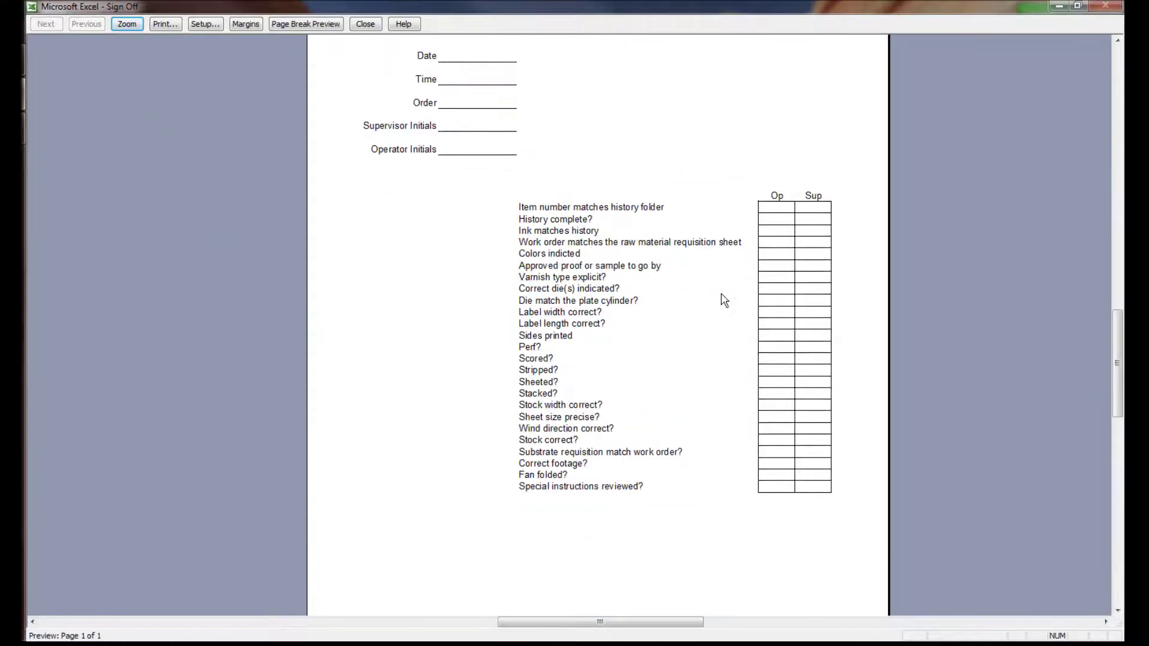
scroll(707, 293, "down", 1)
scroll(692, 287, "up", 2)
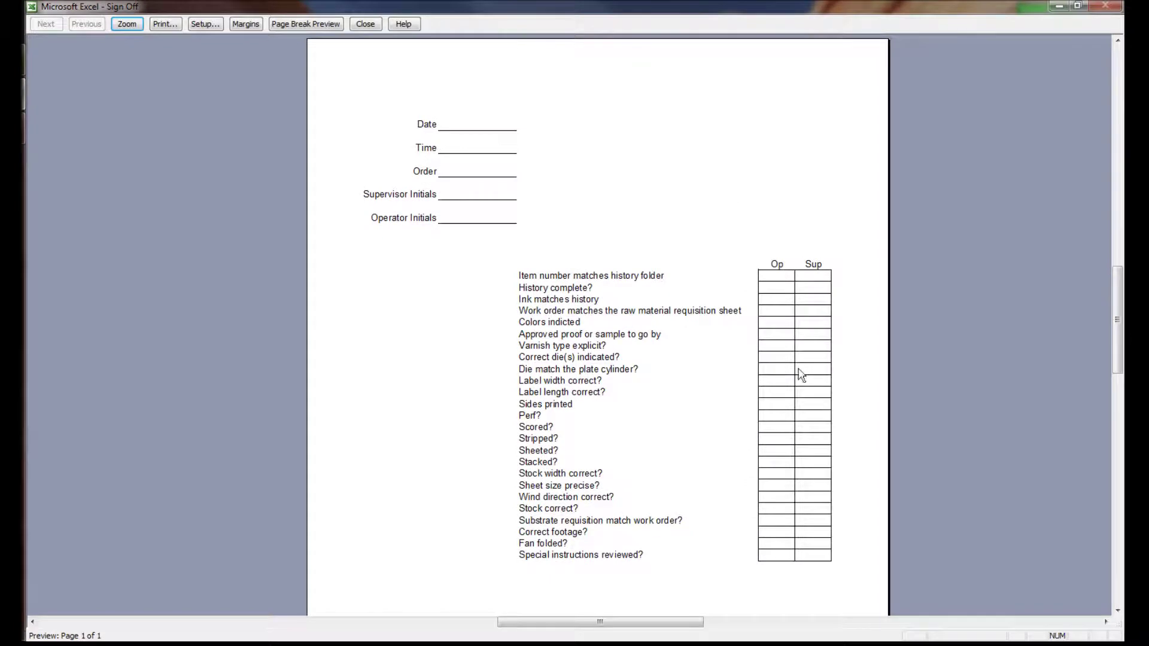
left_click(366, 24)
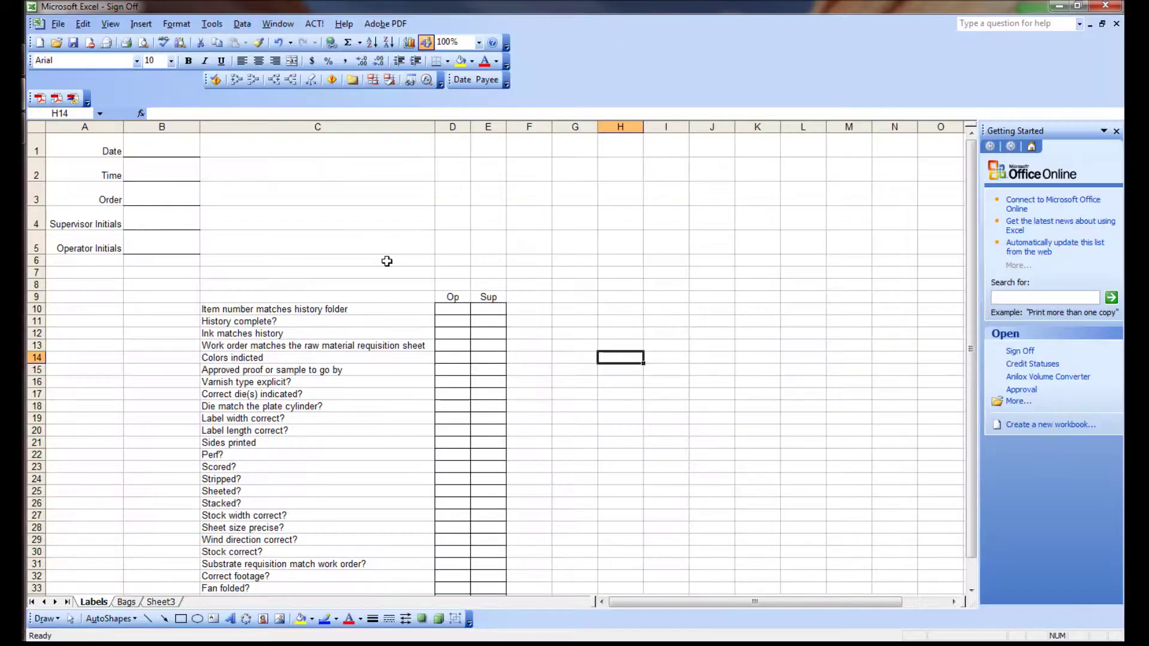
- Choose Labels as the page header and confirm it in Print Preview
left_click(58, 24)
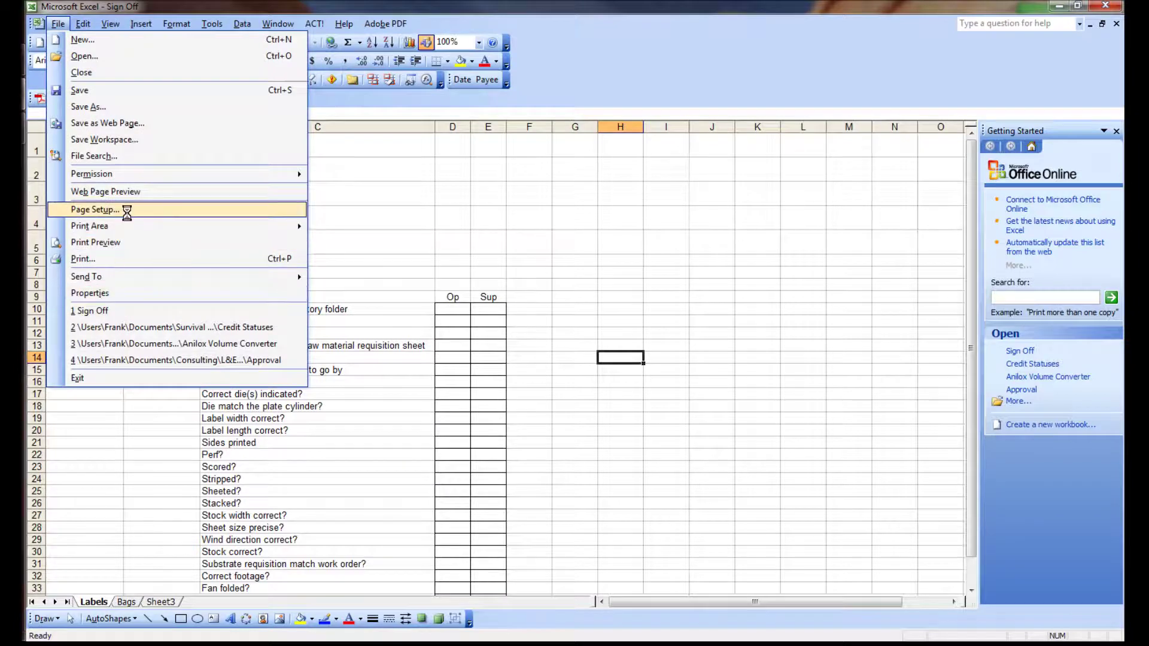
left_click(532, 217)
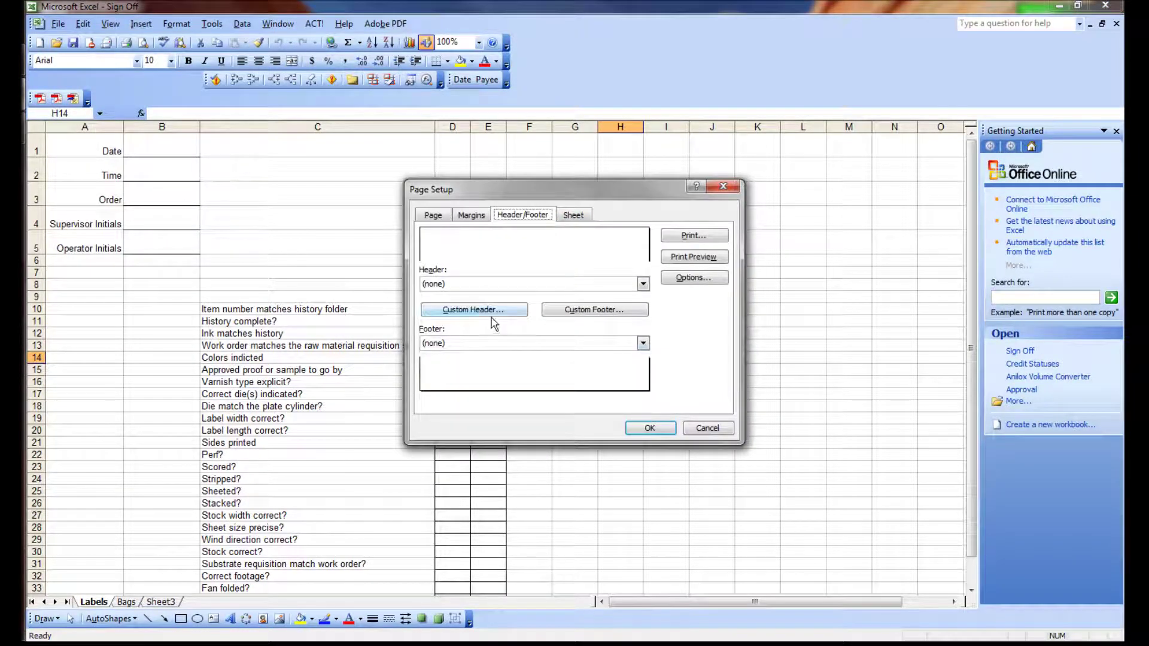
left_click(591, 281)
left_click(642, 283)
left_click(510, 285)
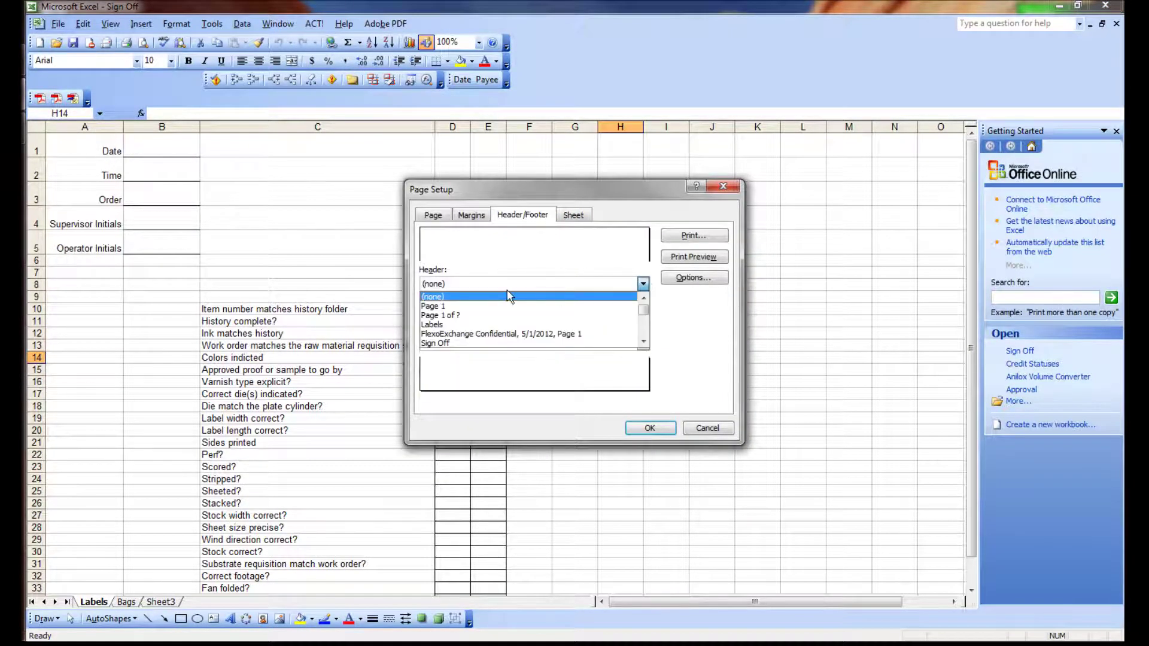
left_click(460, 324)
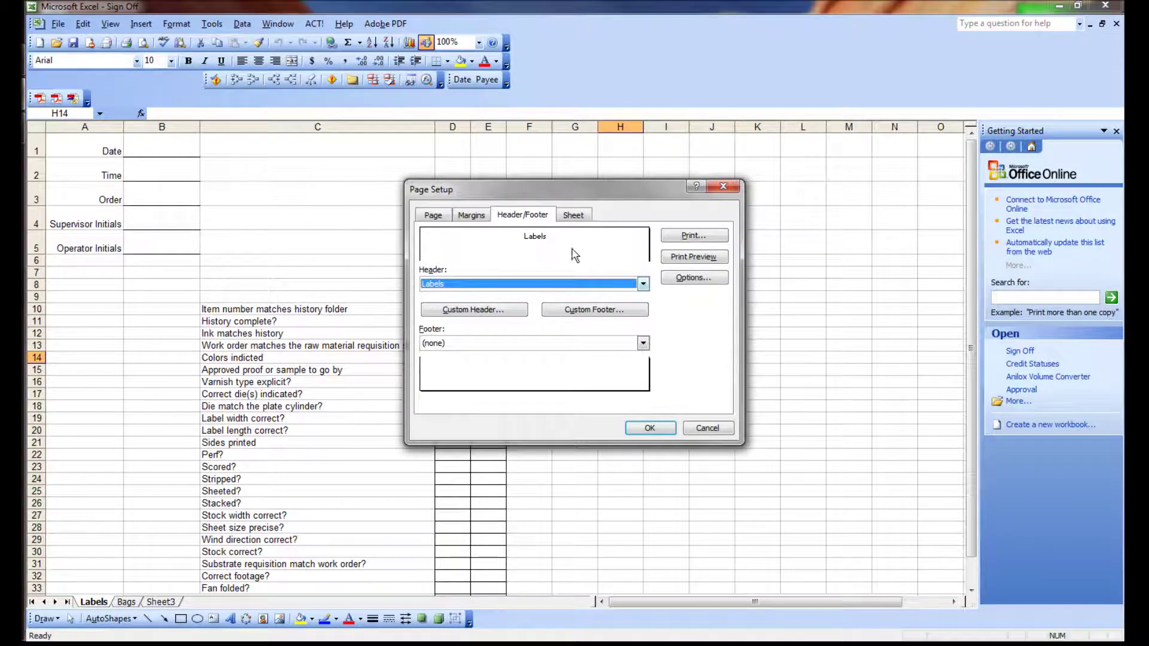
left_click(653, 427)
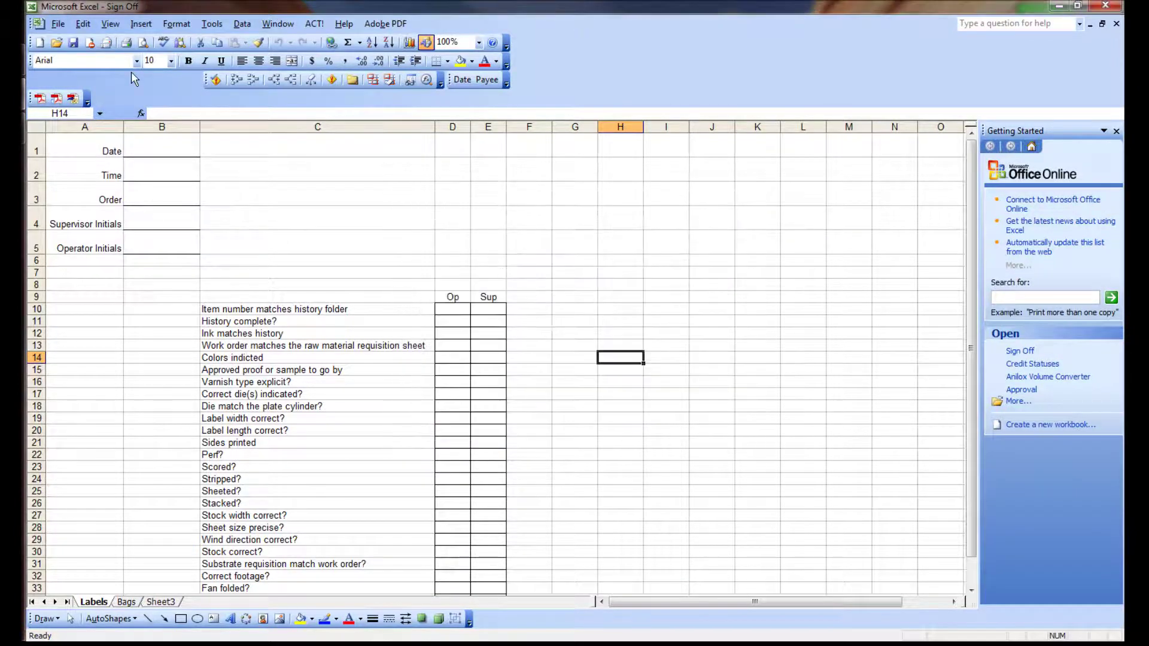
left_click(147, 49)
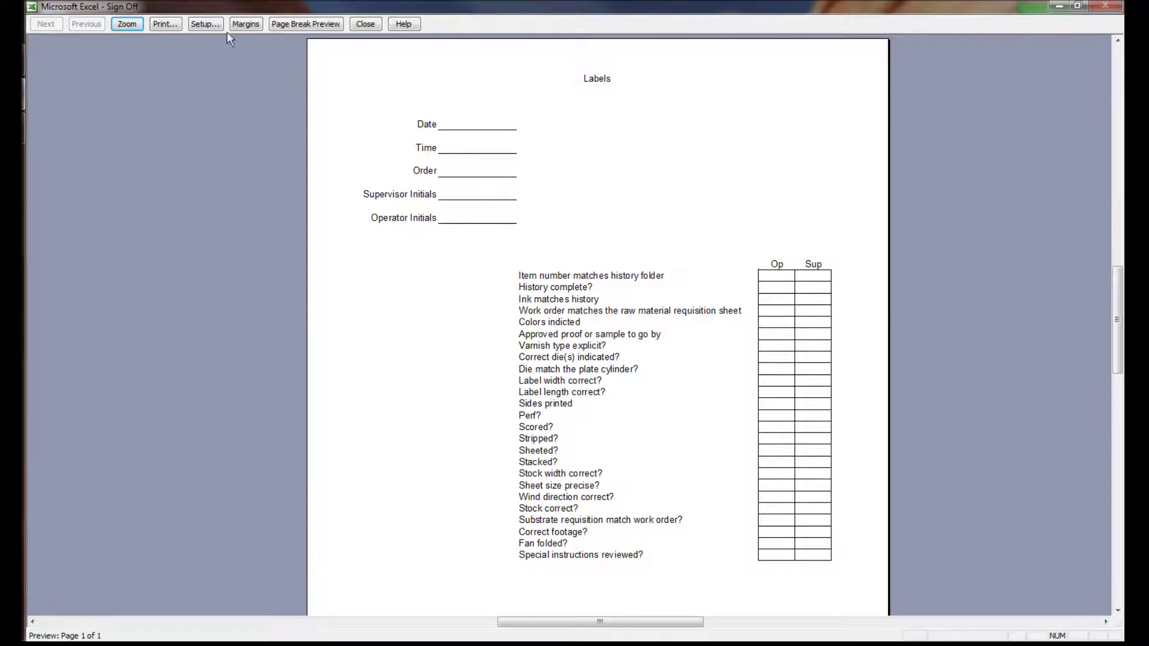
left_click(366, 24)
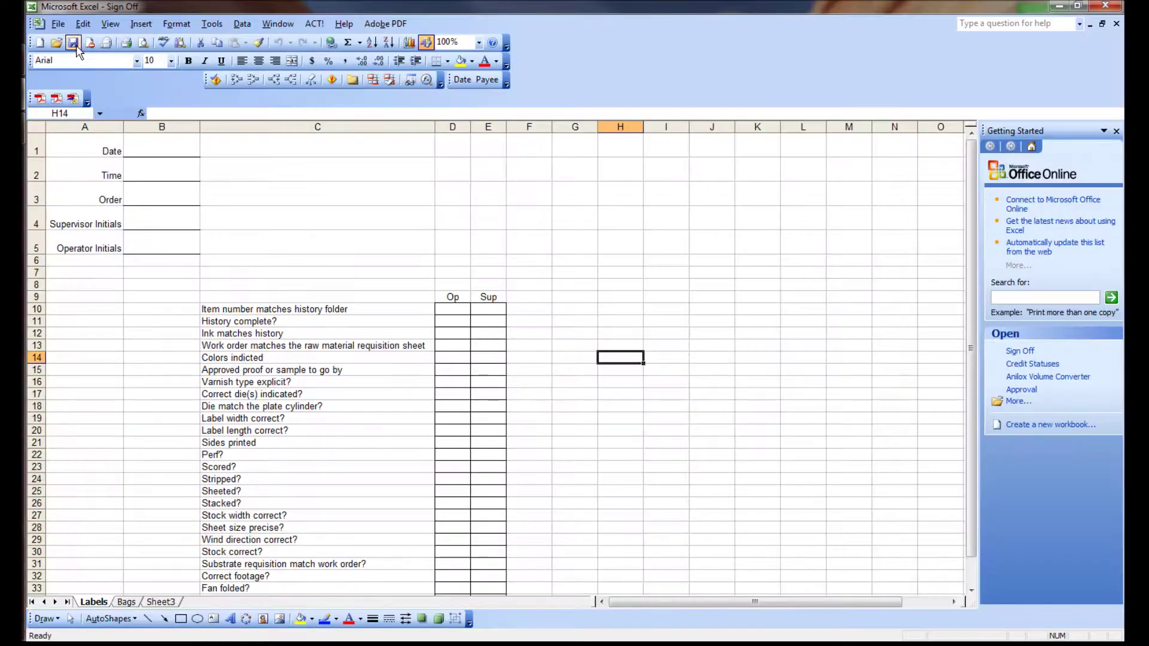
- Uncheck Gridlines on the View tab of Tools > Options
scroll(379, 307, "down", 4)
scroll(289, 271, "up", 4)
scroll(290, 272, "down", 4)
scroll(639, 374, "up", 4)
left_click(210, 24)
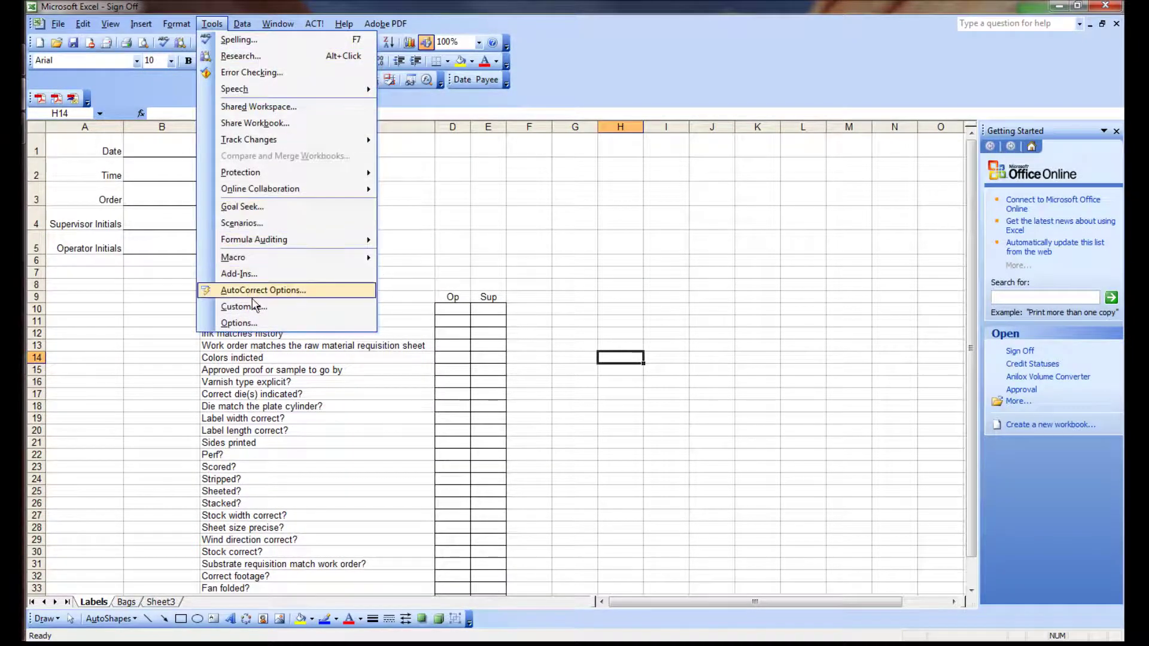
left_click(239, 323)
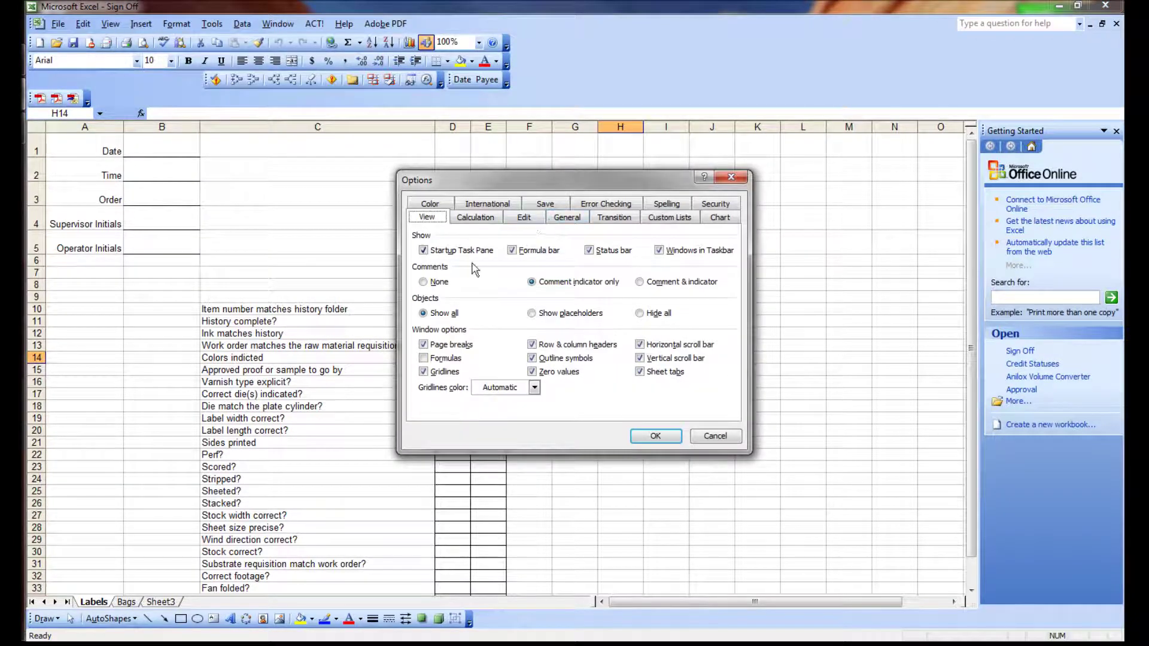
left_click(424, 371)
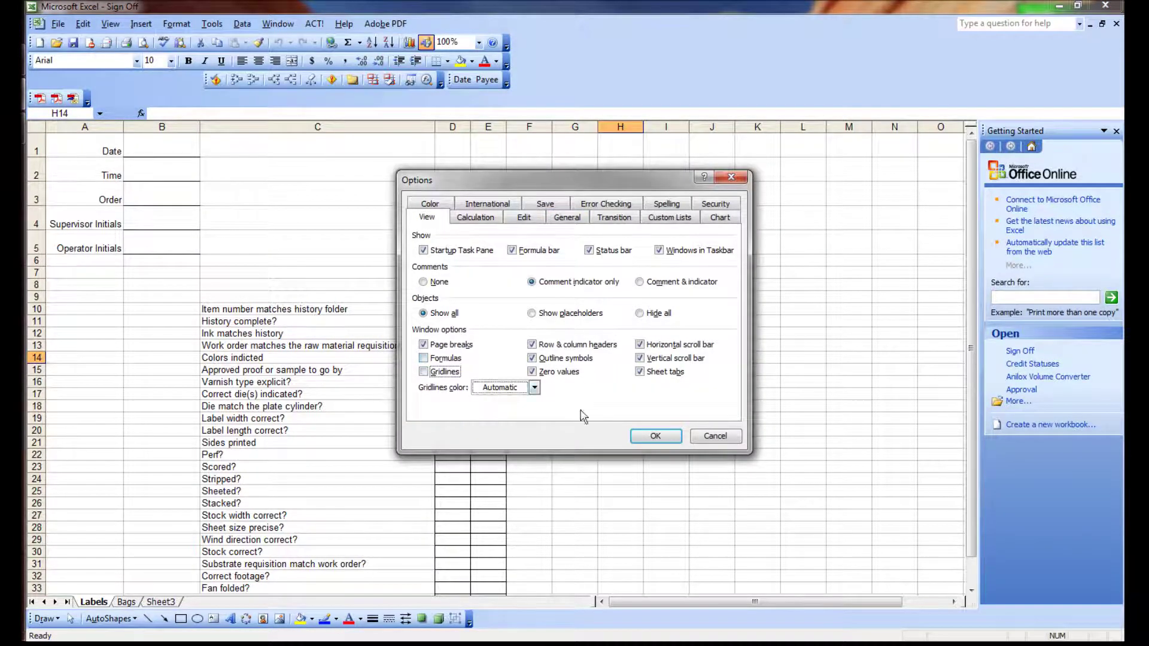
left_click(652, 435)
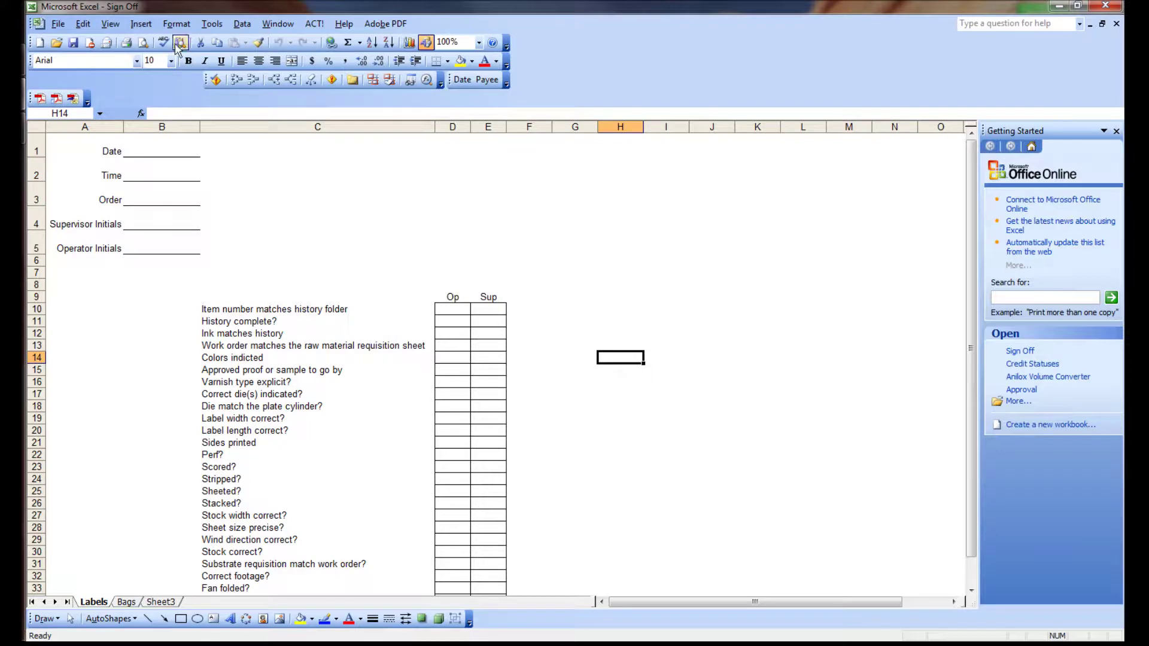
scroll(383, 251, "down", 4)
scroll(413, 264, "up", 4)
scroll(419, 323, "down", 1)
- Look through the checklist items, ending on Stock correct? in row 30
left_click(274, 241)
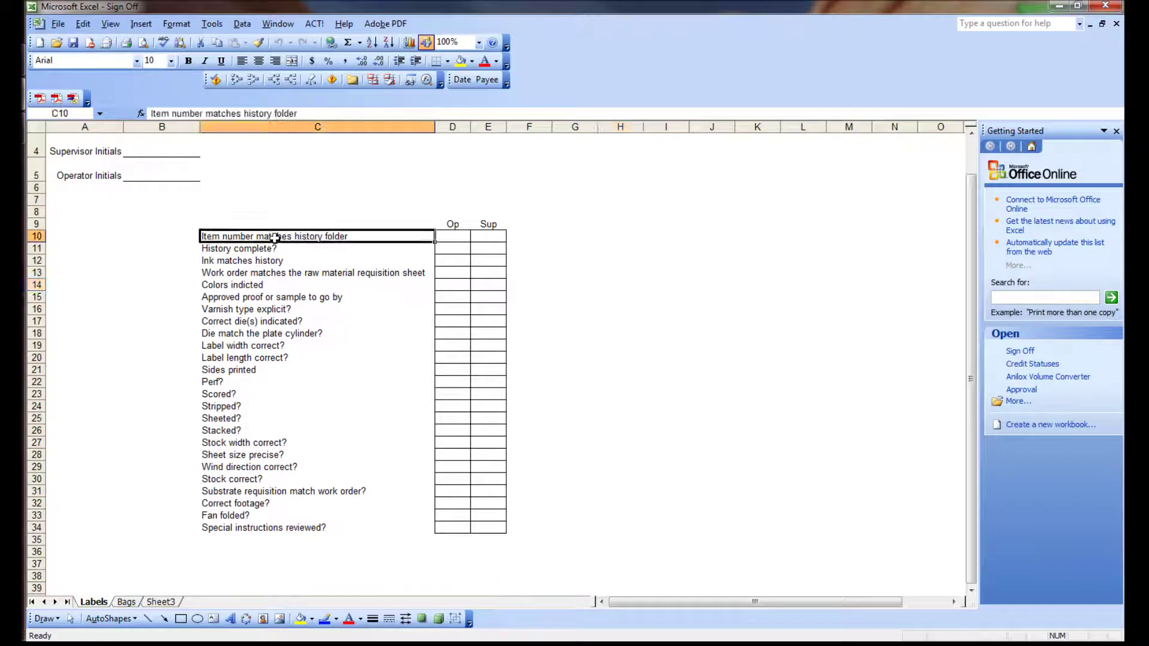
left_click(267, 261)
left_click(278, 246)
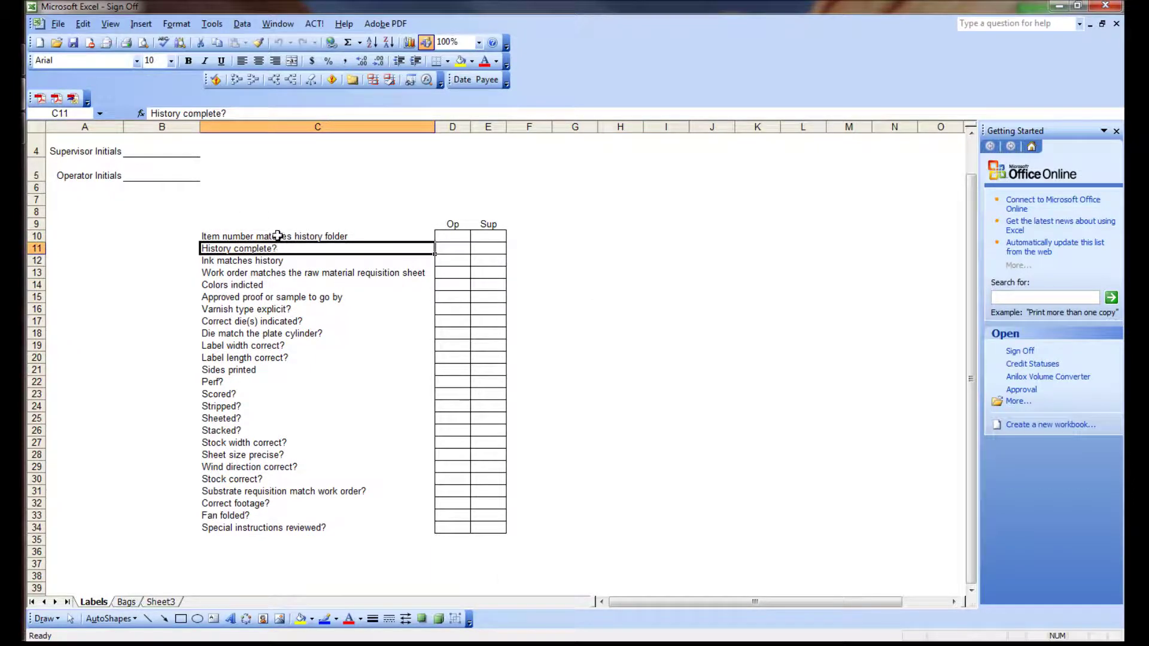
left_click(277, 237)
left_click(246, 373)
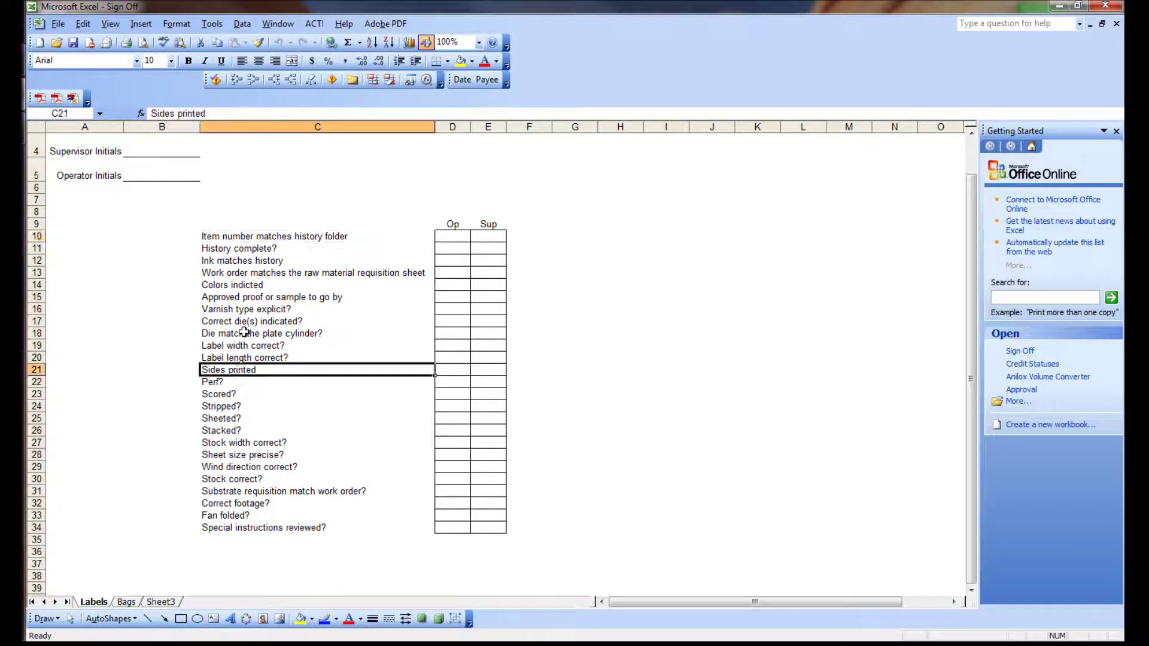
left_click(254, 237)
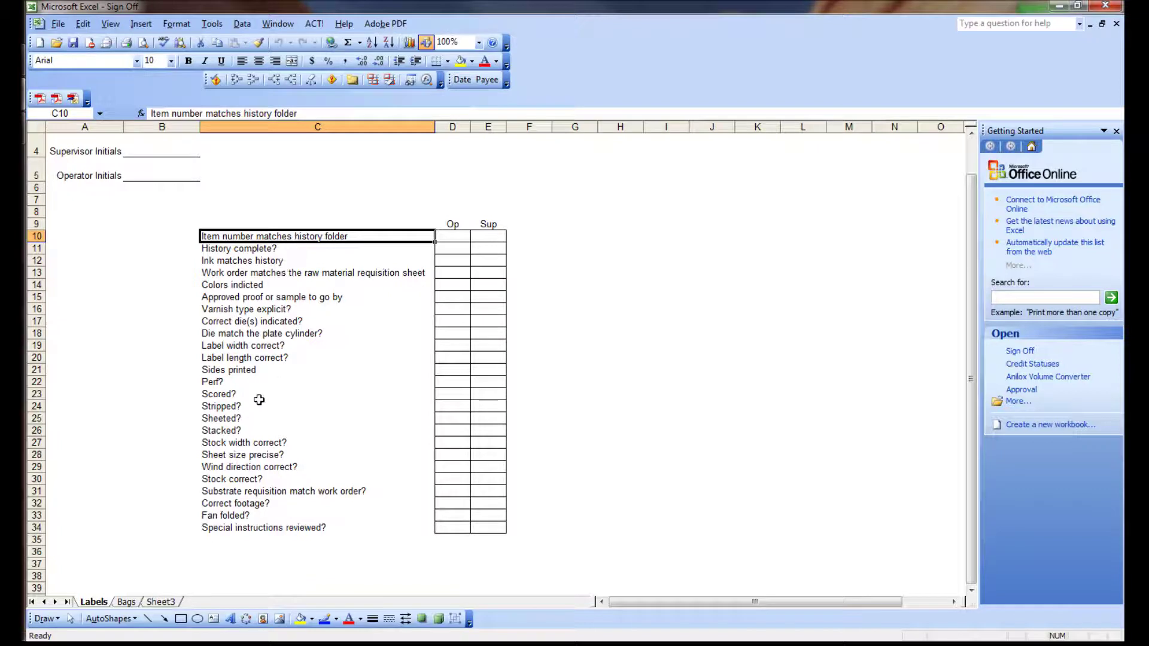
left_click(241, 443)
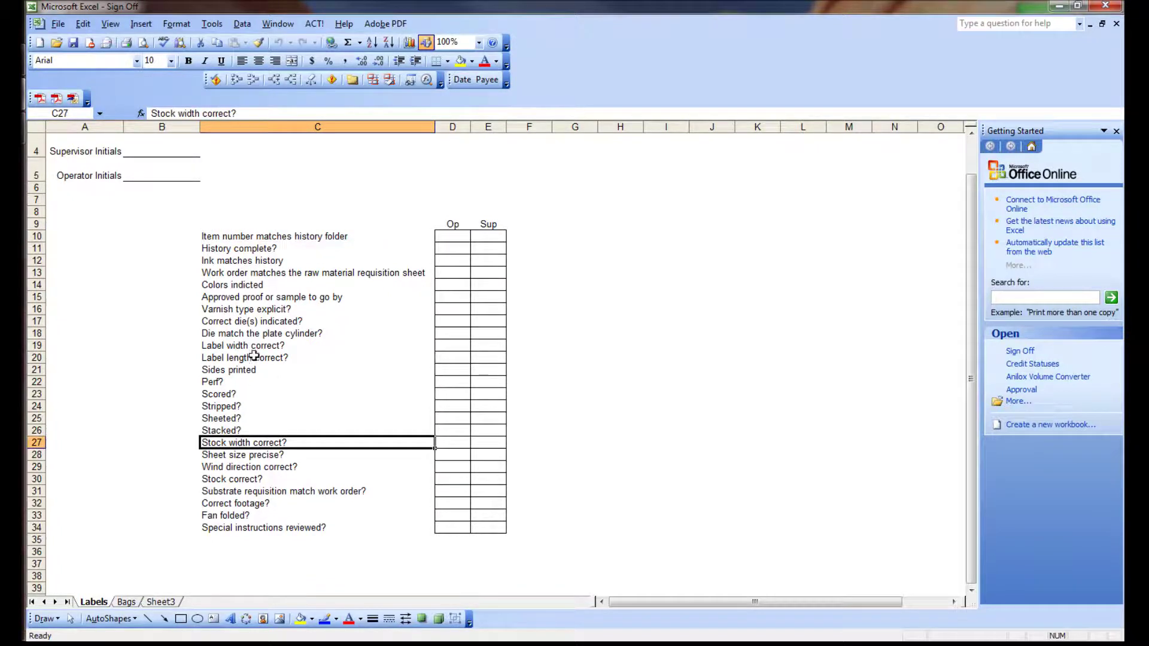
left_click(258, 479)
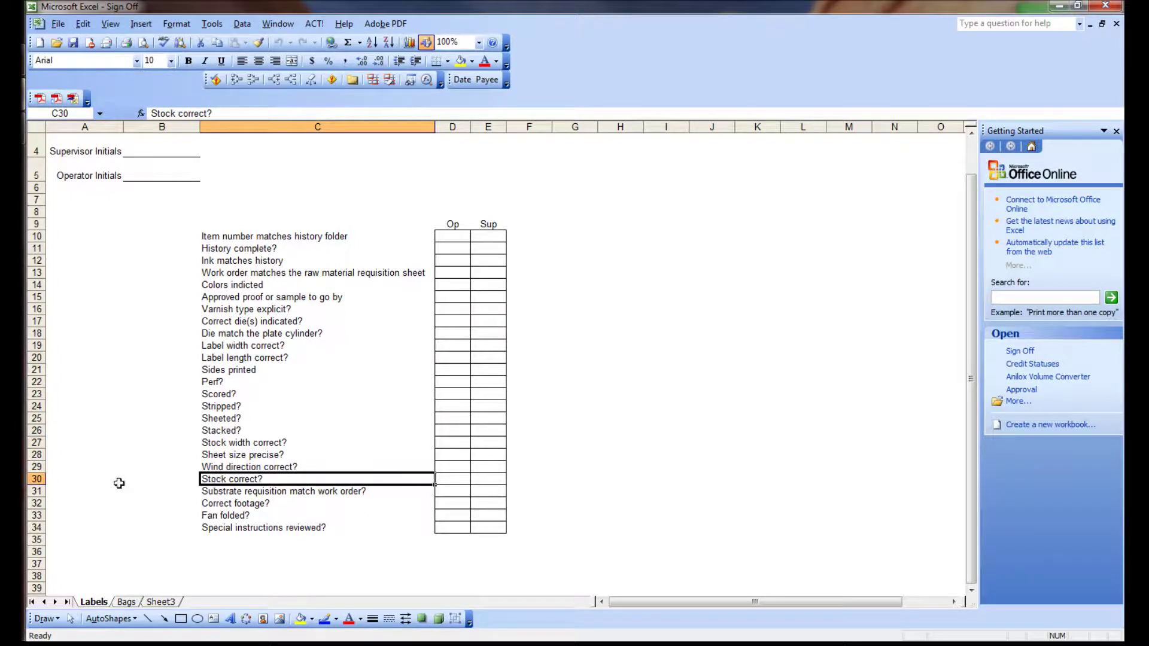
- Cut the Stock correct? row and insert it at row 12, below History complete?
right_click(32, 479)
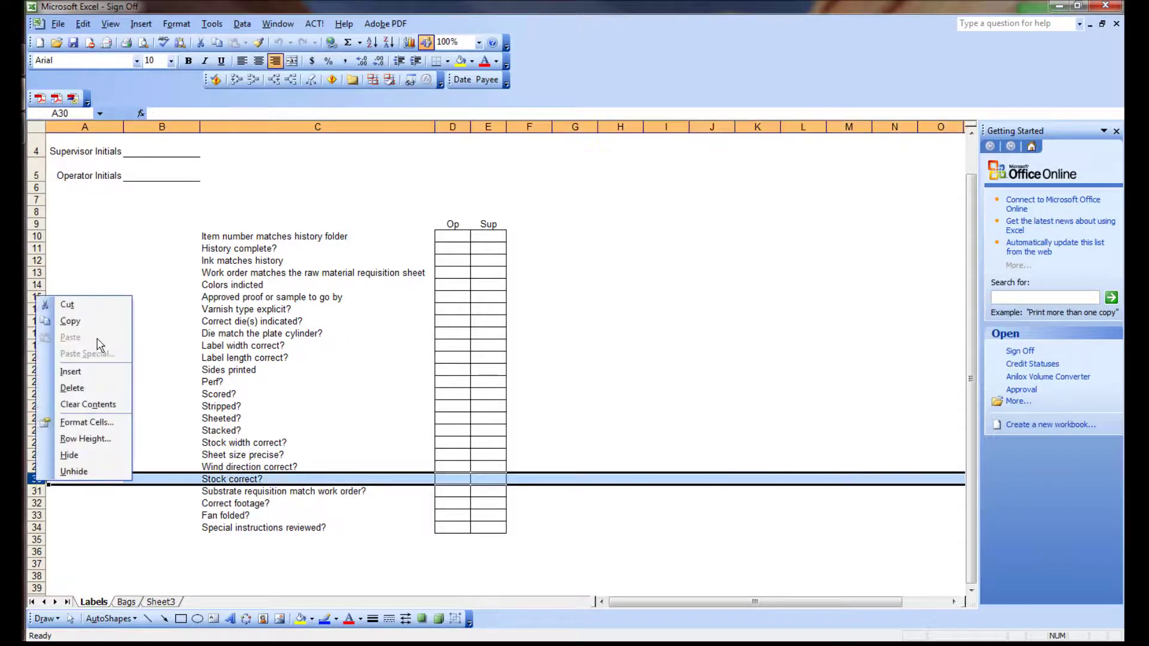
left_click(90, 302)
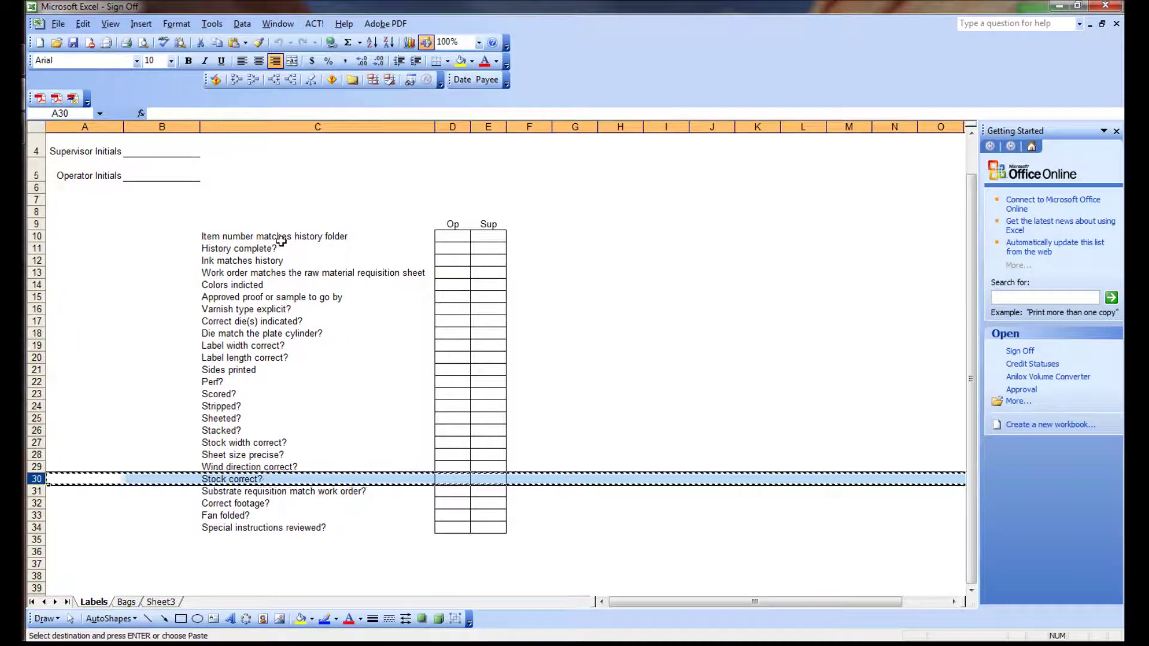
right_click(37, 260)
left_click(105, 338)
left_click(297, 315)
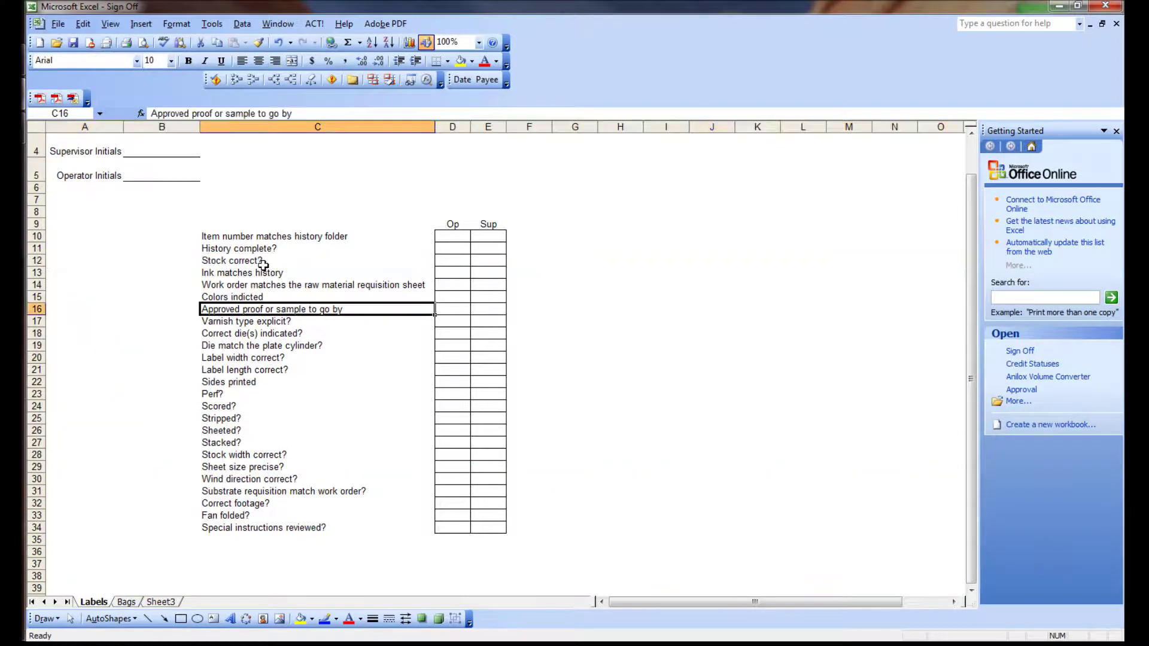
left_click(263, 264)
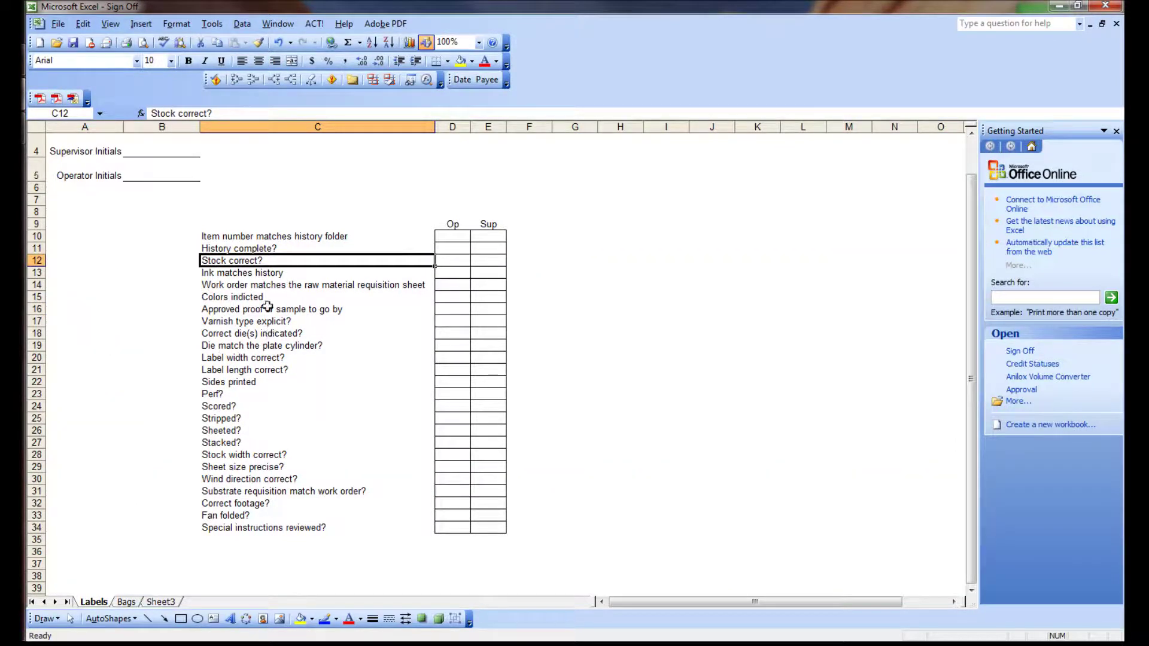
left_click(449, 261)
left_click(353, 261)
scroll(461, 500, "down", 3)
- Switch to Page Break Preview and extend page 1 down to about row 50
scroll(422, 486, "up", 2)
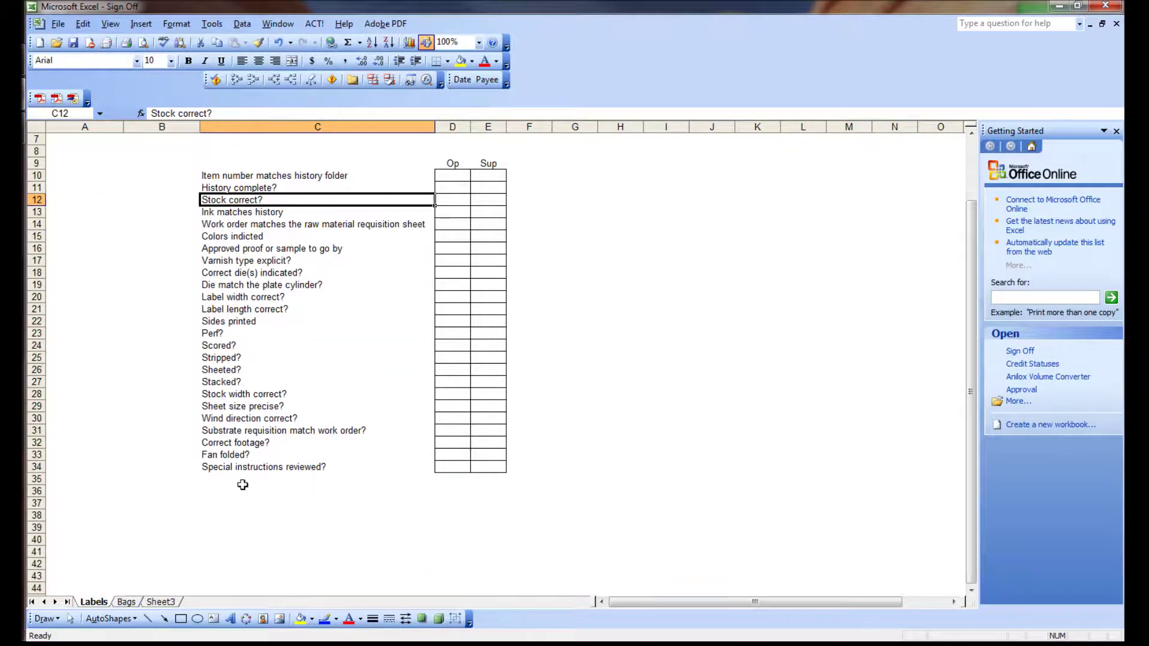
left_click(282, 483)
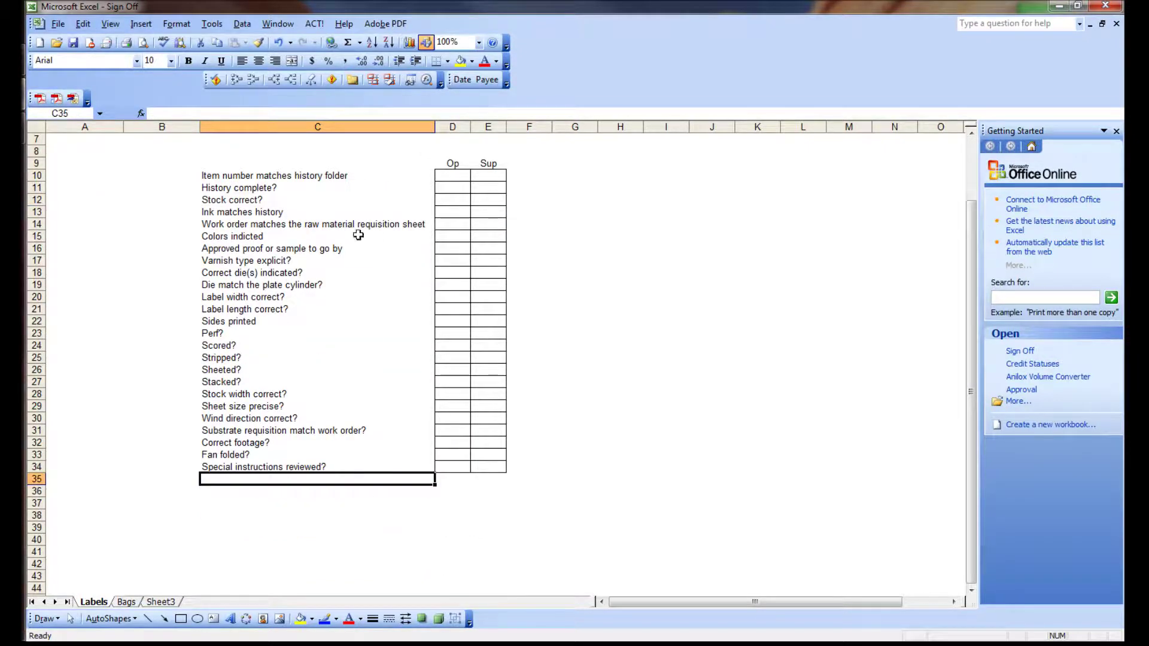
left_click(110, 24)
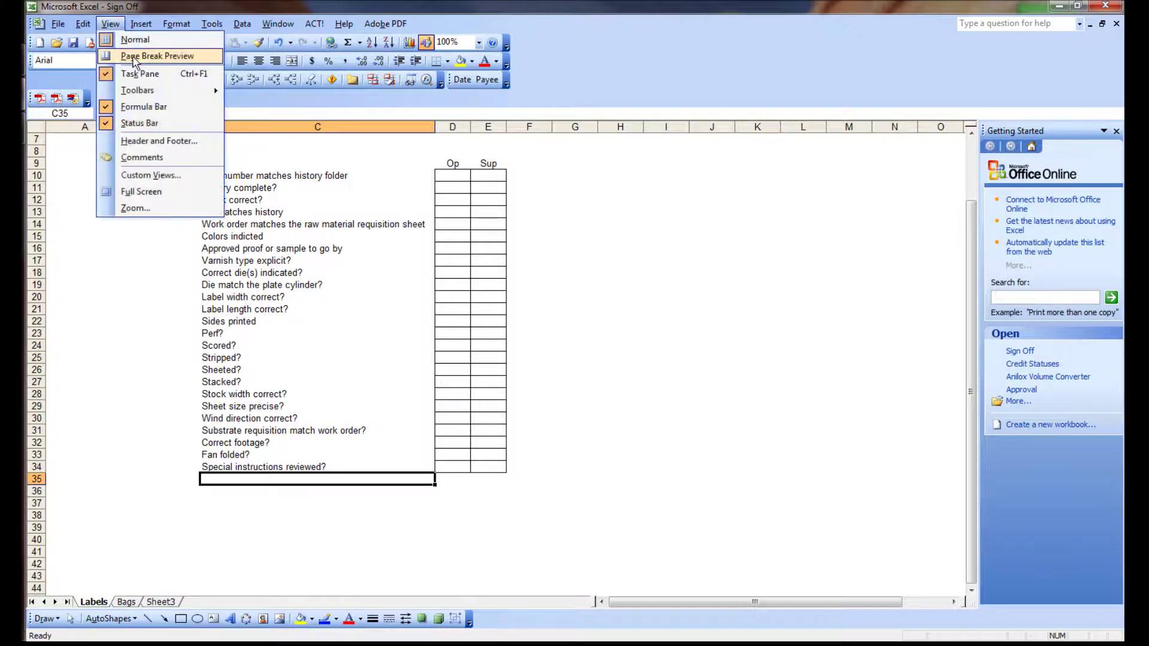
left_click(137, 56)
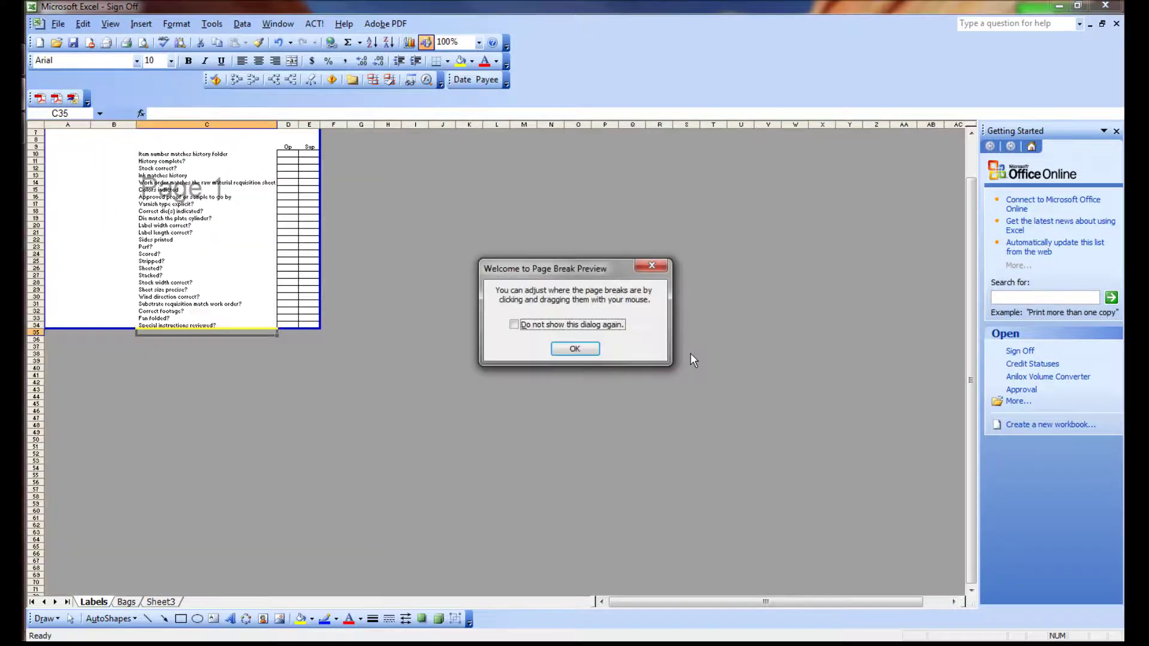
left_click(574, 348)
left_click_drag(85, 330, 87, 448)
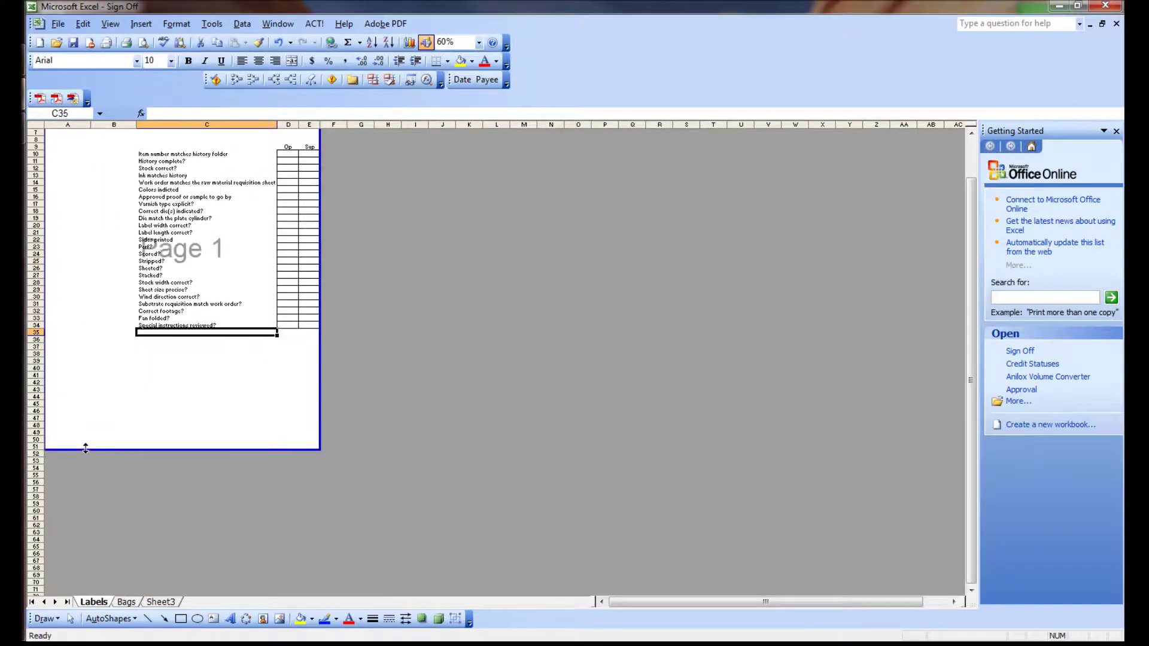
left_click(236, 395)
- Border cell C35 and fill the border down to row 44 and across to column E
left_click(213, 330)
left_click(448, 61)
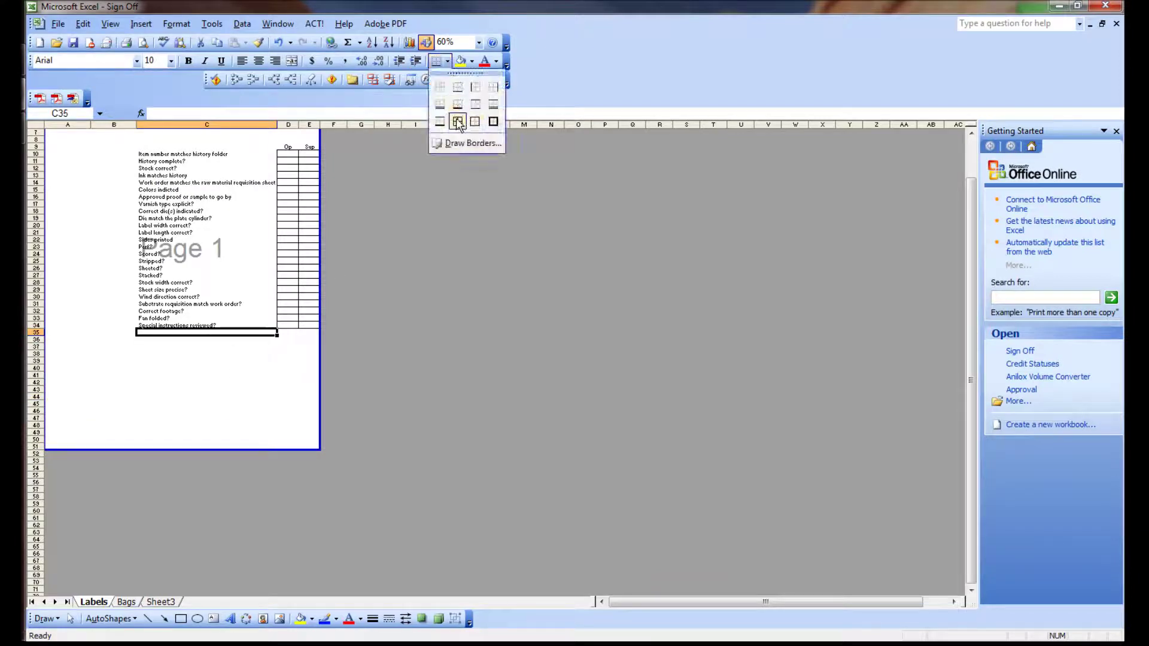
left_click(459, 118)
left_click_drag(280, 336, 274, 399)
left_click(261, 420)
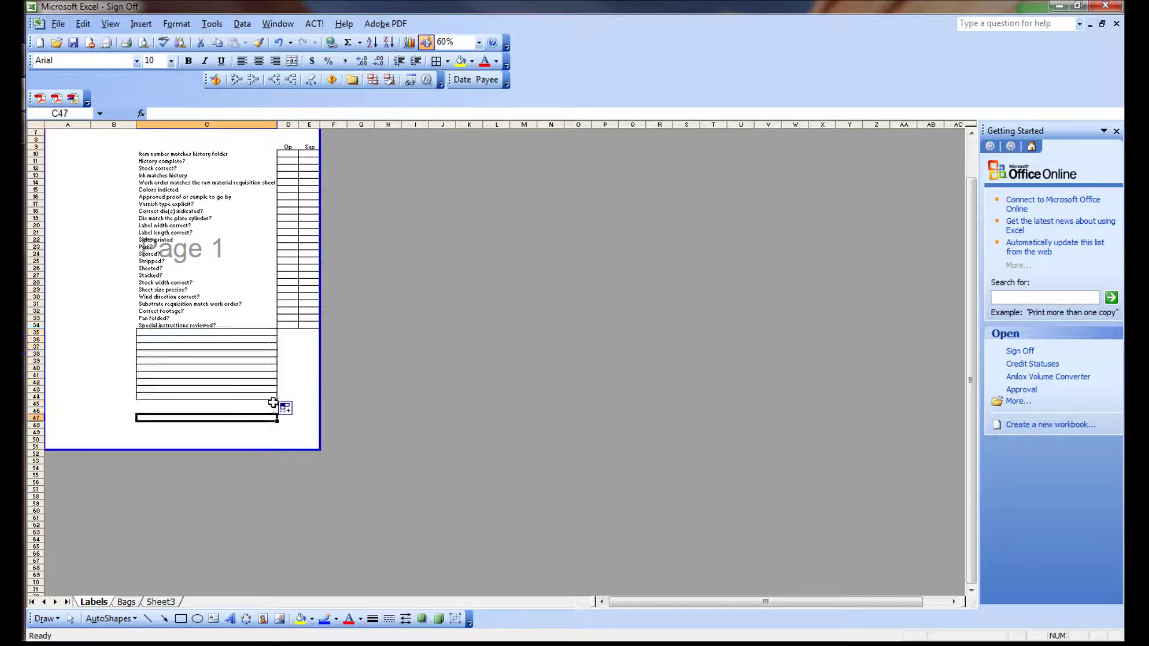
left_click(278, 42)
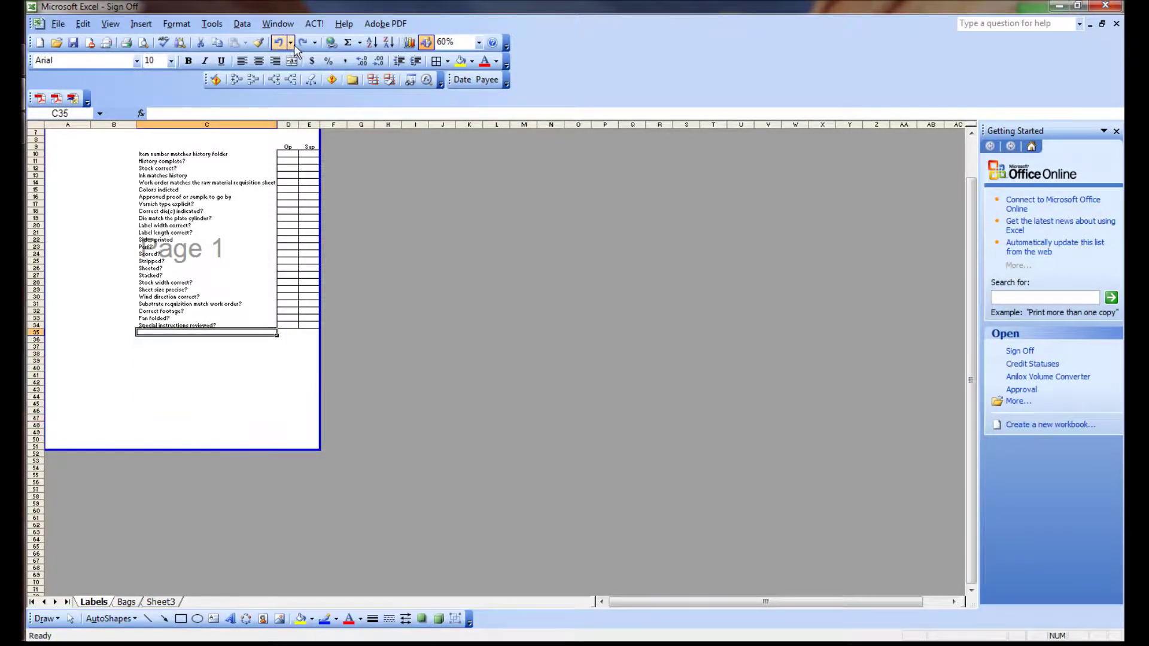
left_click(302, 42)
left_click_drag(277, 400, 319, 399)
left_click(283, 163)
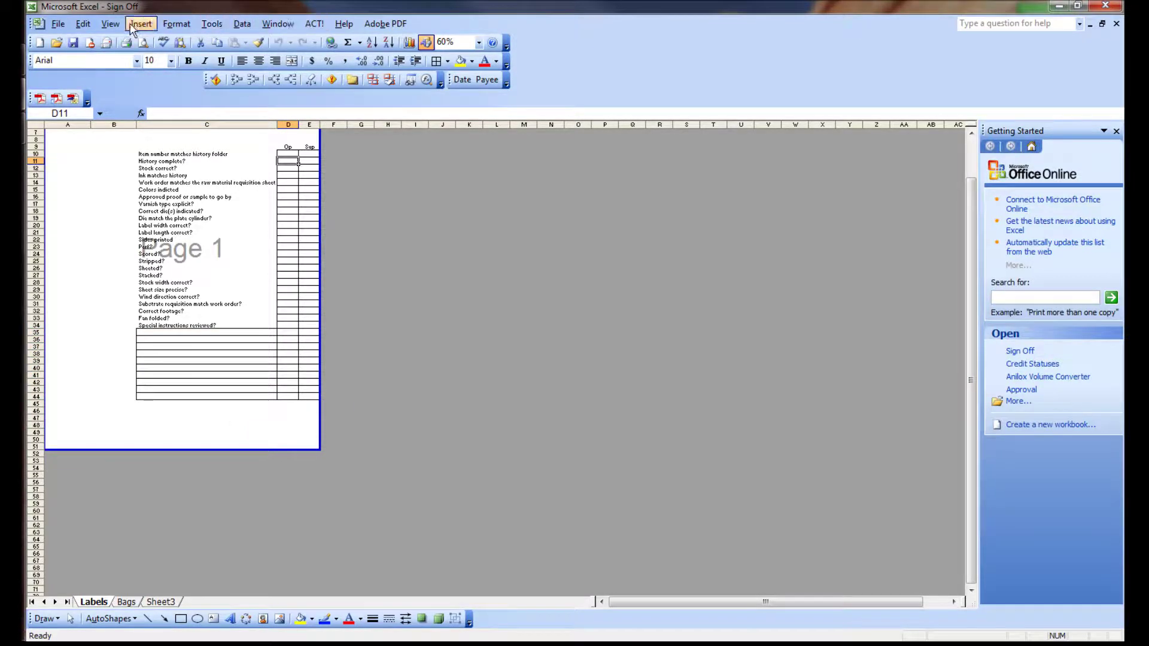
- Print-preview the Labels page, zooming in and out to inspect the layout
left_click(143, 42)
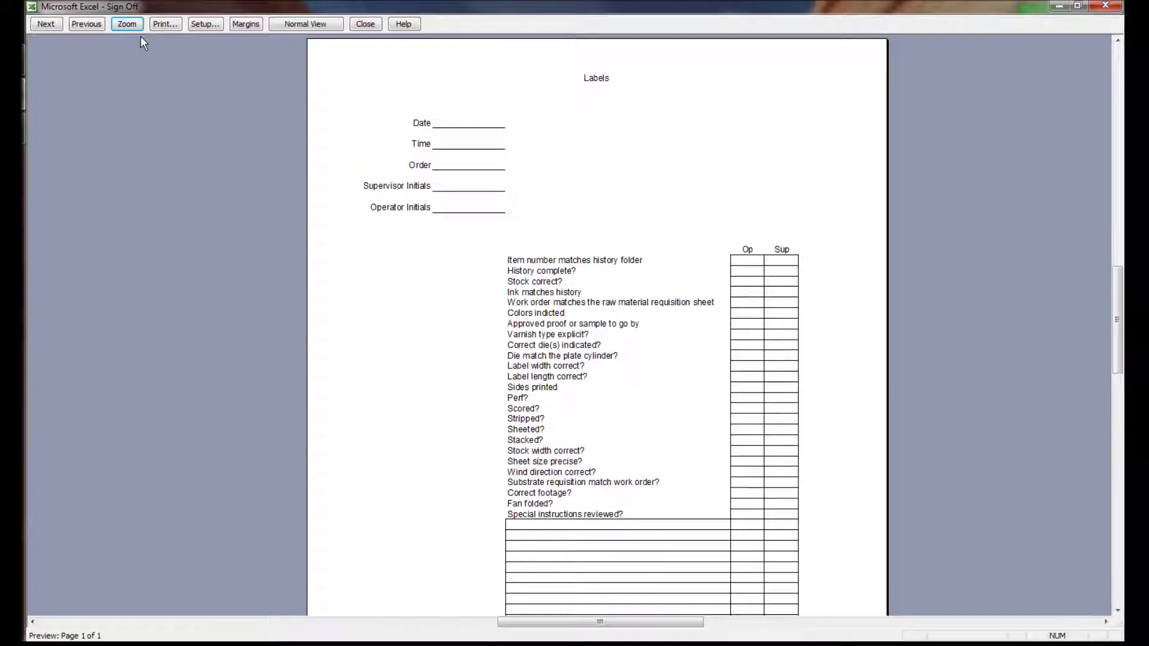
left_click(656, 417)
left_click(440, 209)
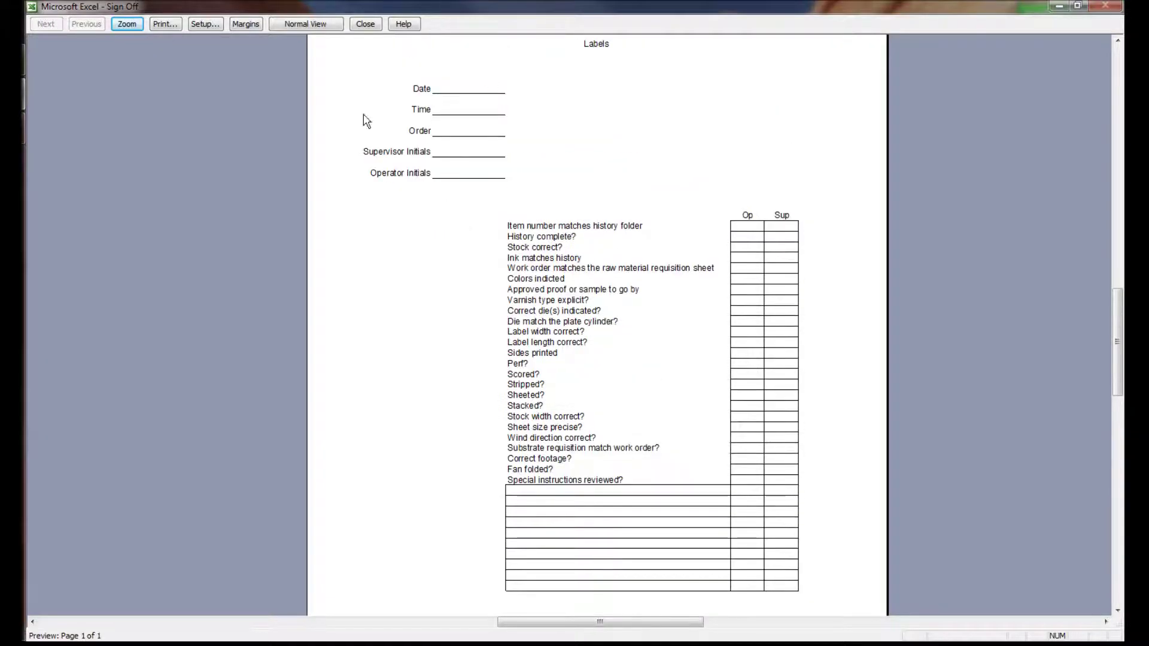
left_click(535, 419)
left_click(532, 392)
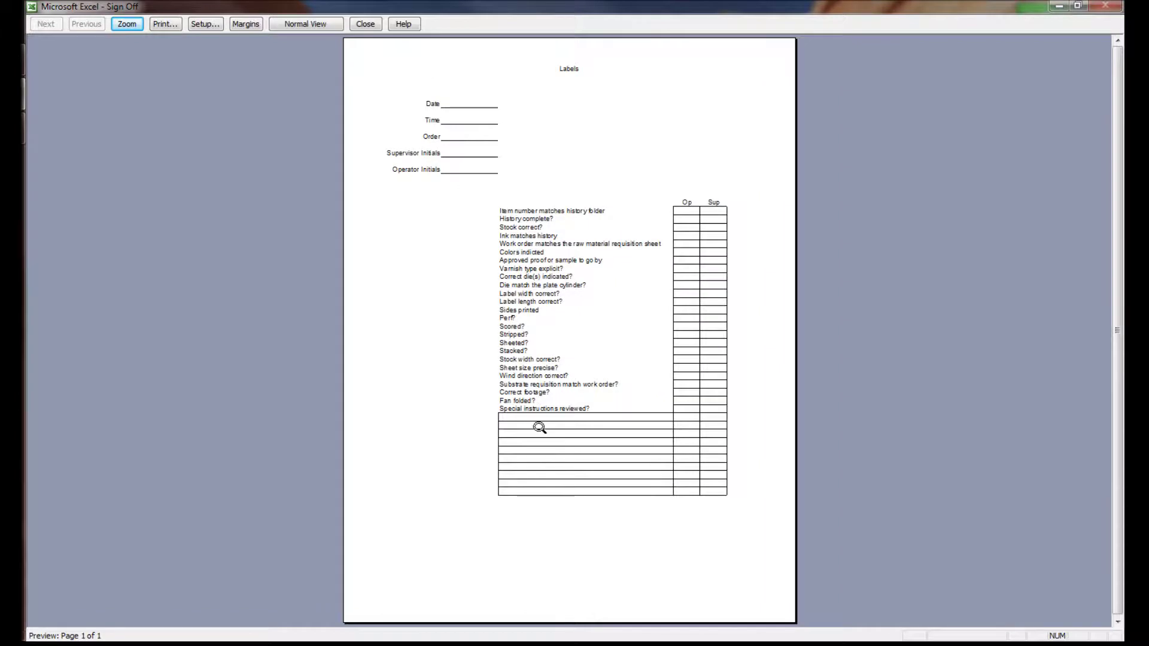
left_click(541, 367)
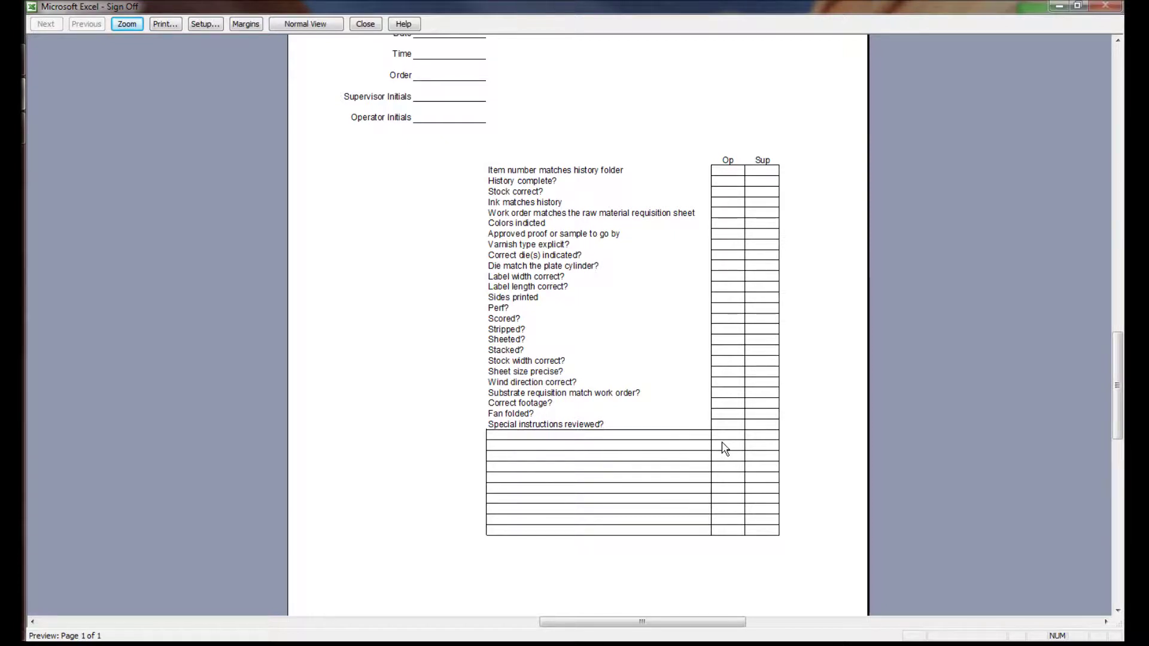
left_click(449, 475)
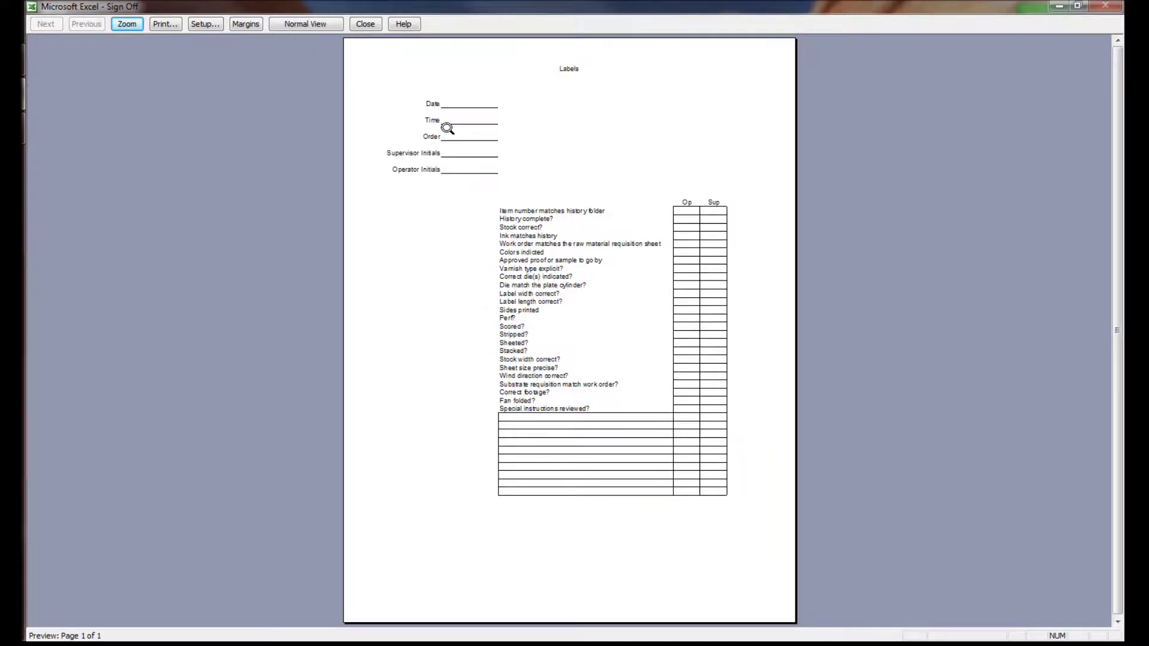
left_click(390, 102)
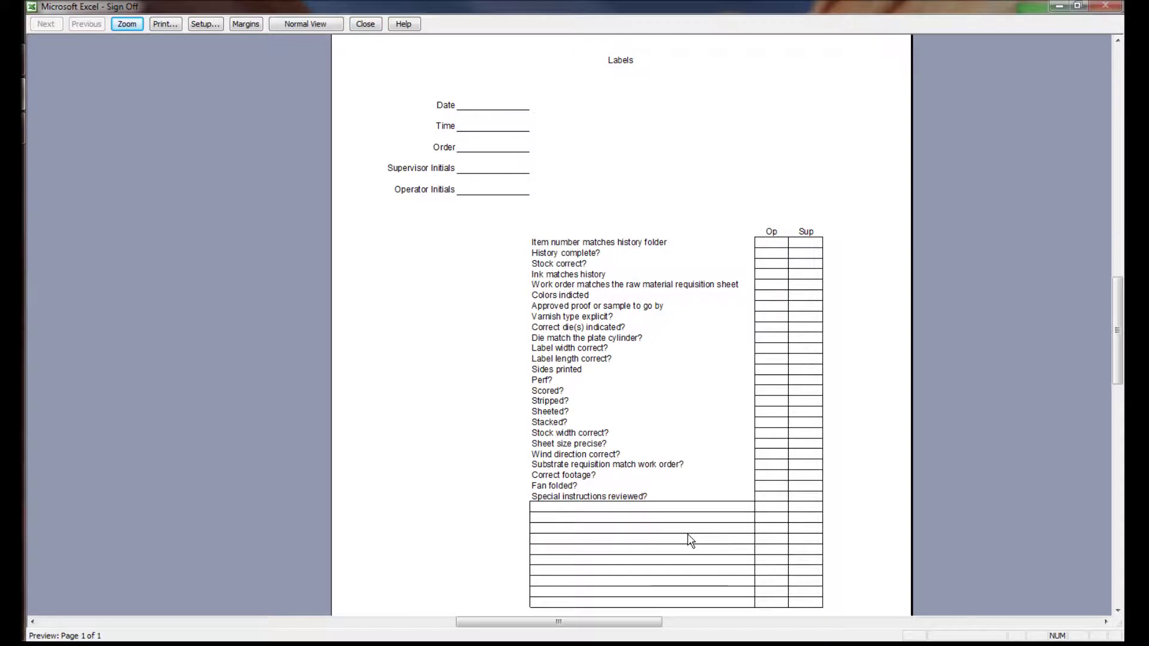
left_click(583, 517)
left_click(556, 419)
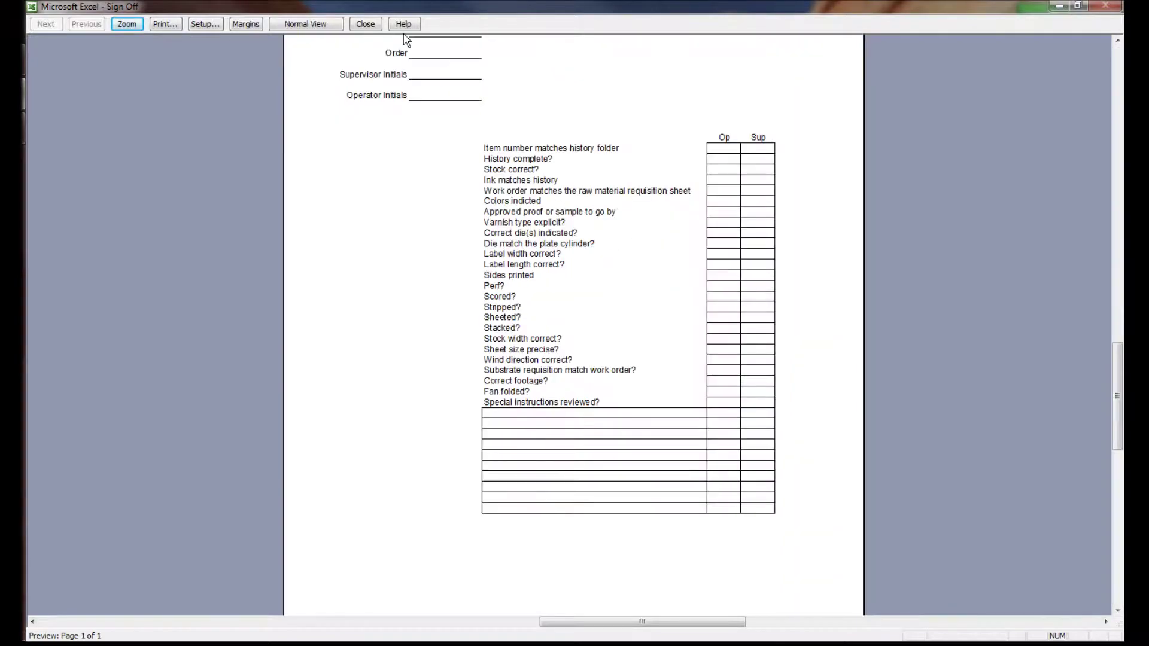
- Close the preview and return the sheet to Normal view
left_click(366, 25)
left_click(231, 334)
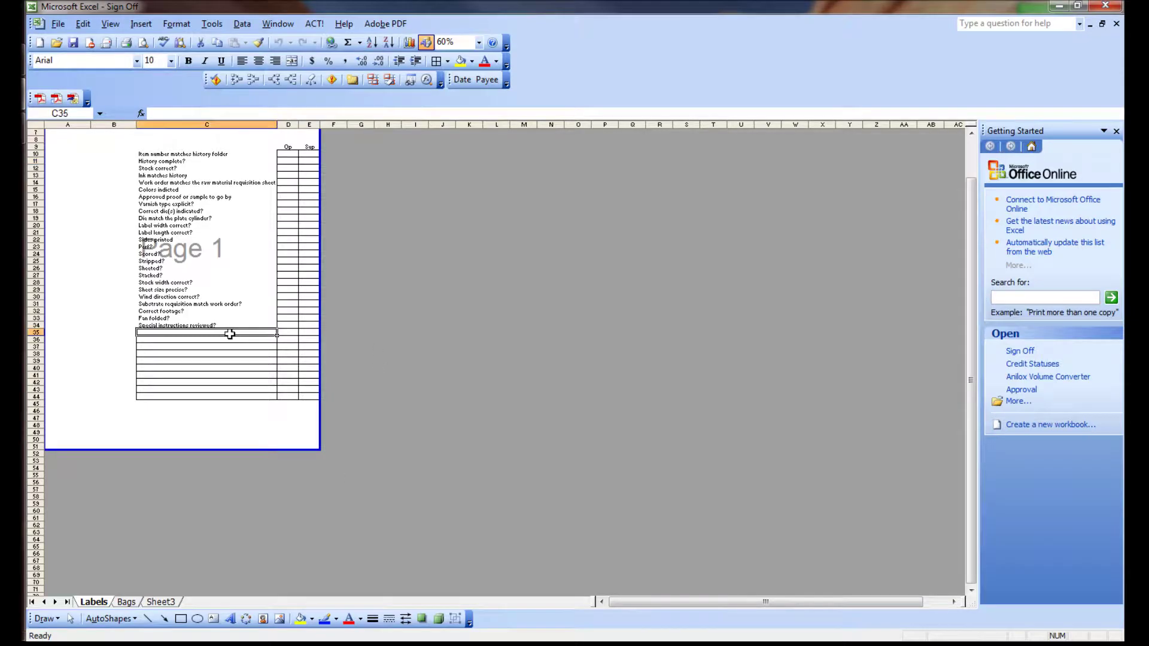
left_click(106, 27)
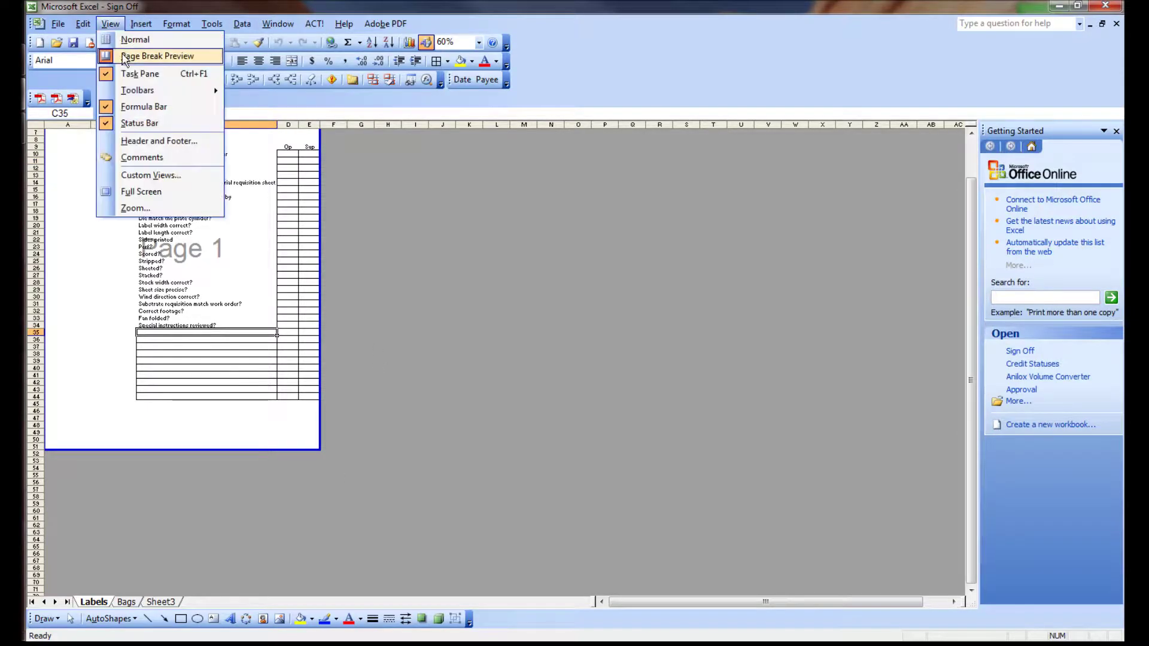
left_click(135, 39)
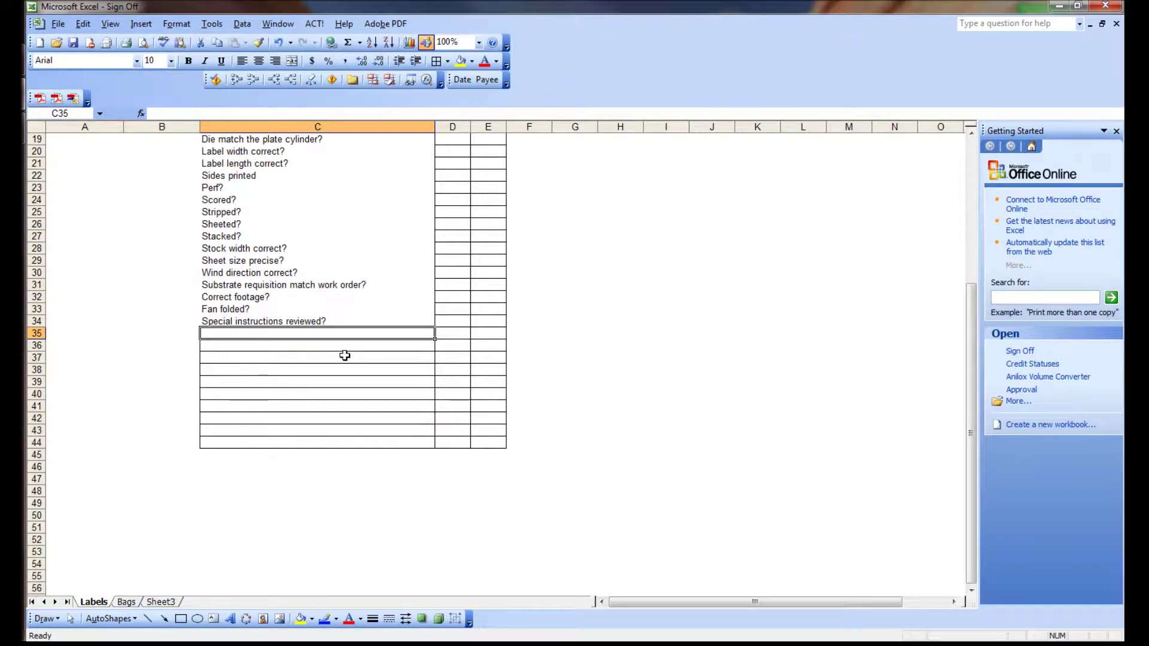
- Enter 'Liner is not cut through' as the new check item in C35
type("Li")
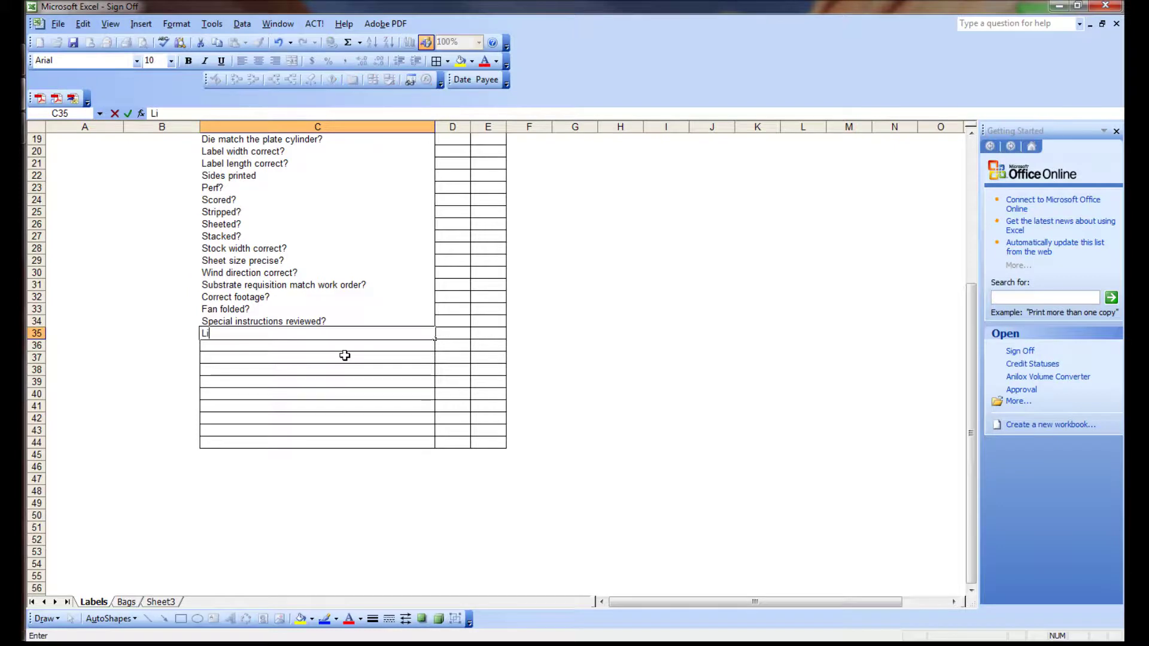
type("ner is not")
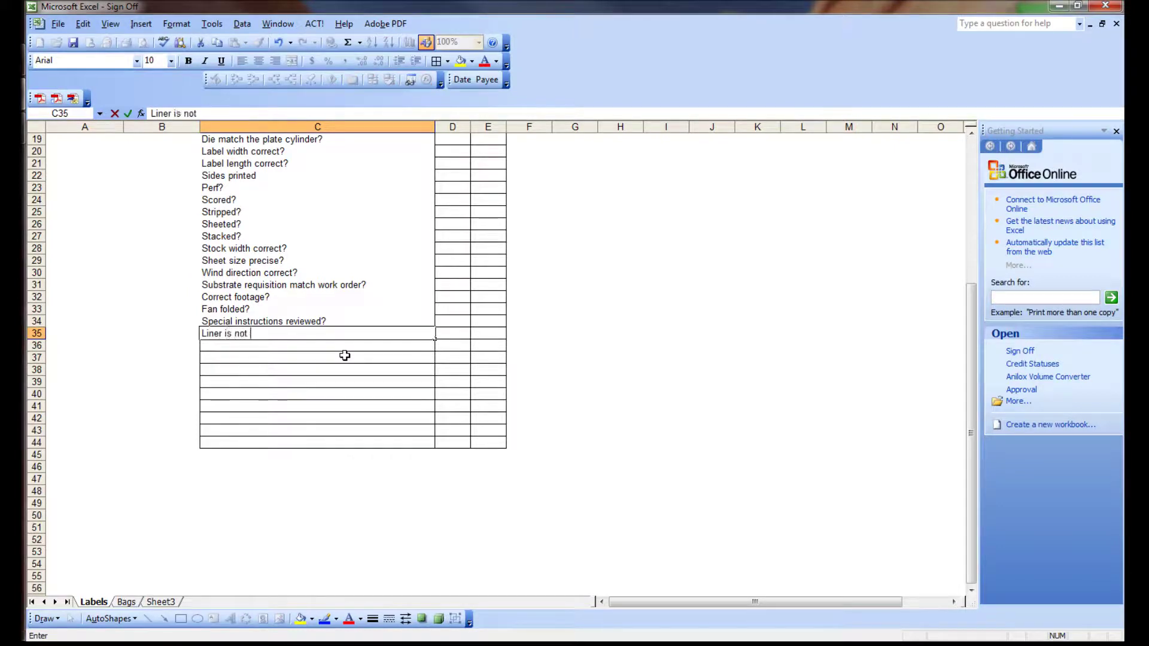
type(" cut through")
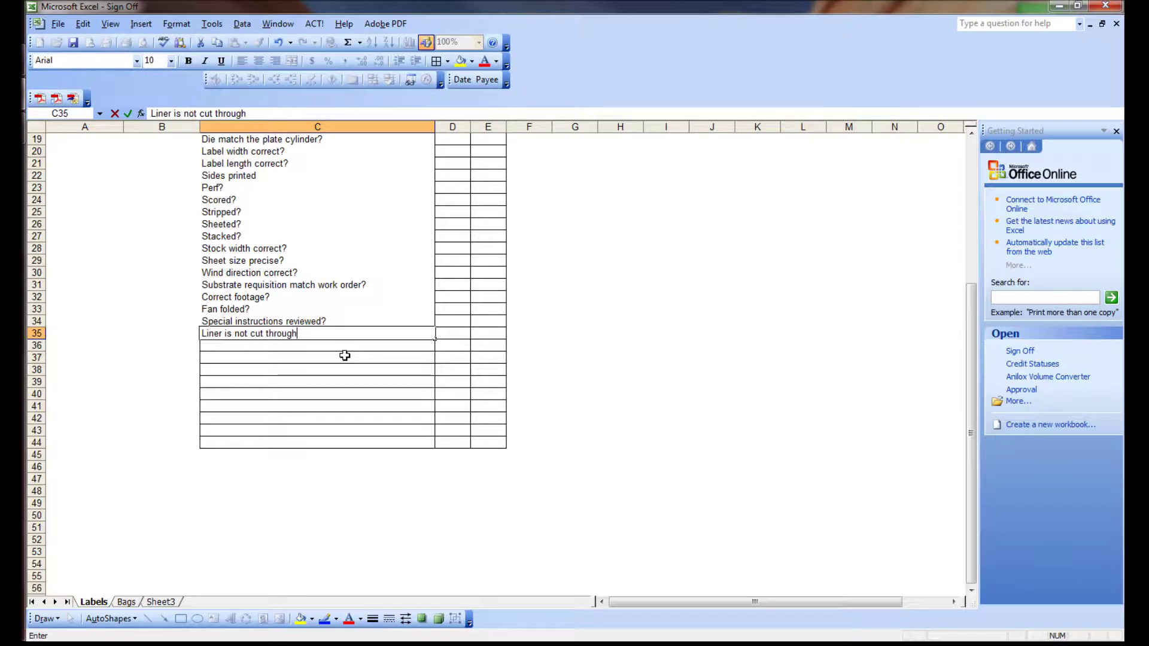
key("Tab")
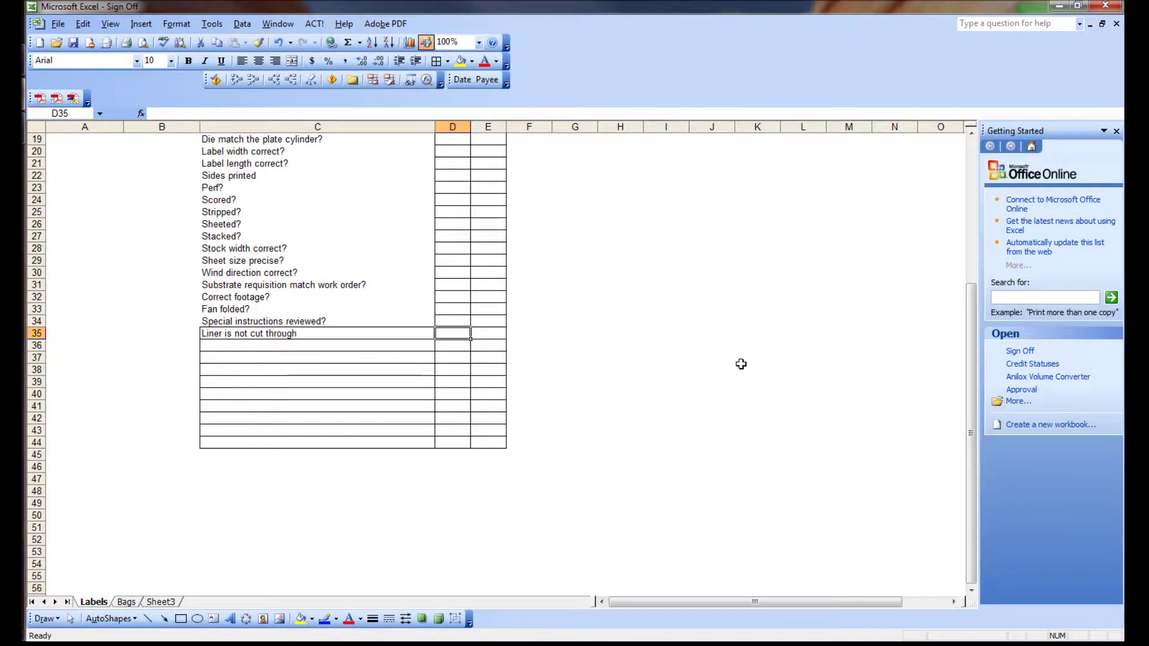
left_click(277, 332)
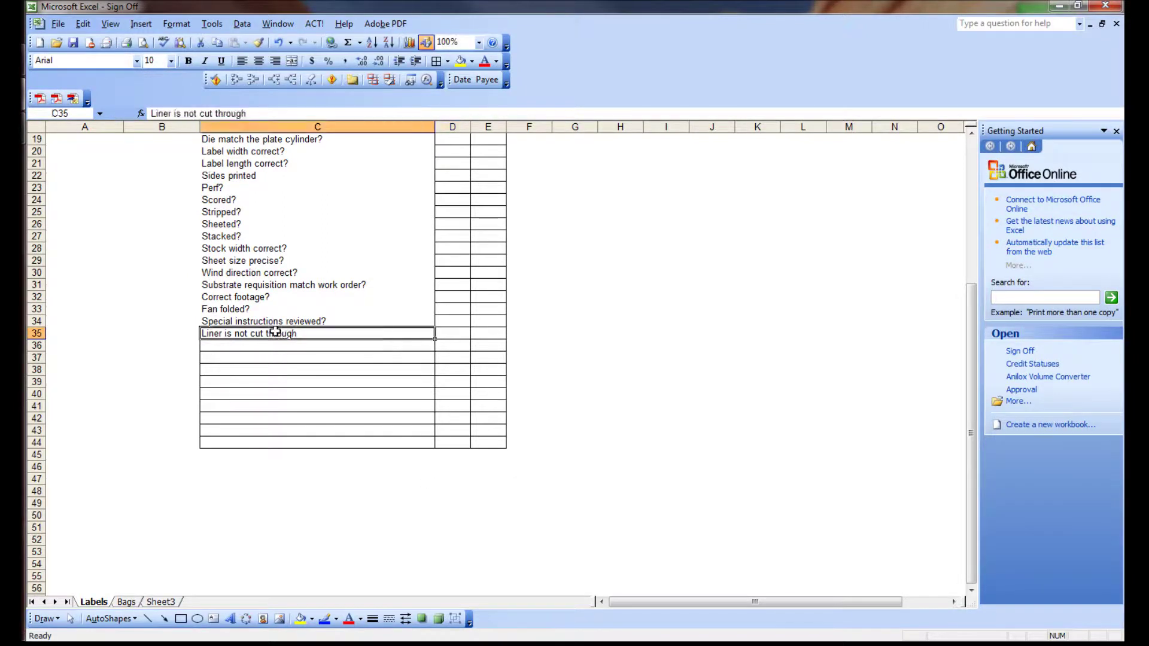
left_click(329, 357)
left_click(271, 335)
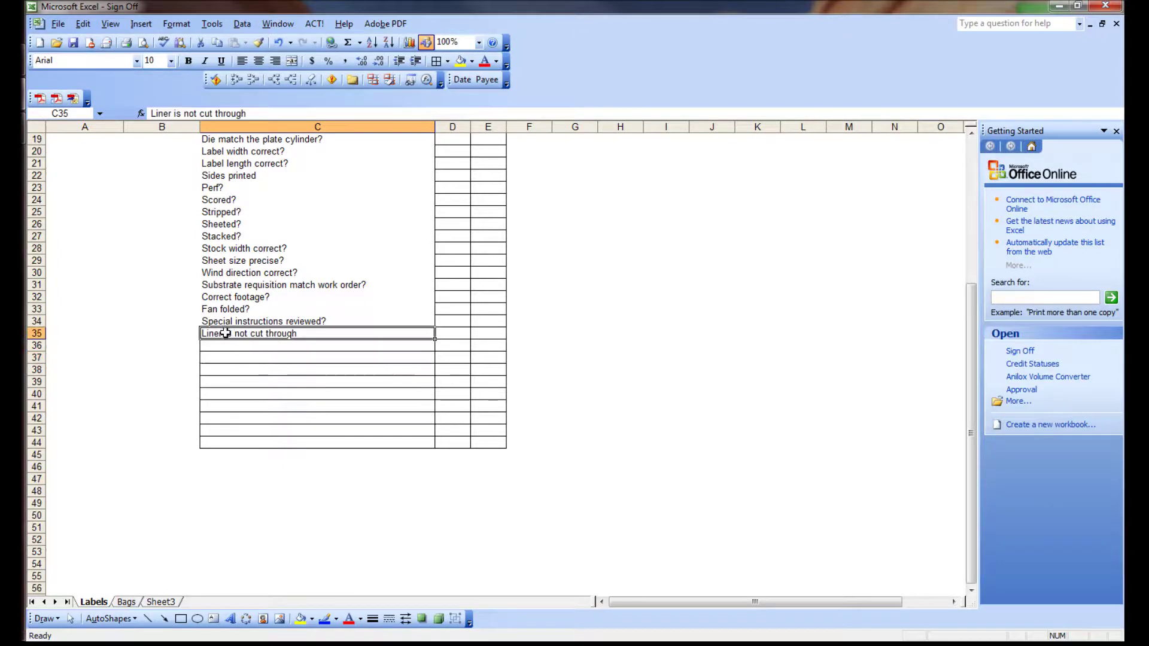
- Put an X in both the Op (D35) and Sup (E35) cells
left_click(468, 333)
type("X")
key("Tab")
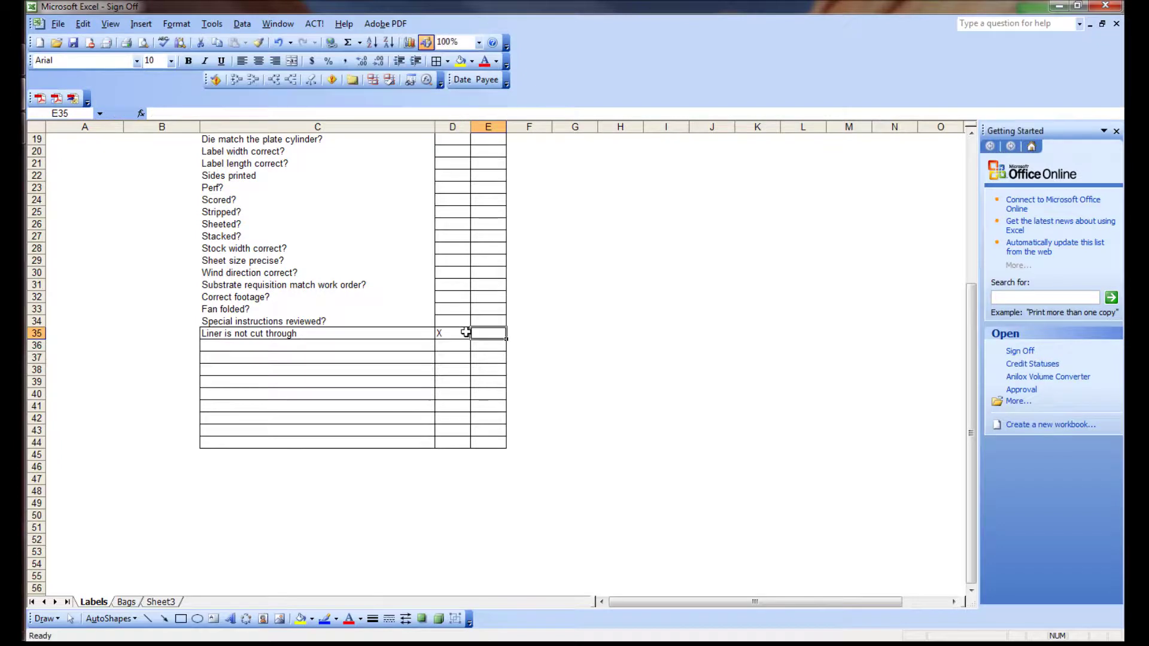
type("X")
key("Tab")
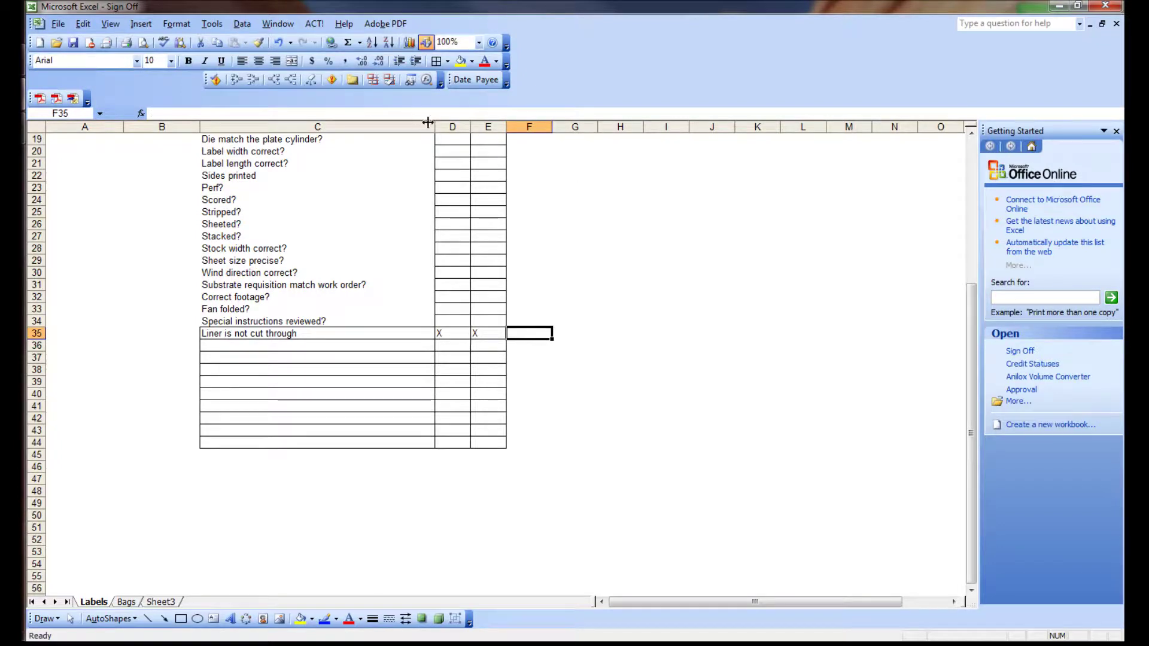
- Centre-align columns D and E so the X marks sit centred
left_click_drag(446, 126, 488, 127)
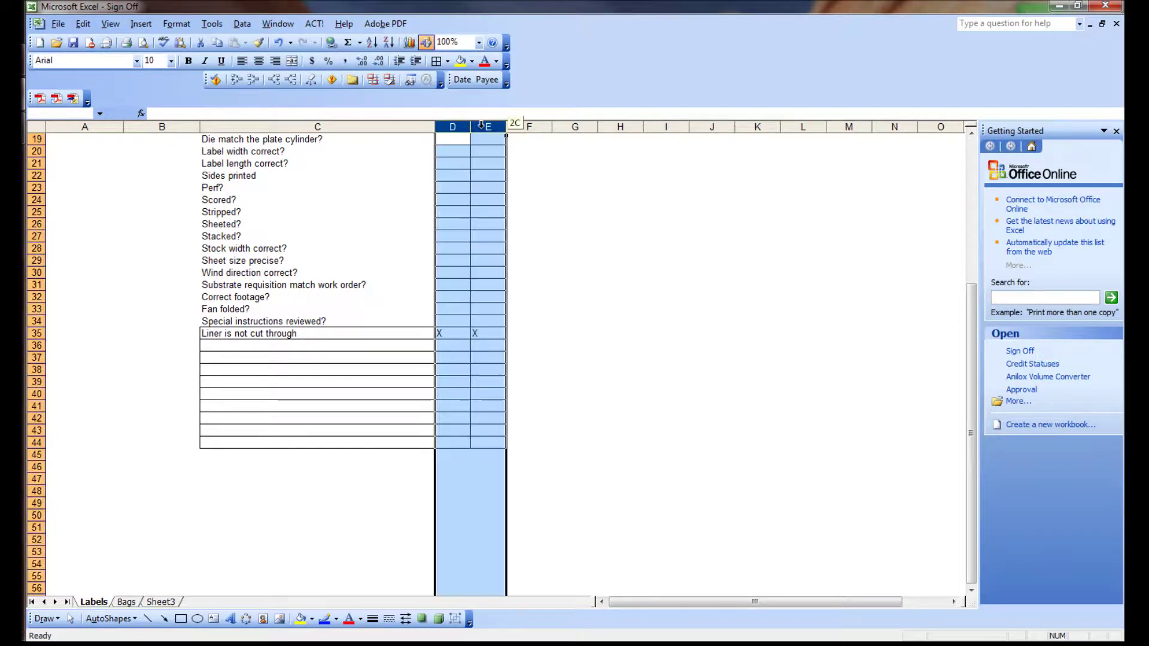
left_click(257, 66)
left_click(341, 381)
scroll(410, 385, "up", 4)
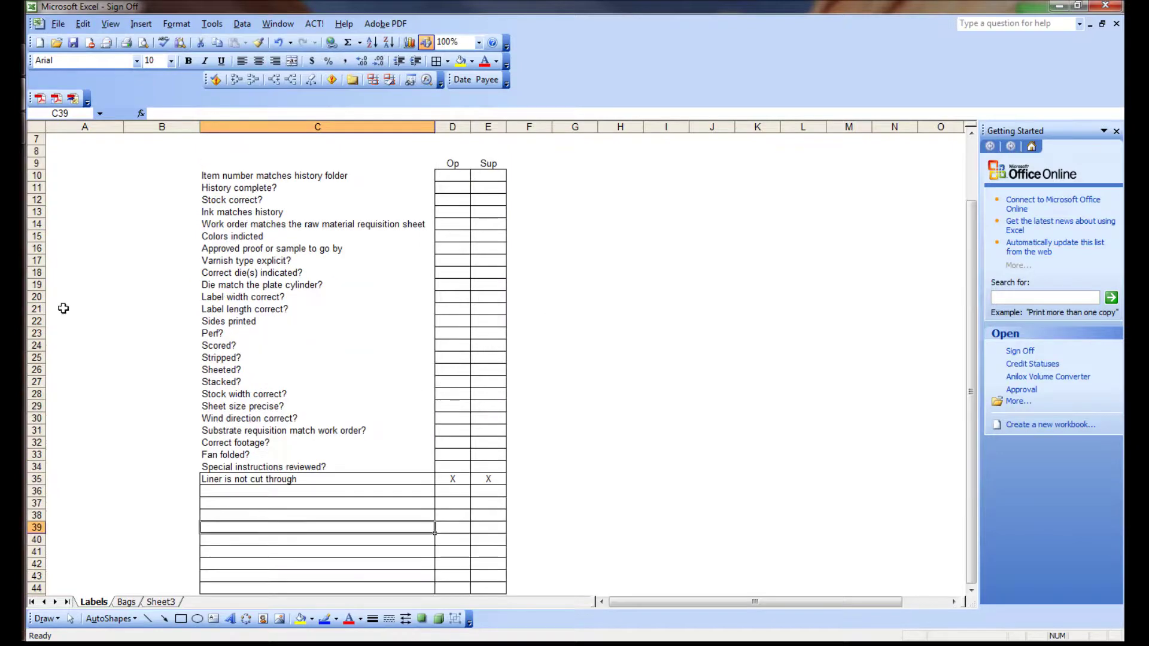
scroll(211, 221, "up", 2)
scroll(379, 331, "down", 3)
scroll(443, 402, "down", 1)
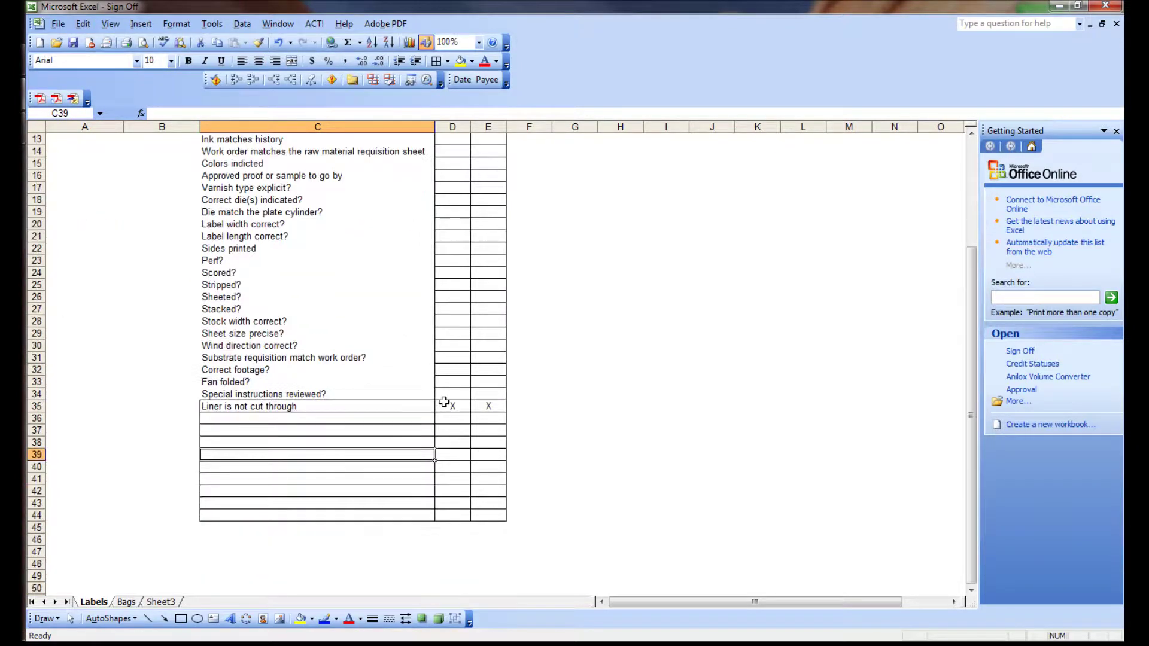
left_click(251, 406)
scroll(372, 407, "down", 2)
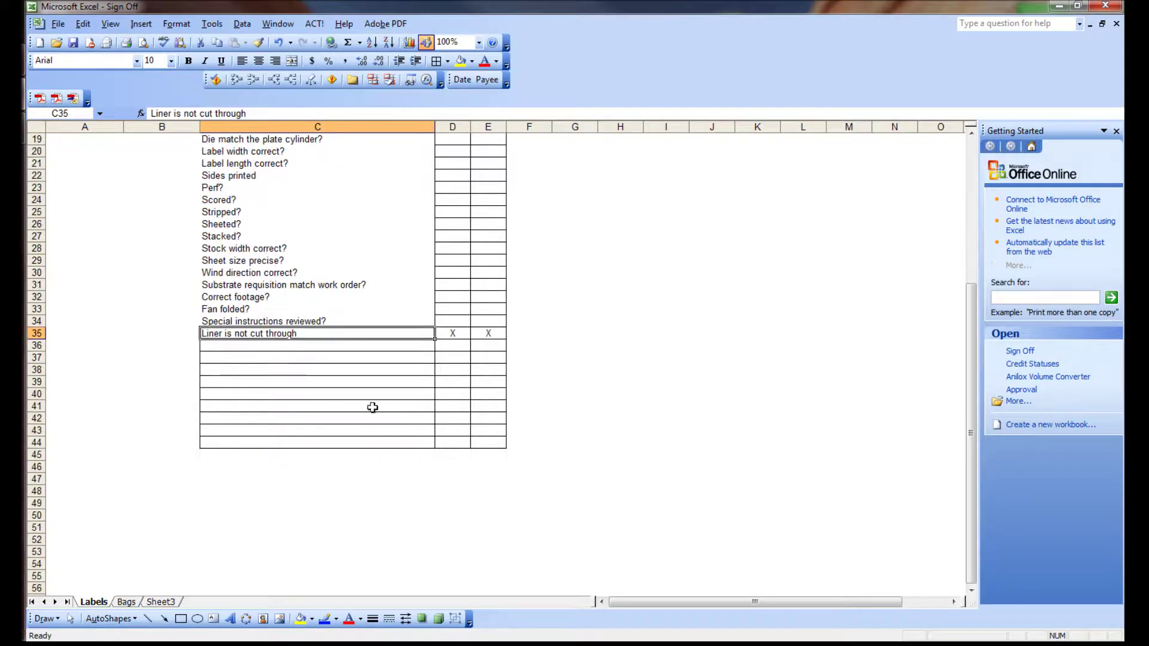
- Add the label 'Form Changed' in C49 with 'Yes' beside it in D49
left_click(359, 504)
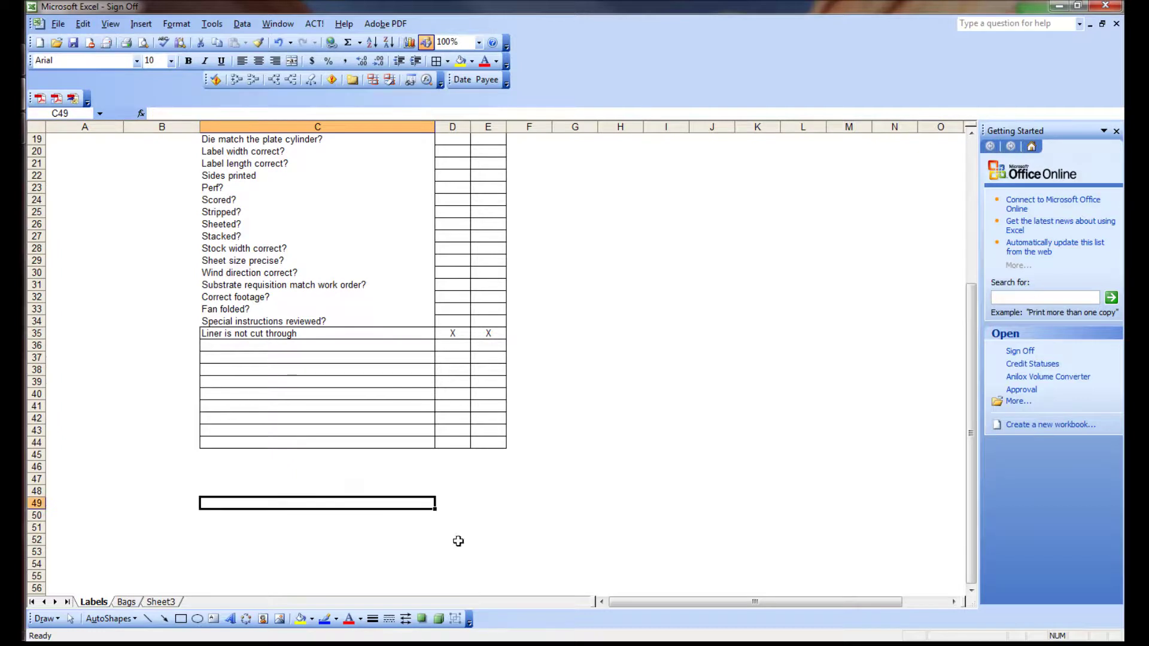
type("Fo")
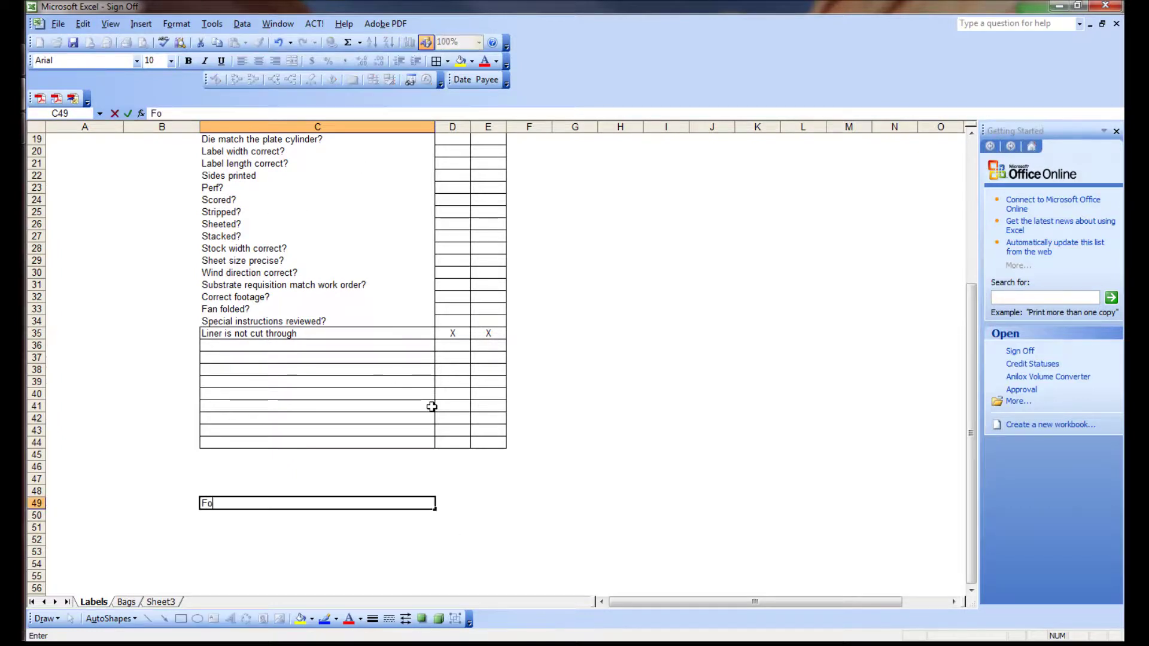
type("rm Changed")
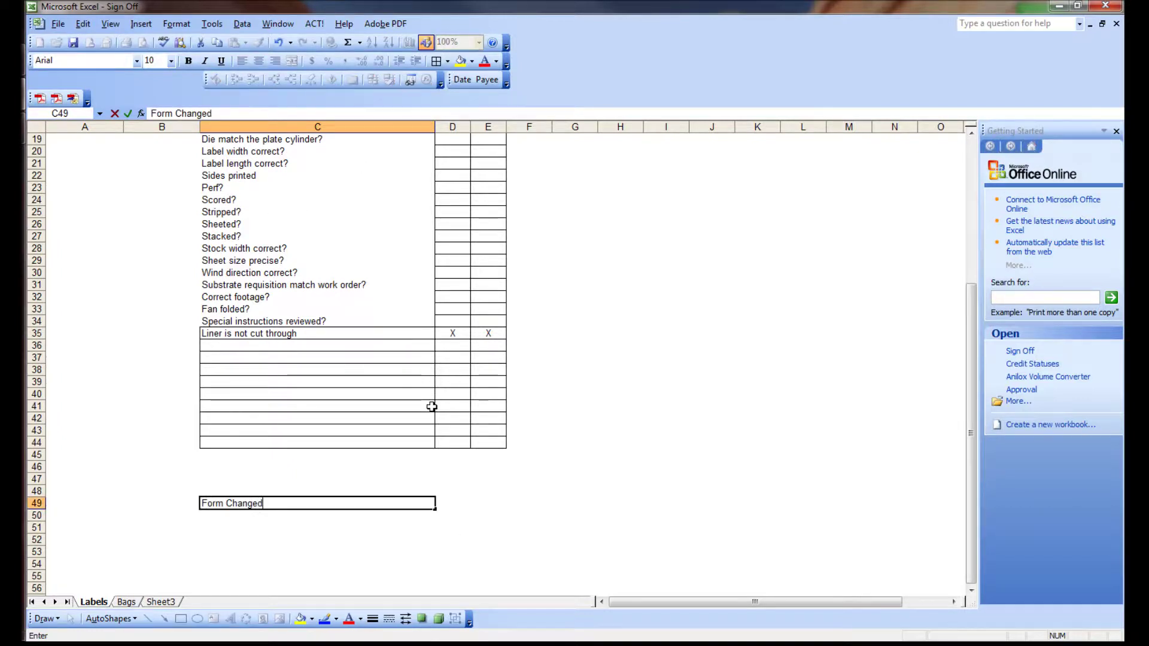
key("Tab")
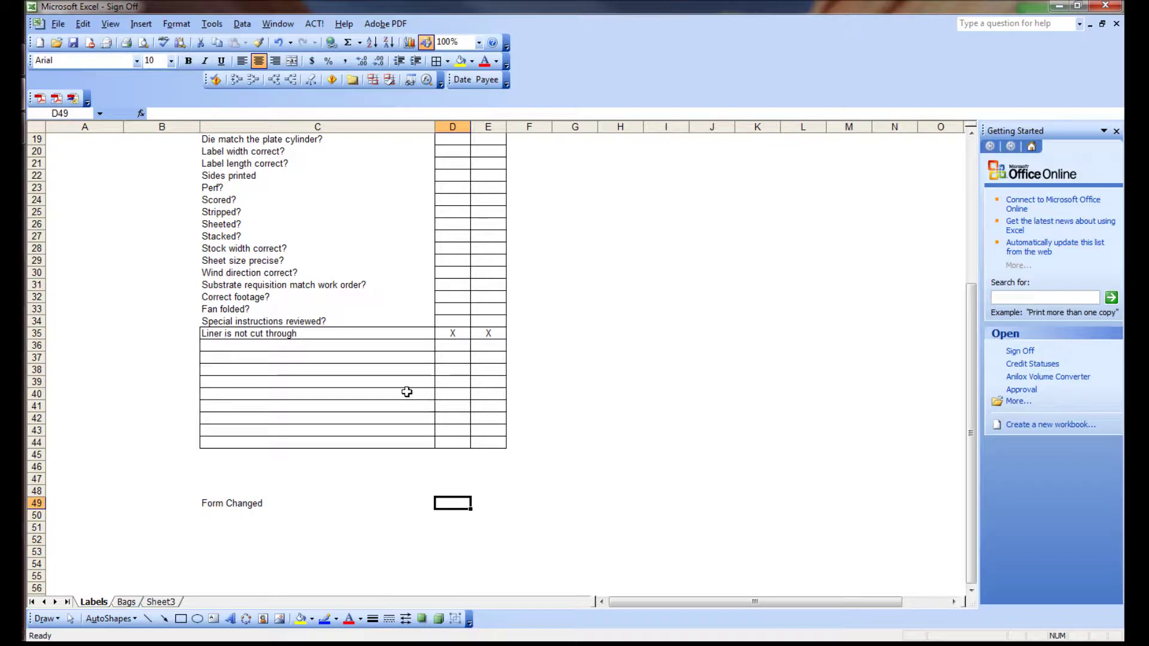
left_click(578, 517)
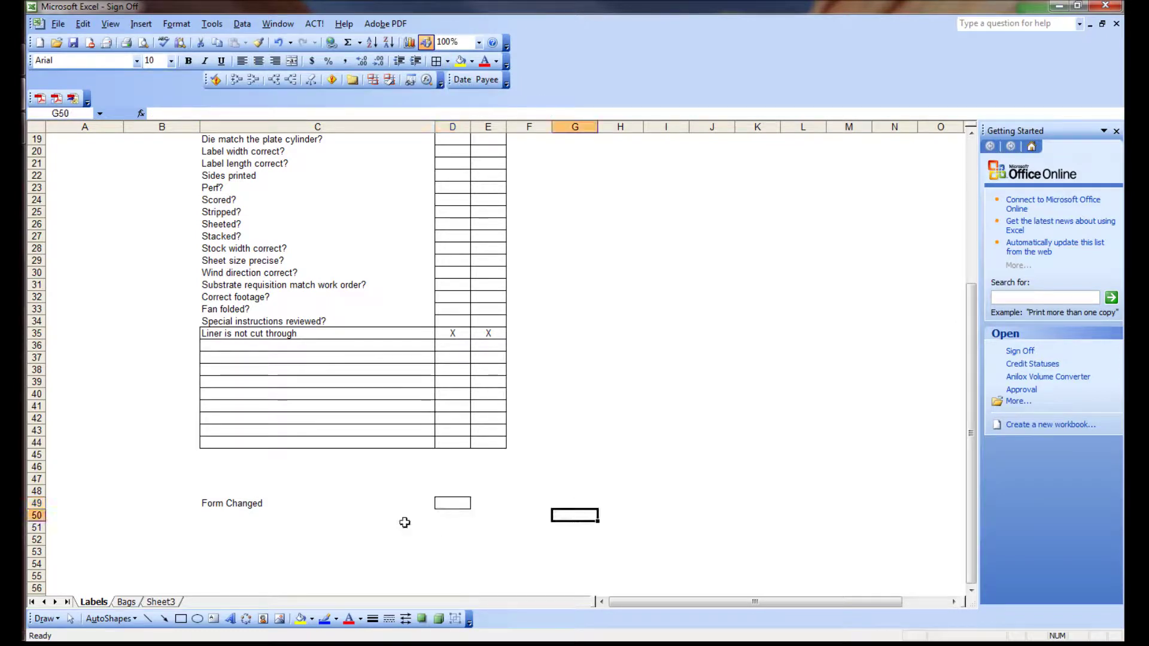
left_click(450, 503)
type("Yes")
key("Return")
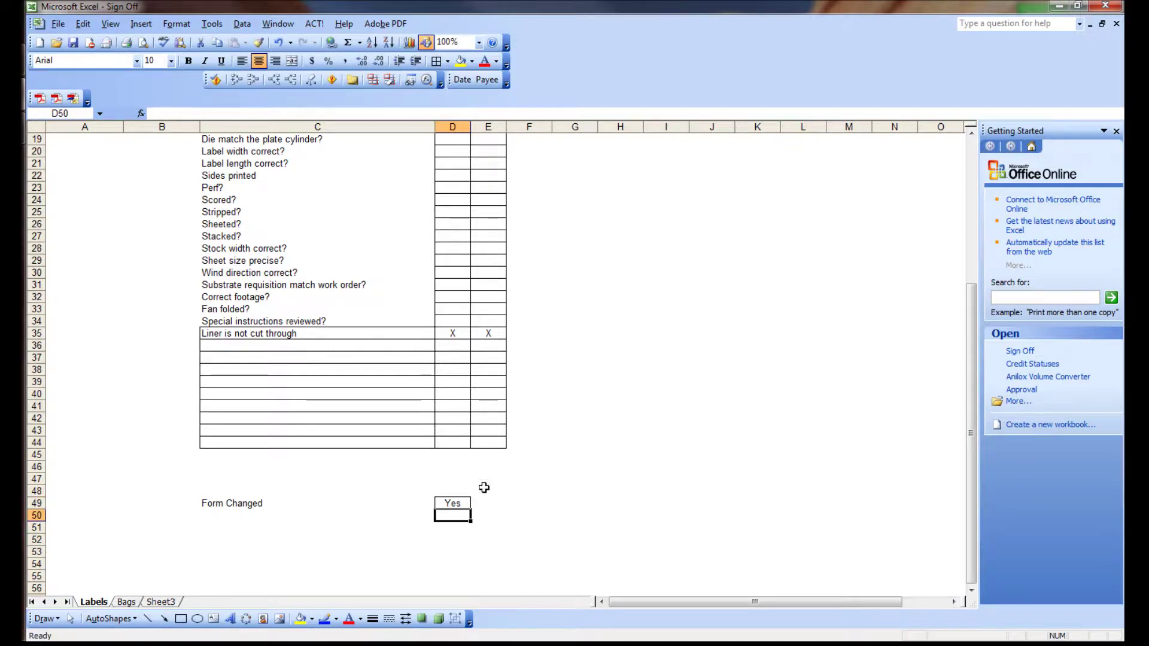
- Remove the borders from cell C35
scroll(389, 482, "up", 3)
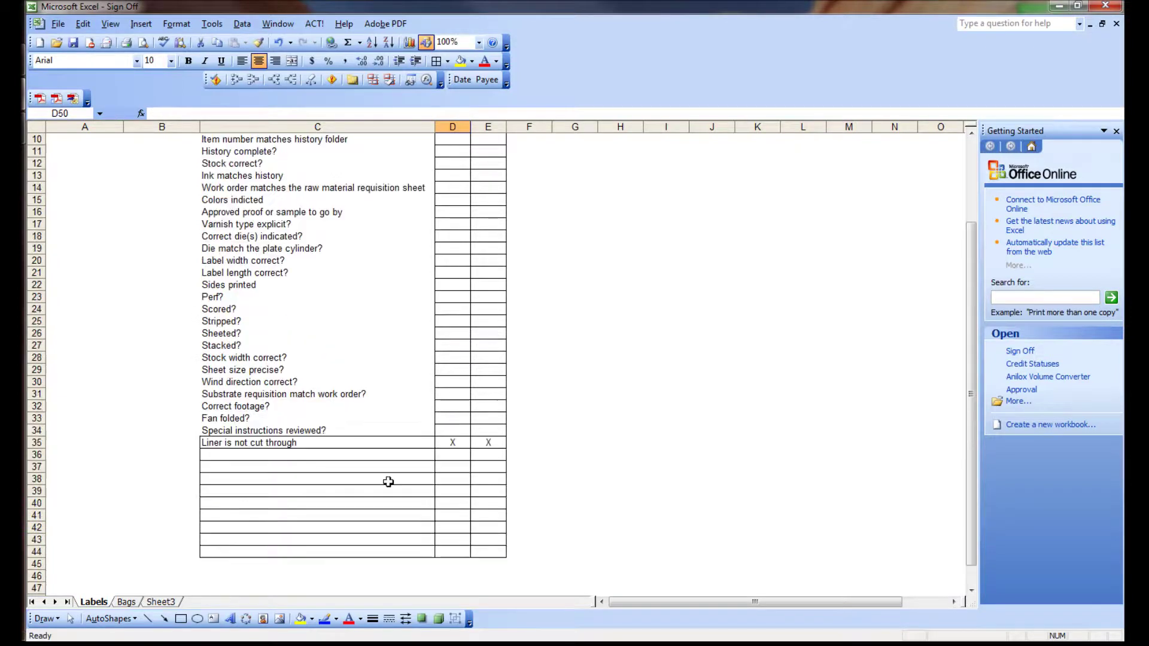
left_click(274, 446)
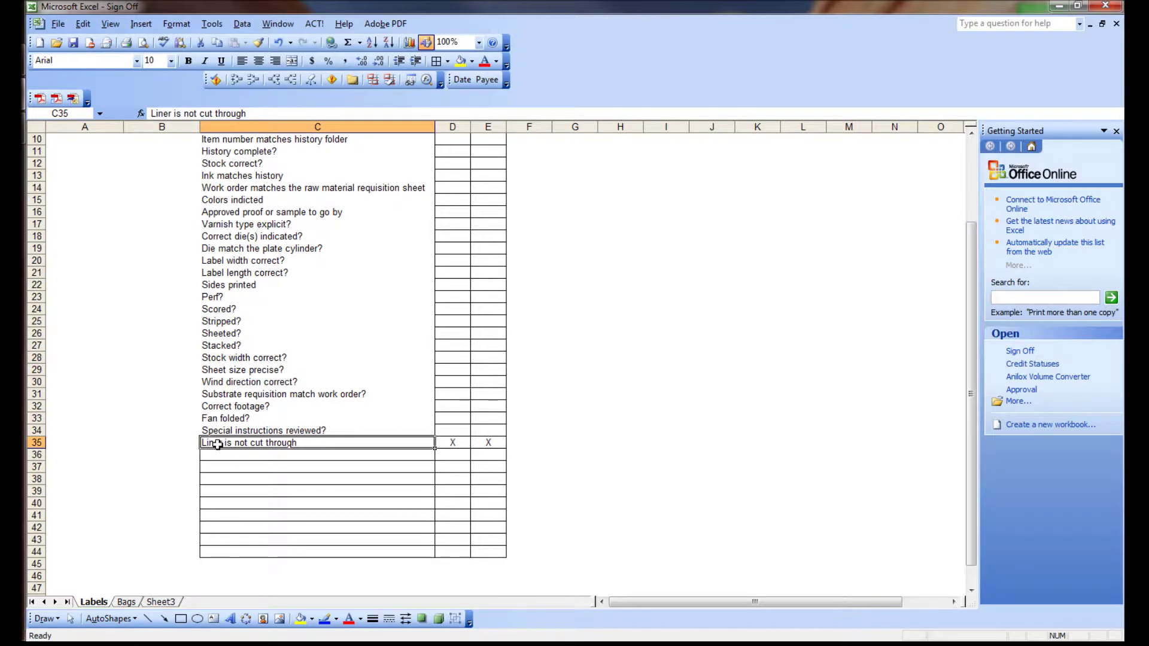
scroll(267, 441, "down", 2)
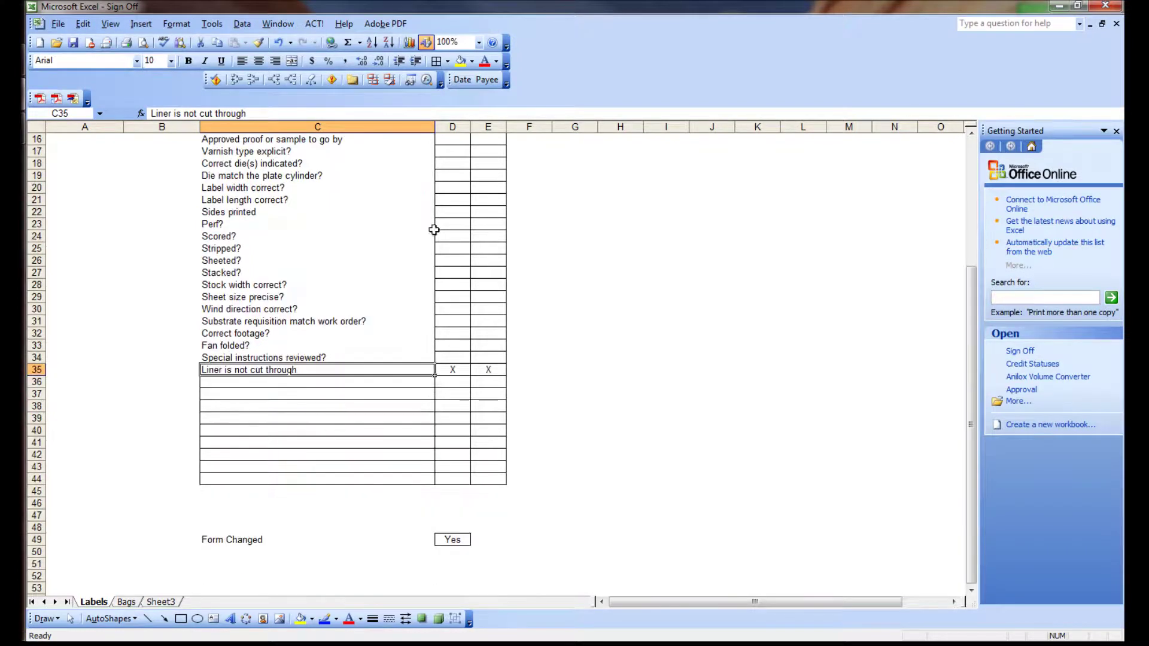
left_click(447, 61)
left_click(439, 87)
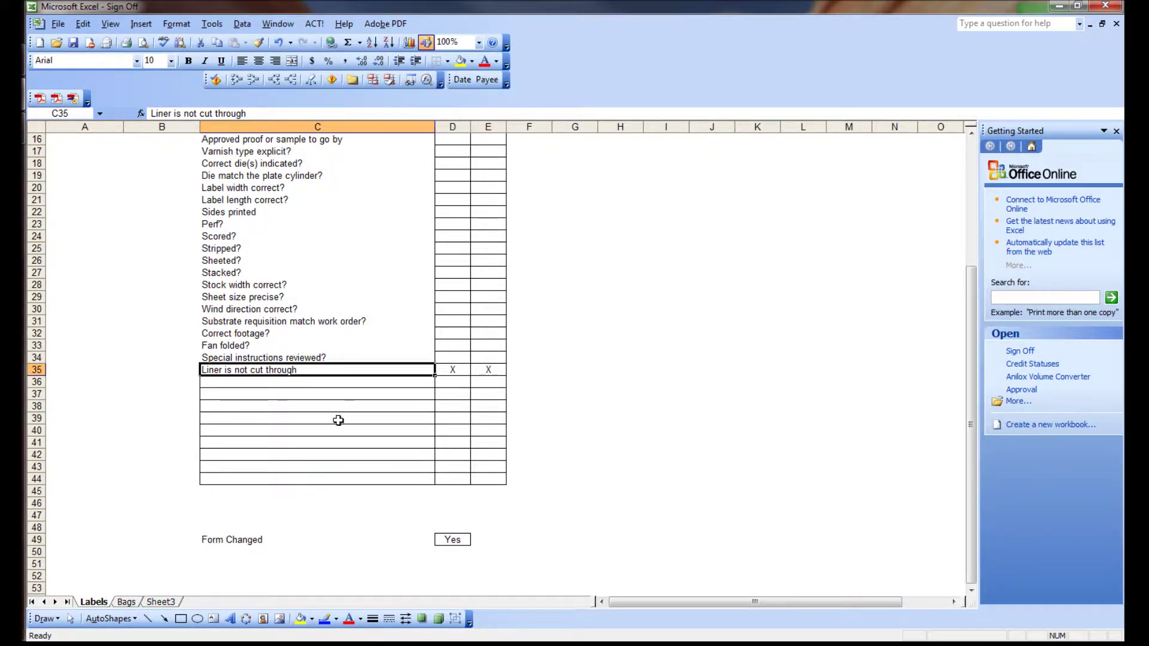
- Apply All Borders to the blank cells C36 to C38
left_click_drag(317, 382, 314, 406)
left_click(447, 61)
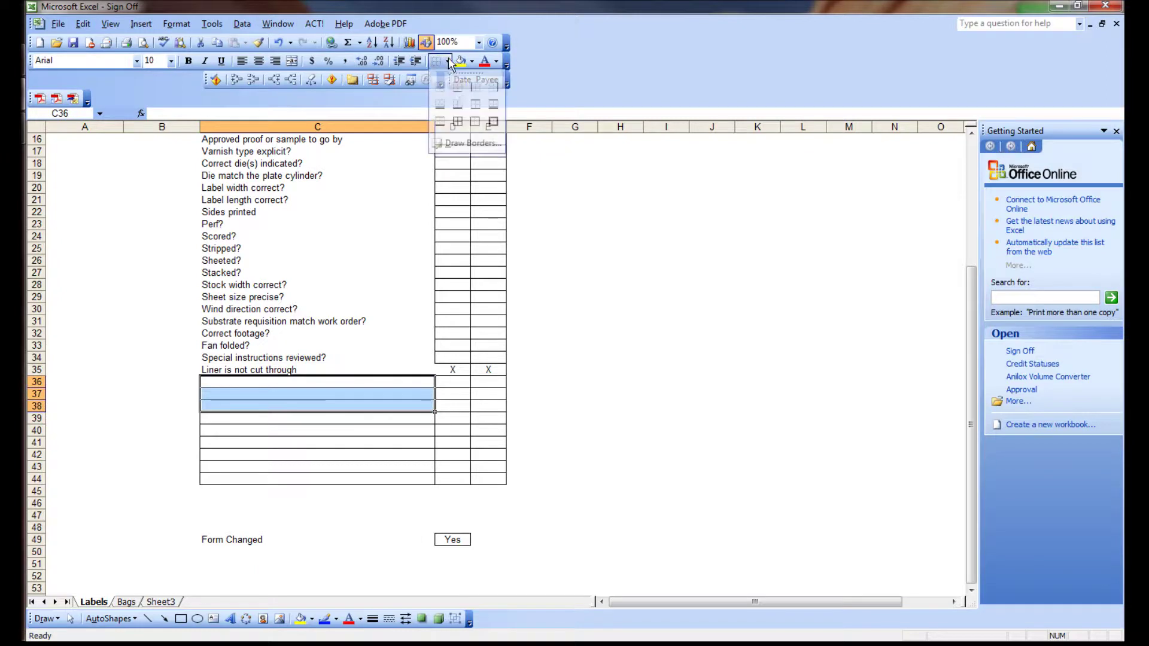
left_click(458, 121)
left_click(664, 358)
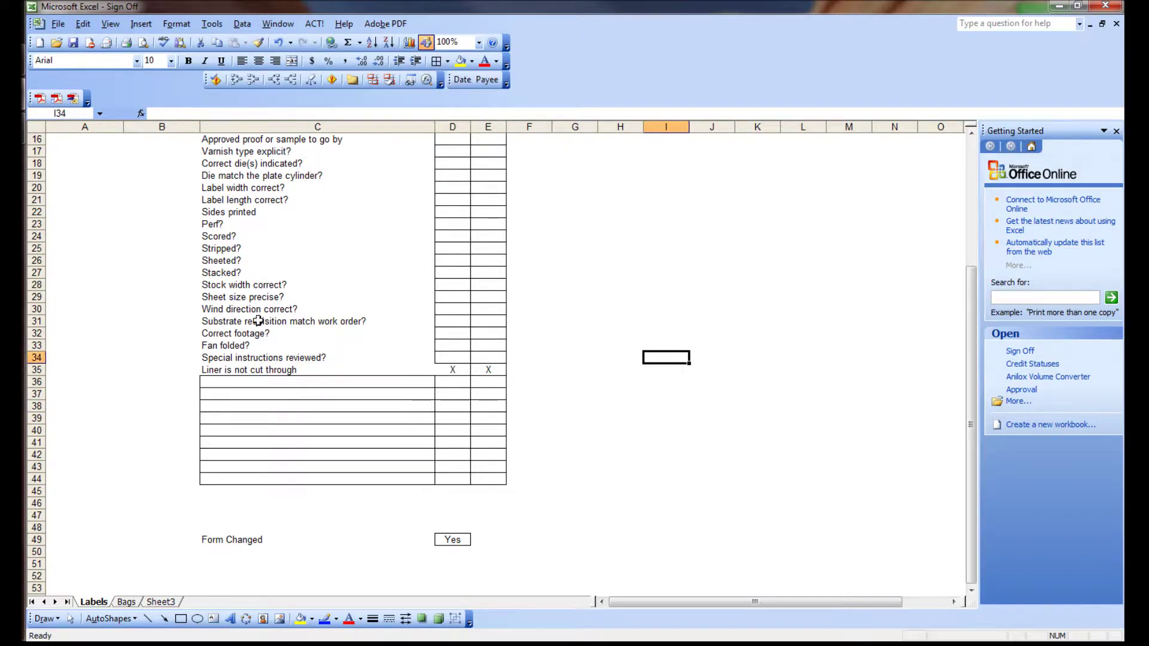
left_click(452, 371)
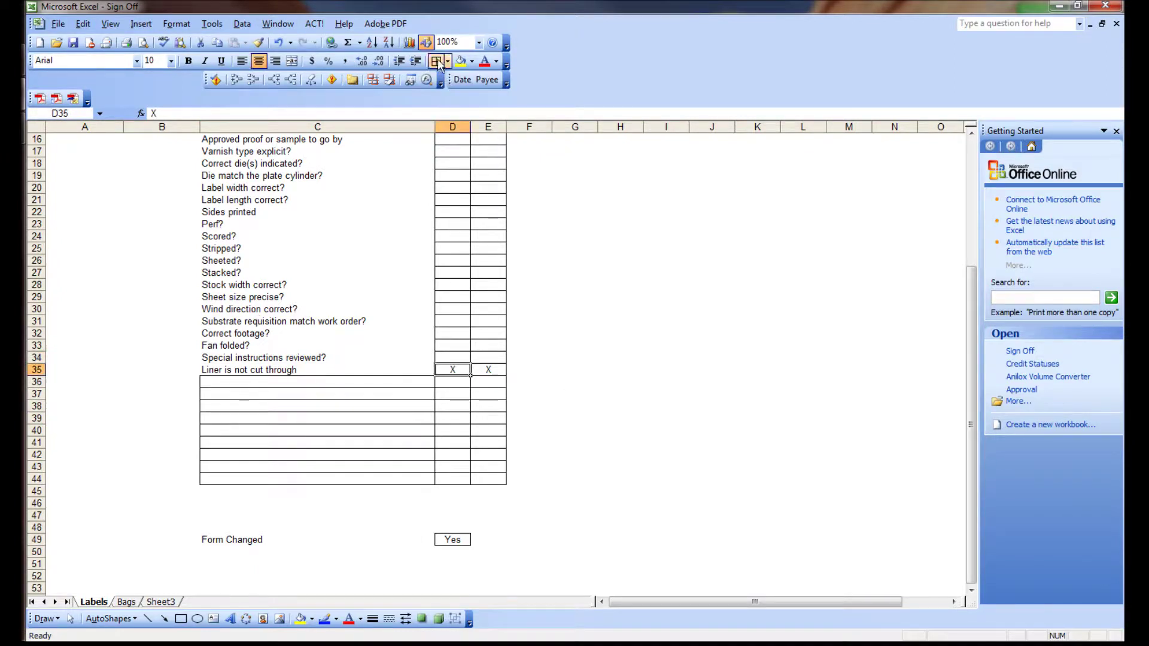
left_click(617, 358)
scroll(629, 412, "up", 4)
scroll(628, 412, "up", 1)
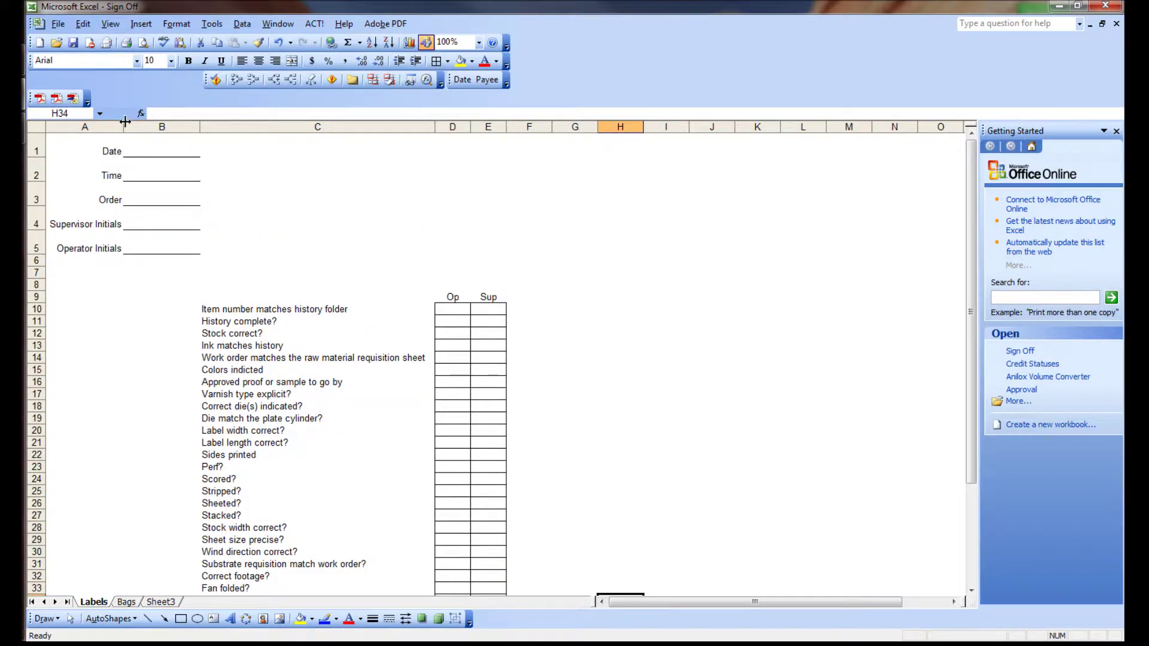
scroll(126, 253, "down", 2)
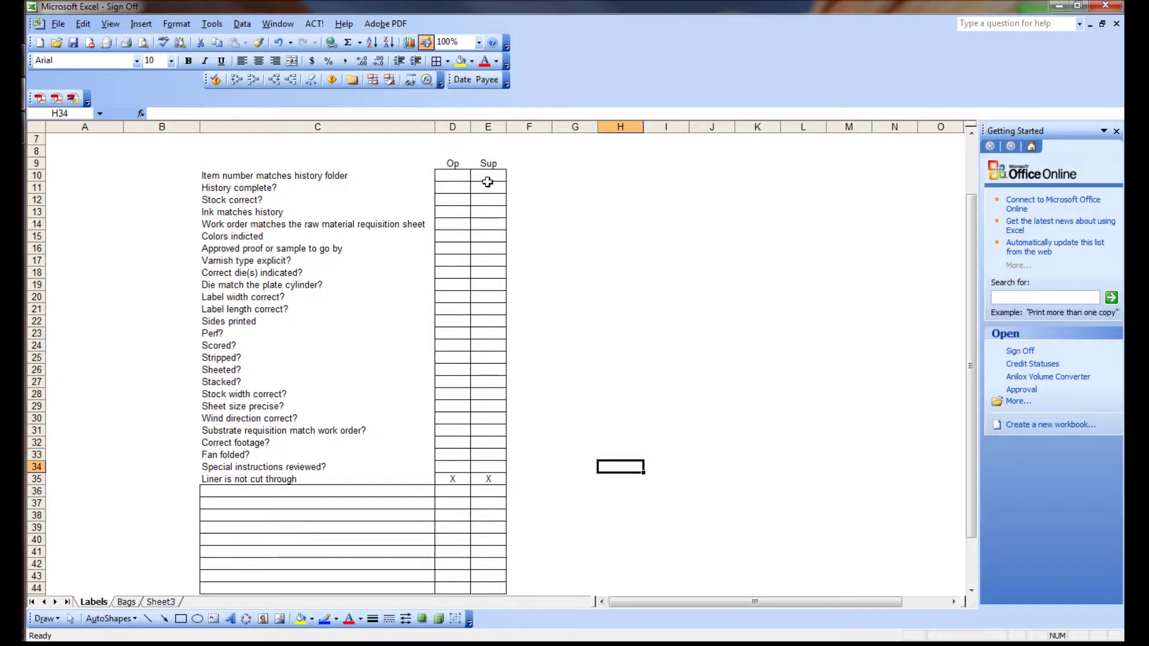
scroll(487, 186, "down", 5)
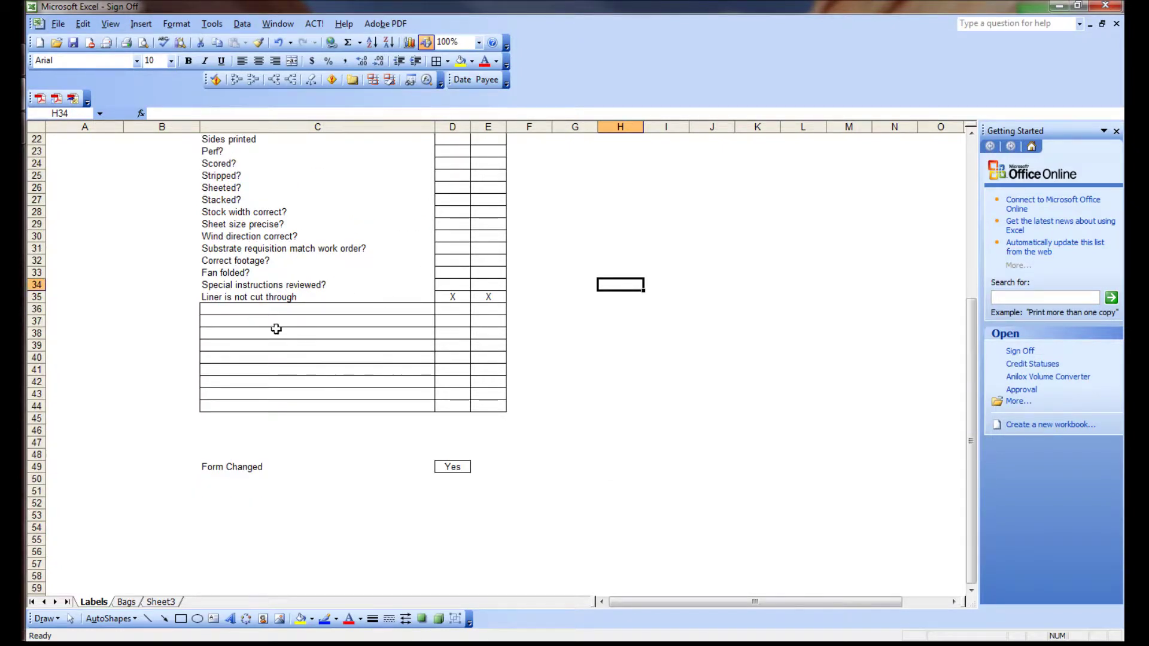
scroll(416, 339, "up", 5)
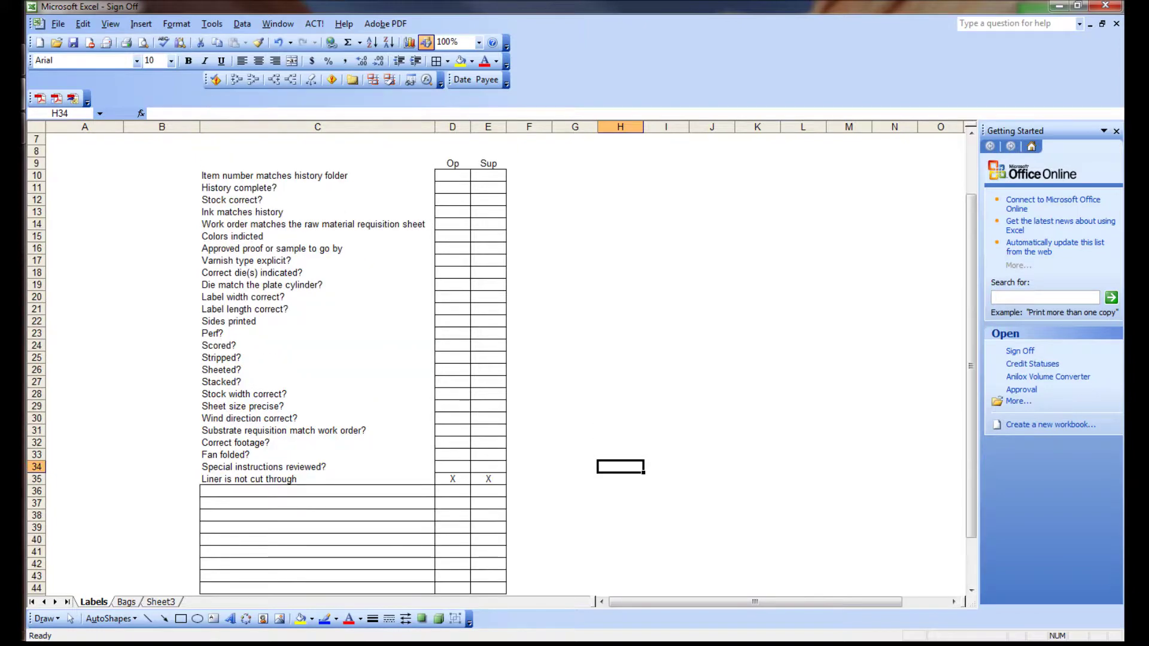
scroll(261, 373, "down", 6)
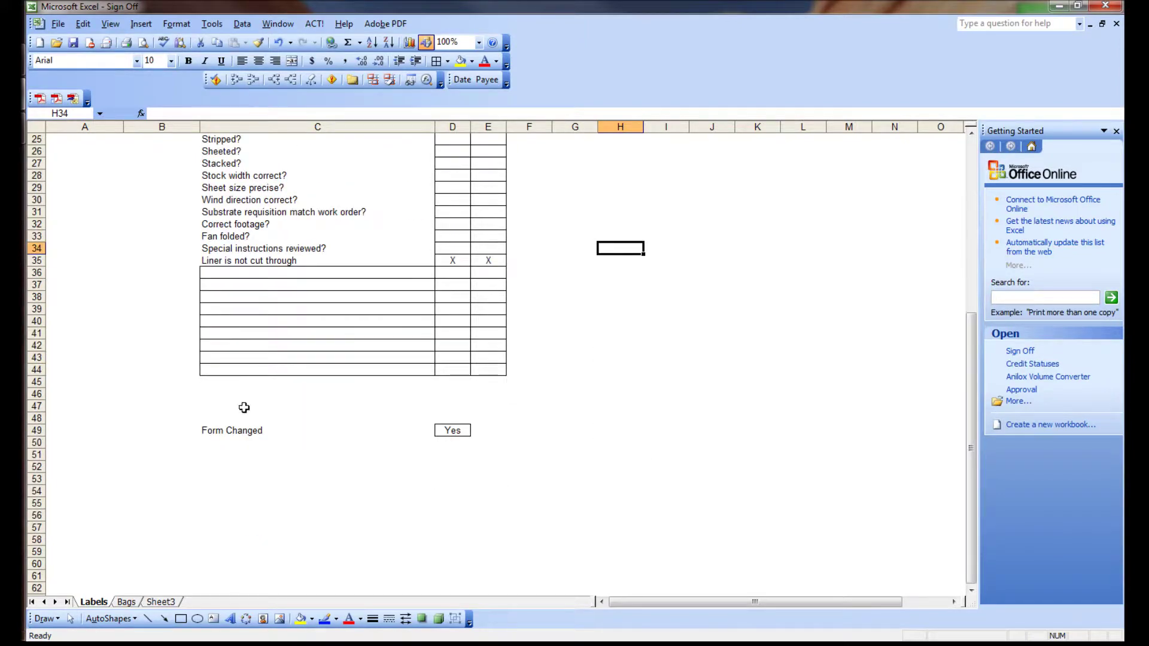
left_click(202, 429)
left_click(466, 426)
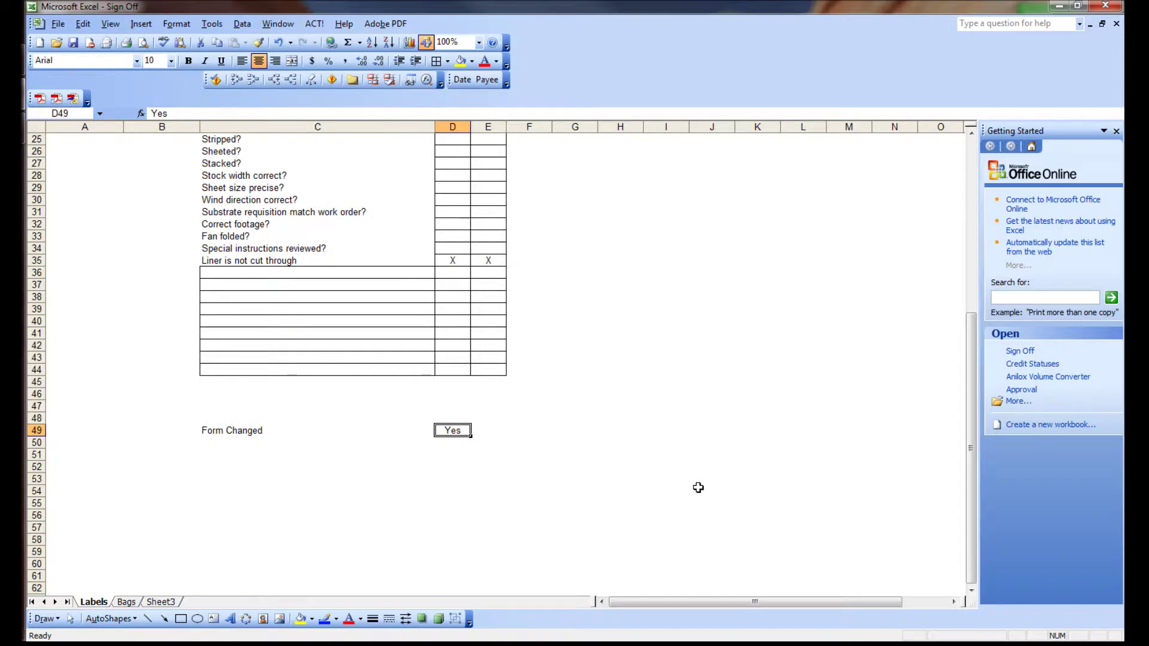
scroll(698, 487, "up", 8)
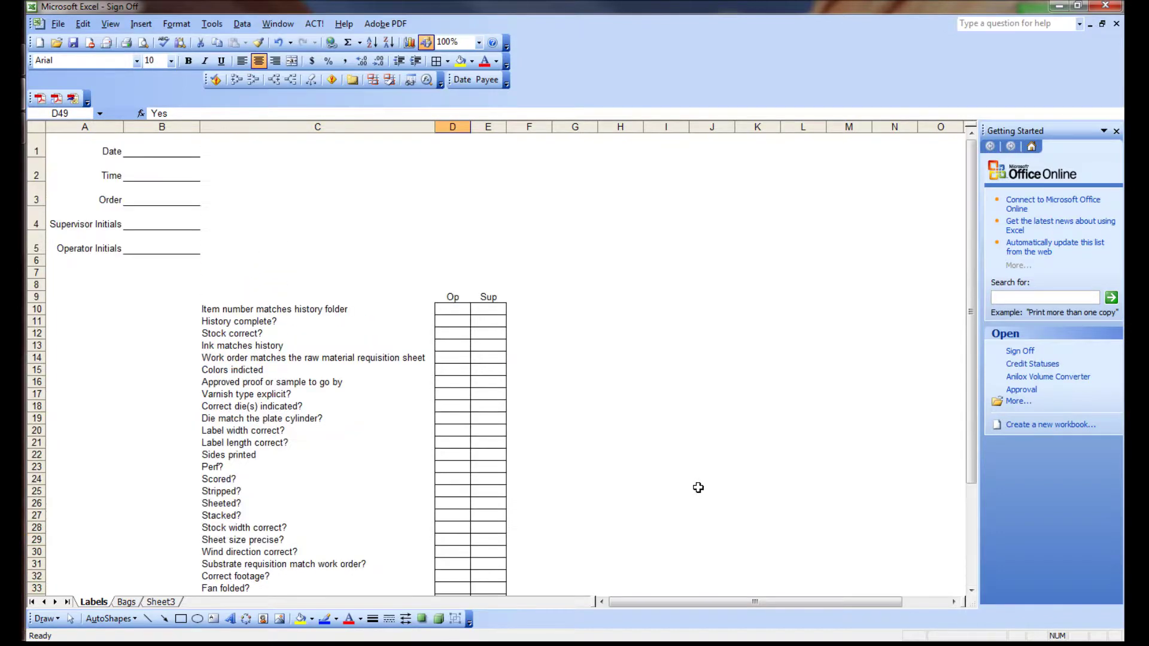
scroll(699, 488, "down", 3)
scroll(698, 488, "up", 3)
scroll(256, 439, "down", 1)
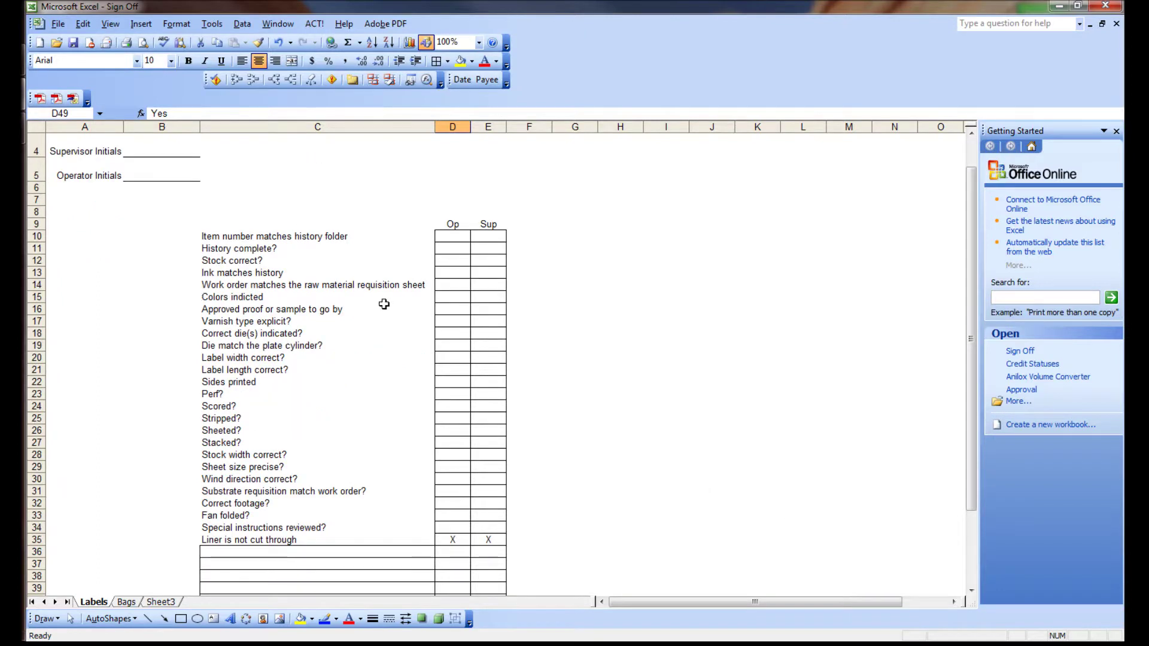
scroll(283, 367, "down", 1)
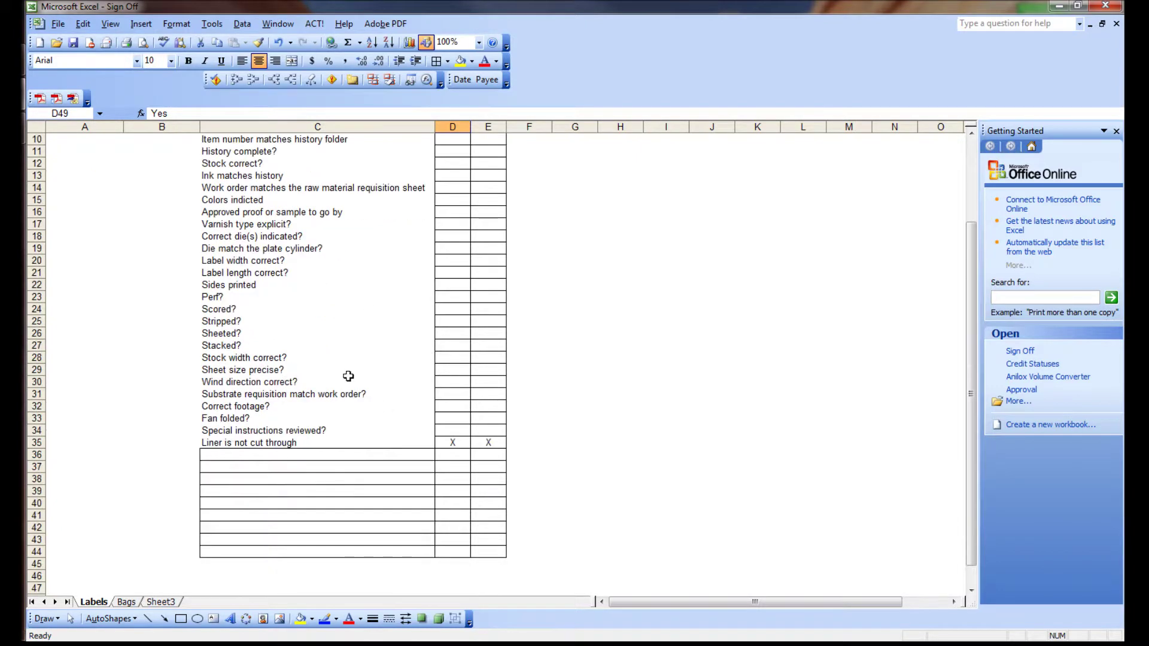
scroll(287, 415, "up", 1)
scroll(359, 281, "down", 3)
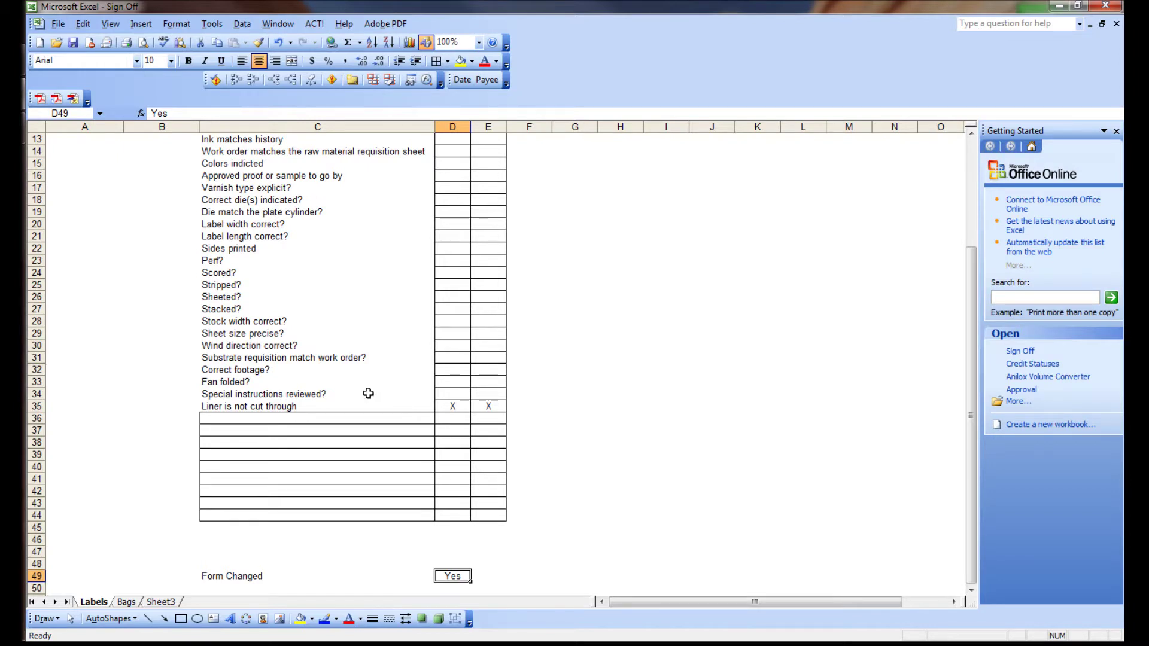
scroll(312, 415, "up", 4)
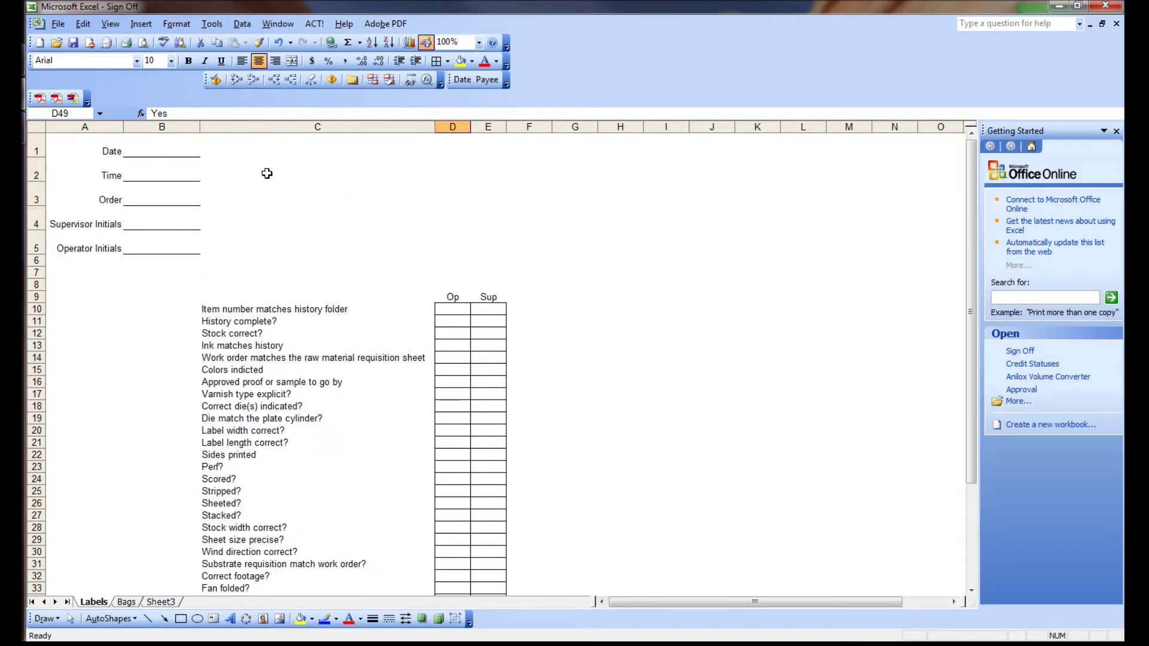
scroll(349, 190, "down", 3)
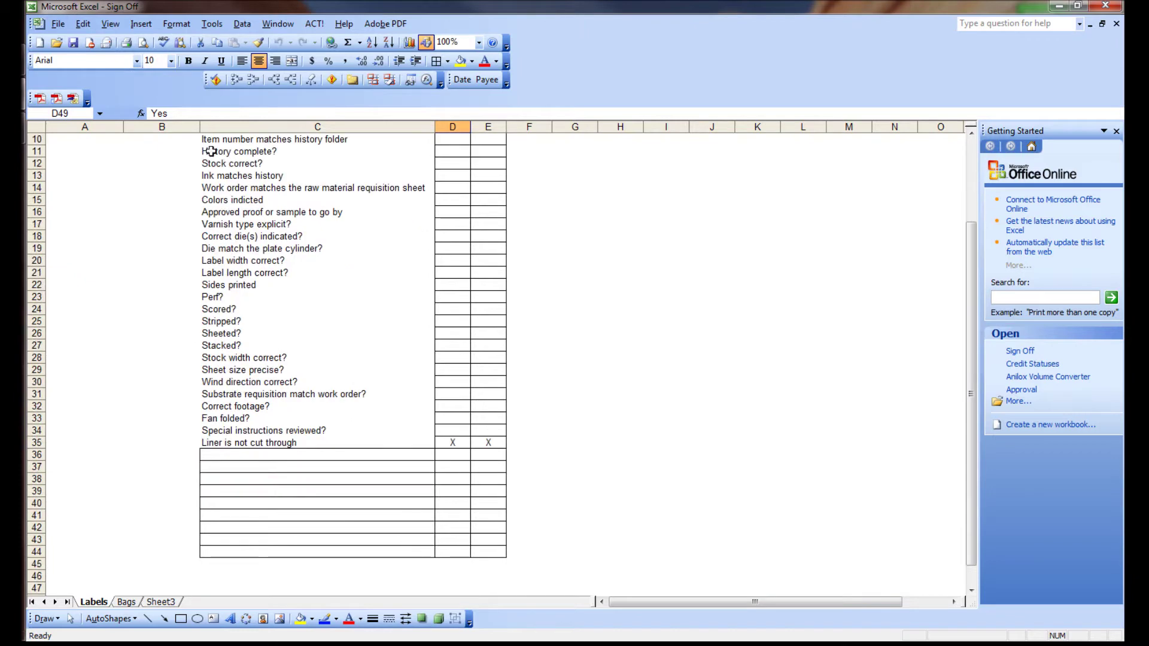
scroll(395, 188, "down", 3)
scroll(331, 531, "down", 1)
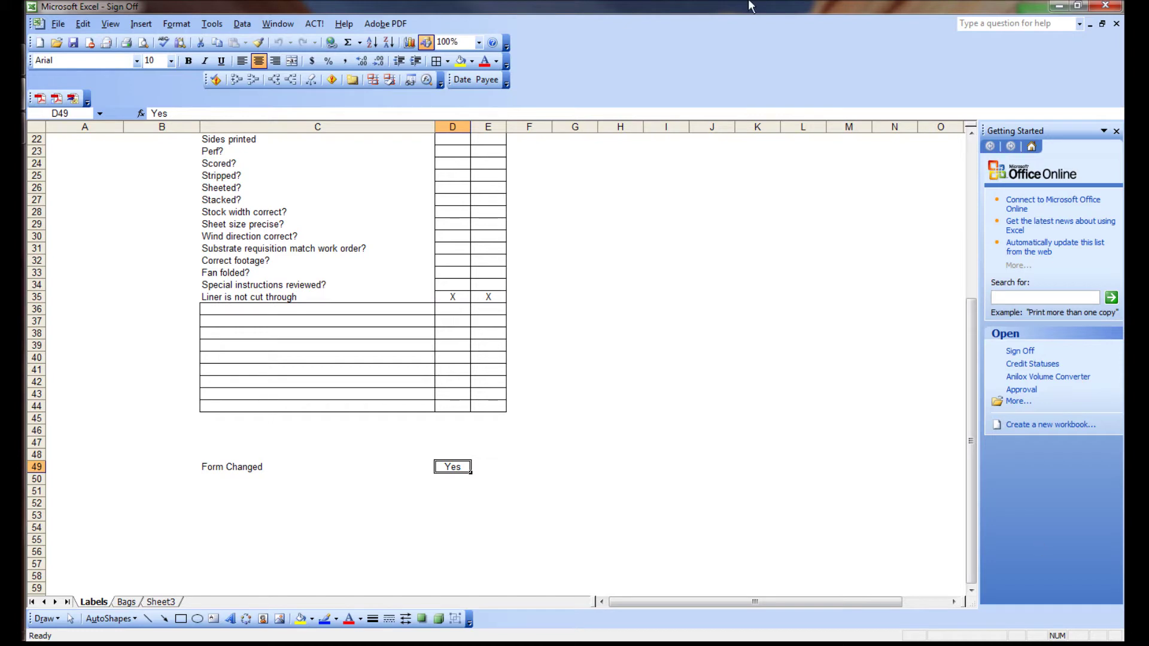
- Right-align the 'Form Changed' text in C49, then select cell B1
left_click(265, 471)
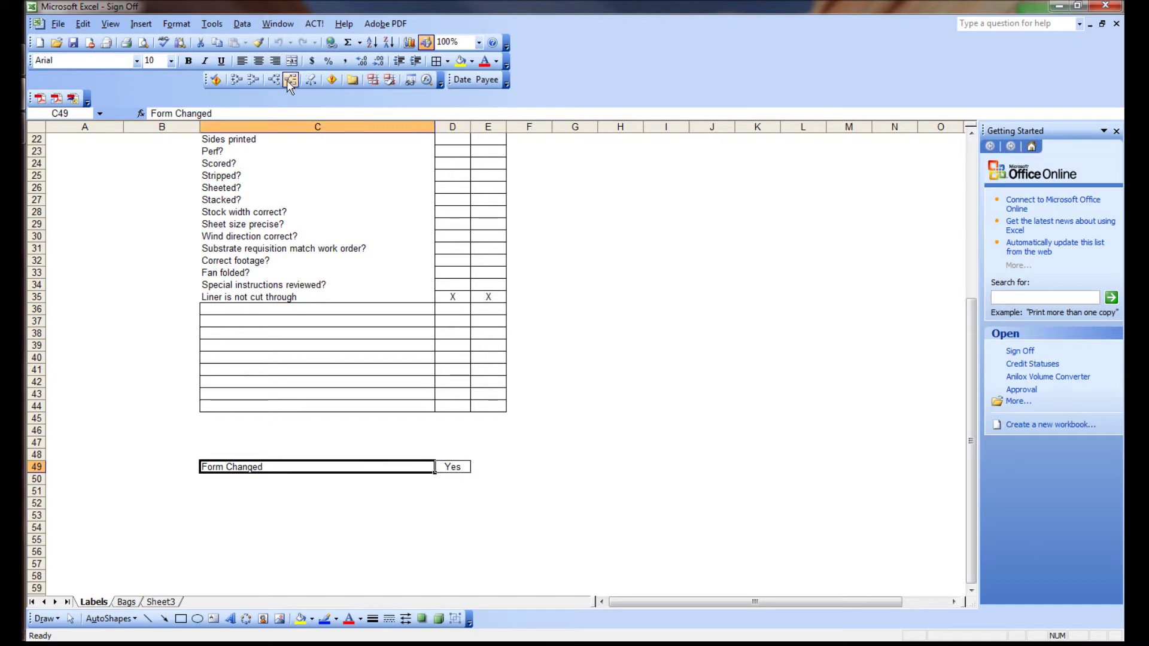
left_click(275, 61)
left_click(514, 515)
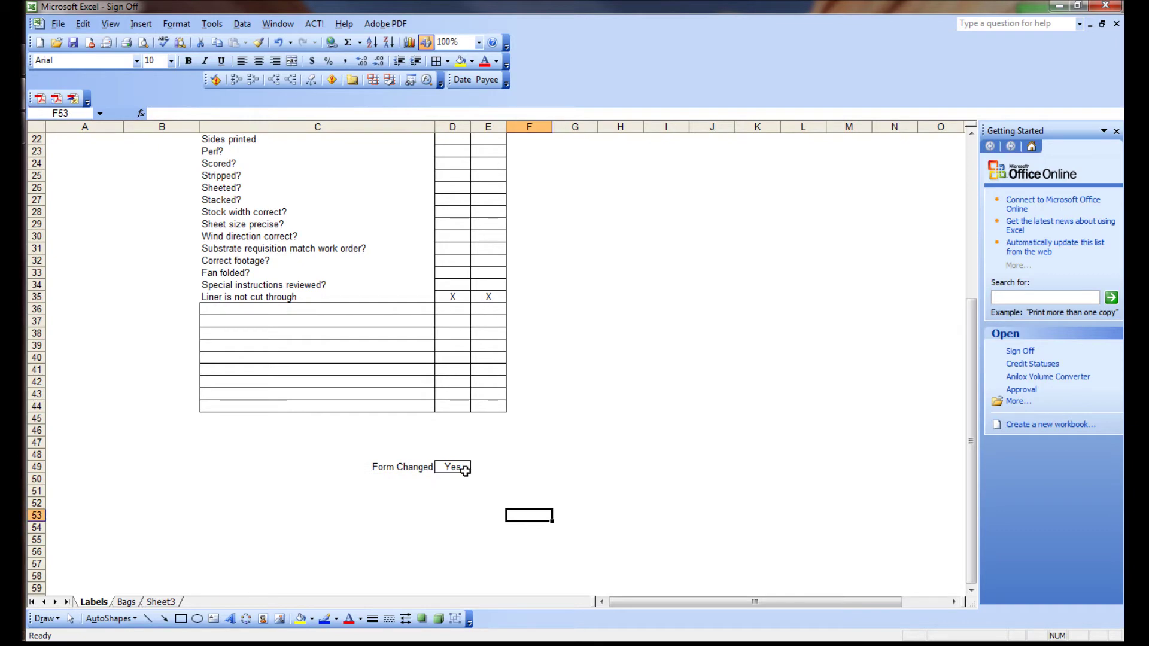
scroll(465, 470, "up", 7)
left_click(158, 145)
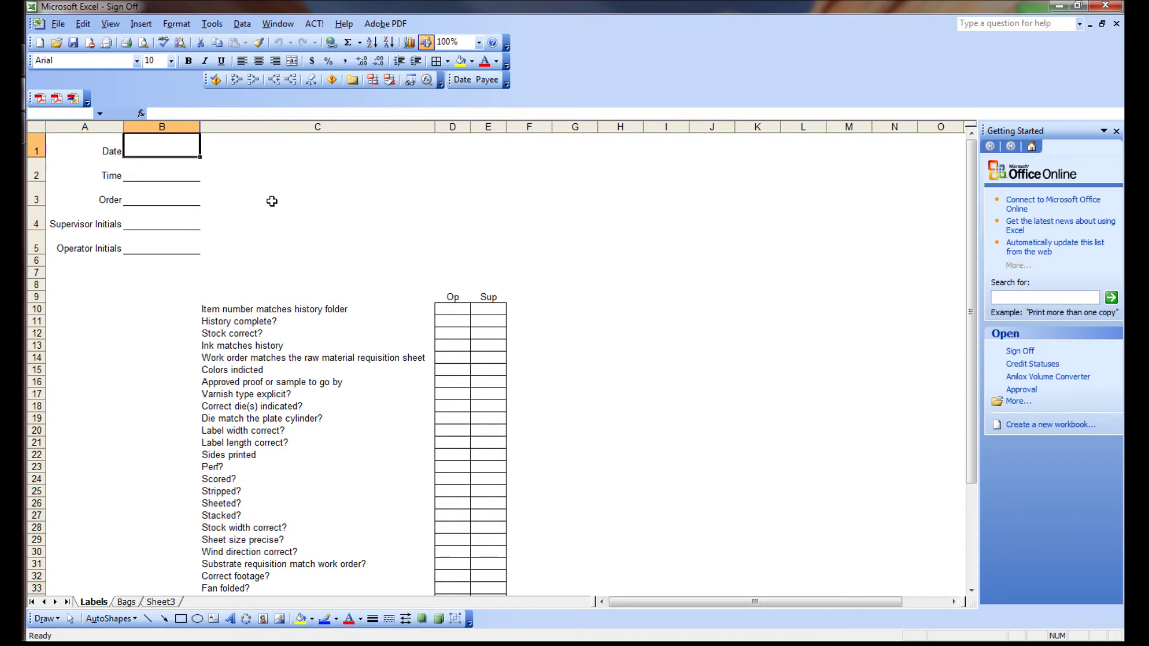
- Switch from Excel to the browser showing the Production Sign off Checklist thread
key("alt+Tab")
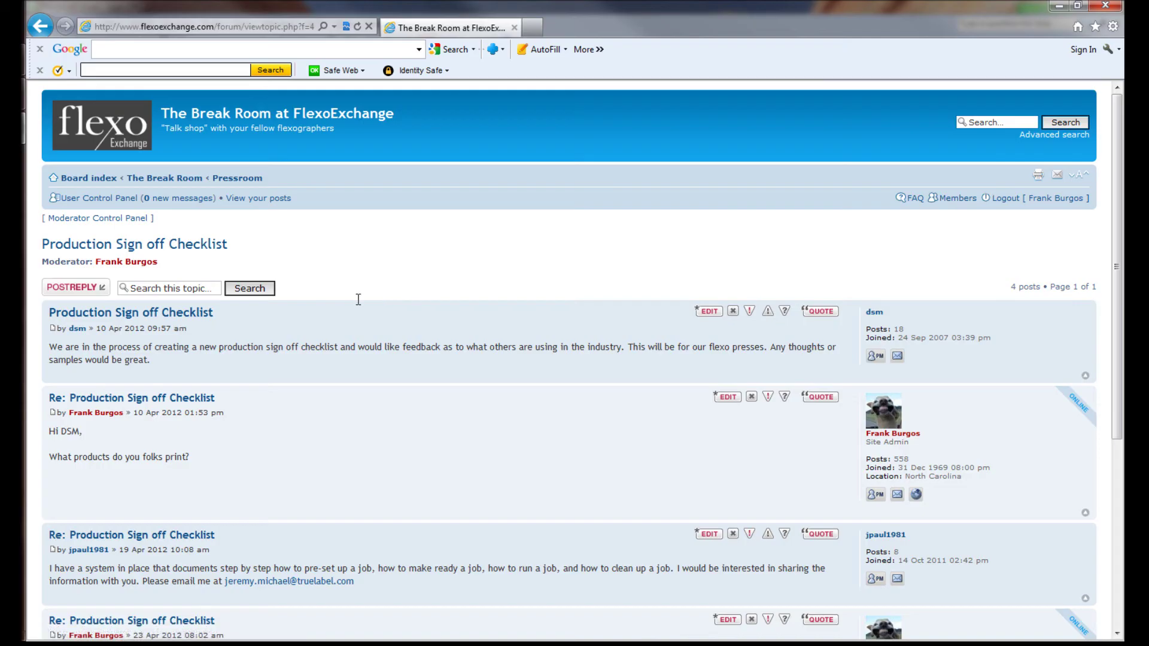